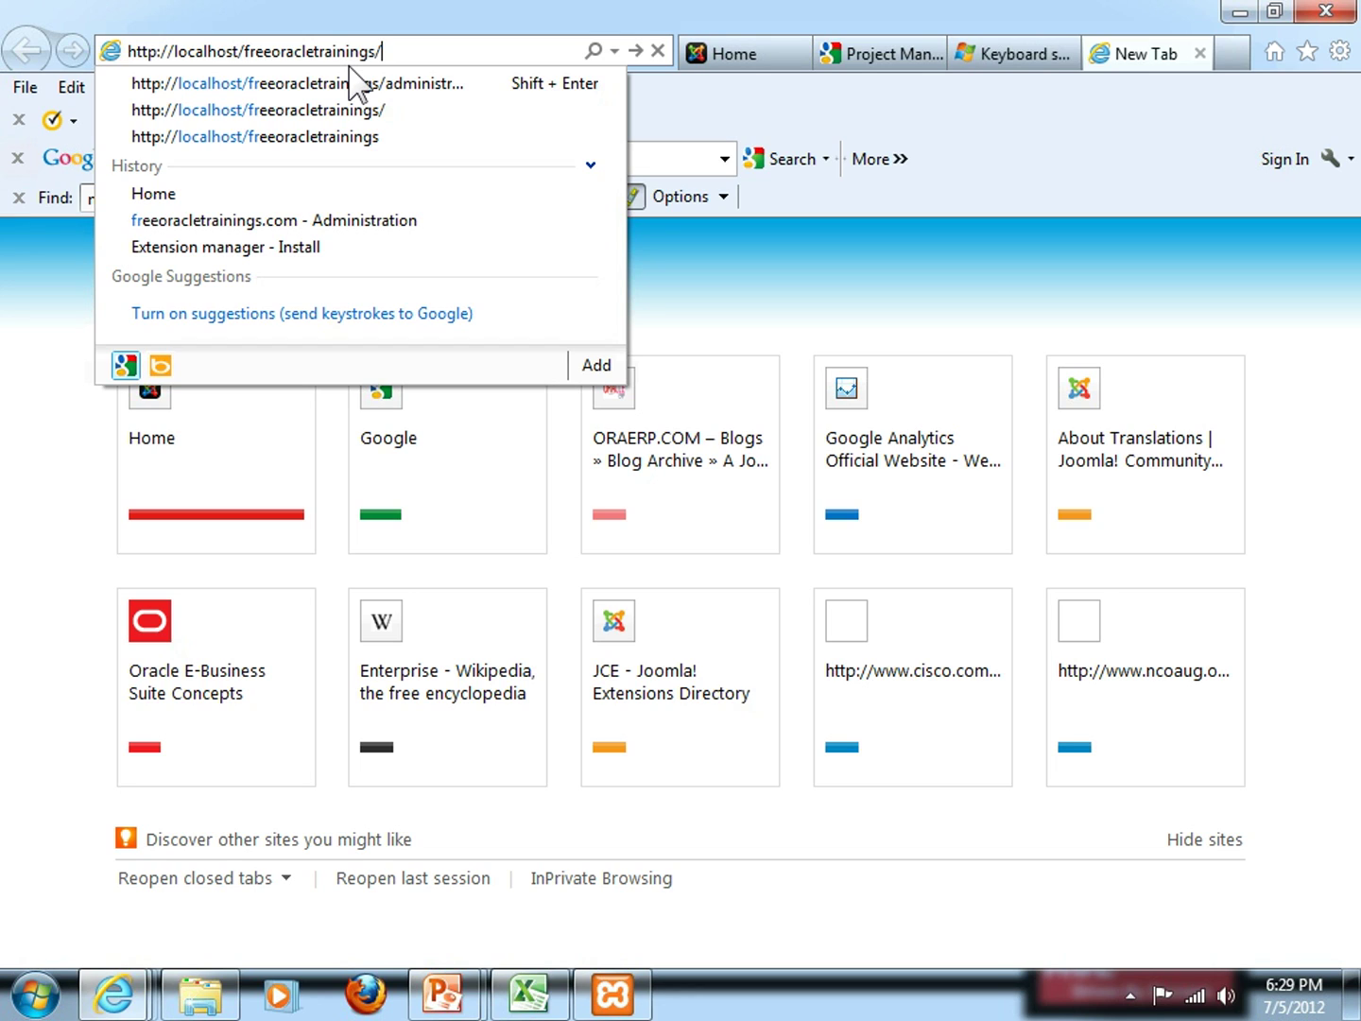
Open the site's /administrator login page and sign in with the admin username and password
text(administrator)
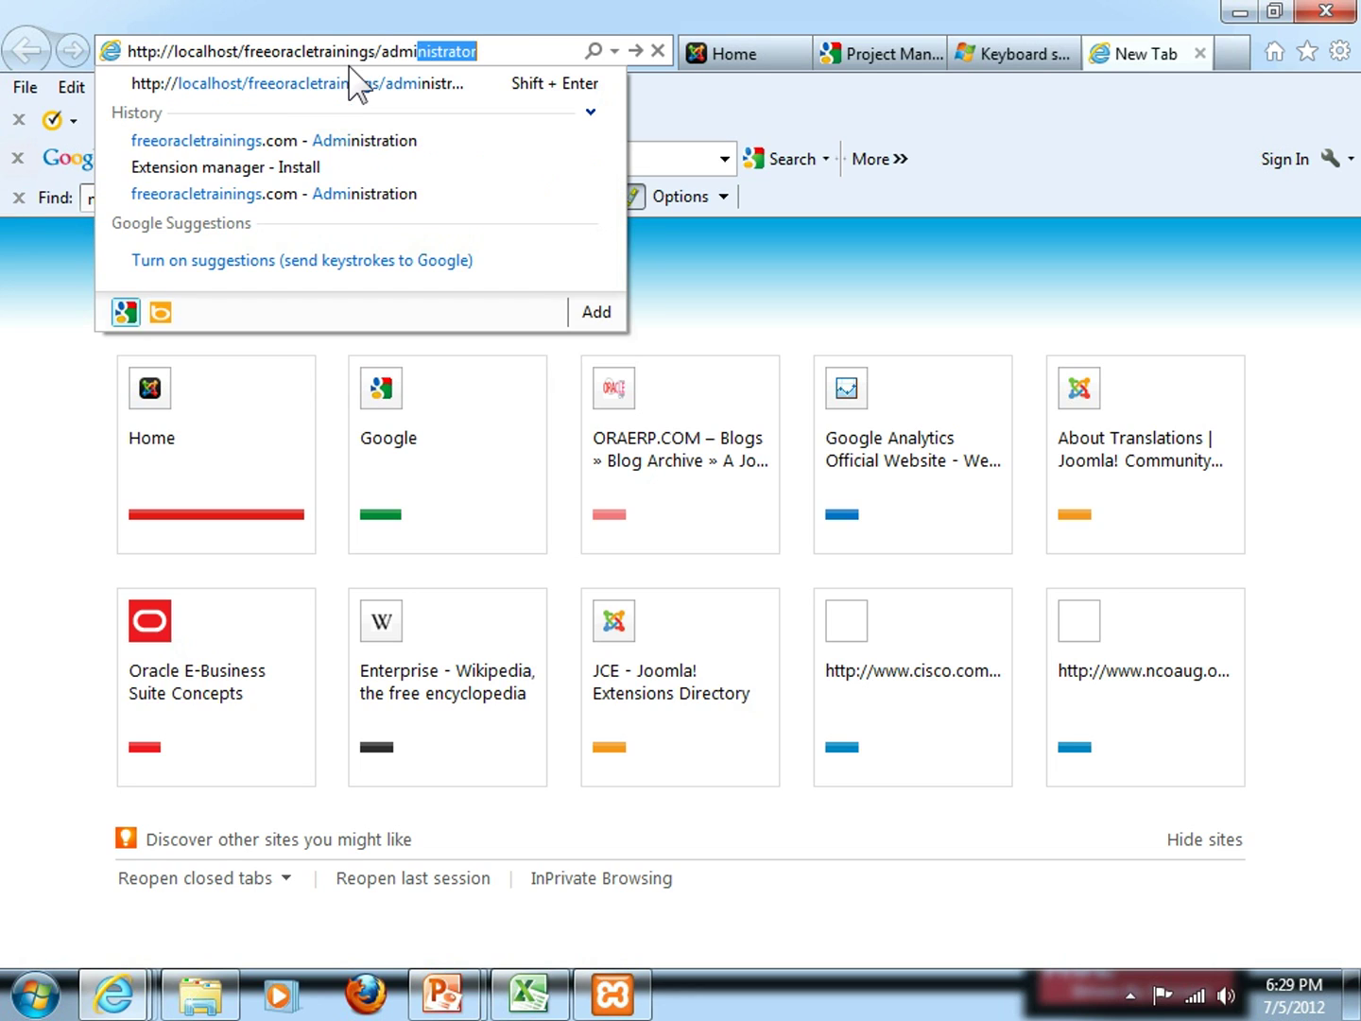
key(Return)
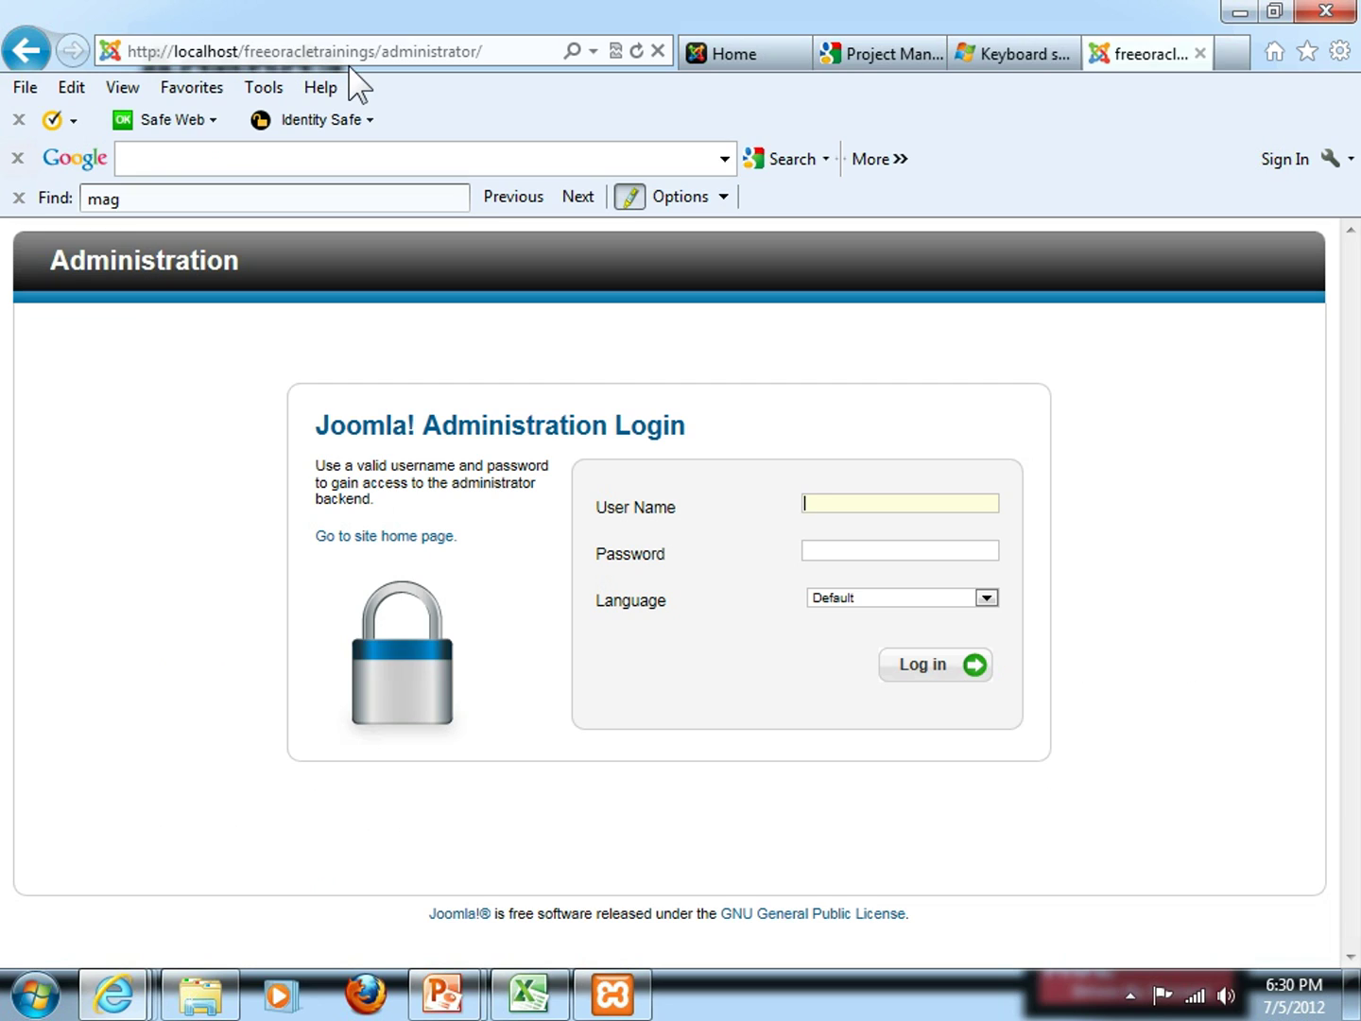
text(admin)
key(Tab)
text(admin1234)
click(965, 673)
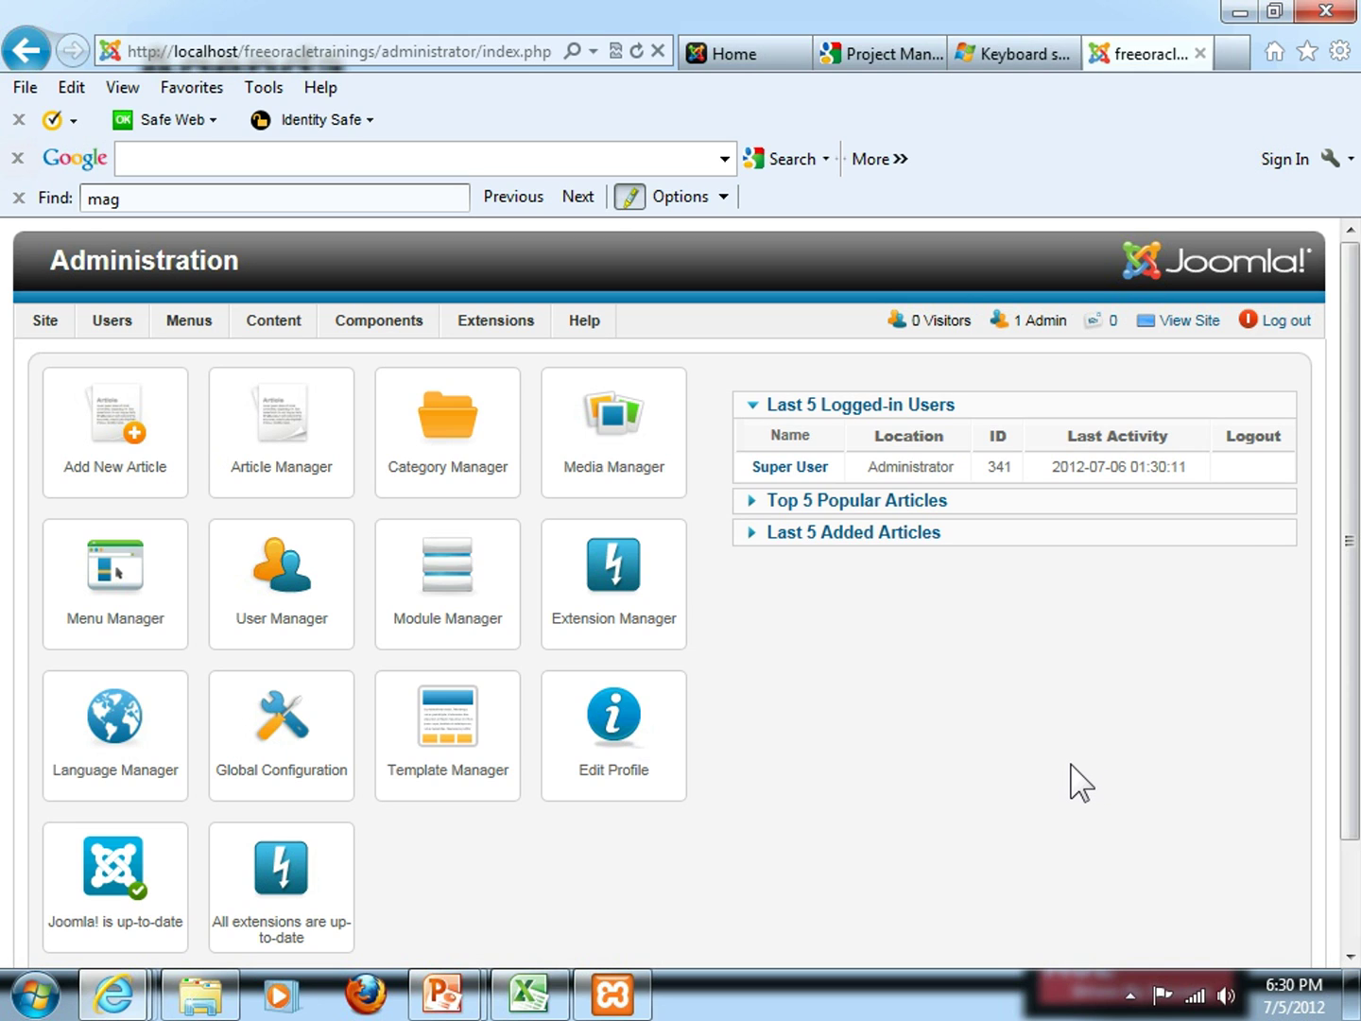
key(alt+Tab)
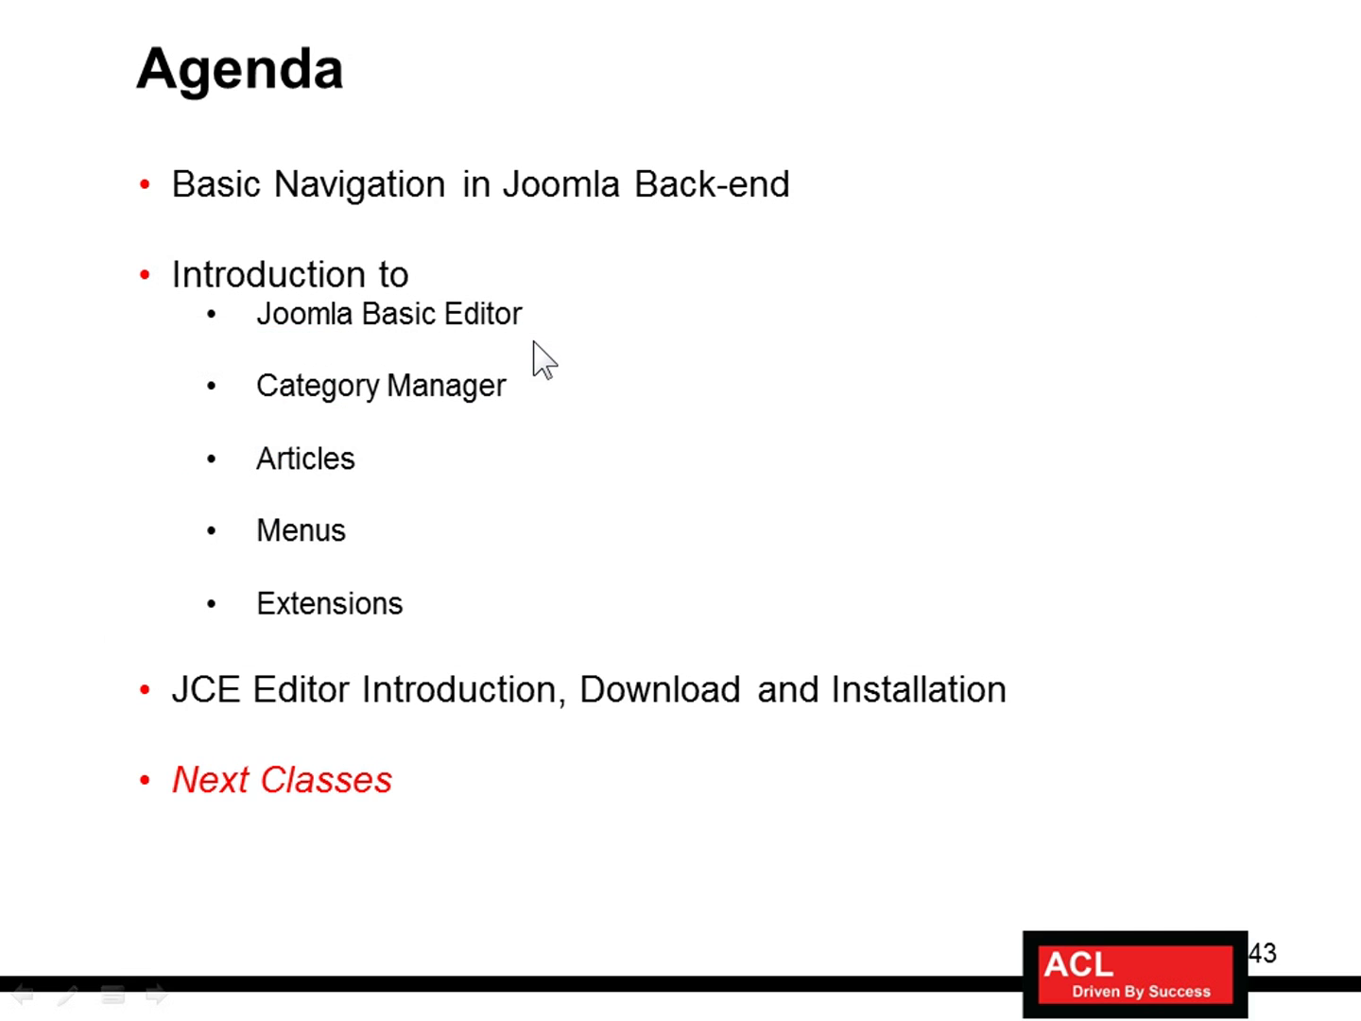
key(alt+Tab)
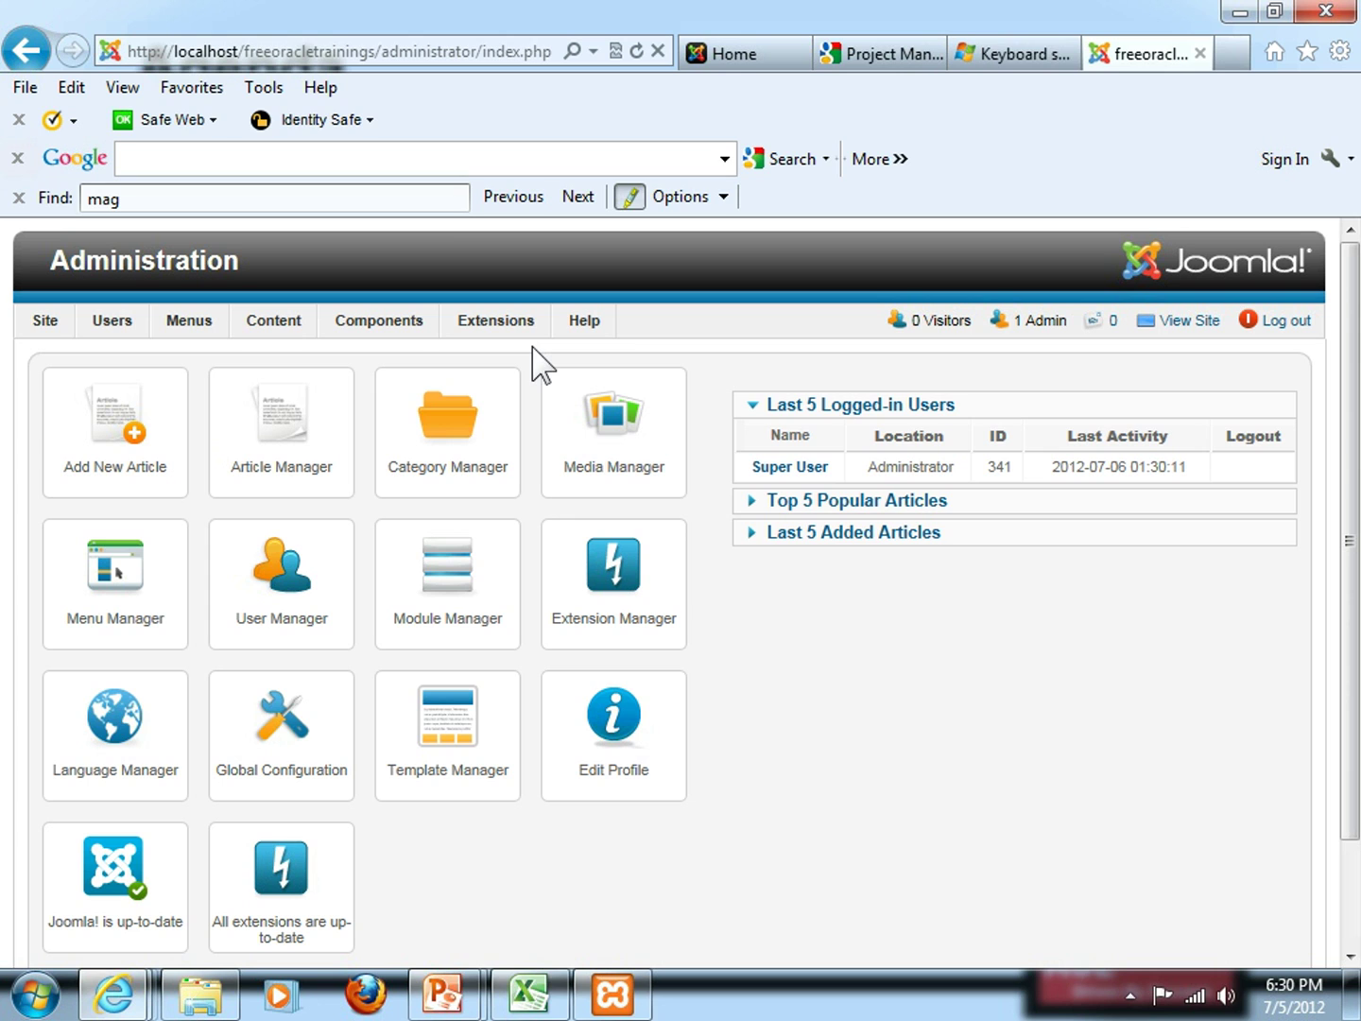
click(729, 55)
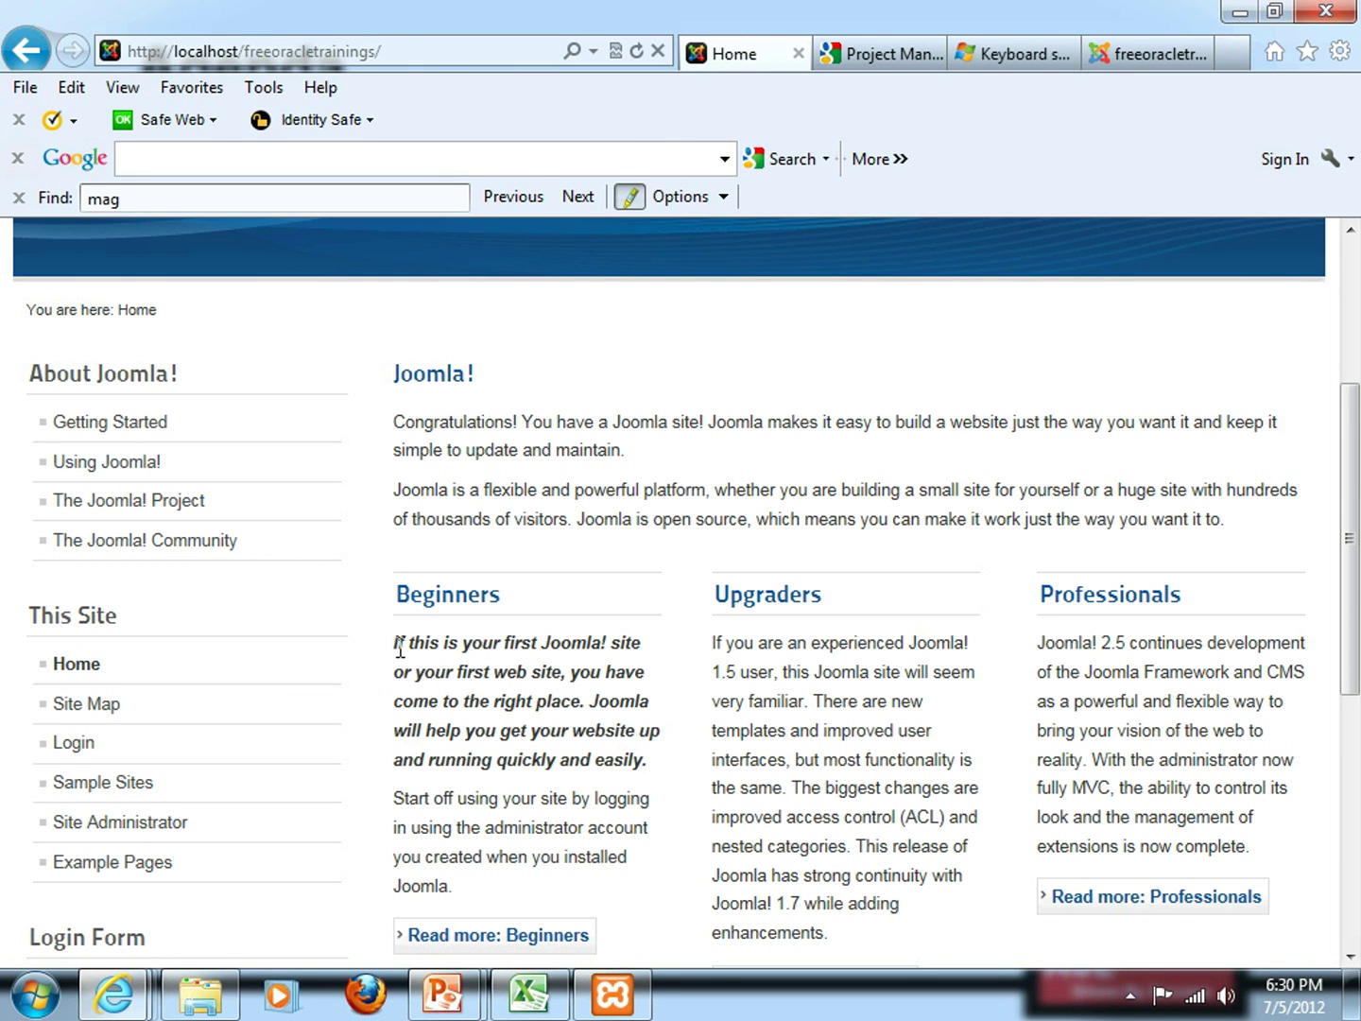
drag(400, 650, 654, 779)
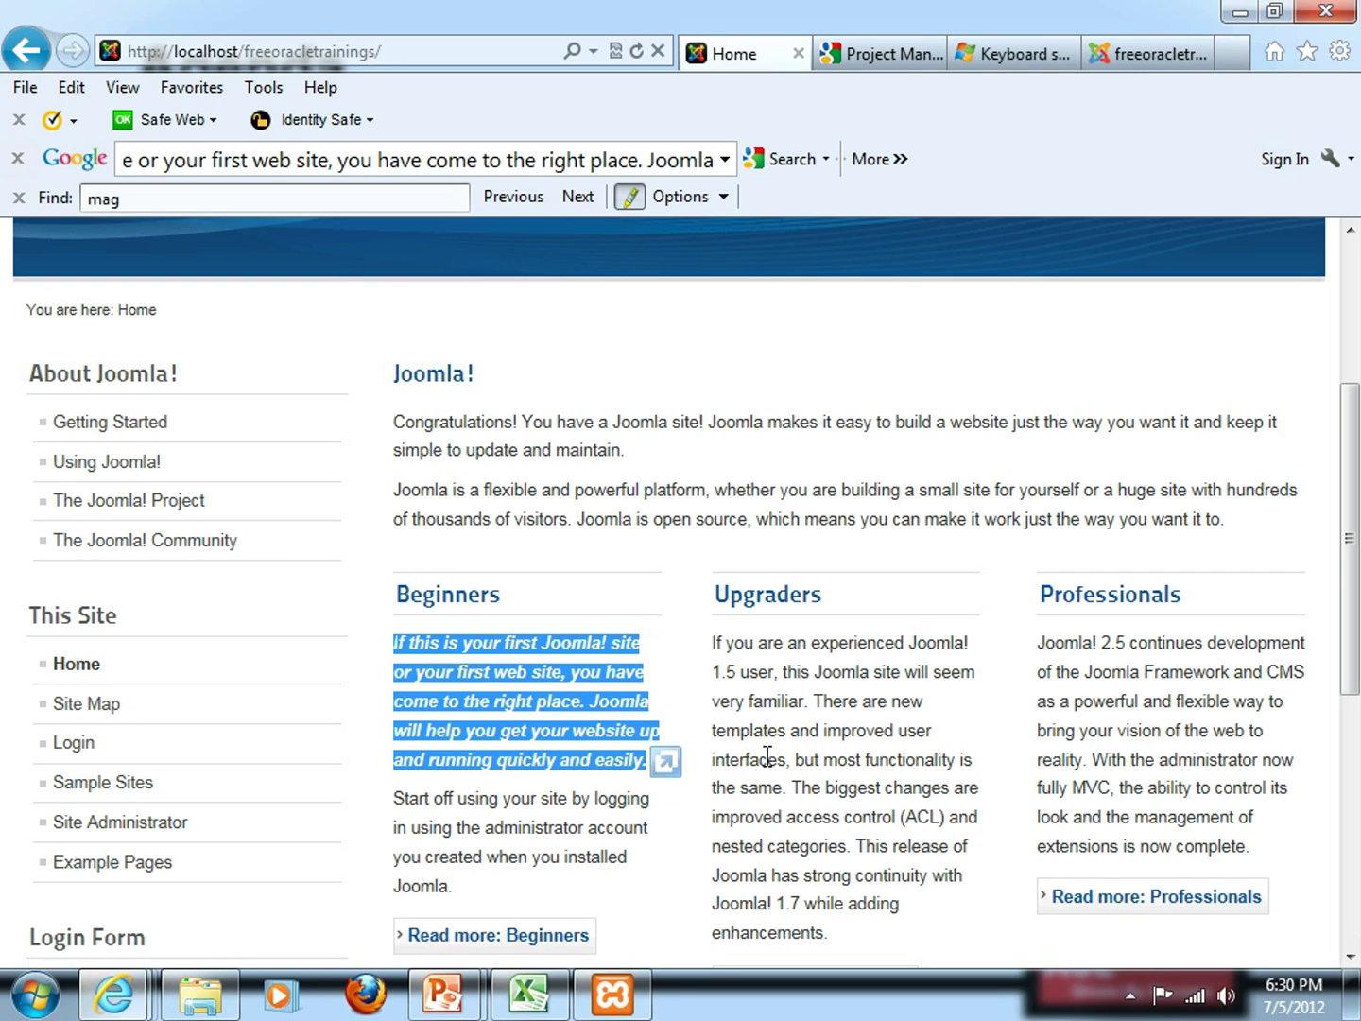
click(772, 711)
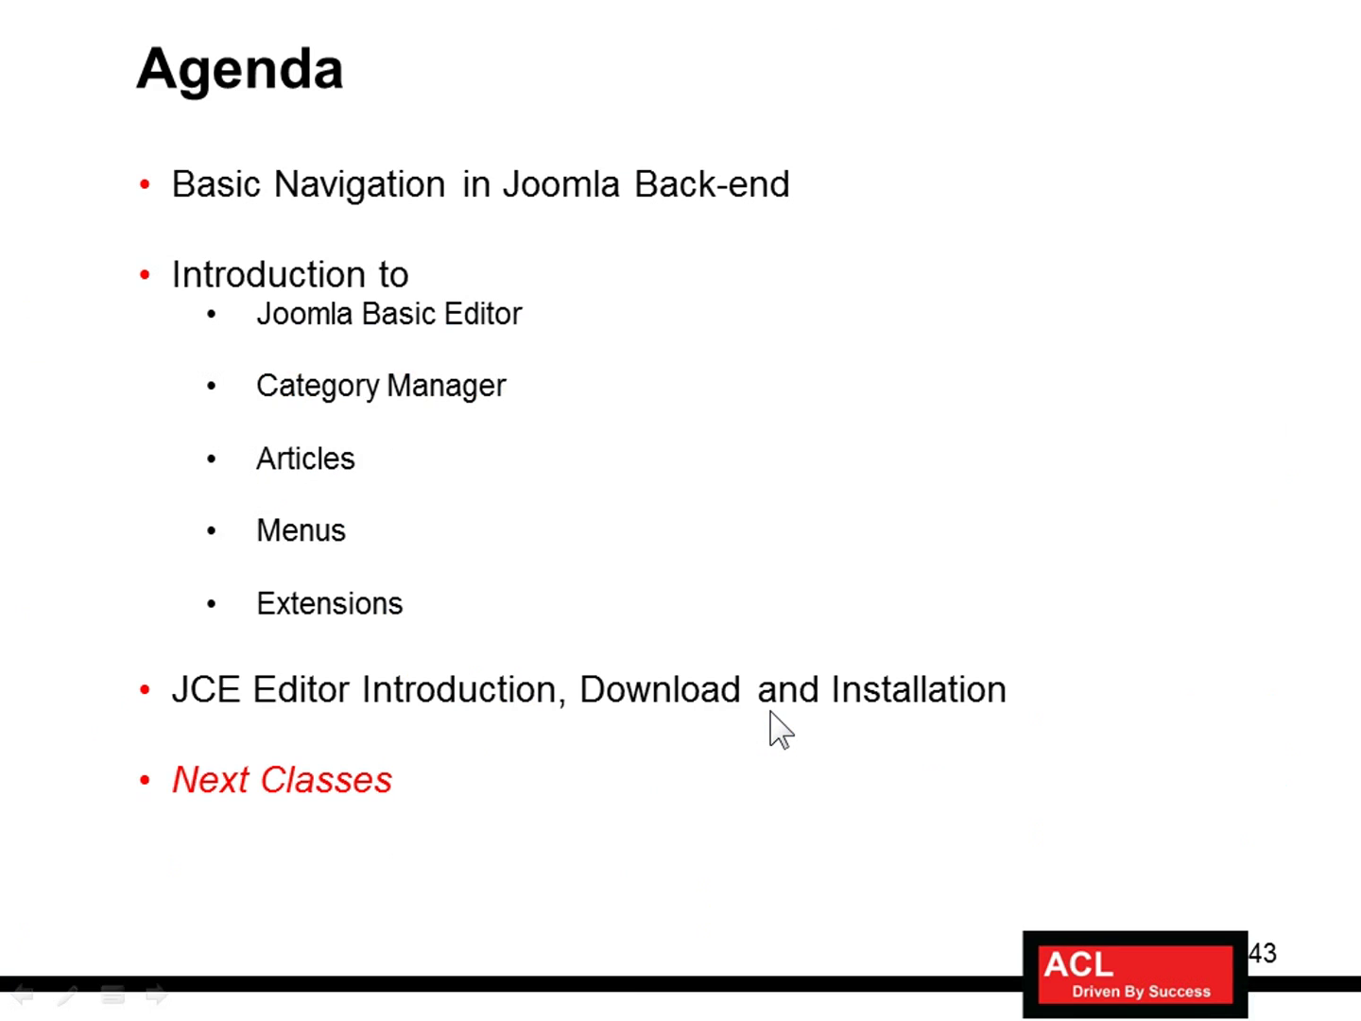
key(alt+Tab)
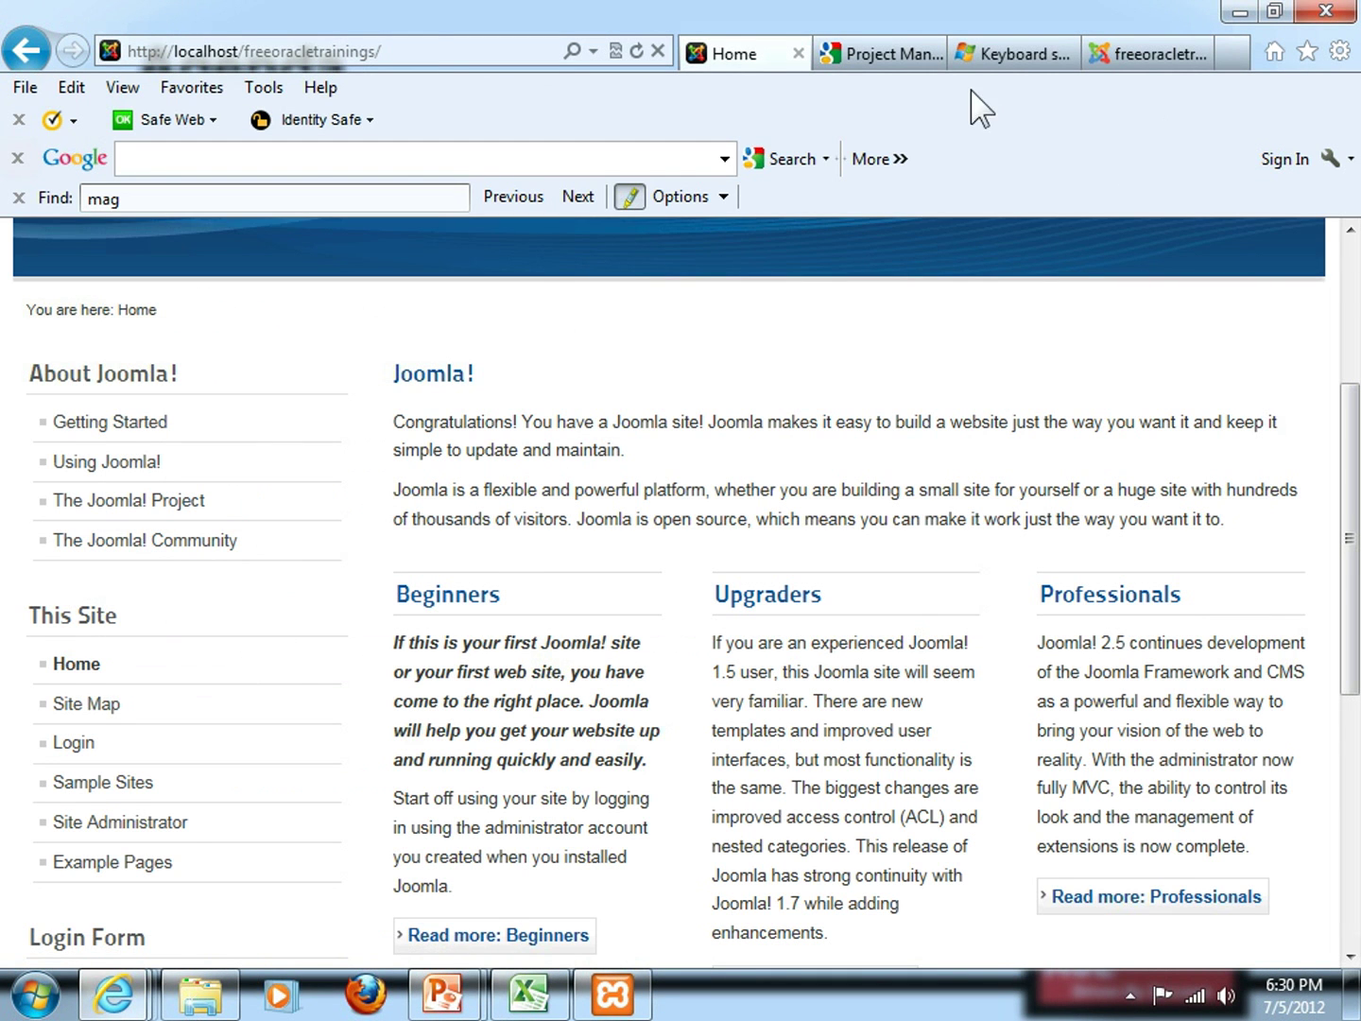
click(884, 54)
click(1009, 54)
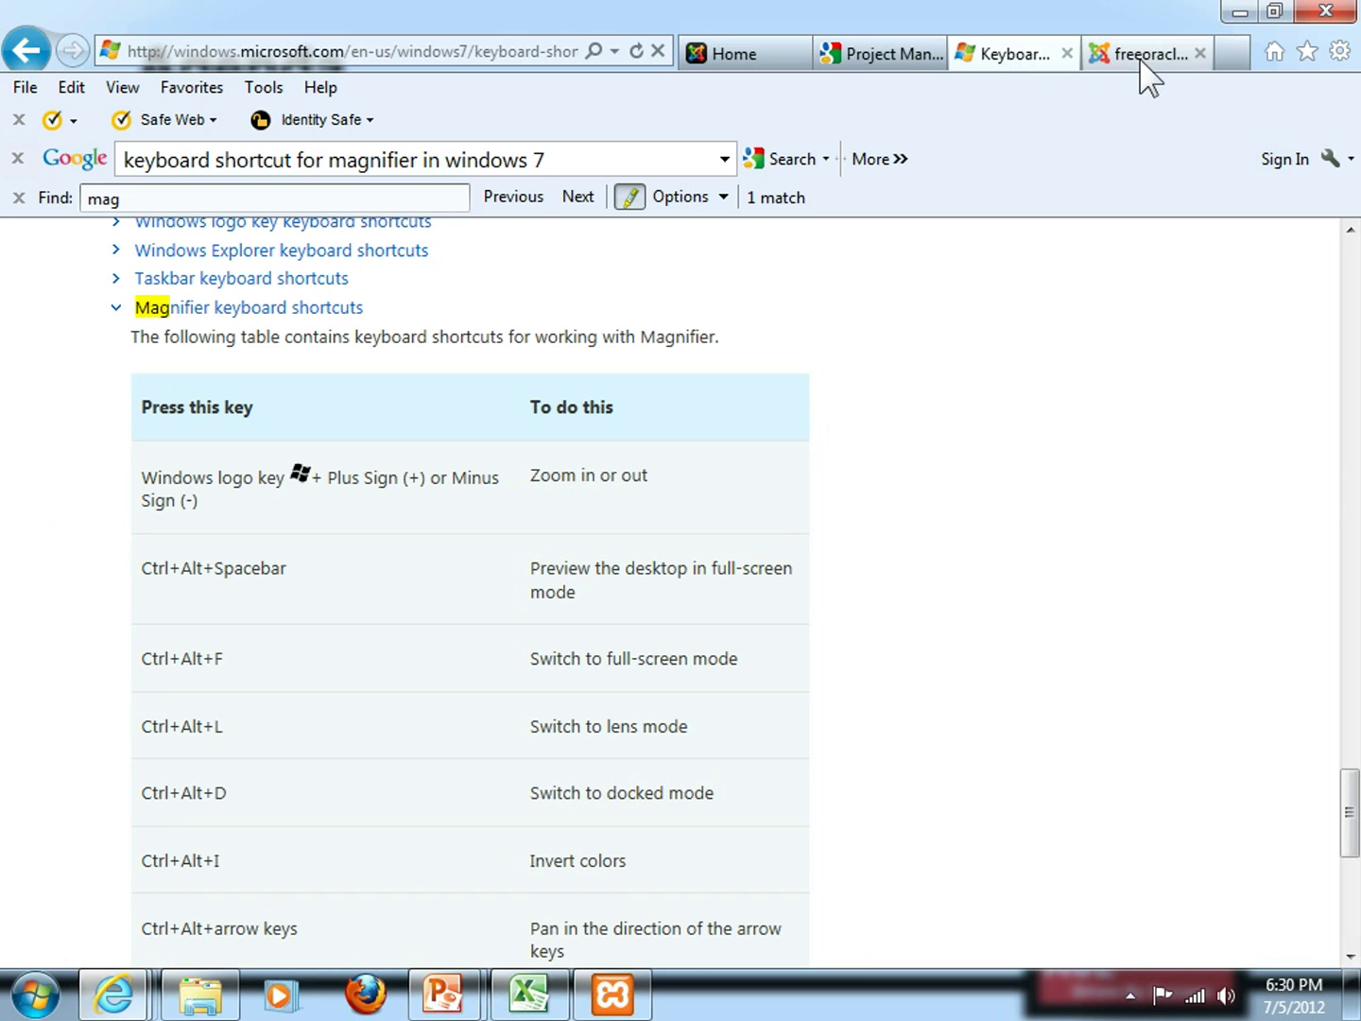
click(1147, 57)
mouse_move(40, 326)
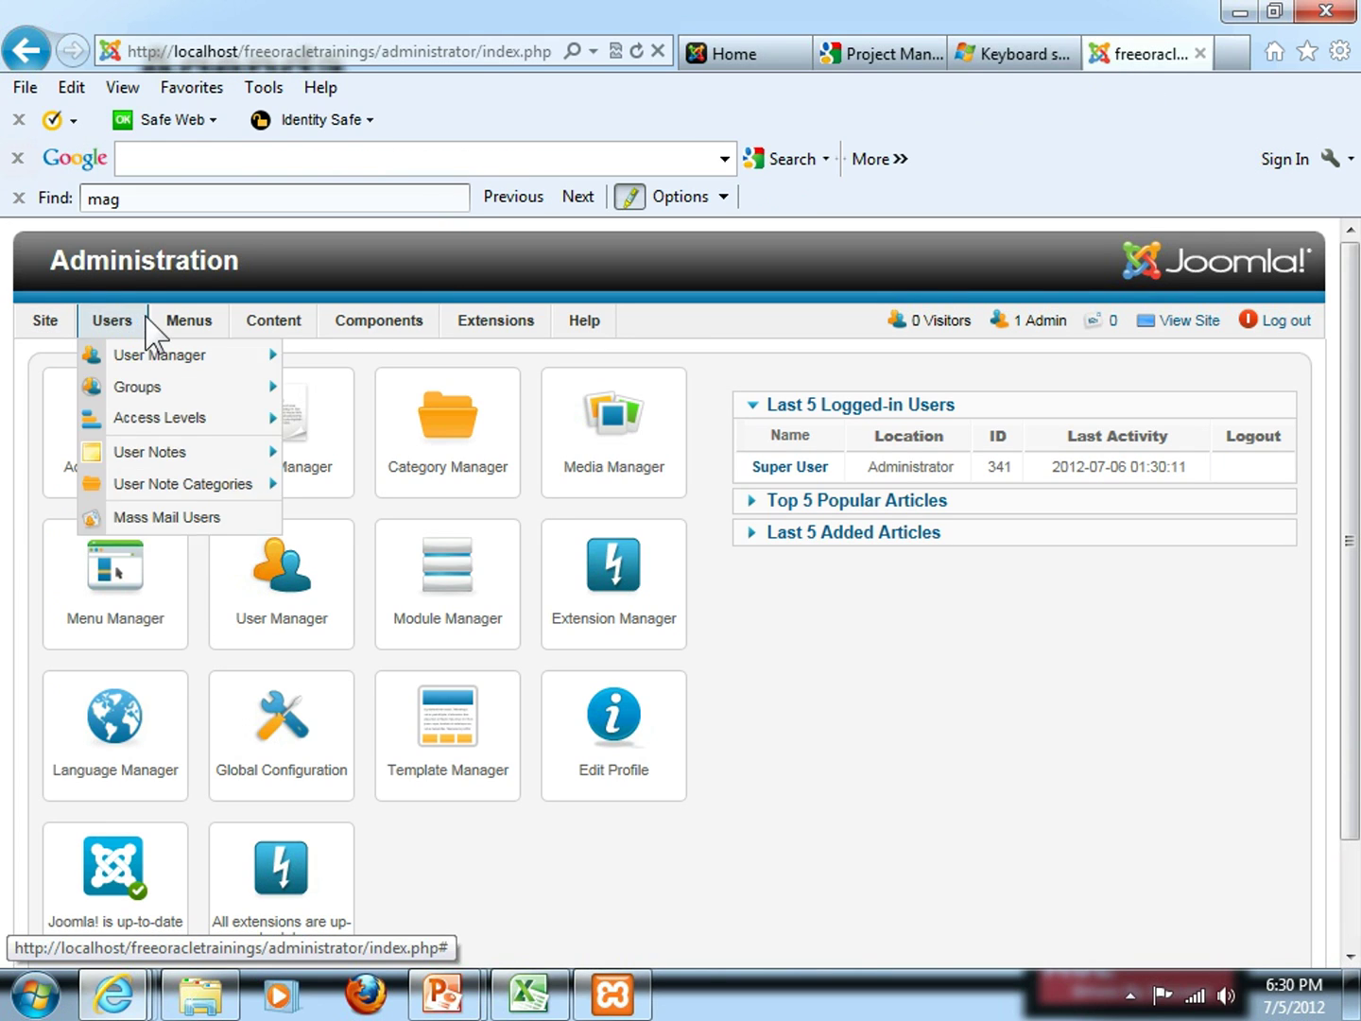
mouse_move(270, 324)
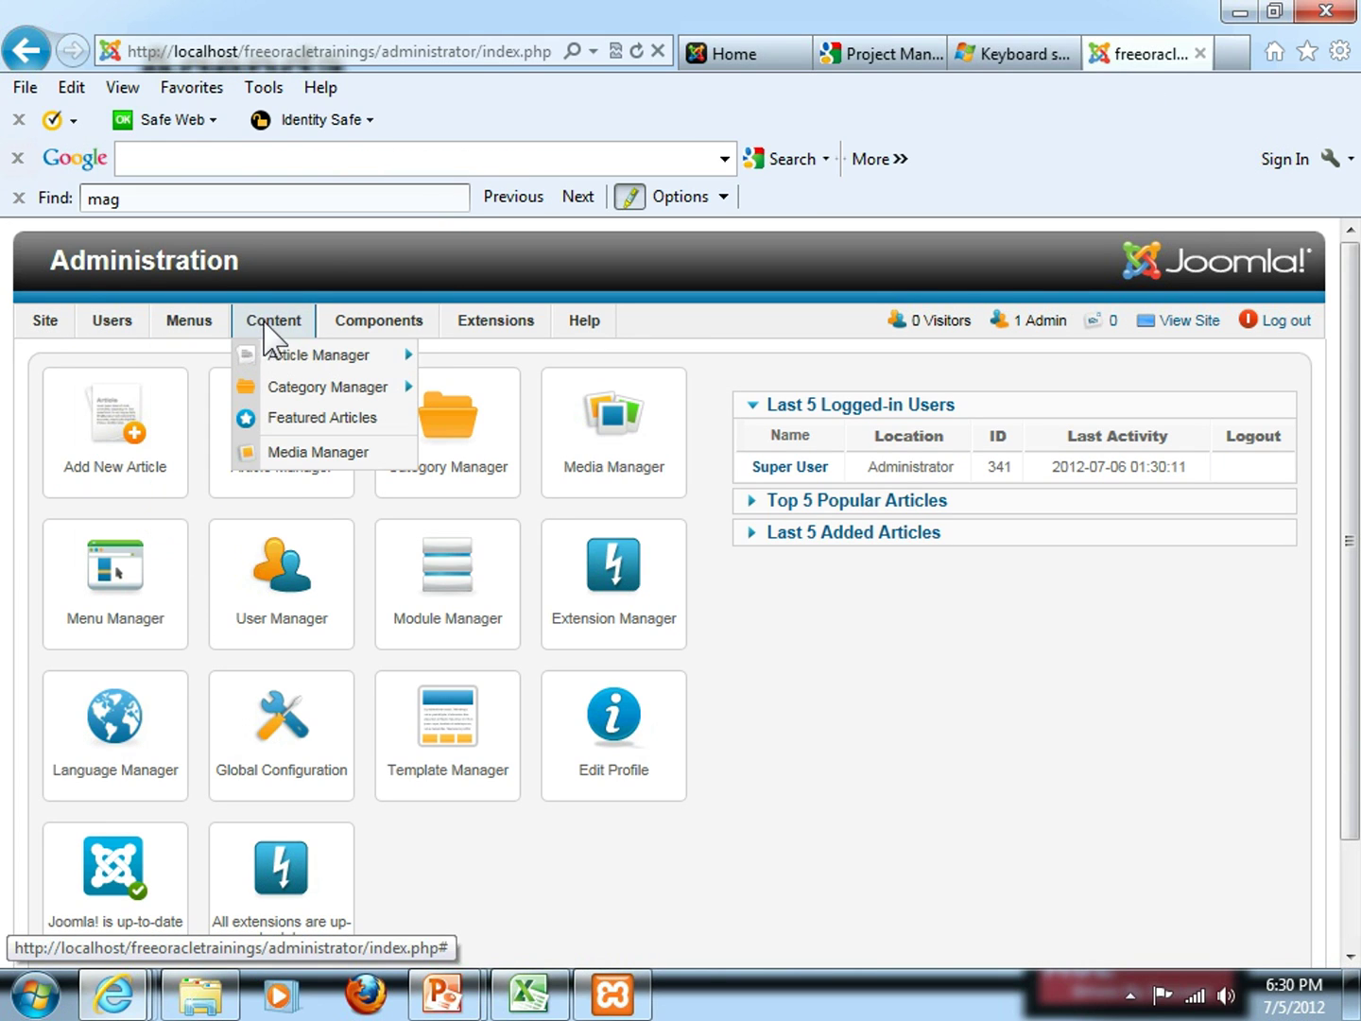
mouse_move(302, 355)
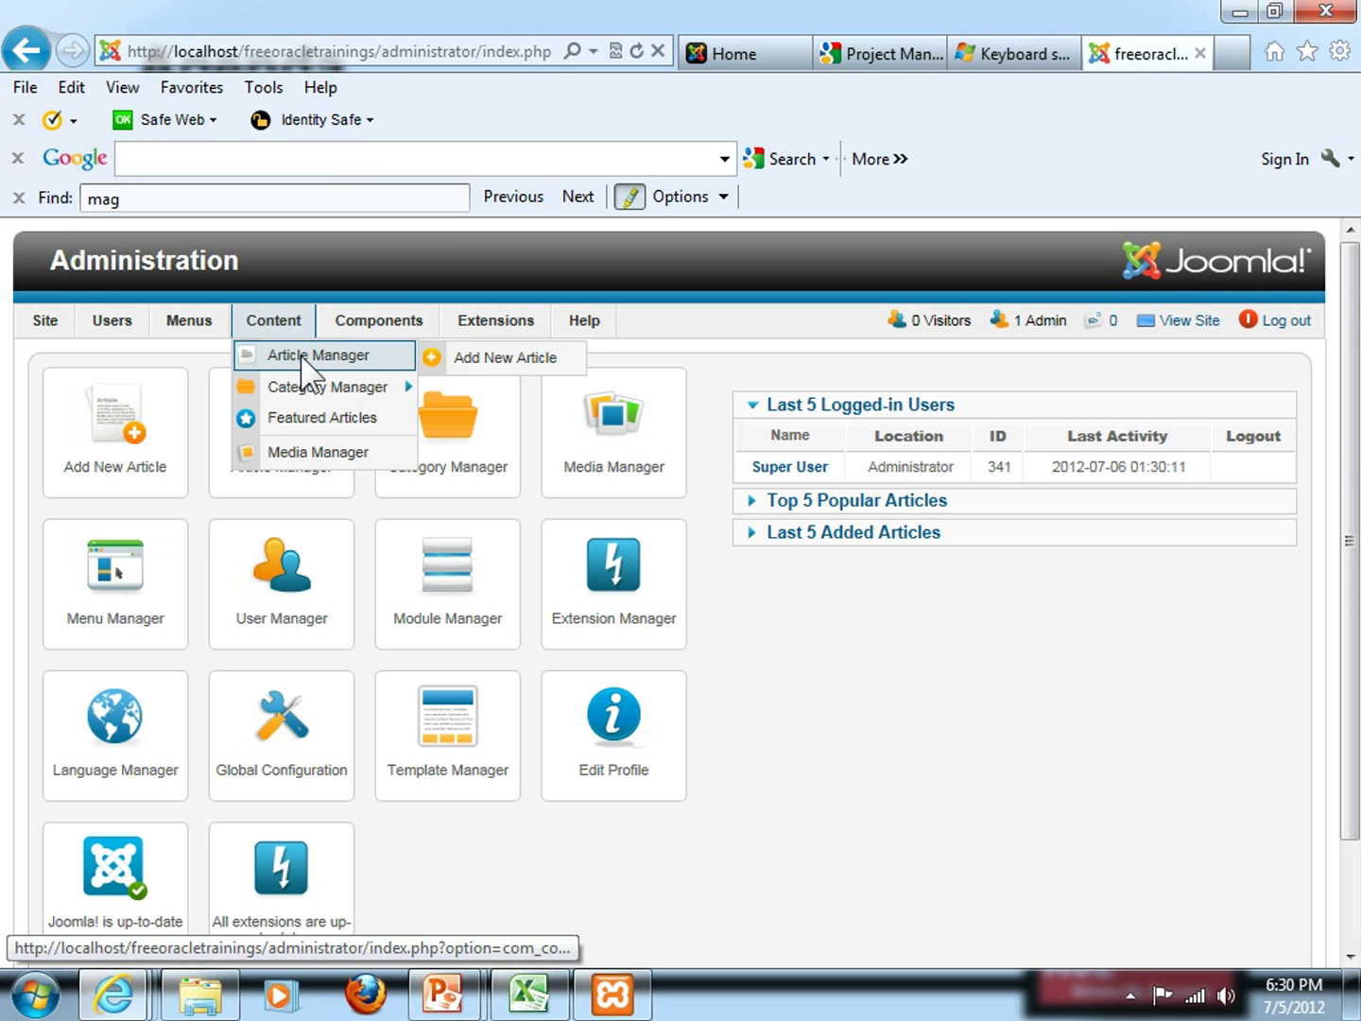
Open the Beginners article for editing from the Article Manager list
click(302, 357)
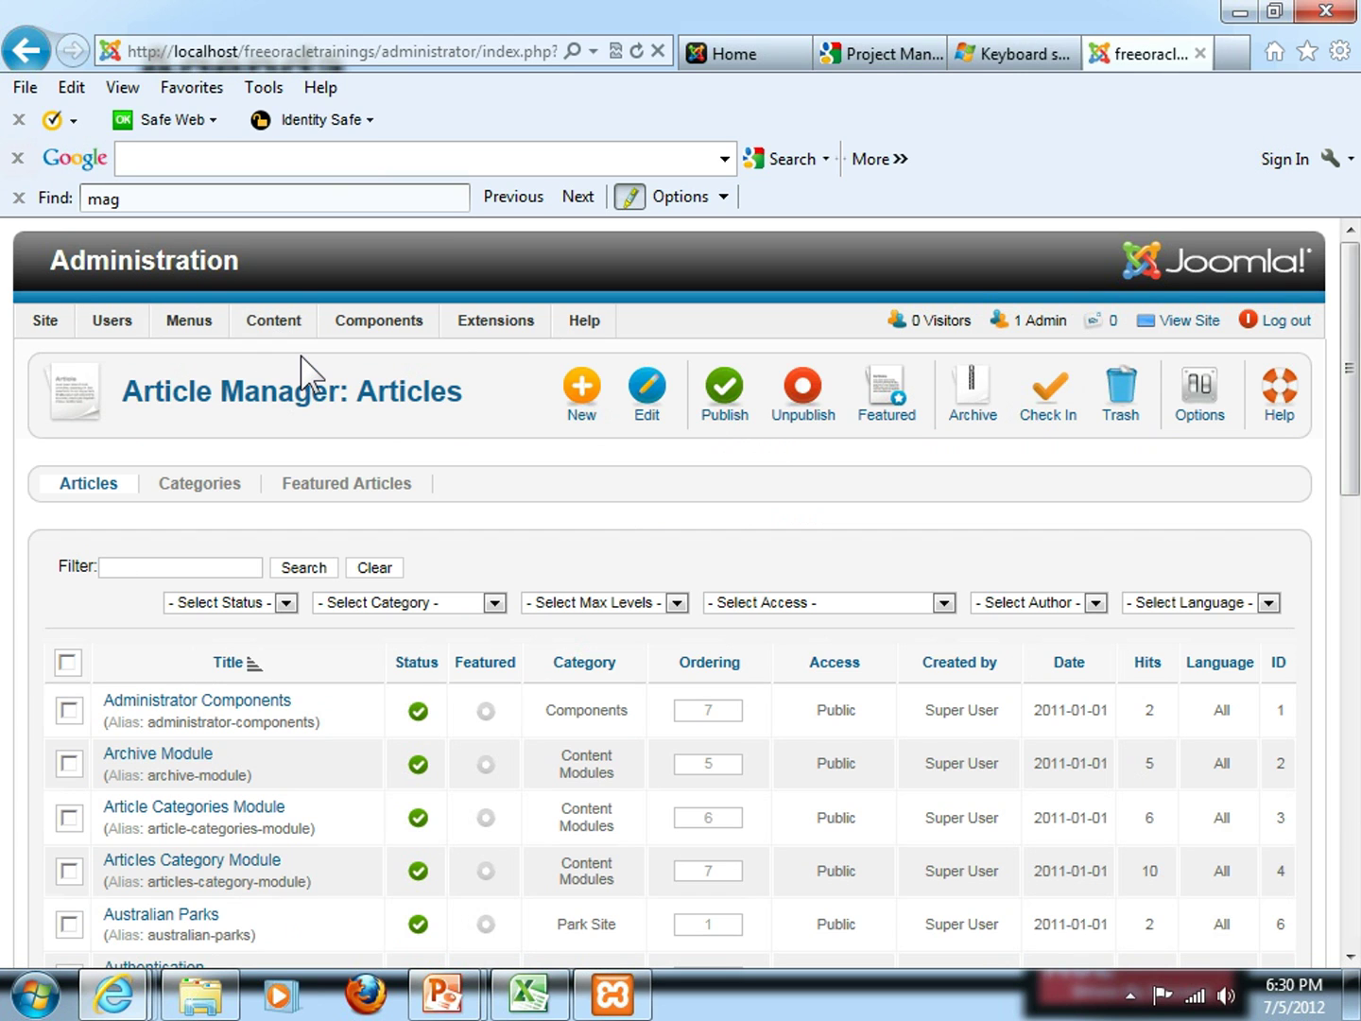
scroll(302, 378, down, 3)
scroll(307, 413, down, 1)
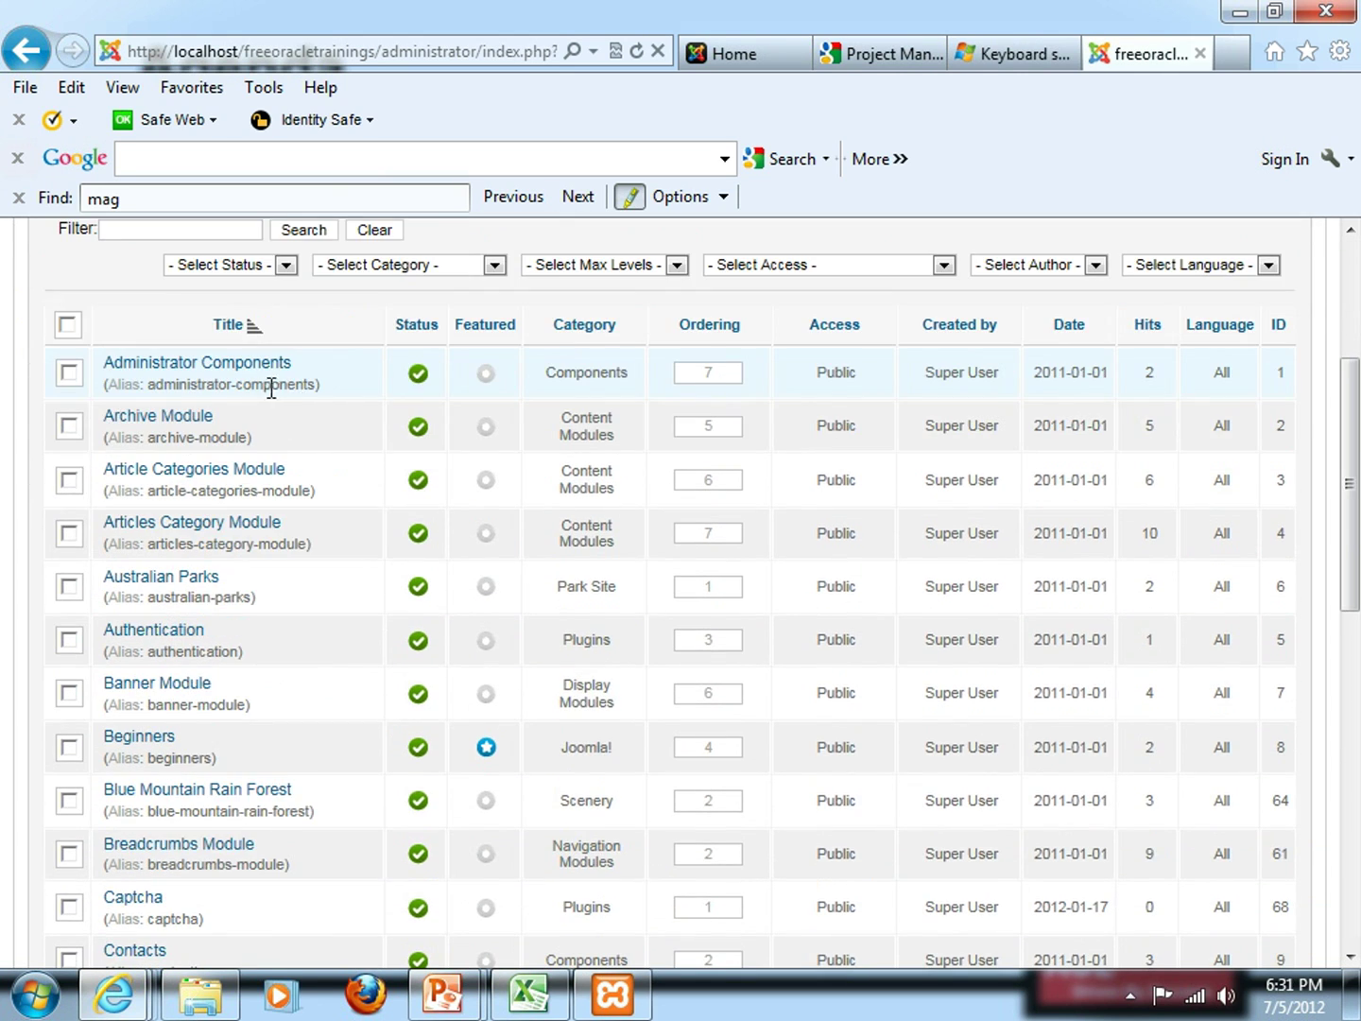
click(137, 737)
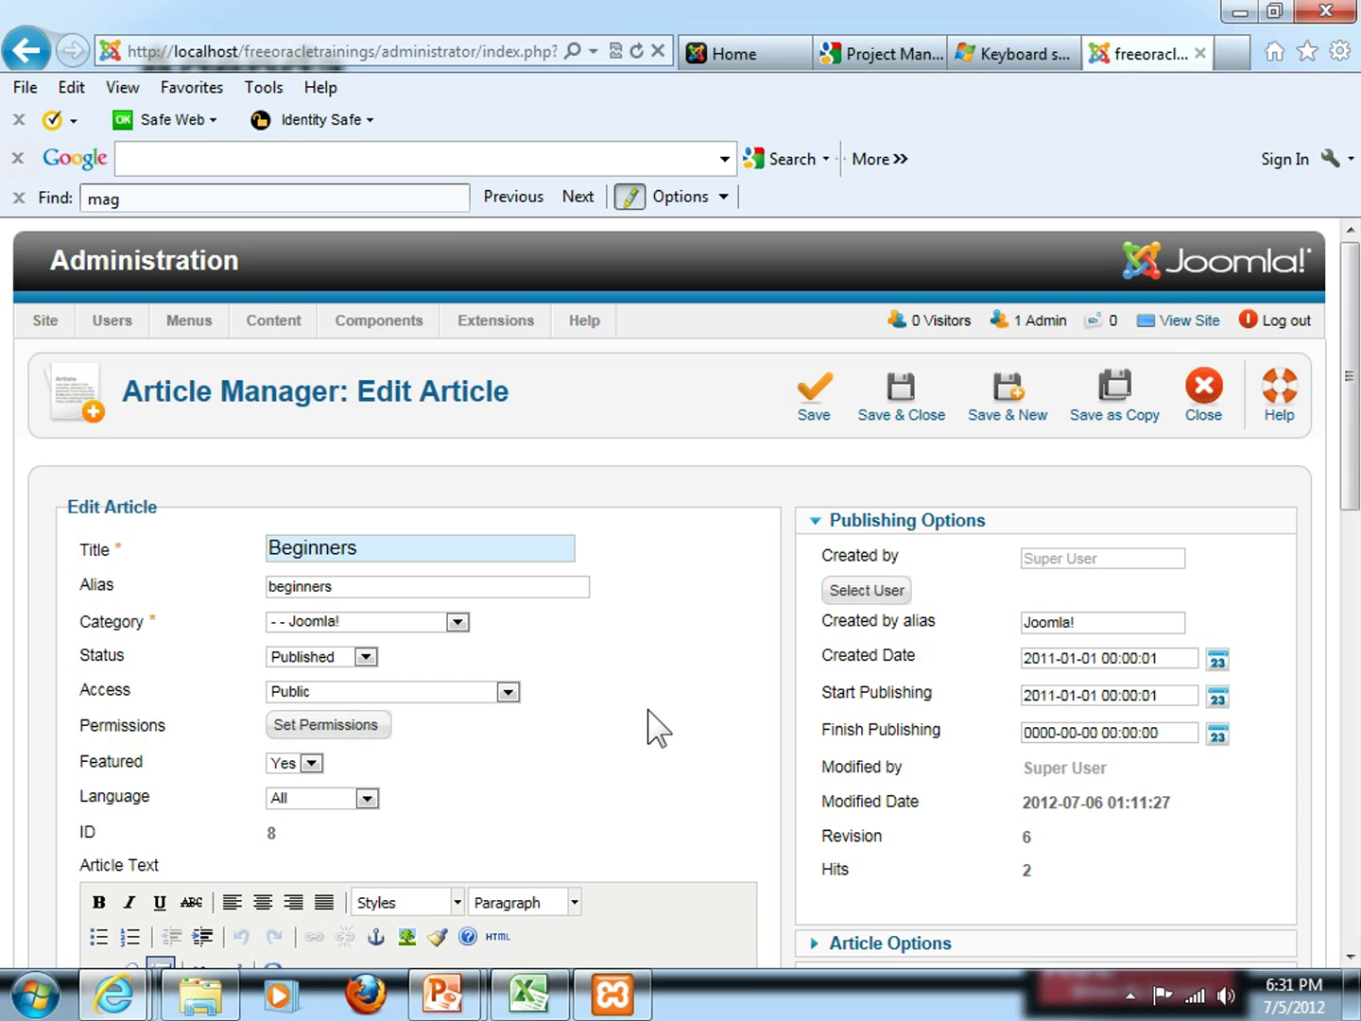
Select the whole first paragraph of the Beginners article text
scroll(651, 727, down, 3)
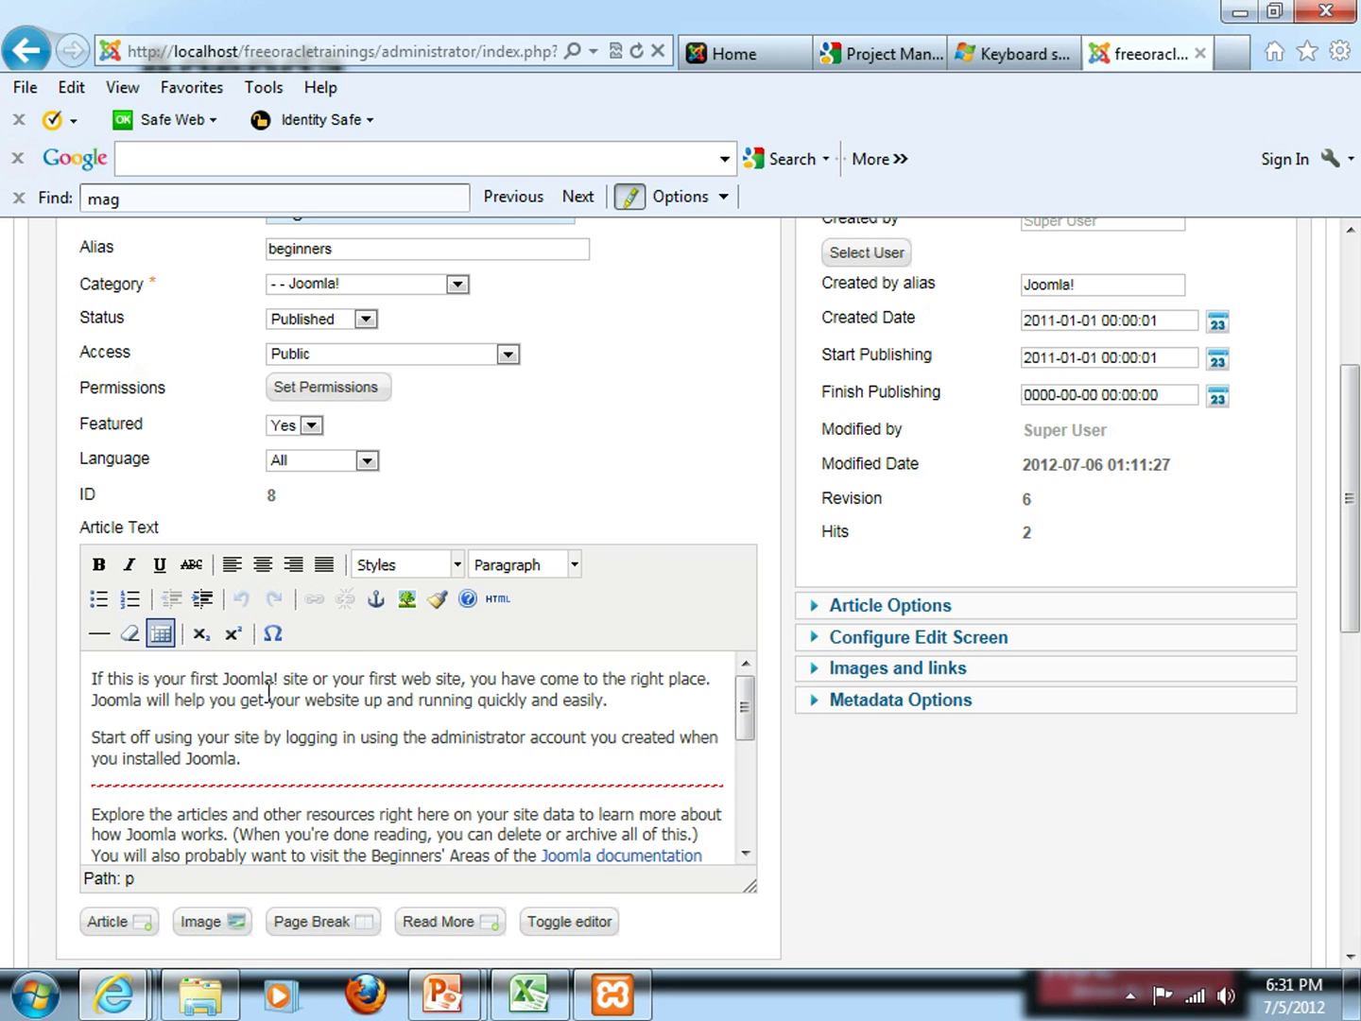
drag(224, 679, 321, 745)
click(361, 736)
drag(103, 679, 194, 762)
click(259, 760)
drag(610, 704, 67, 680)
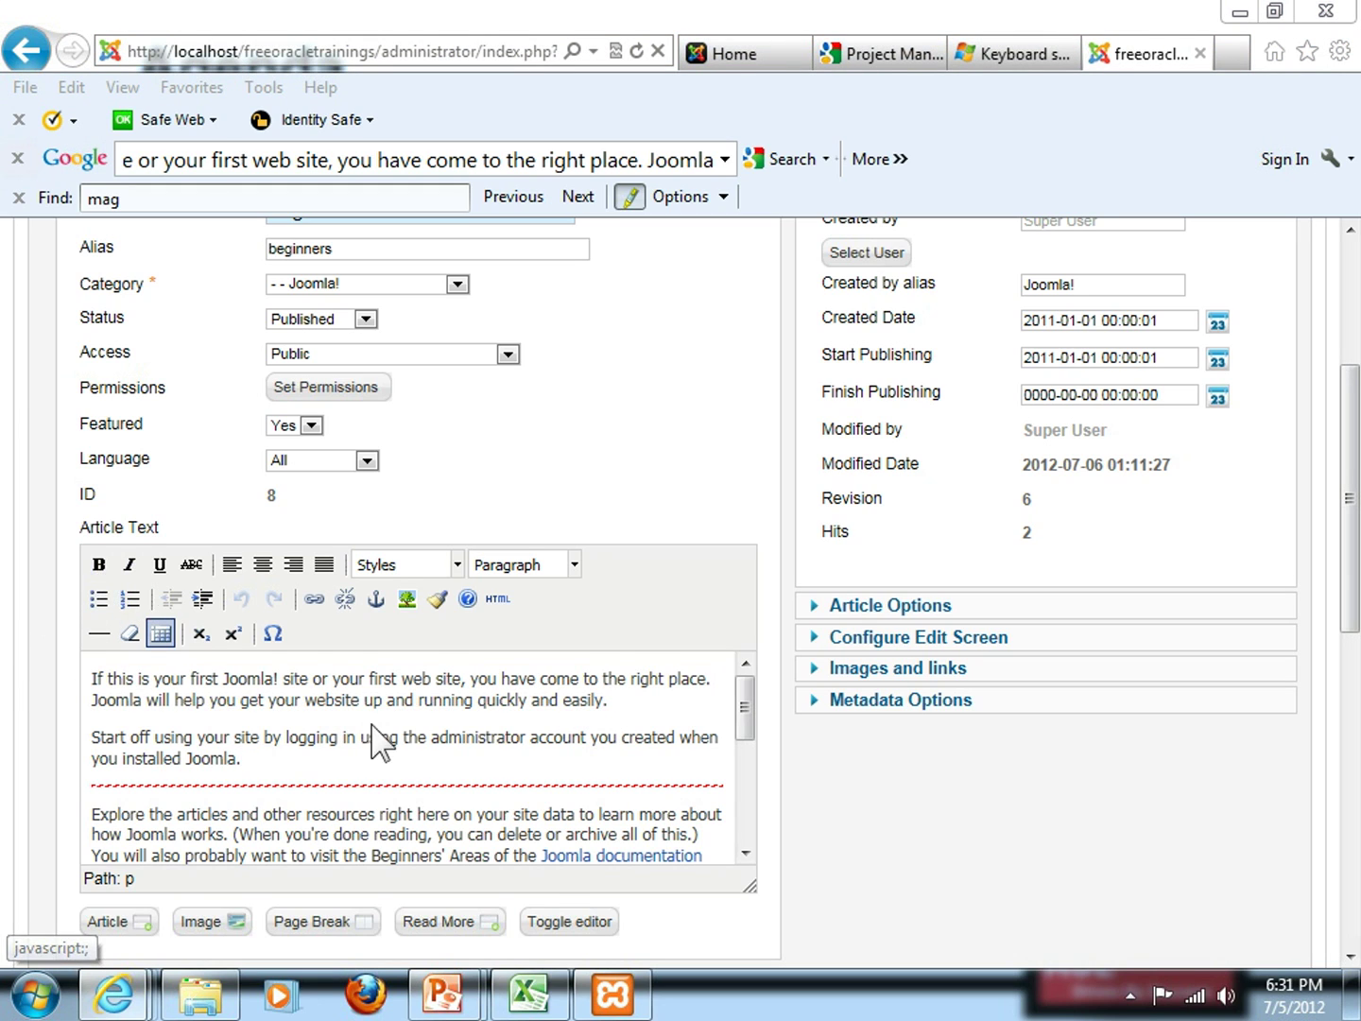
drag(613, 701, 58, 674)
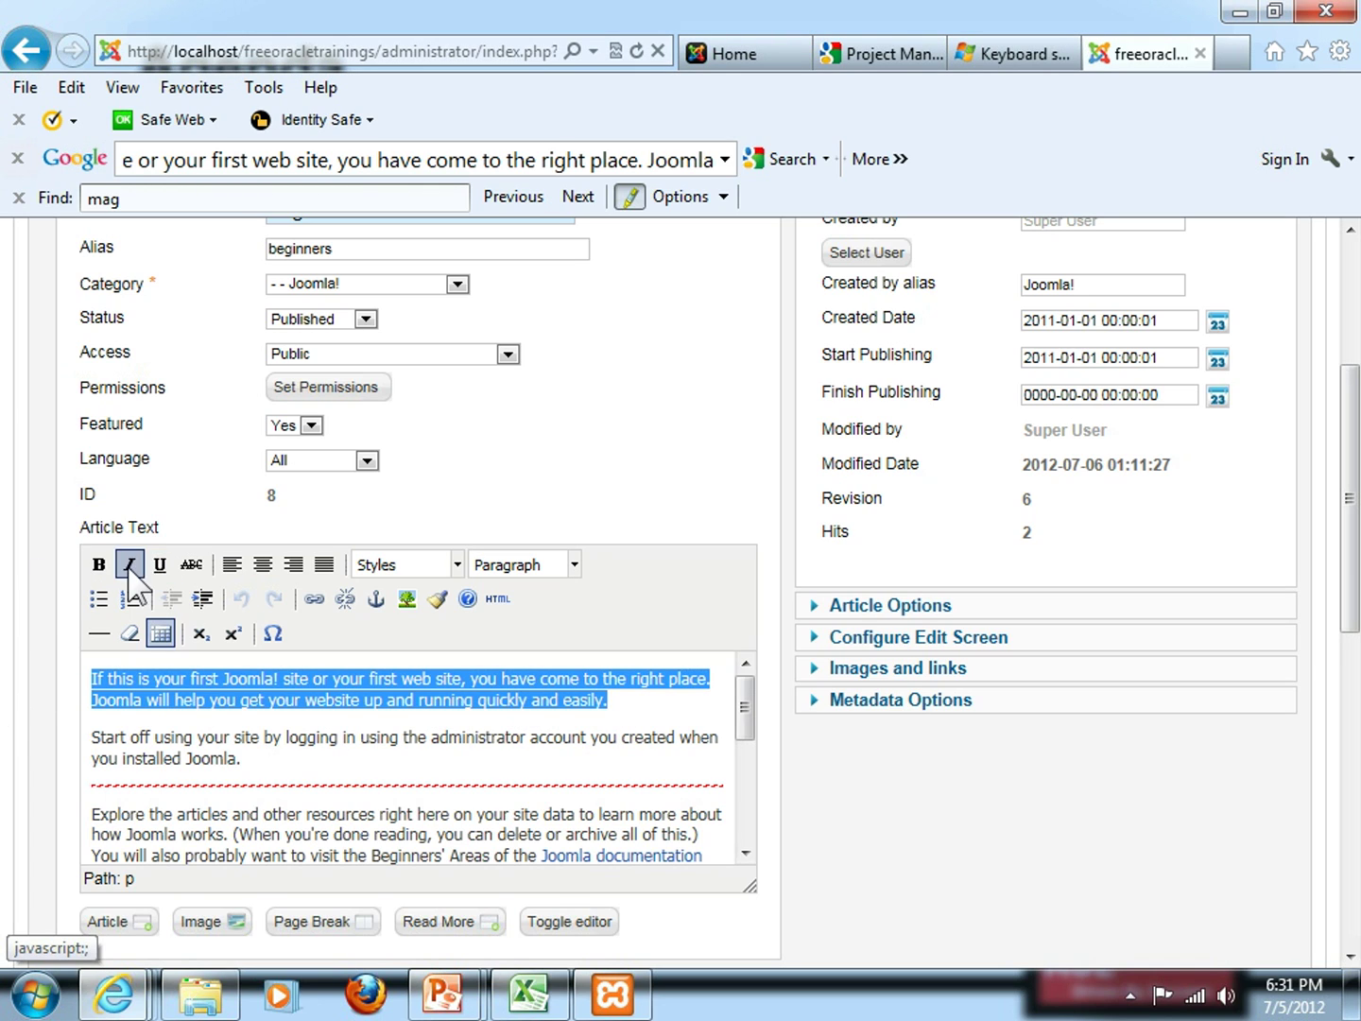
Underline the opening paragraph and bold the word 'If'; try Heading 1, then undo it
click(157, 566)
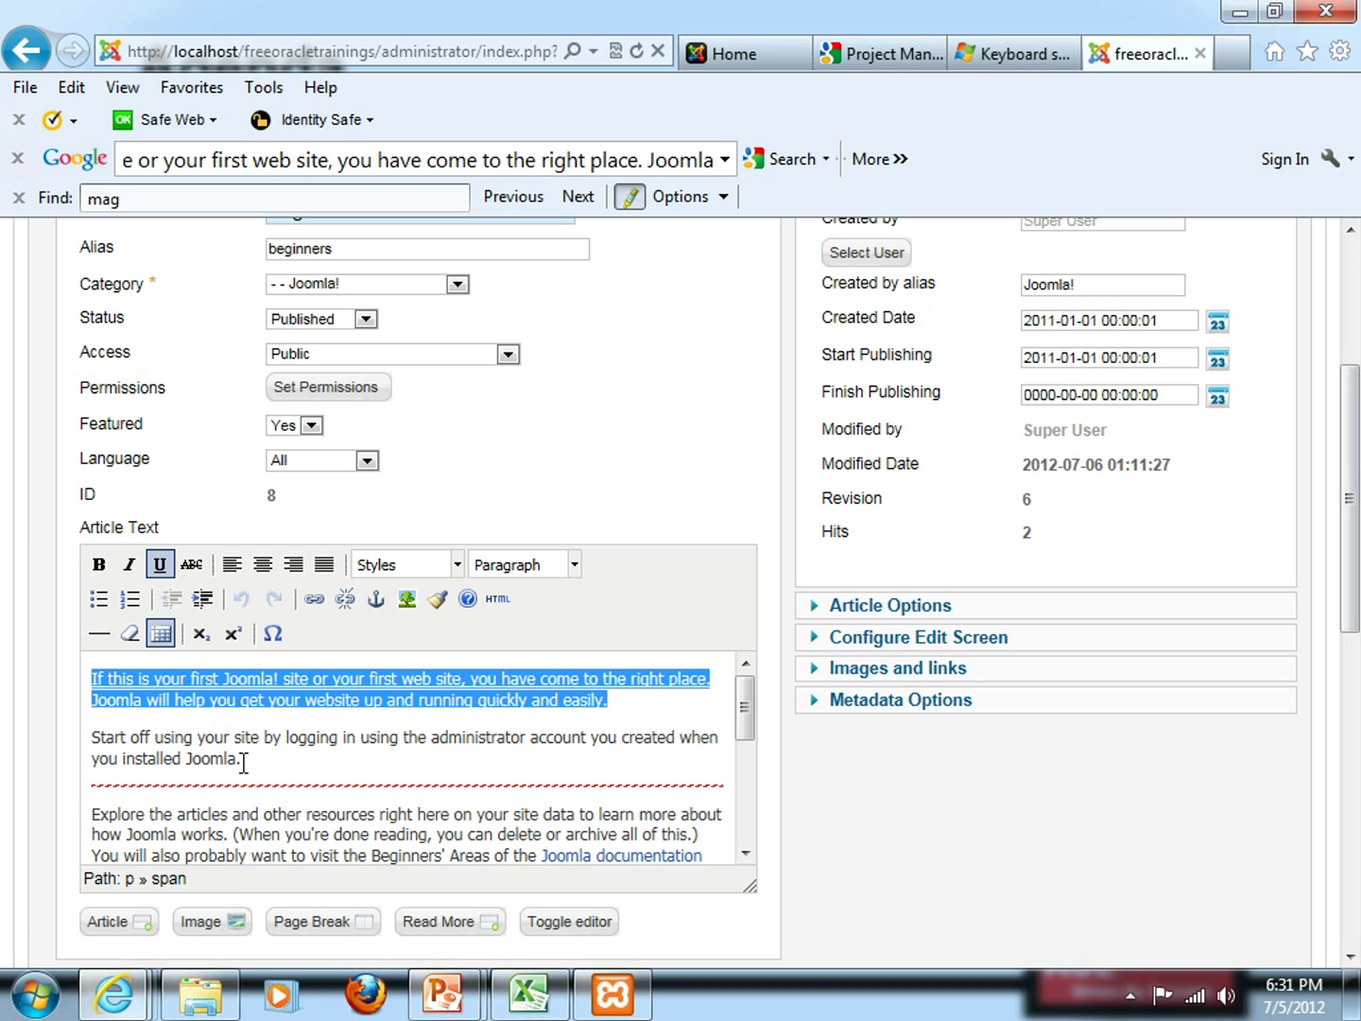
click(93, 736)
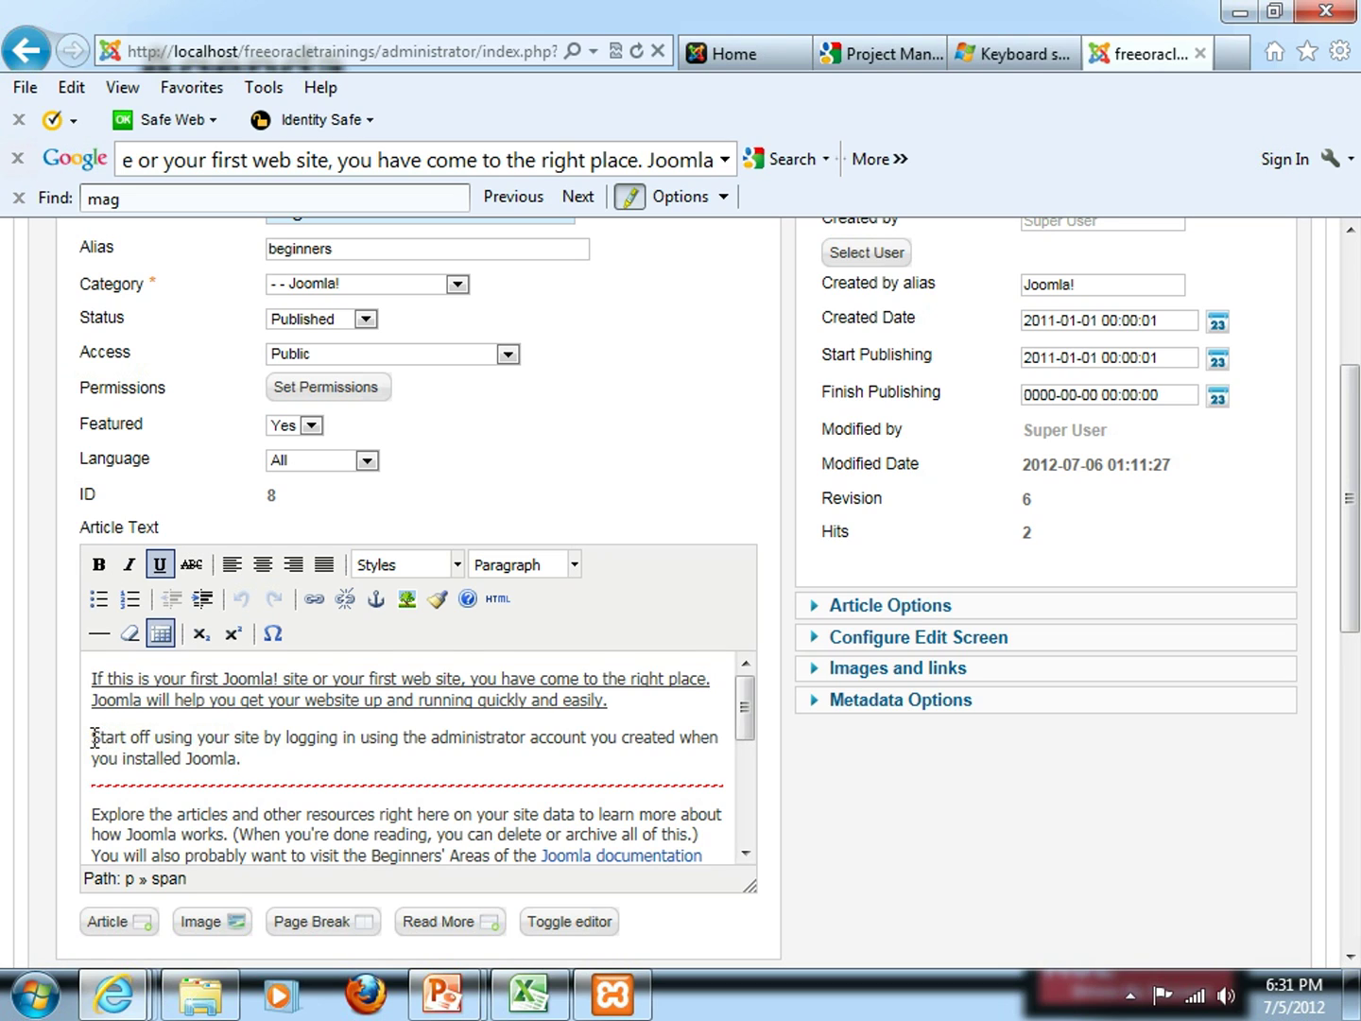
double_click(95, 679)
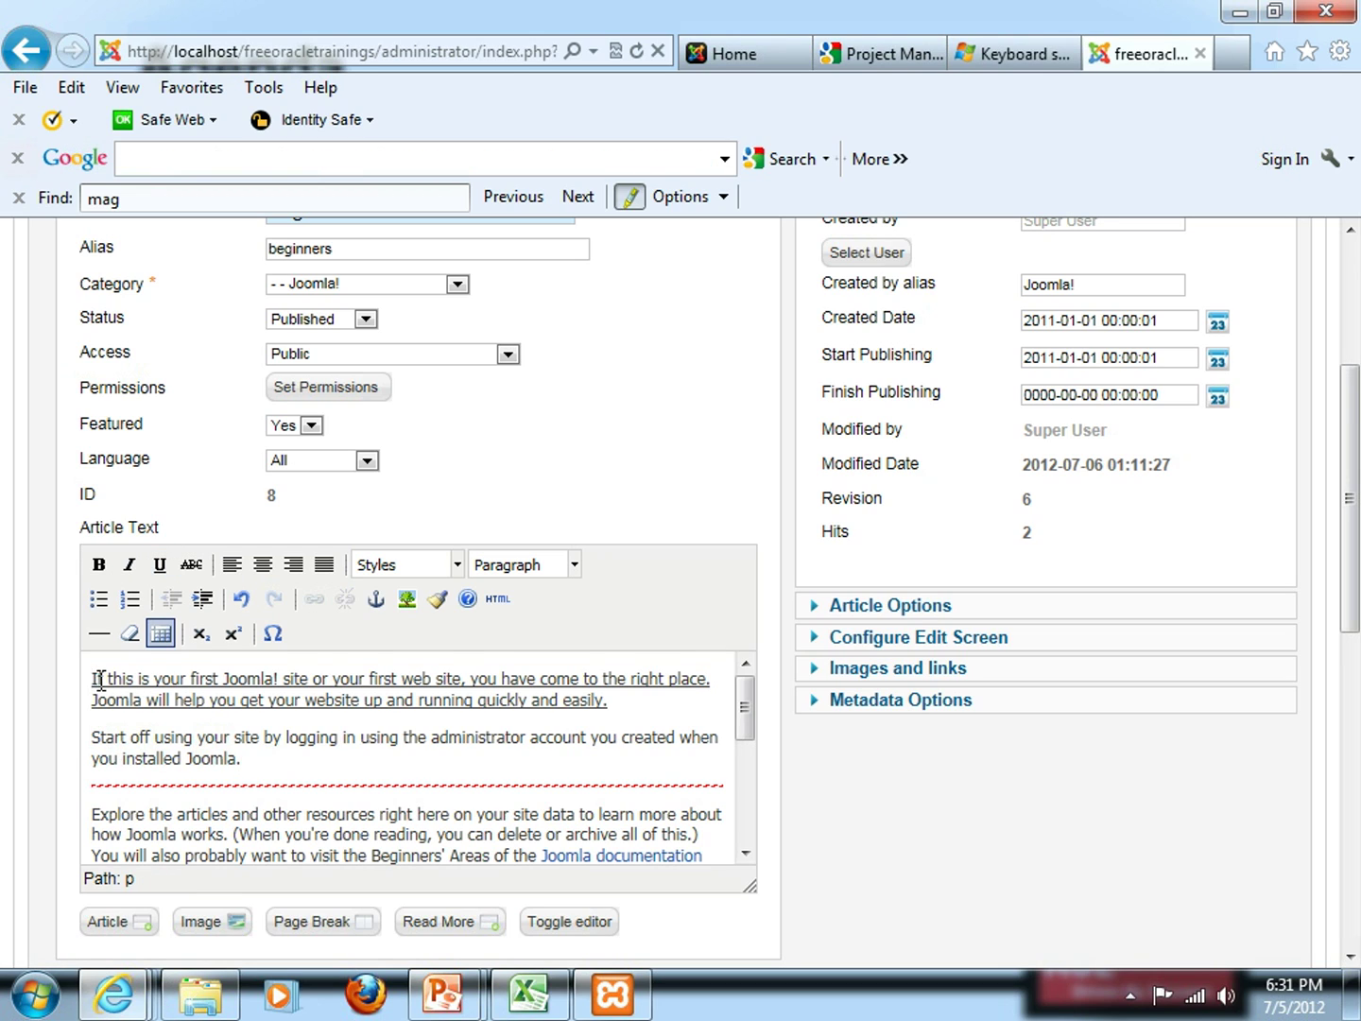
click(100, 566)
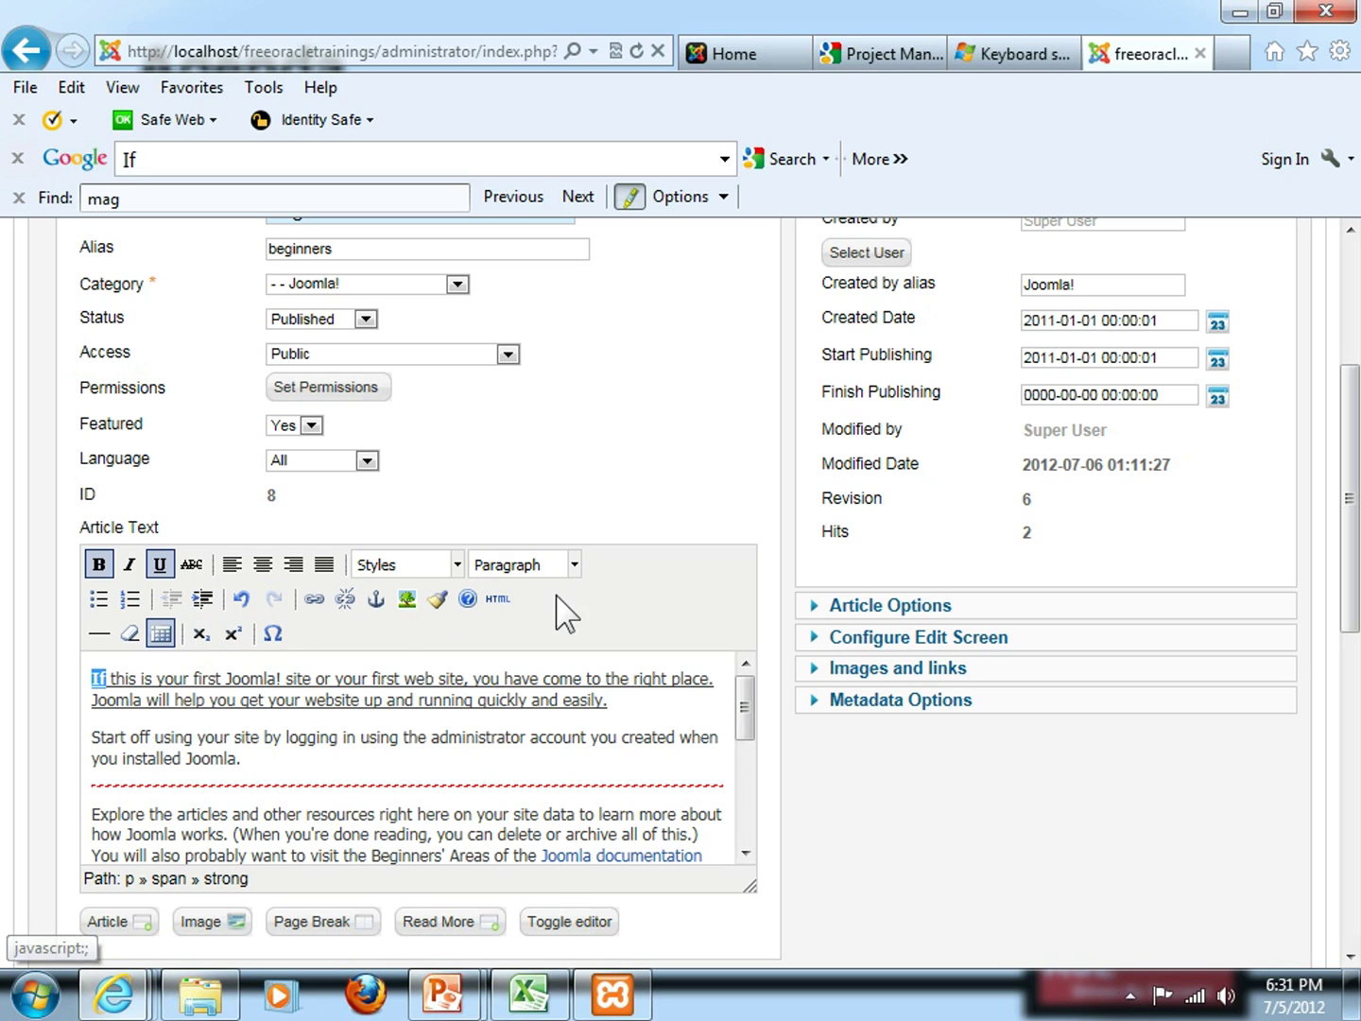
click(574, 565)
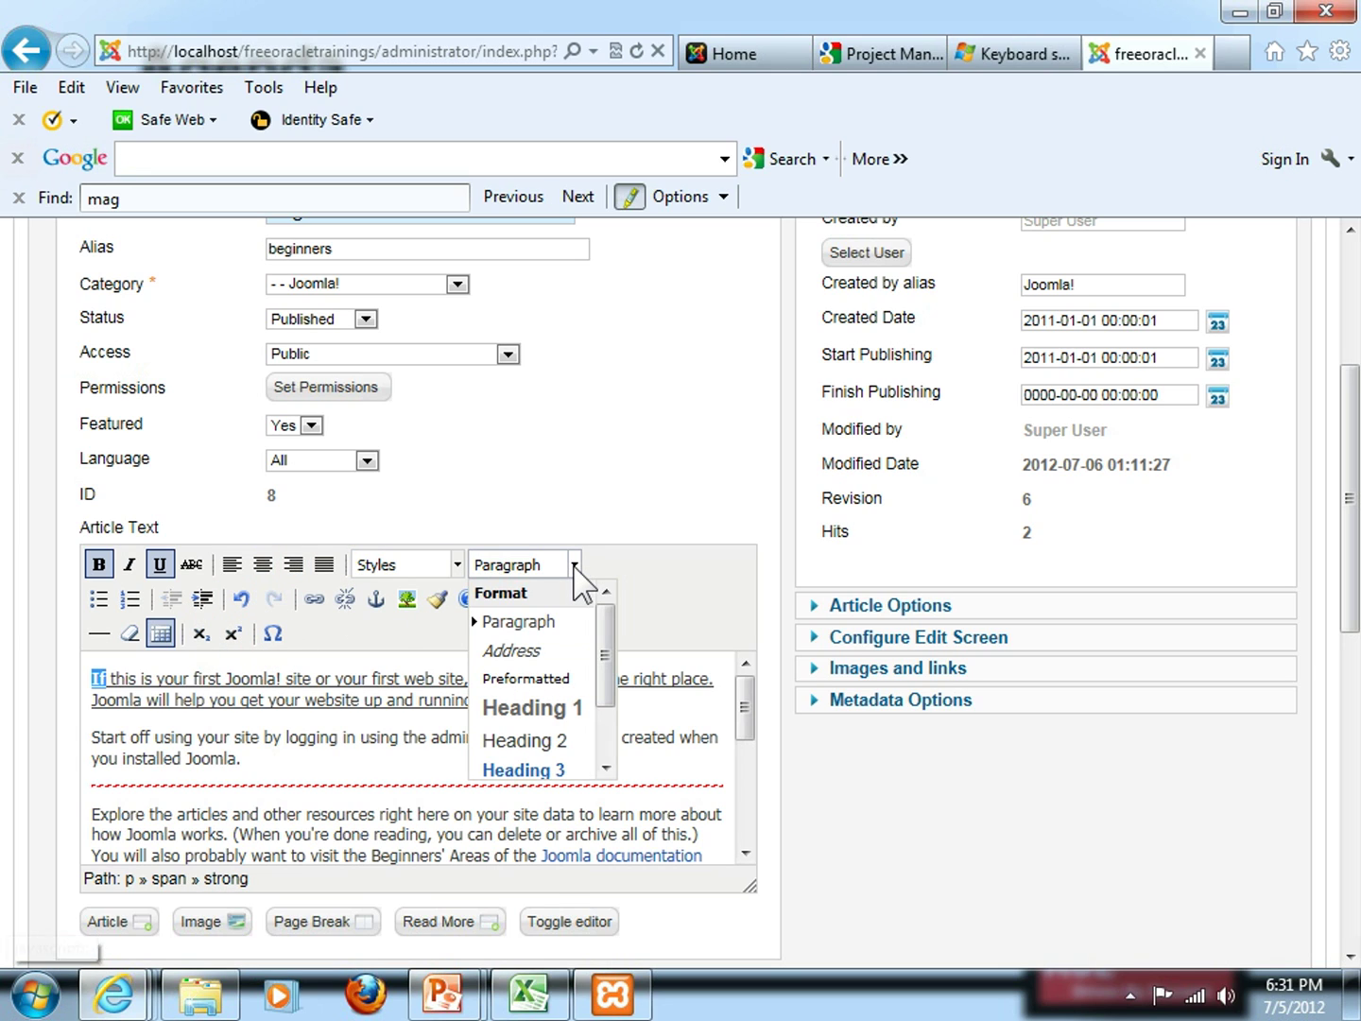
click(525, 710)
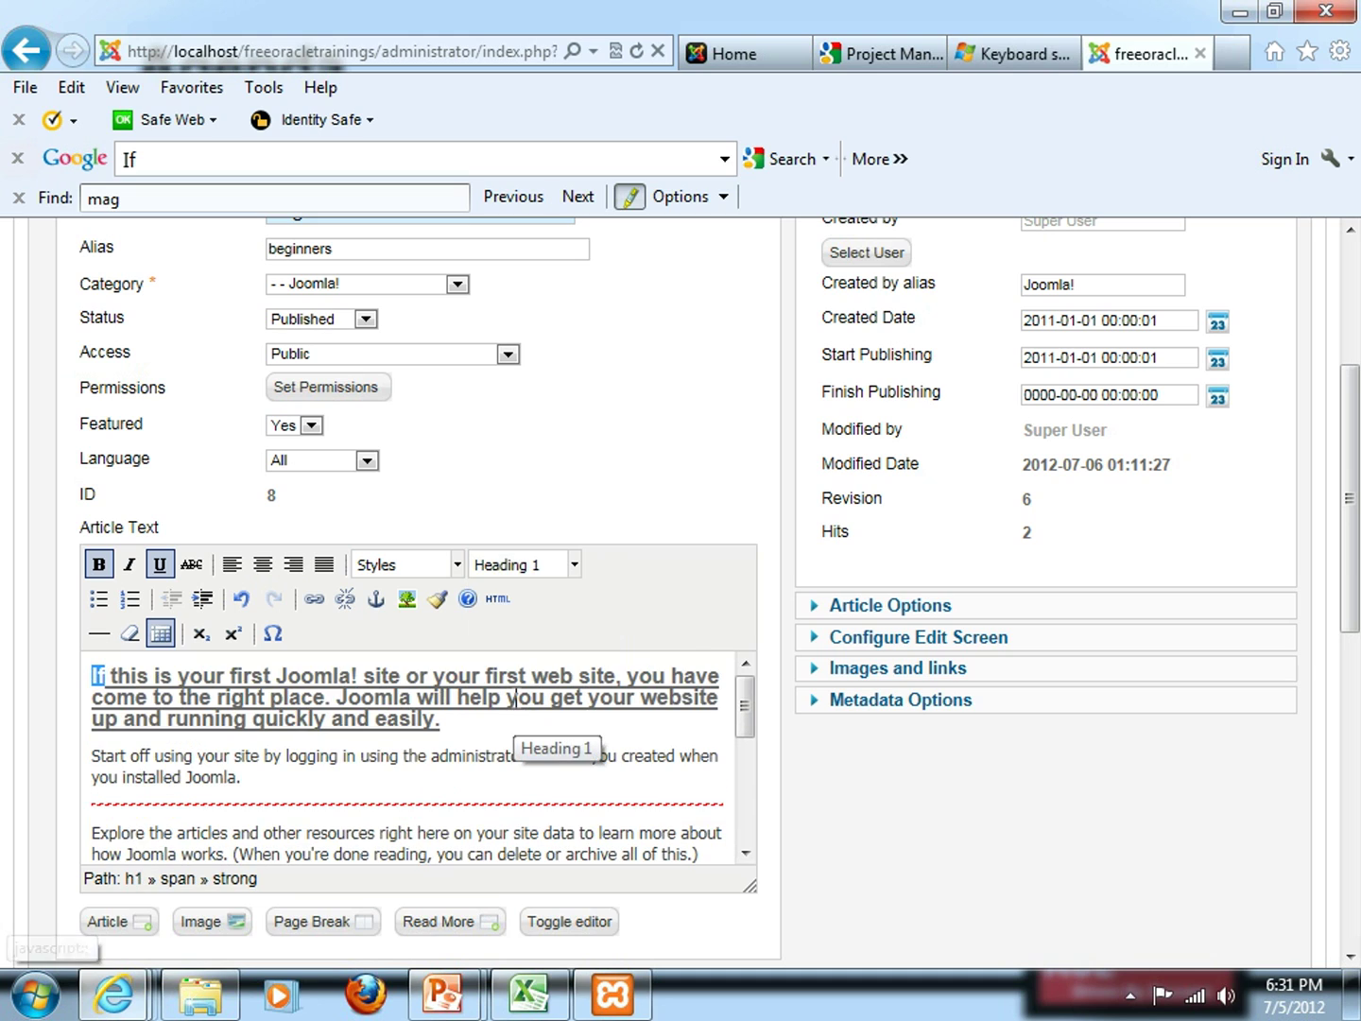
key(ctrl+z)
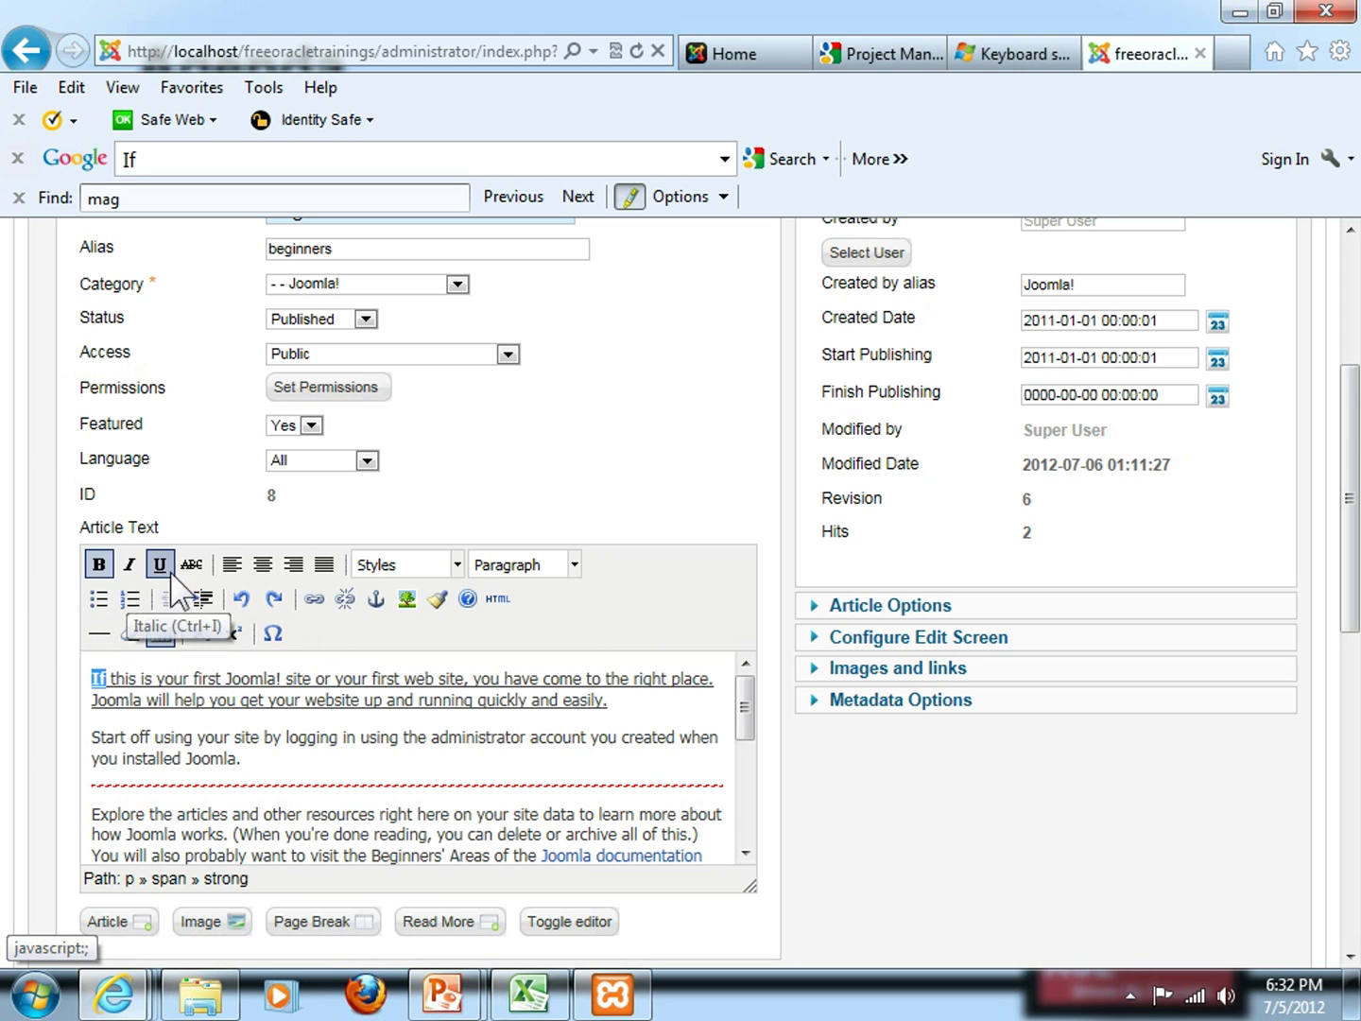
Make the word 'If' italic, then reapply bold and italic with Ctrl+B and Ctrl+I
click(130, 567)
click(148, 739)
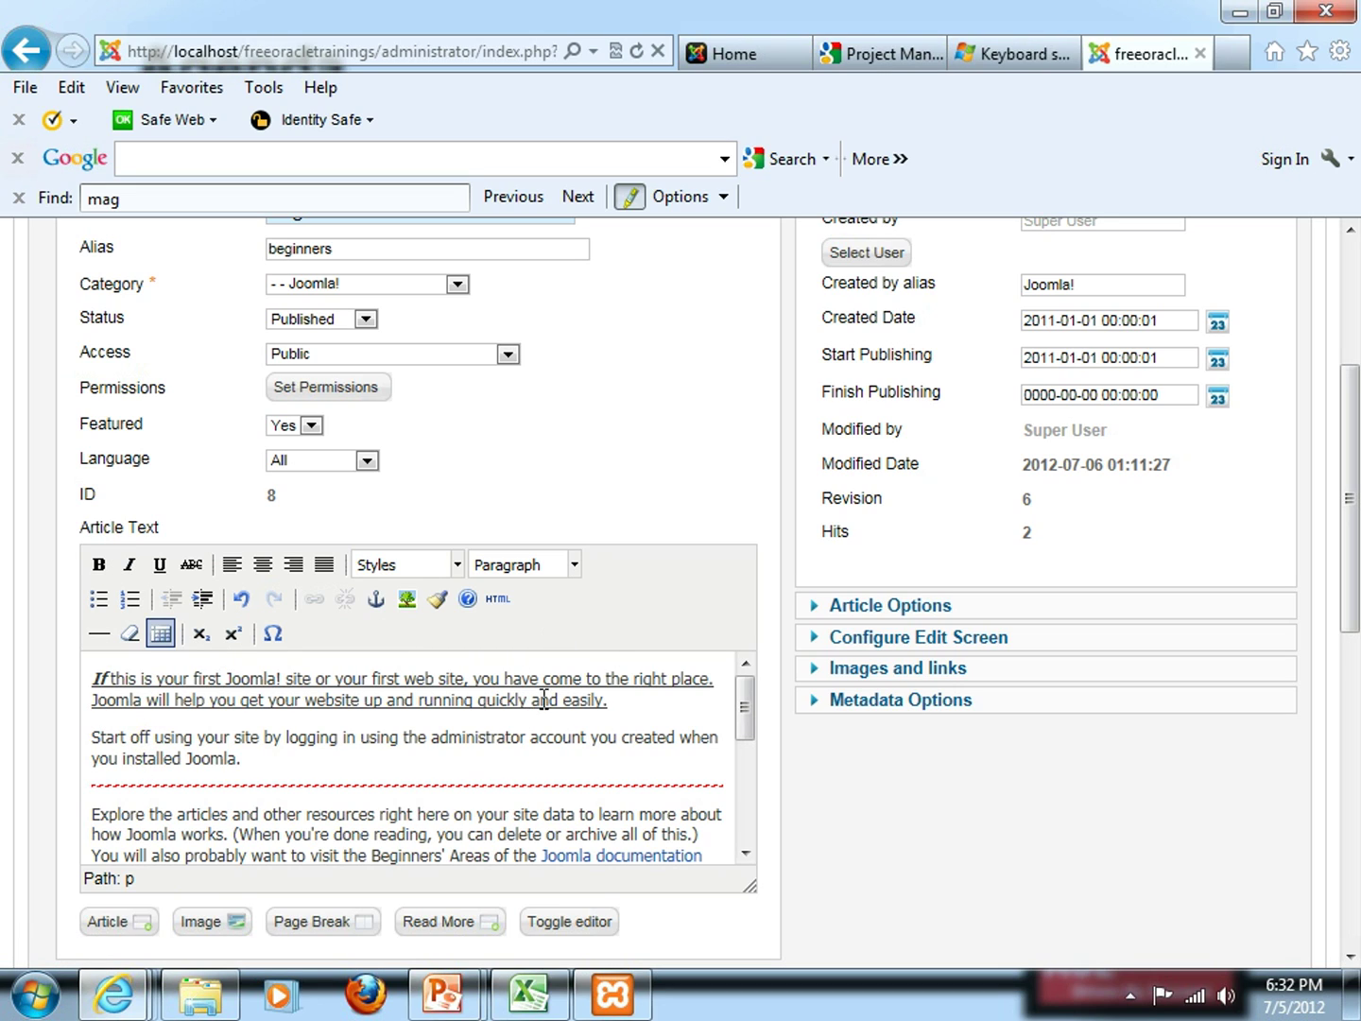
click(608, 701)
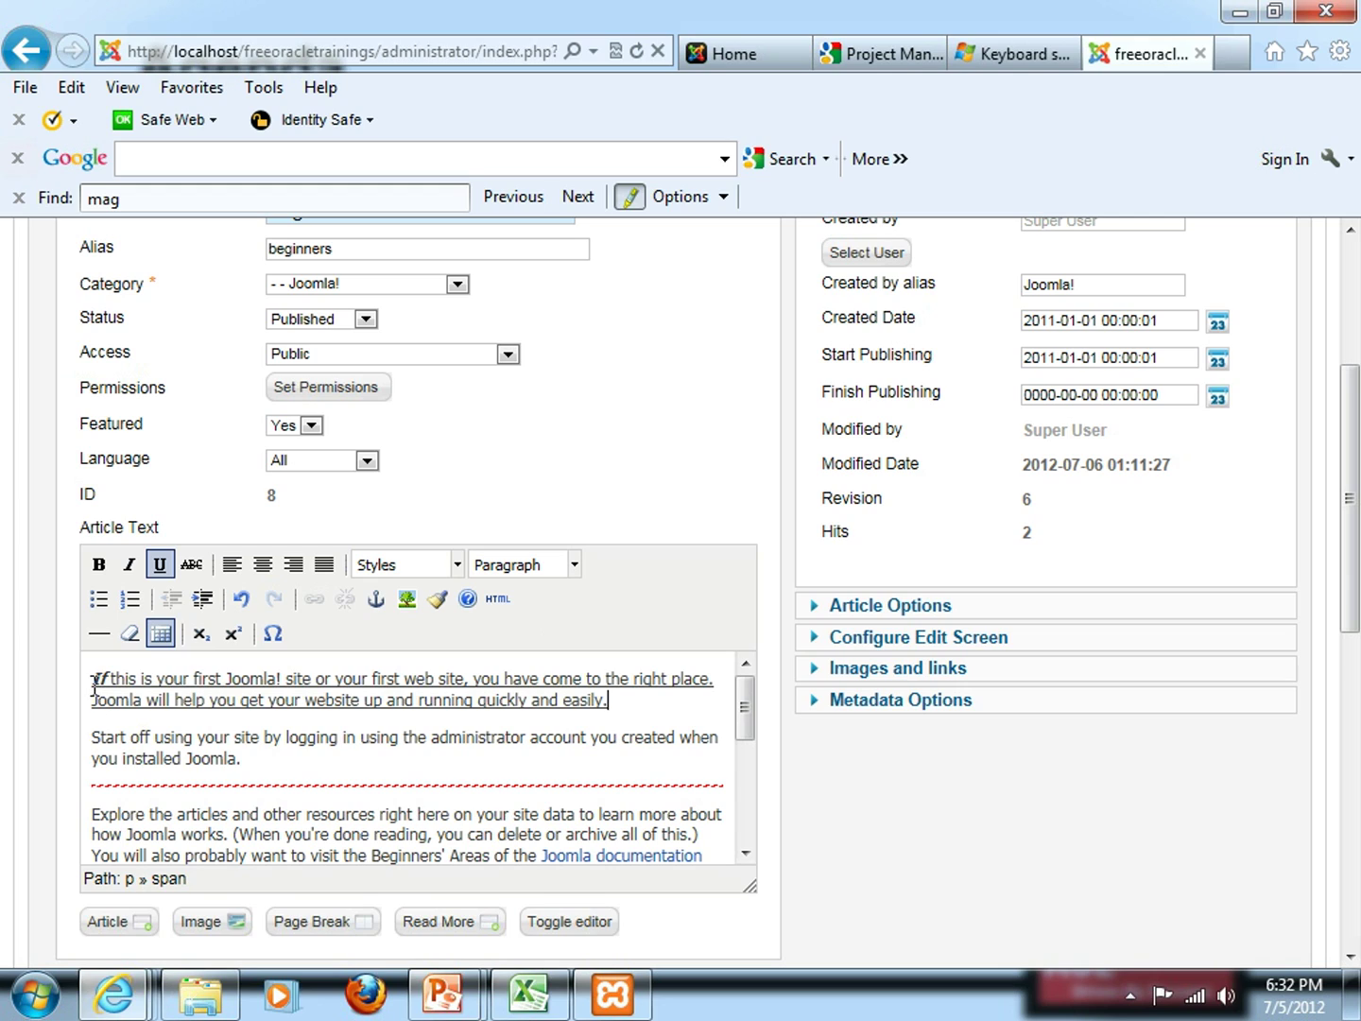
double_click(99, 681)
key(ctrl+i)
key(ctrl+b)
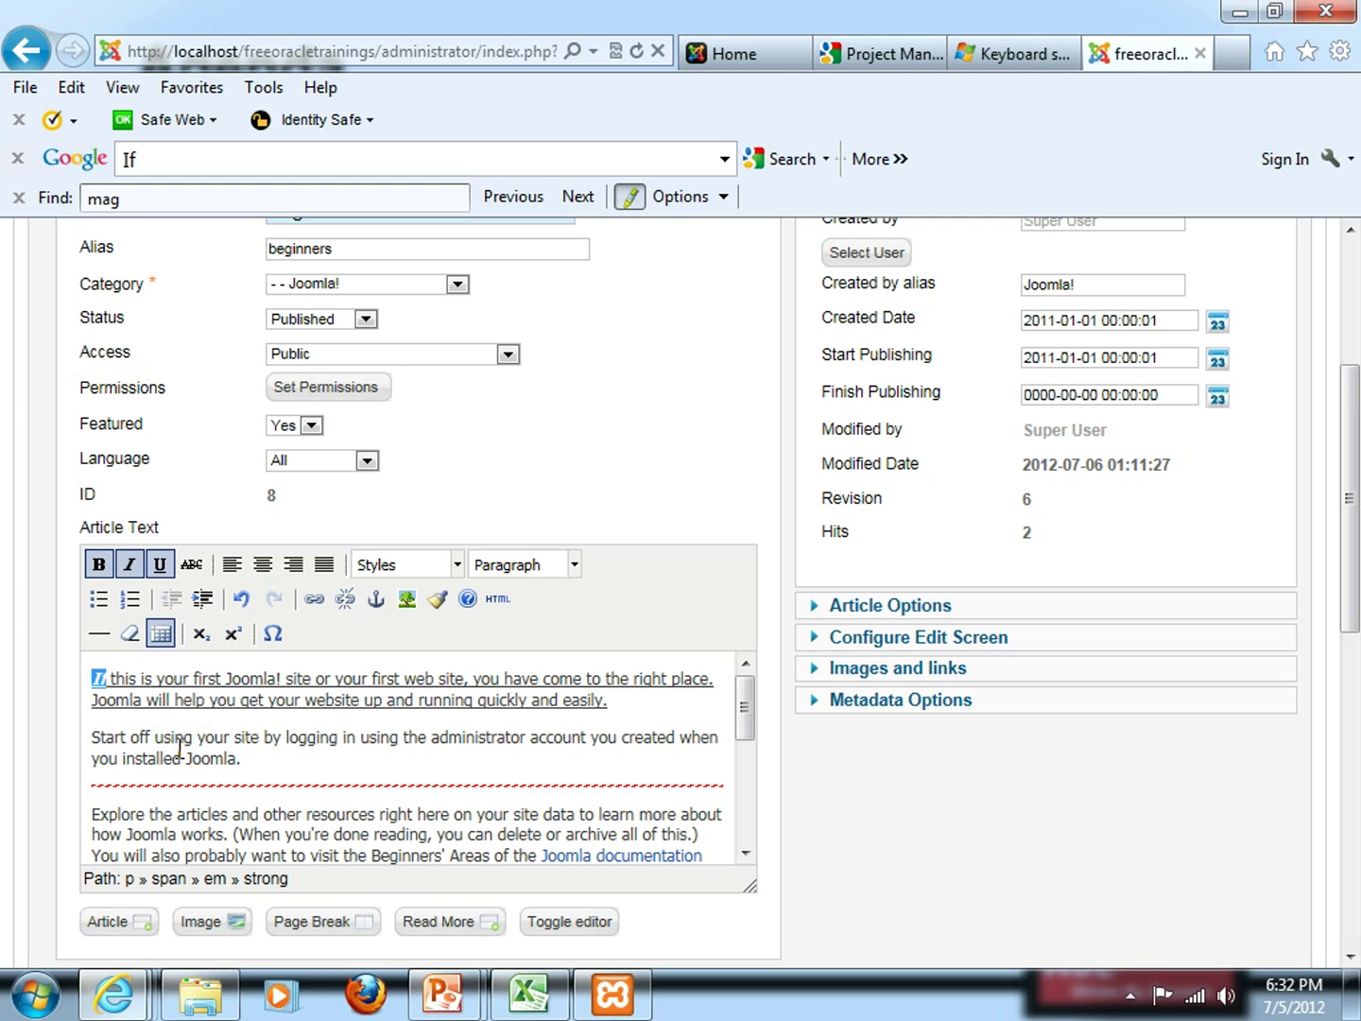
Save the reformatted Beginners article, bringing it to revision 7
click(264, 761)
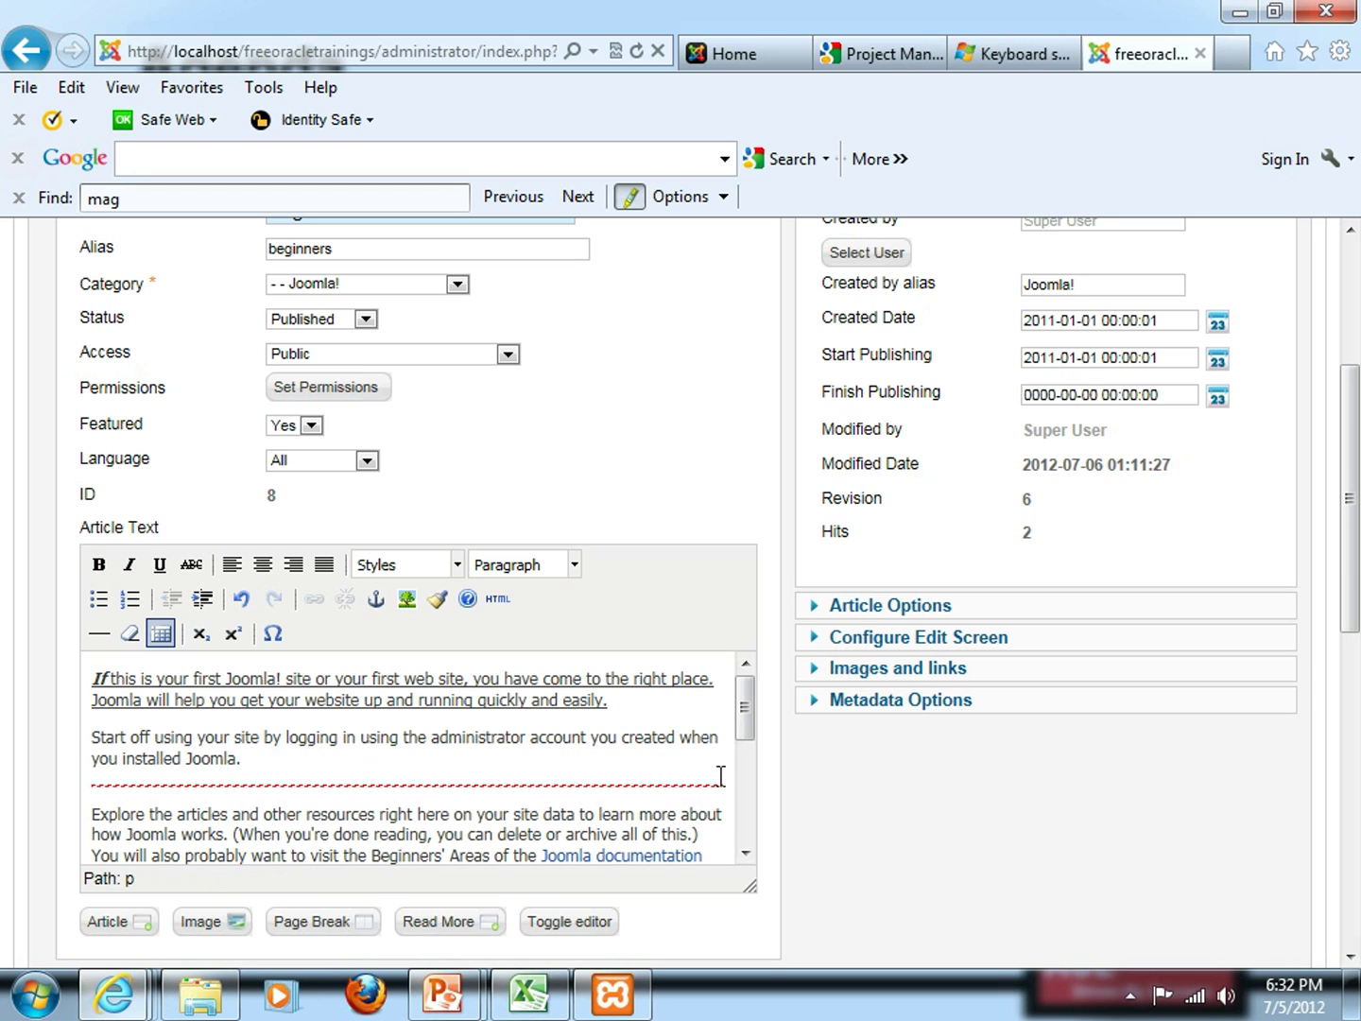
scroll(931, 838, up, 1)
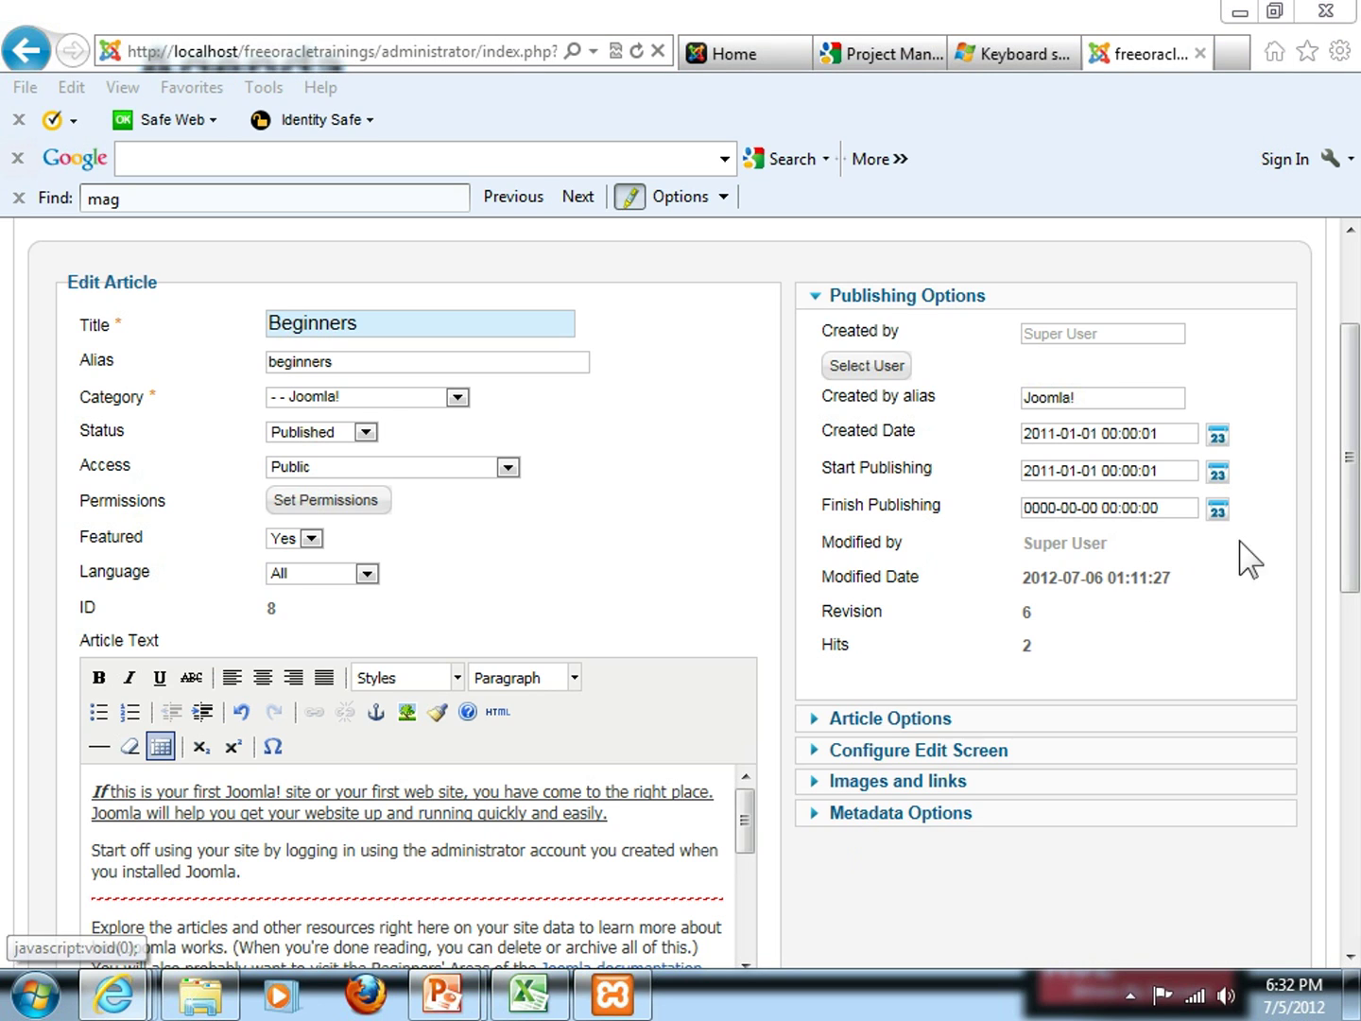
drag(1348, 511, 1355, 586)
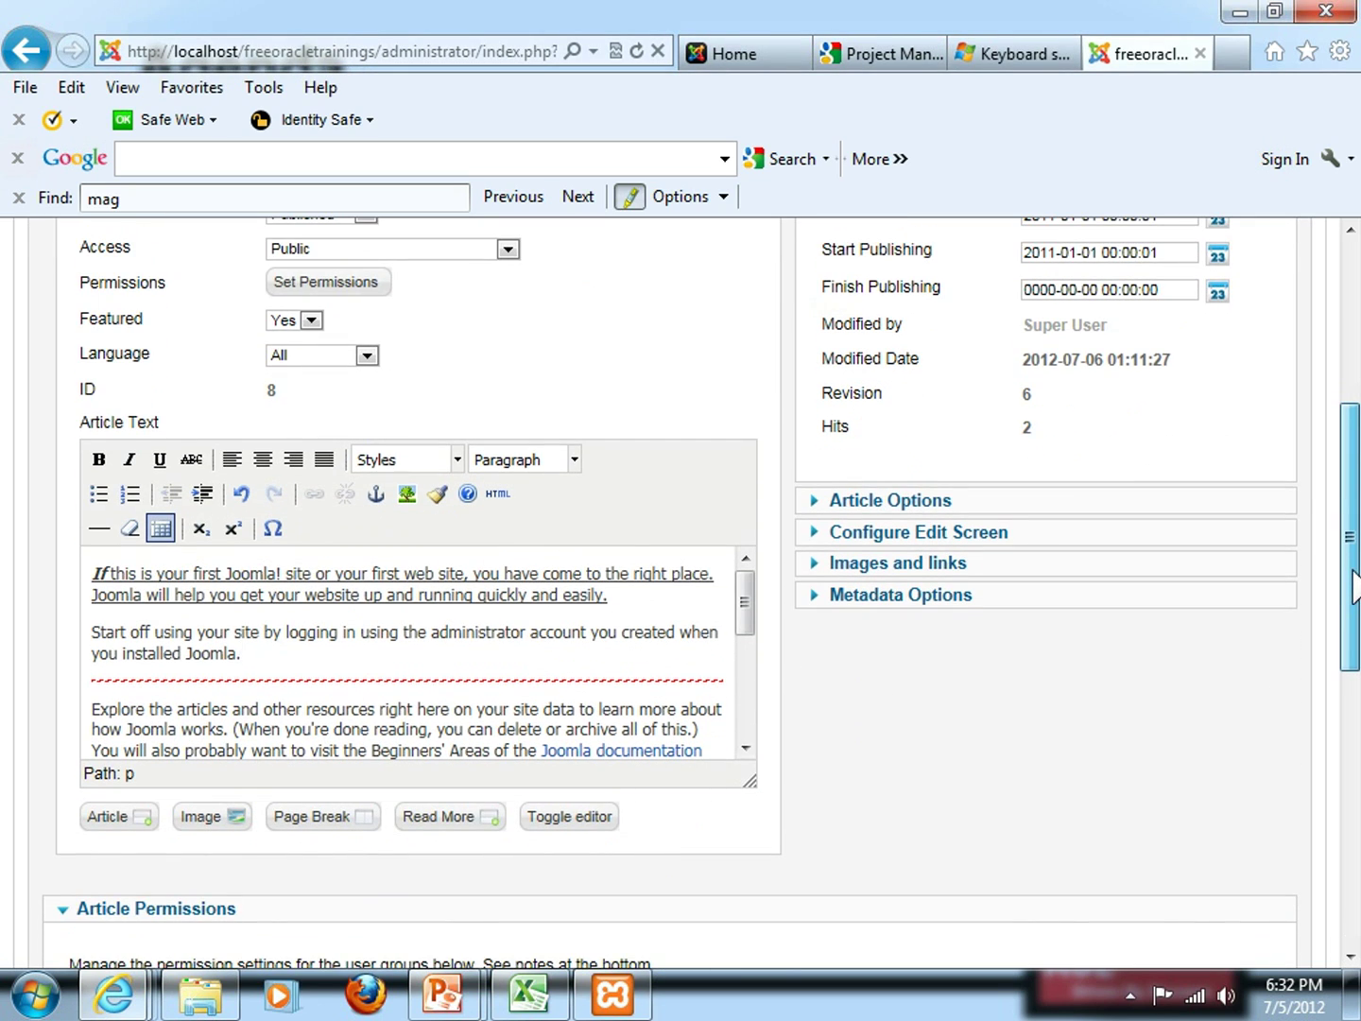
drag(1354, 586, 1352, 553)
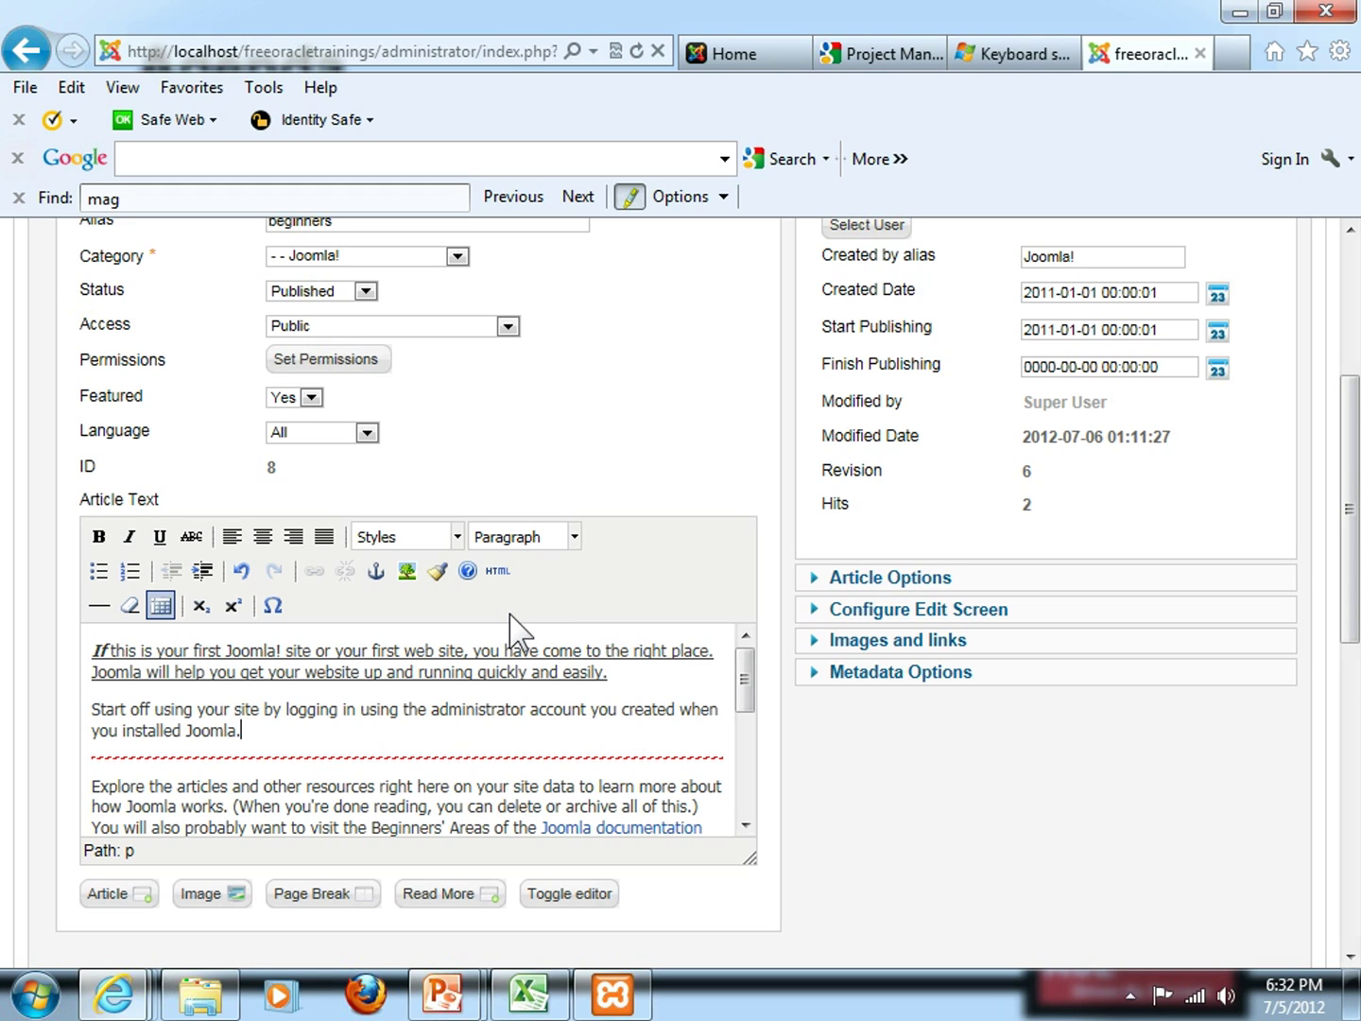
mouse_move(1354, 509)
mouse_down()
mouse_move(1354, 490)
mouse_move(1352, 524)
mouse_up()
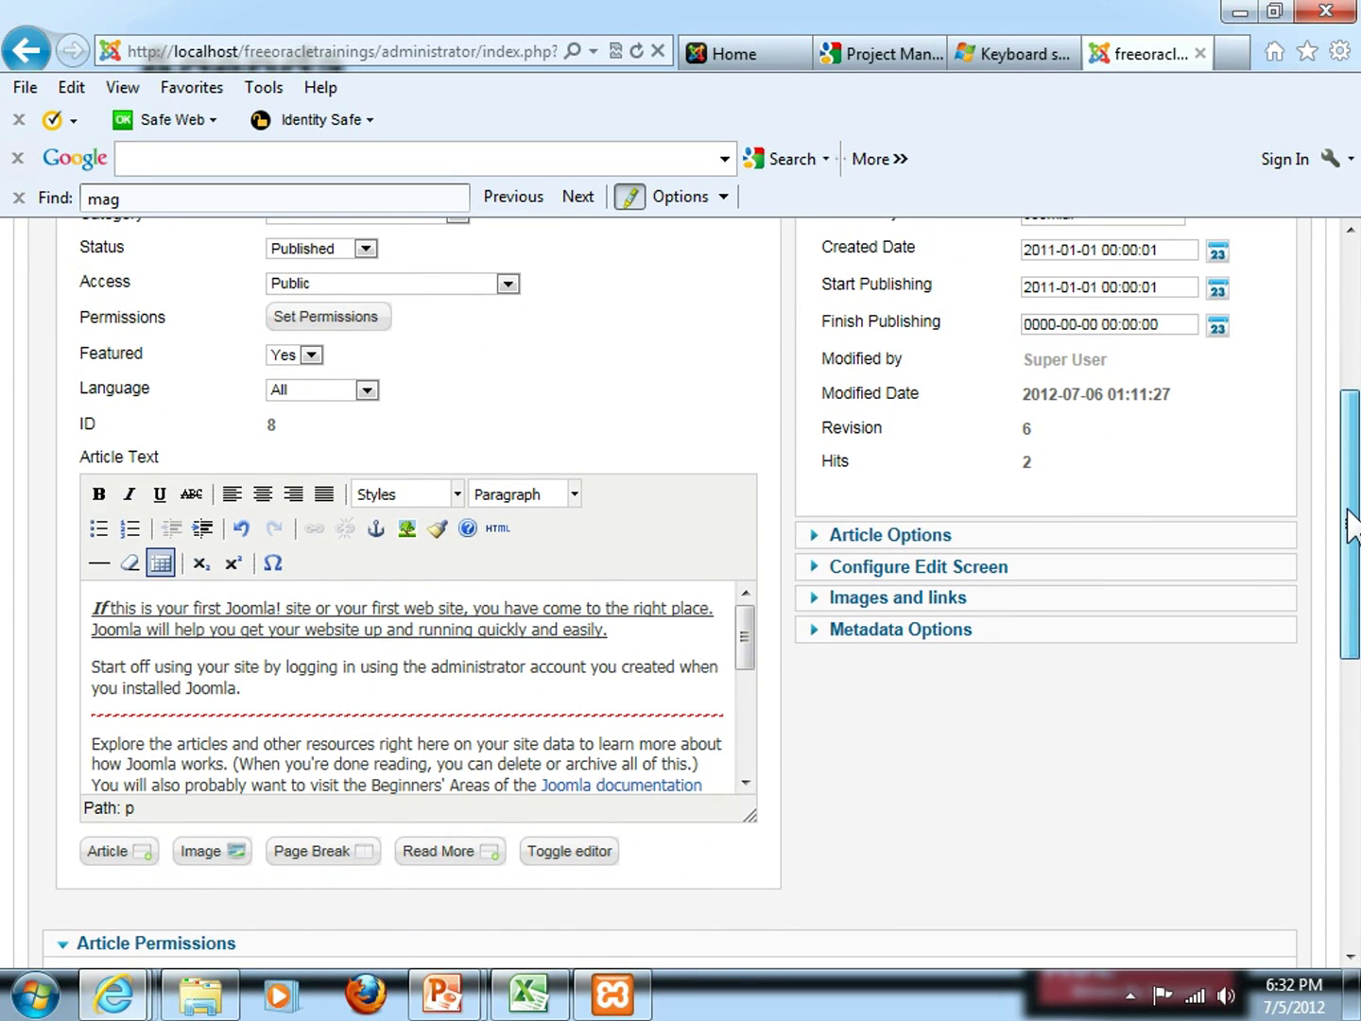
scroll(1353, 523, up, 3)
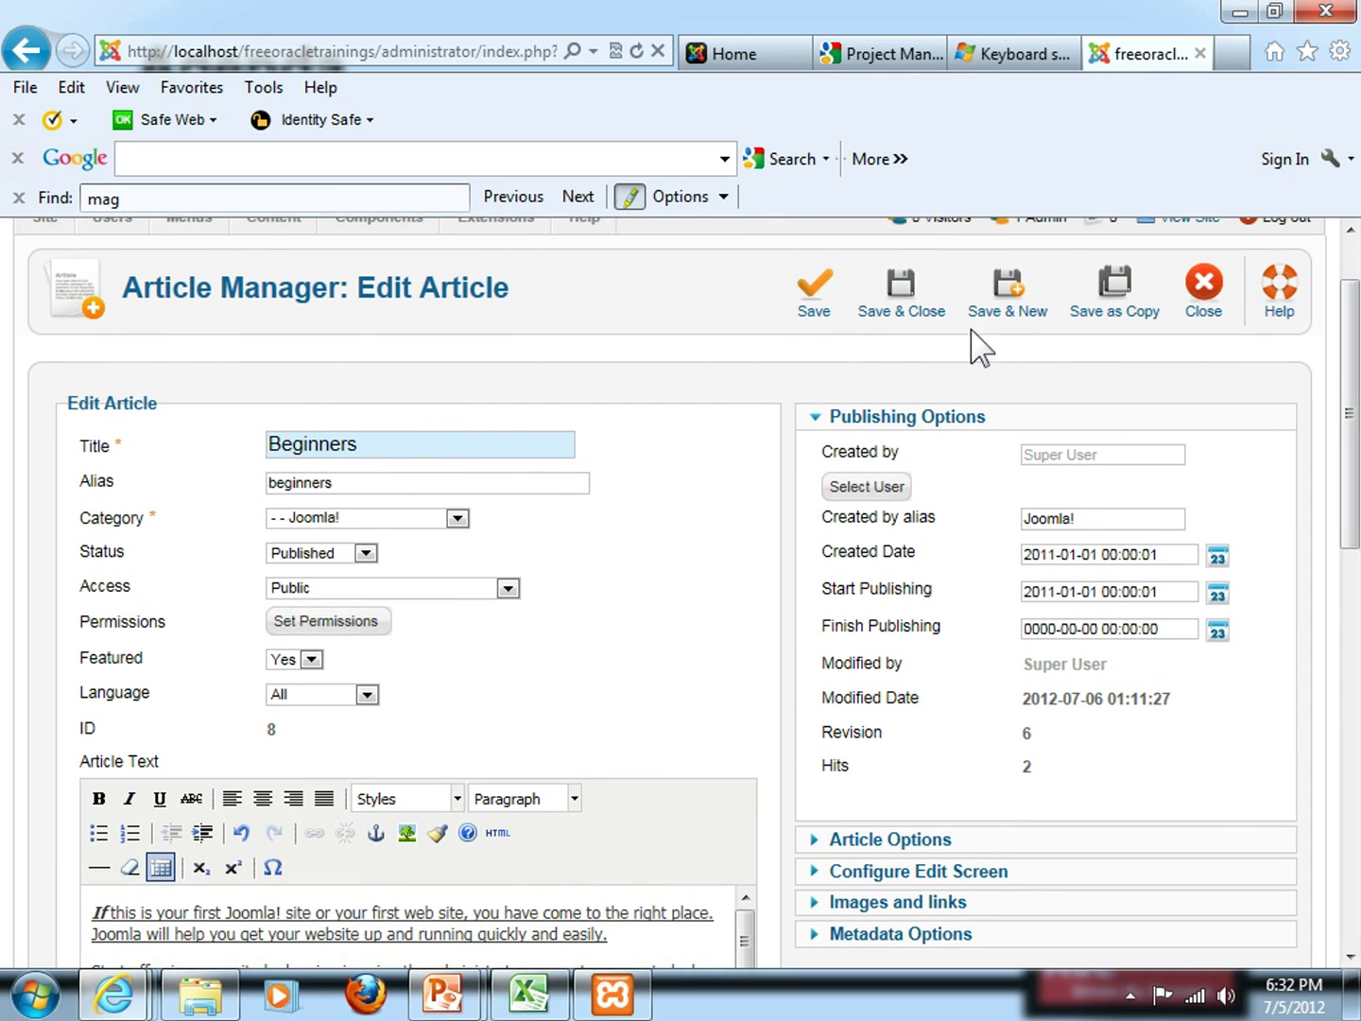
click(809, 298)
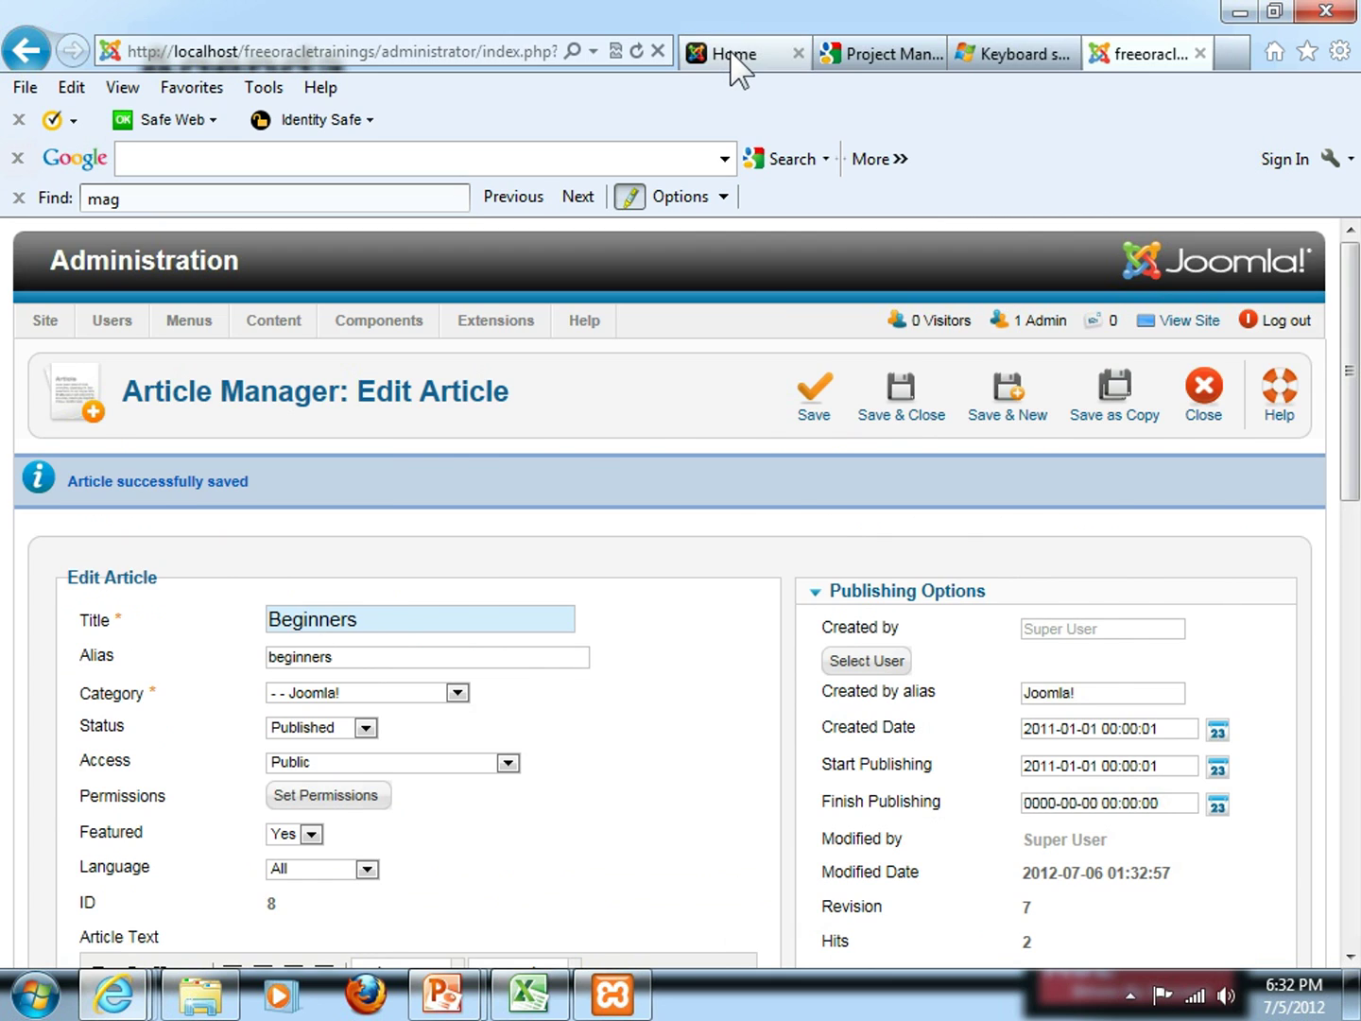
Reload the site's front-end home page and scroll down to the Beginners intro
click(737, 58)
scroll(370, 642, up, 1)
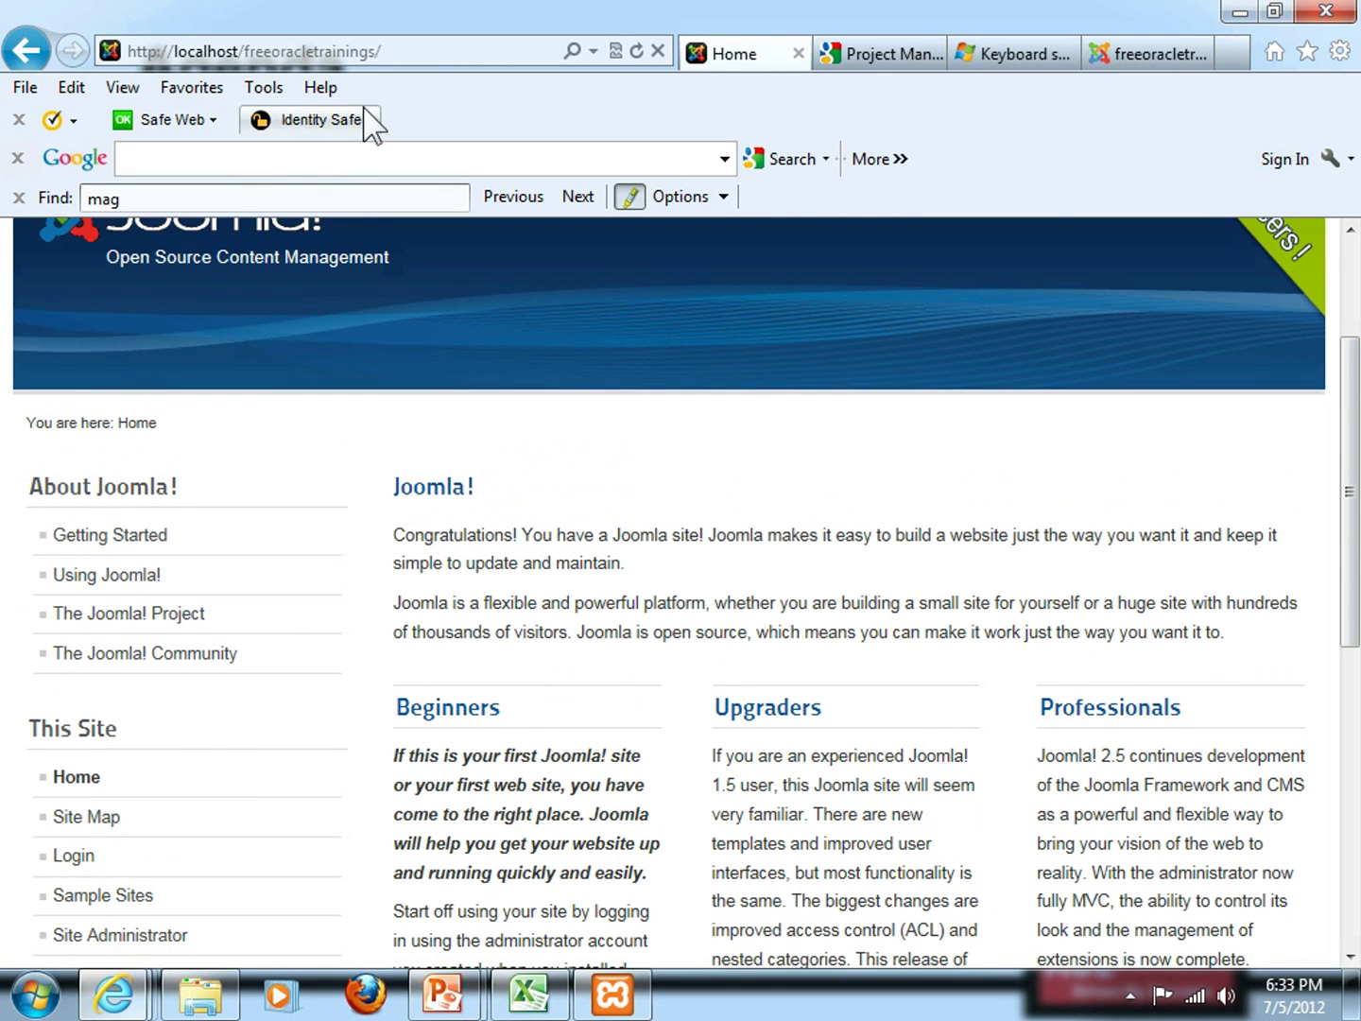
click(411, 63)
key(Return)
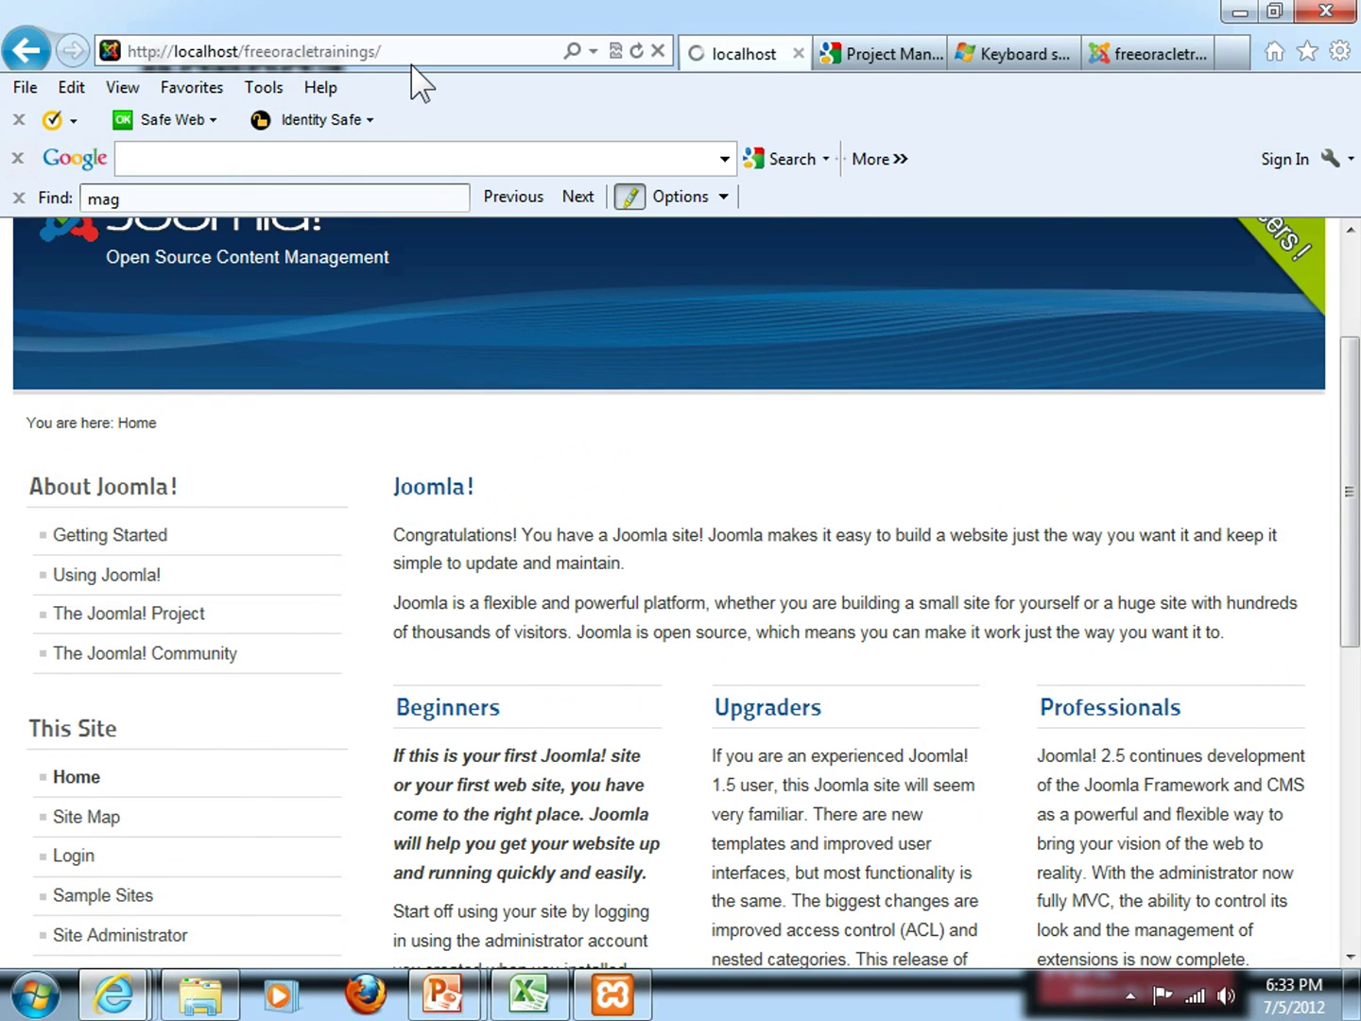
scroll(480, 704, down, 2)
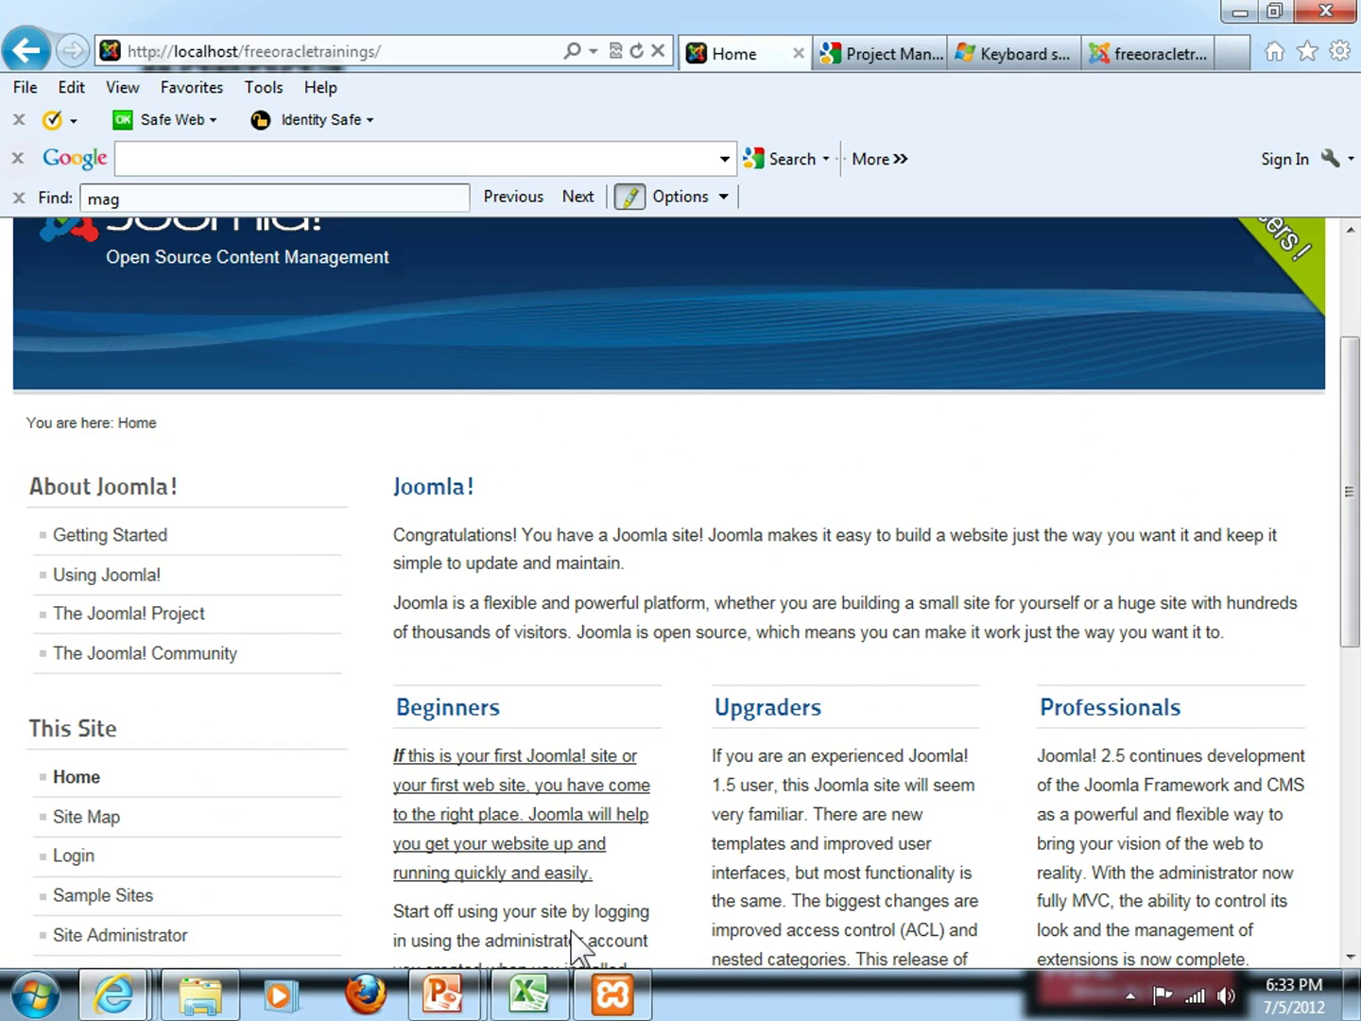
scroll(367, 724, down, 1)
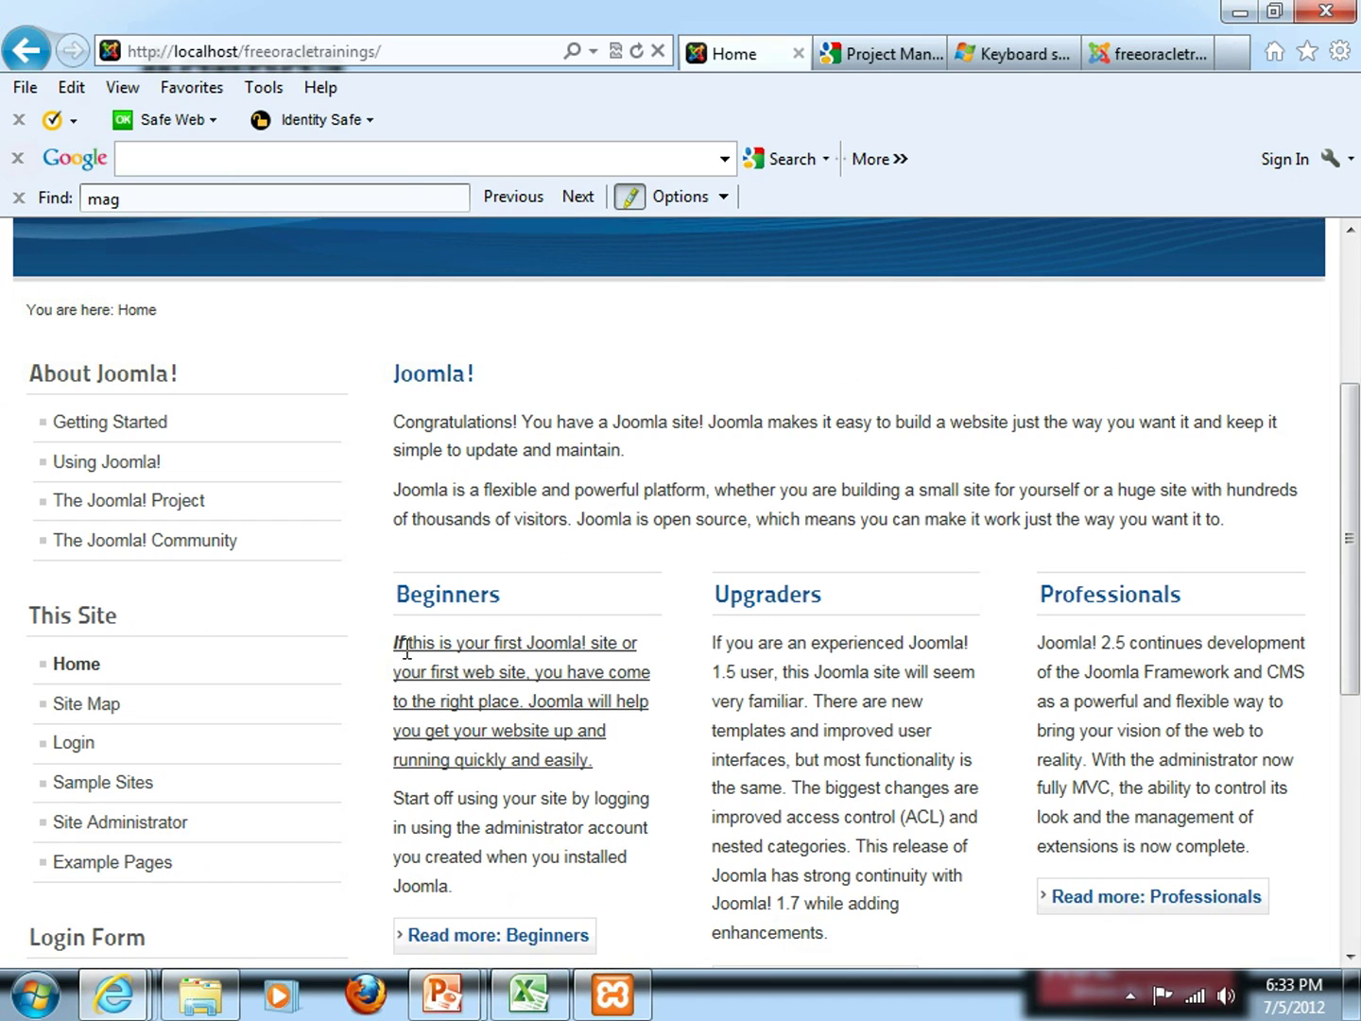
Highlight the underlined Beginners intro, then briefly switch to the slide show and back
drag(435, 643, 581, 746)
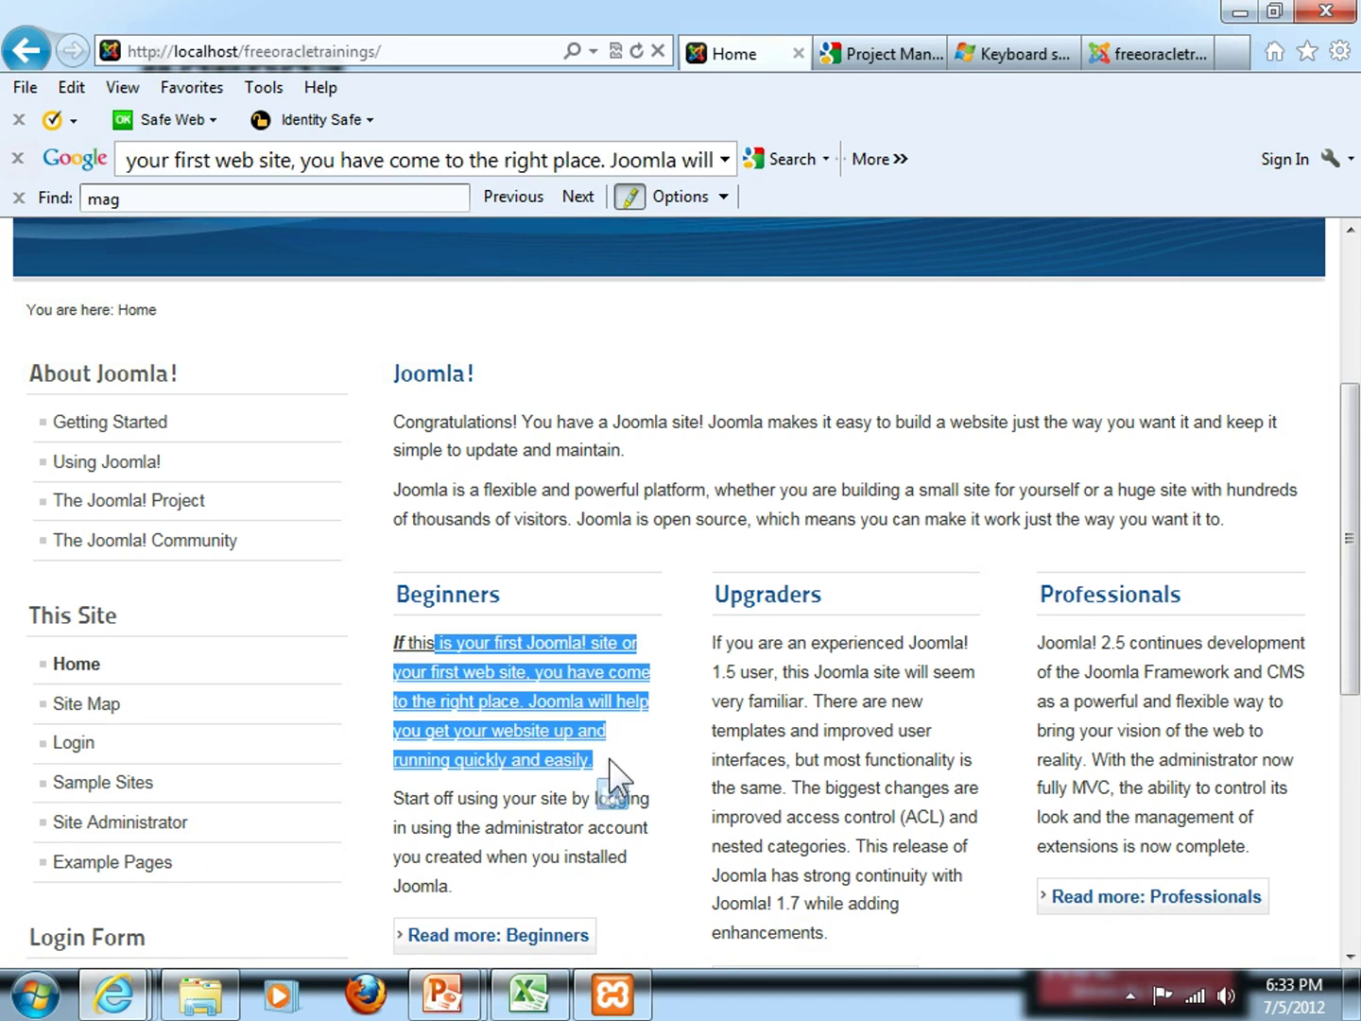
click(619, 757)
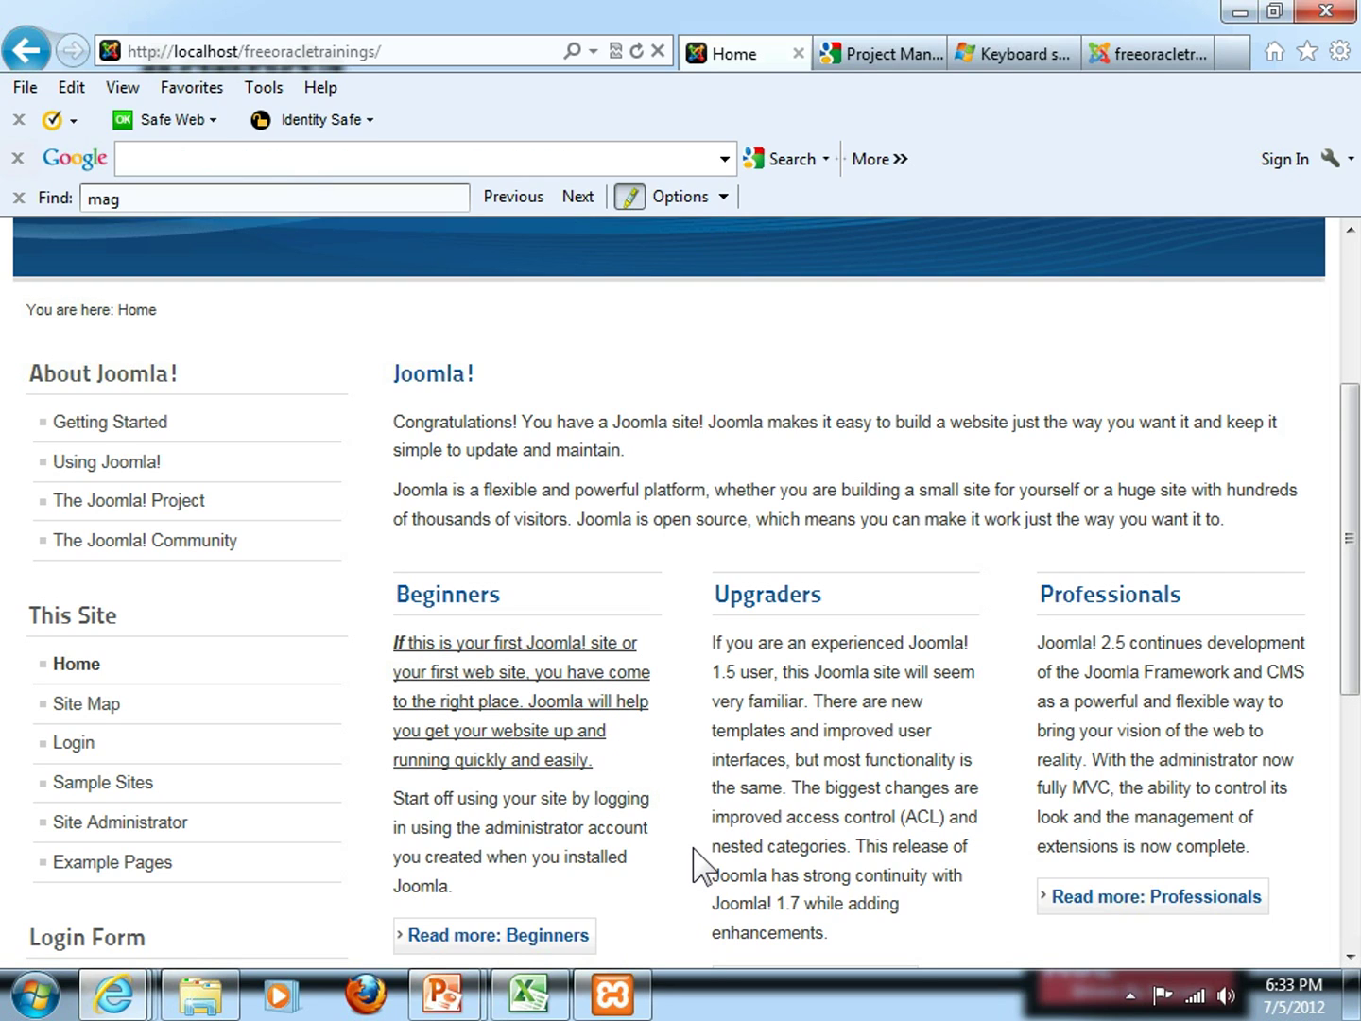
key(alt+Tab)
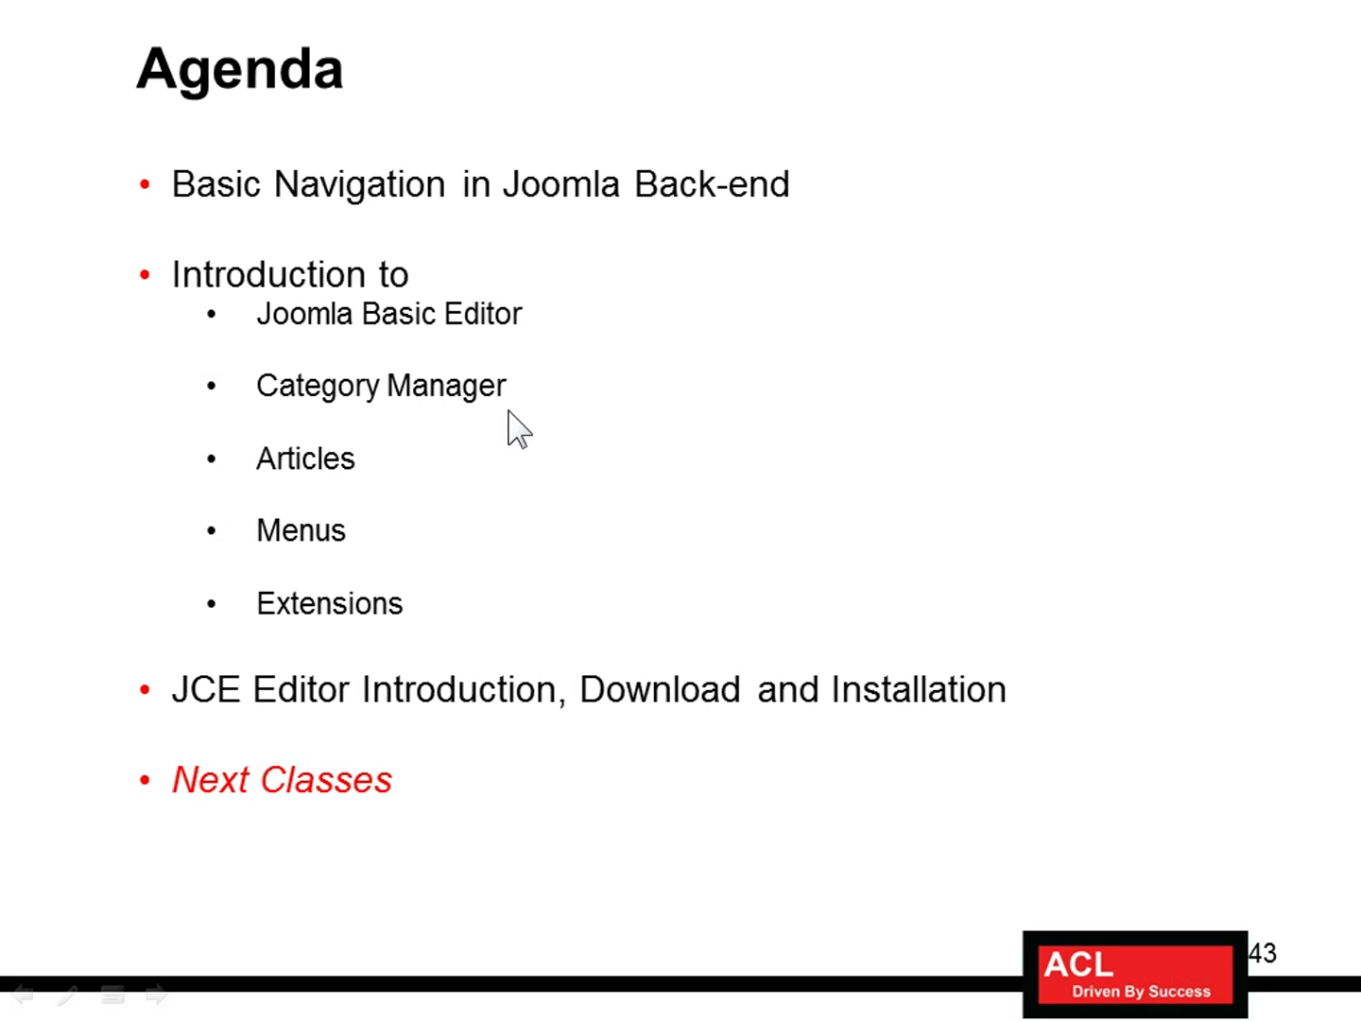
key(alt+Tab)
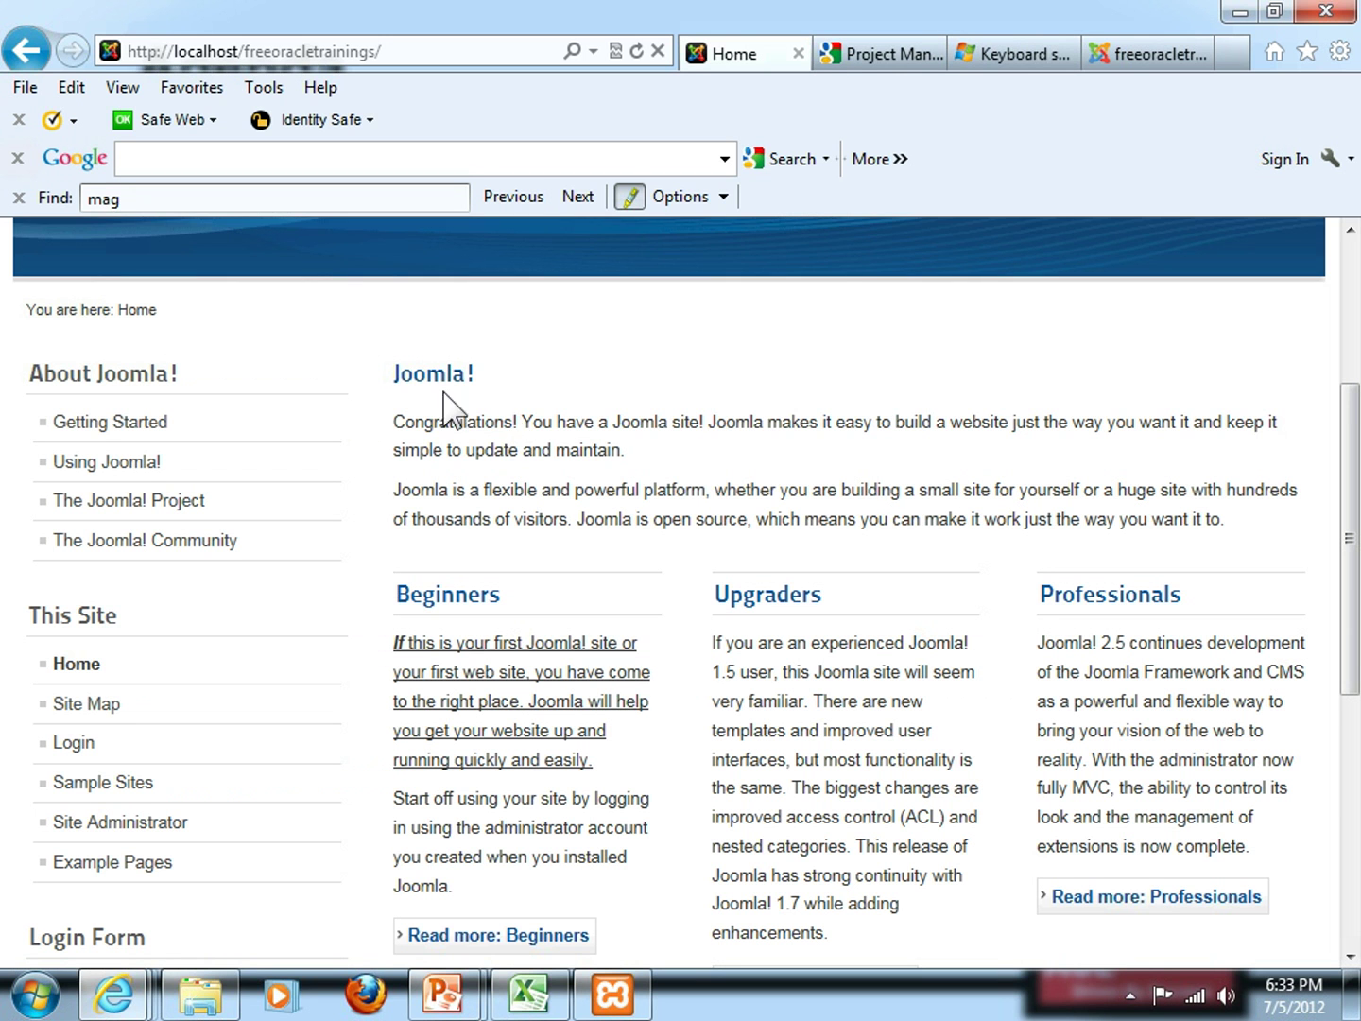
Close the Beginners article editor, returning to the Article Manager: Articles list
click(1138, 65)
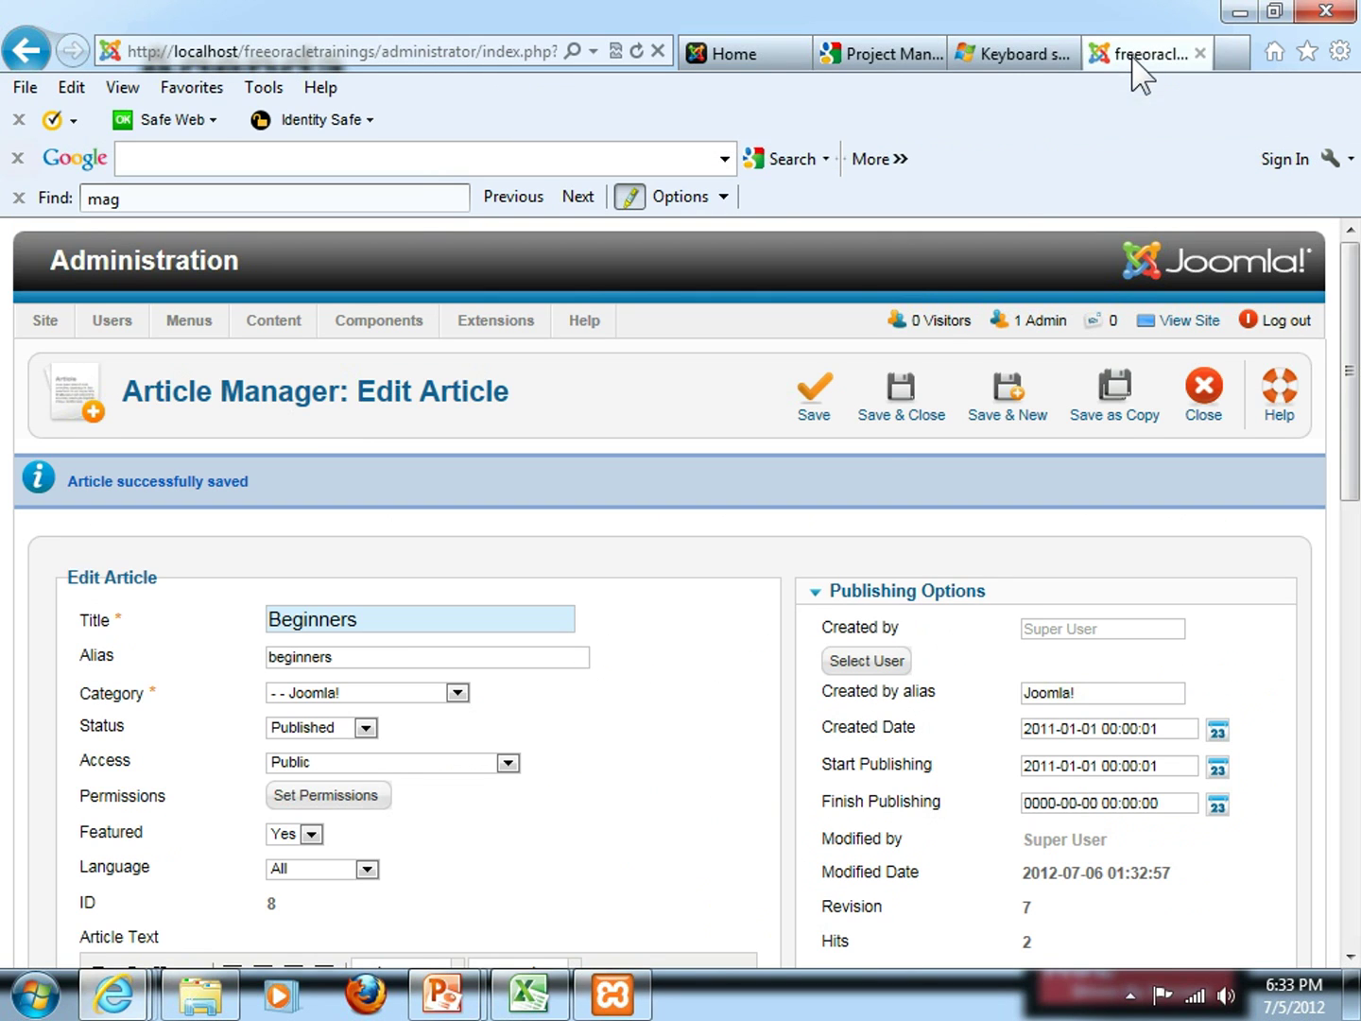
click(1209, 407)
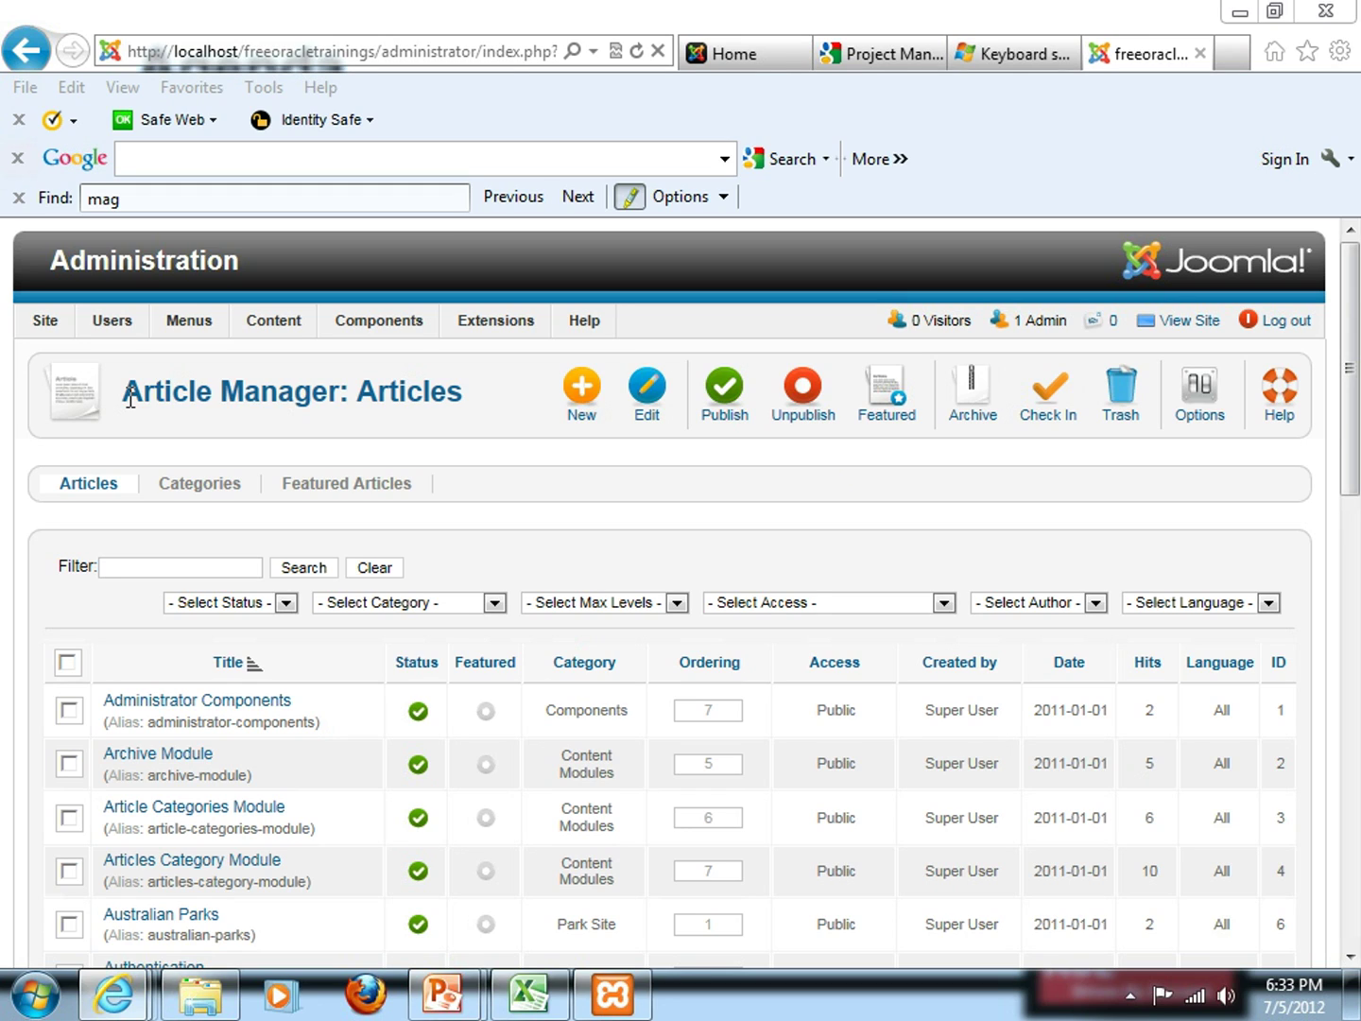
drag(131, 397, 340, 396)
click(380, 393)
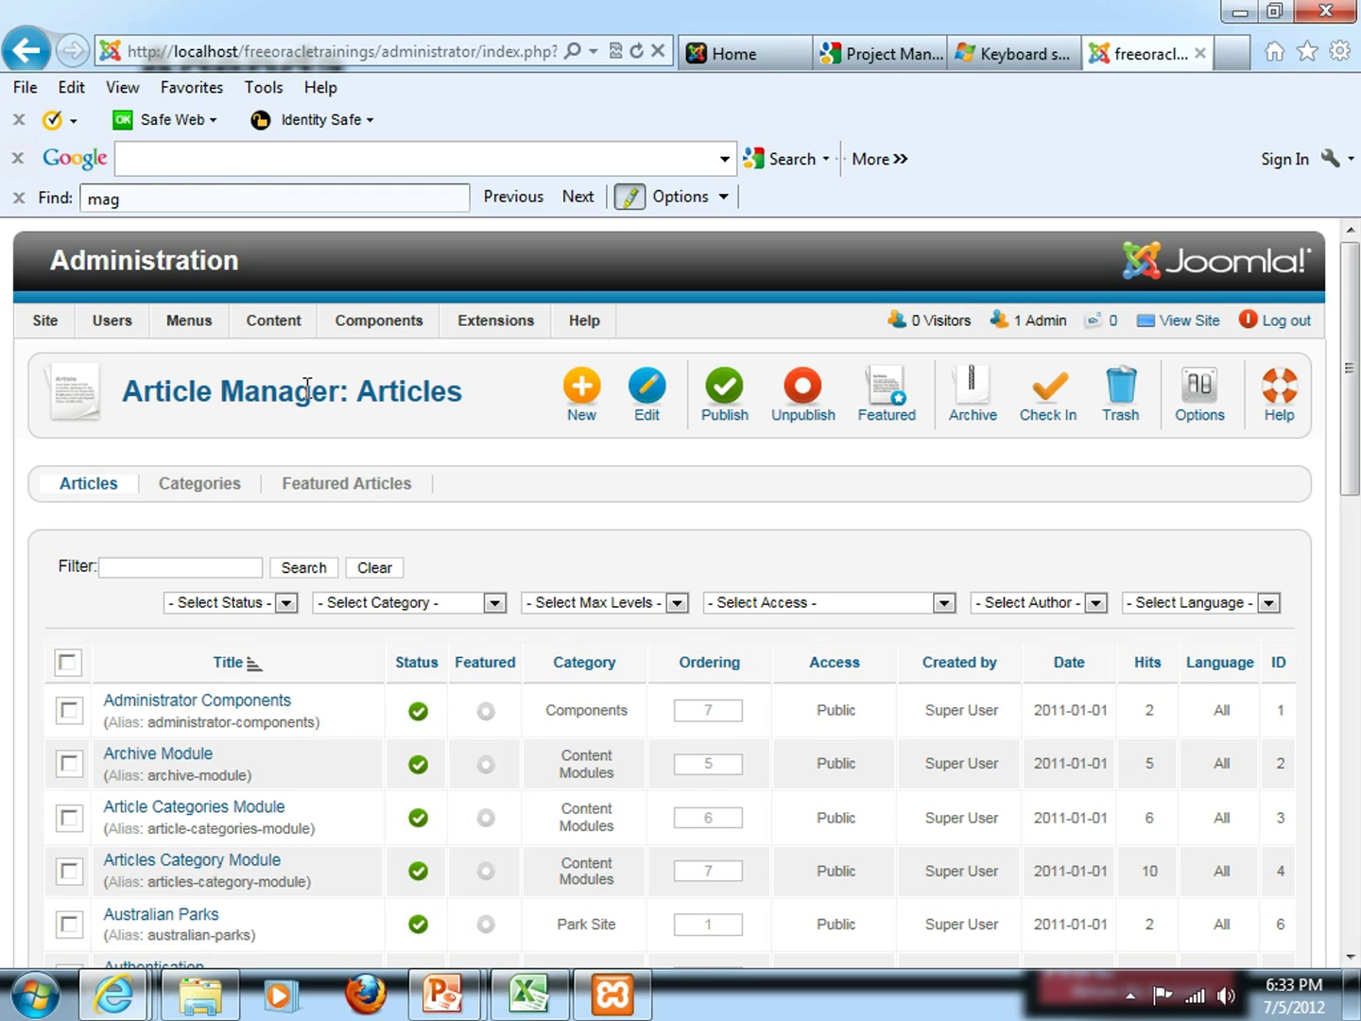
mouse_move(271, 328)
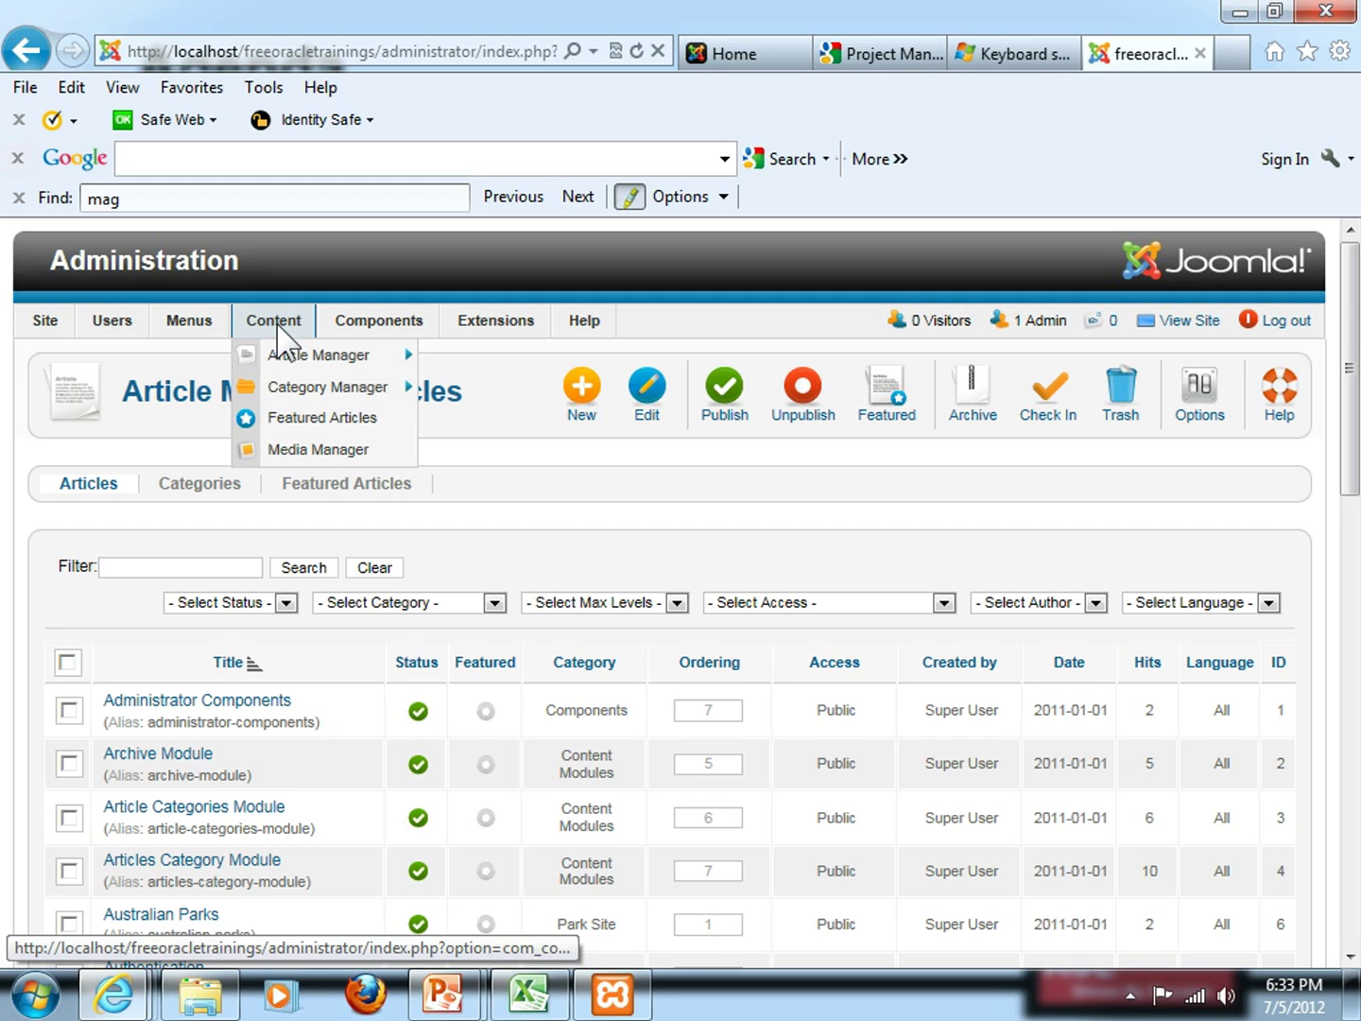
mouse_move(297, 397)
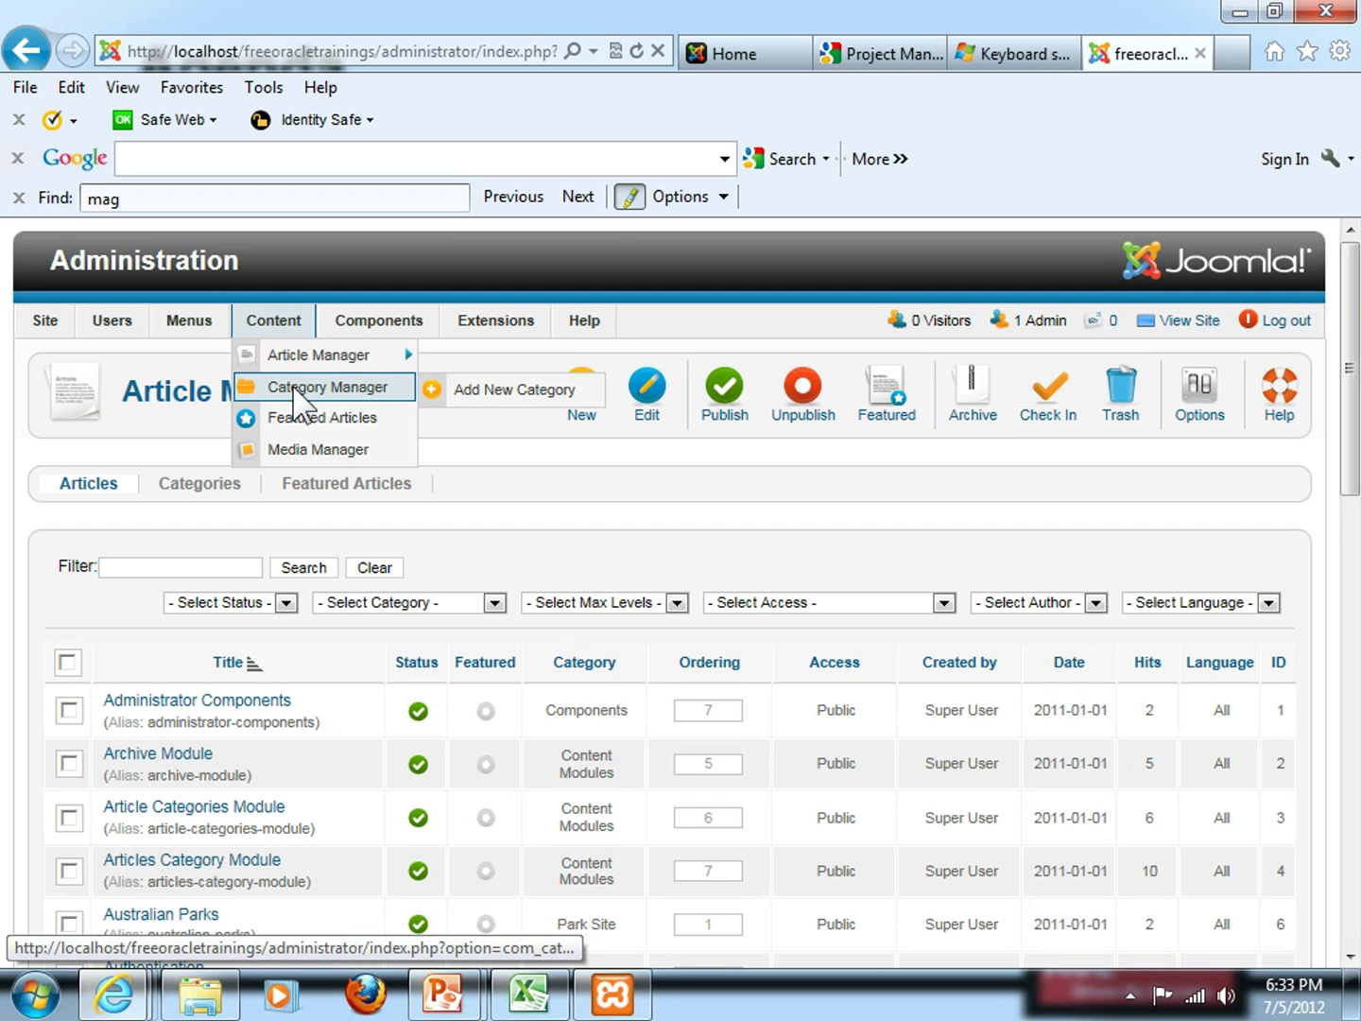
Open the Category Manager and scroll through categories from Sample Data-Articles to Animals
click(297, 396)
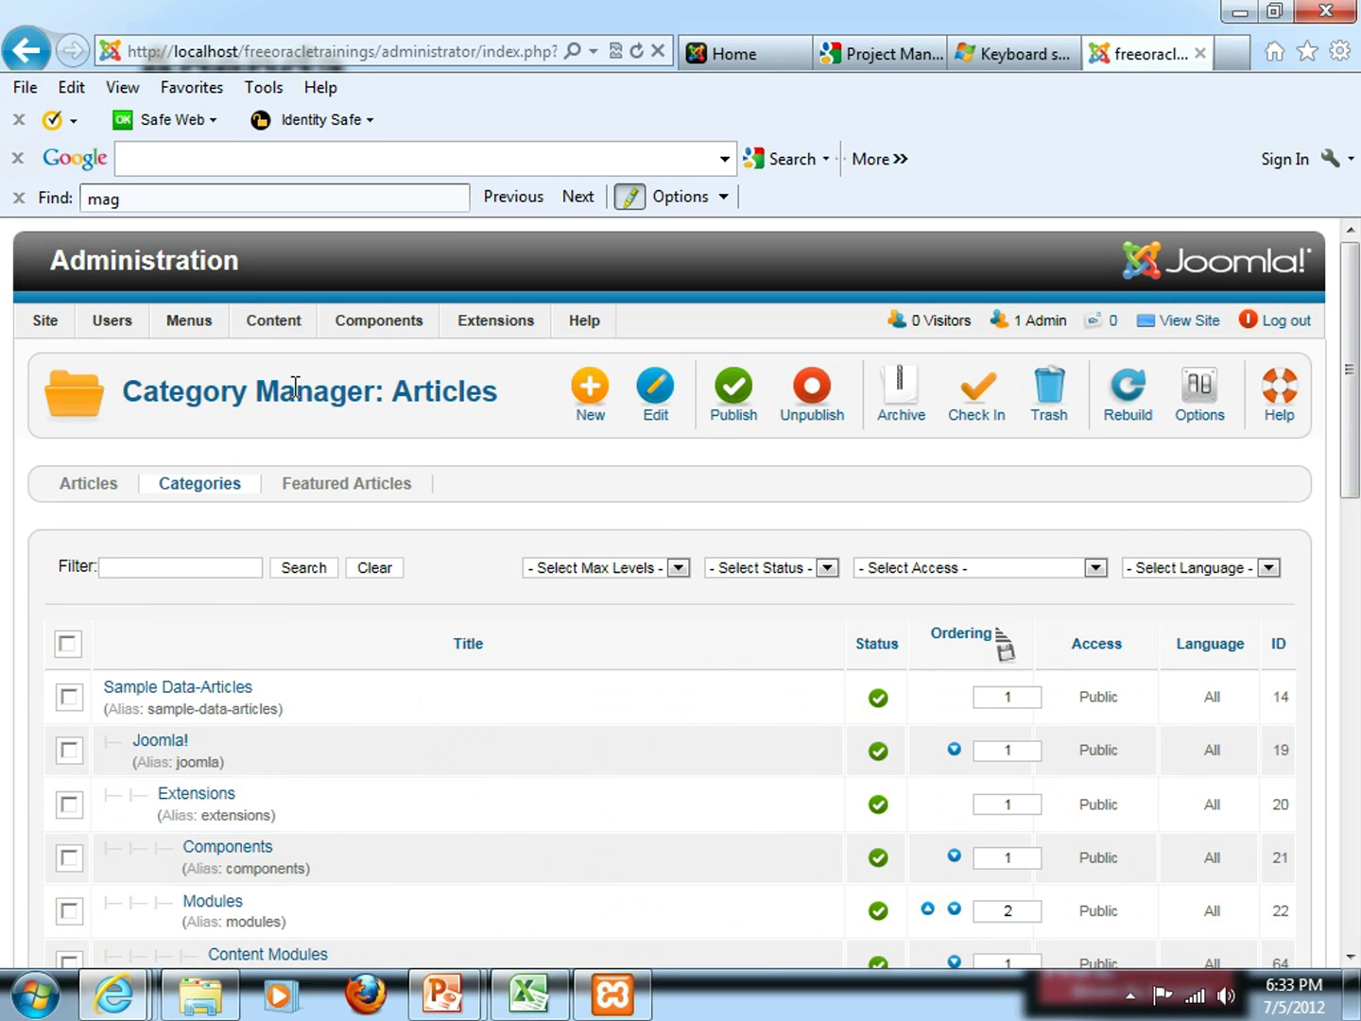
scroll(312, 440, down, 3)
scroll(311, 438, down, 5)
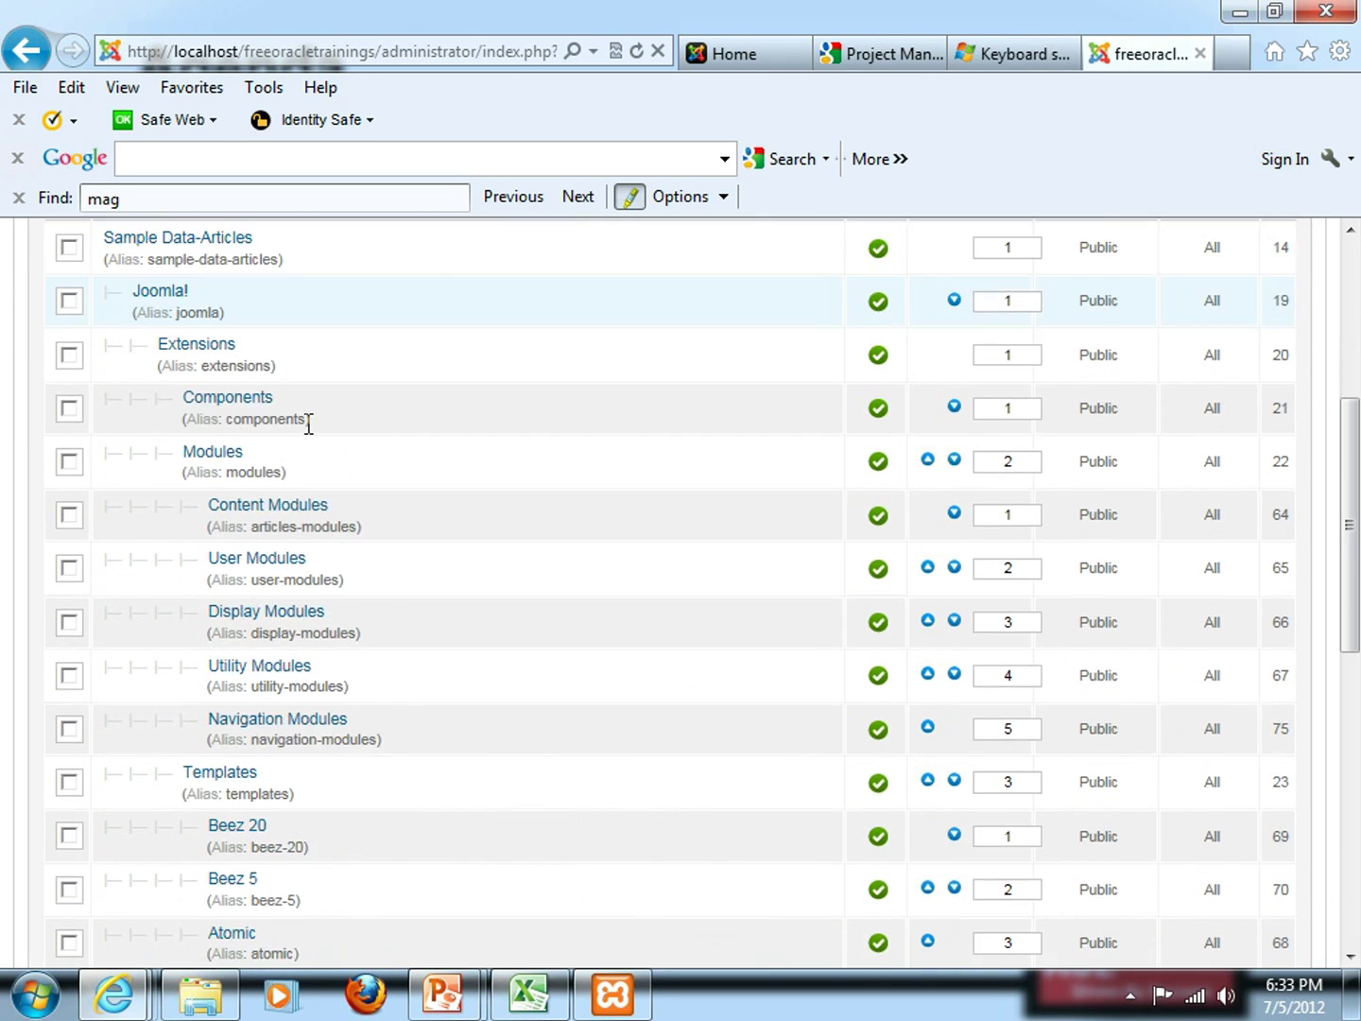
scroll(311, 440, down, 2)
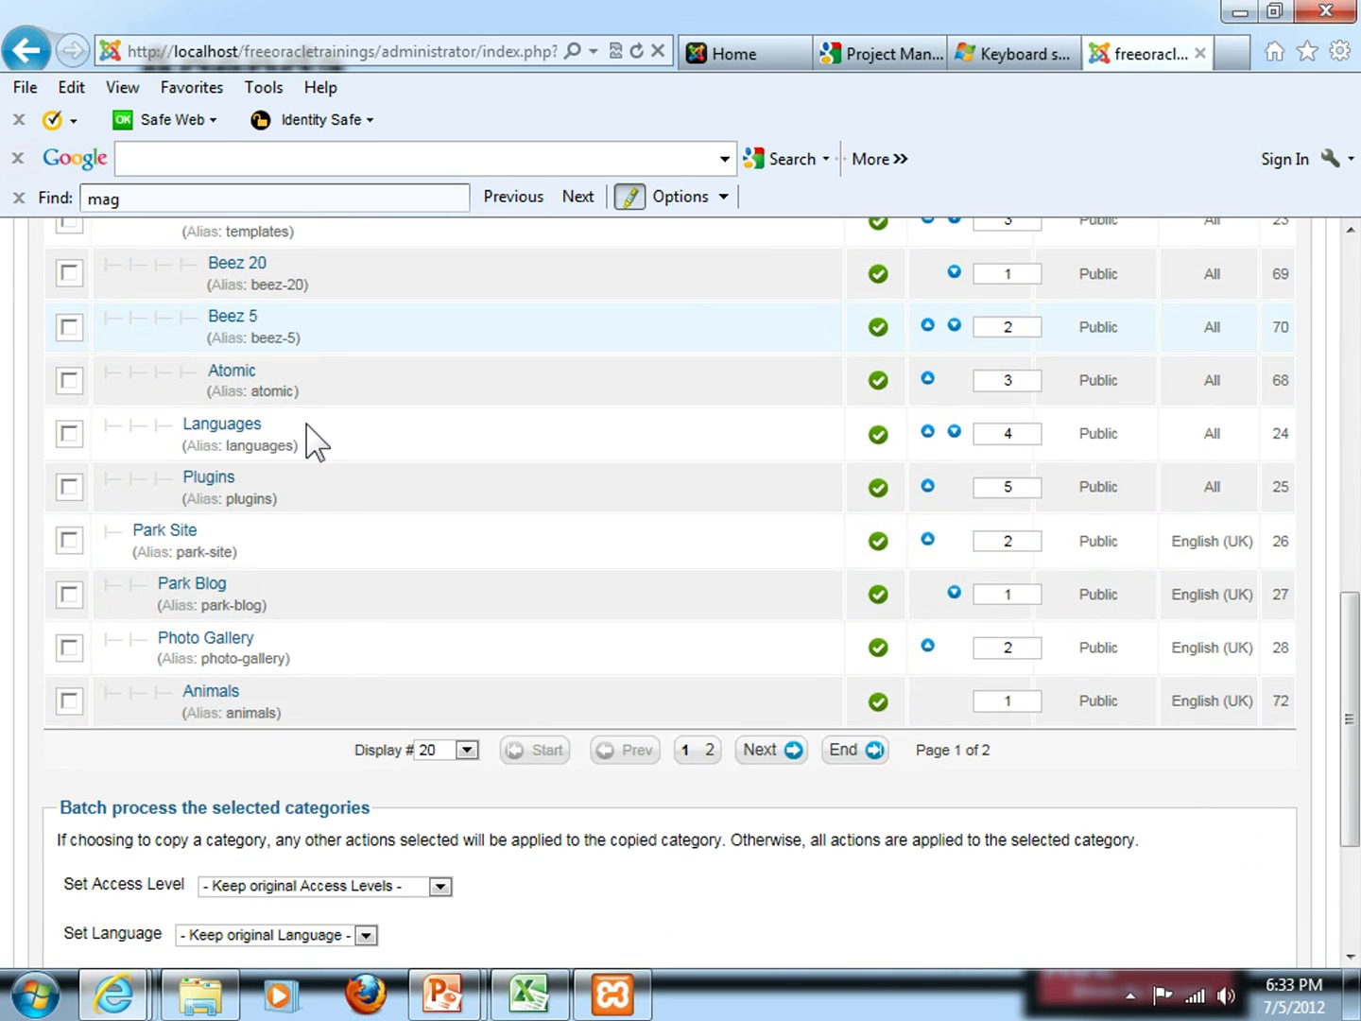
scroll(312, 438, up, 10)
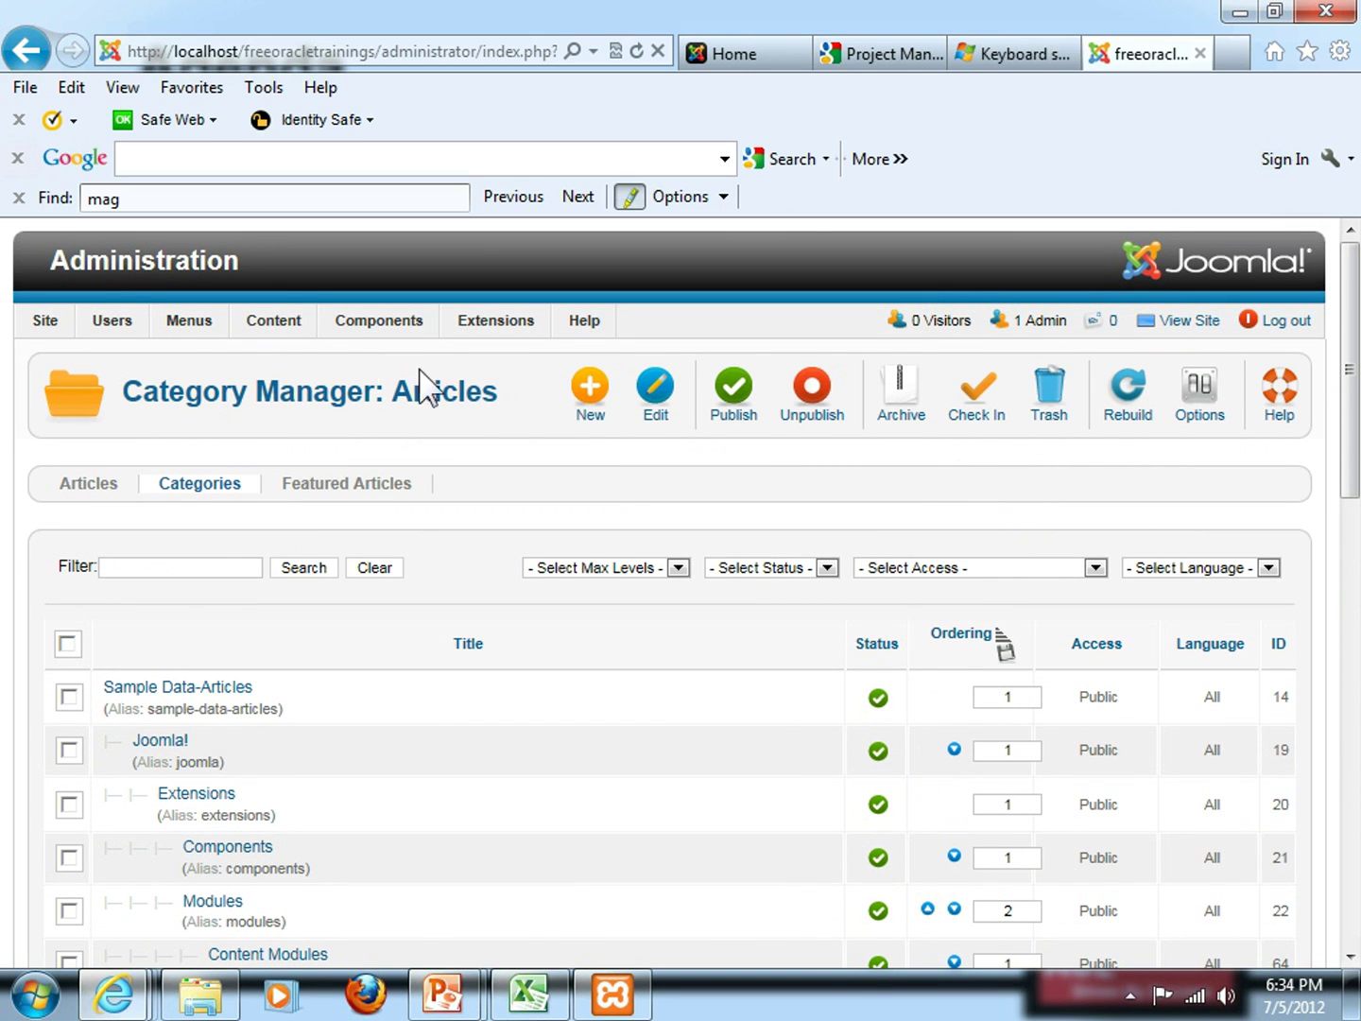
Start a new article category titled DEFINITION with '- - Joomla!' as its parent
click(587, 398)
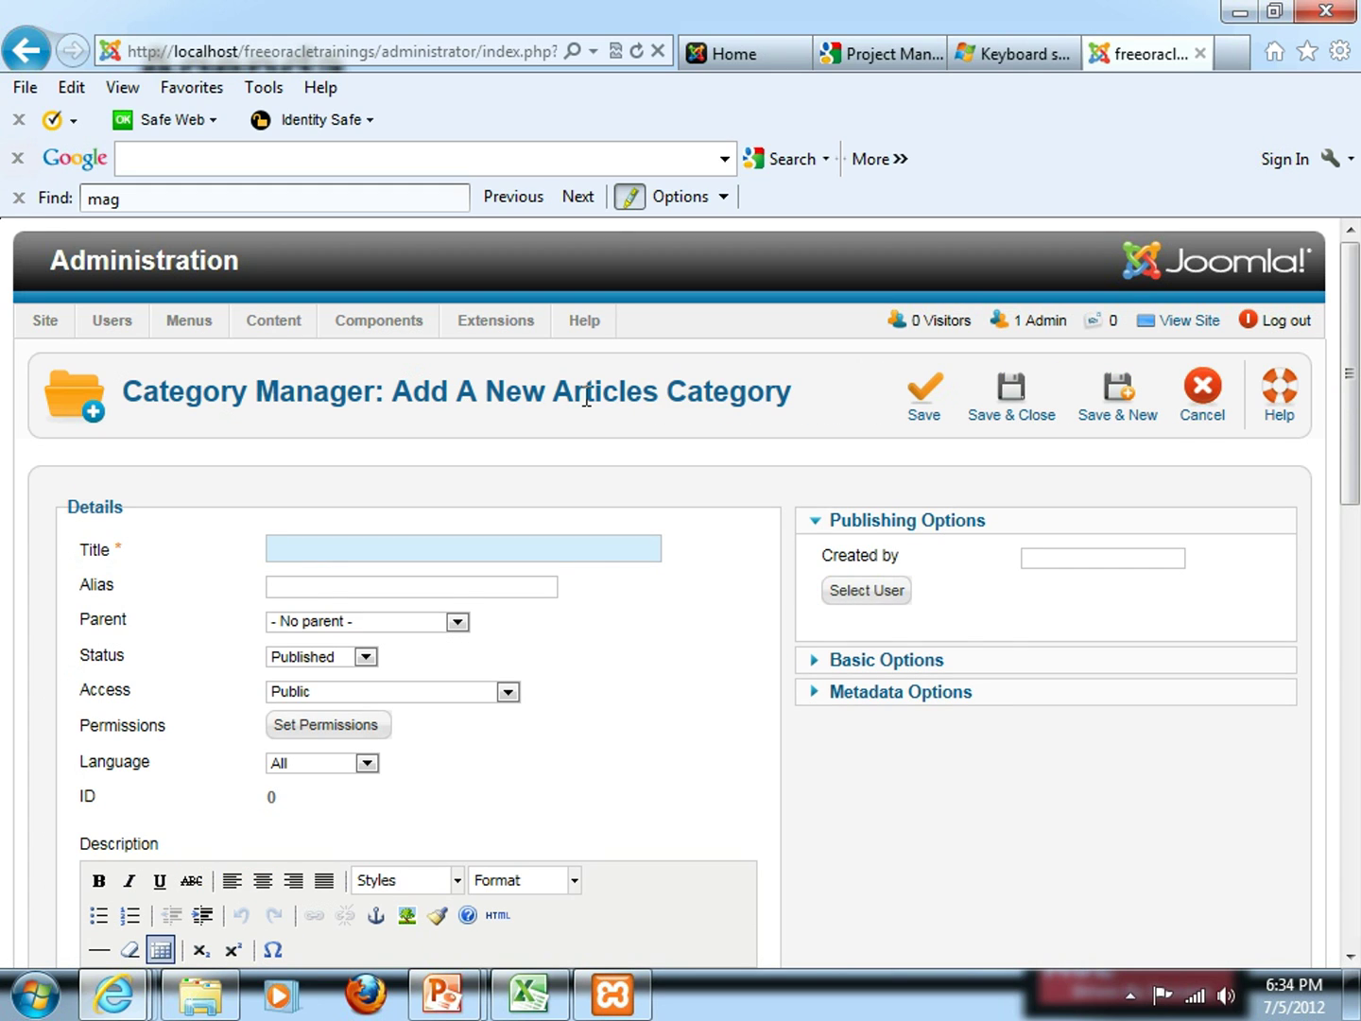
click(383, 543)
text(DEFINITION)
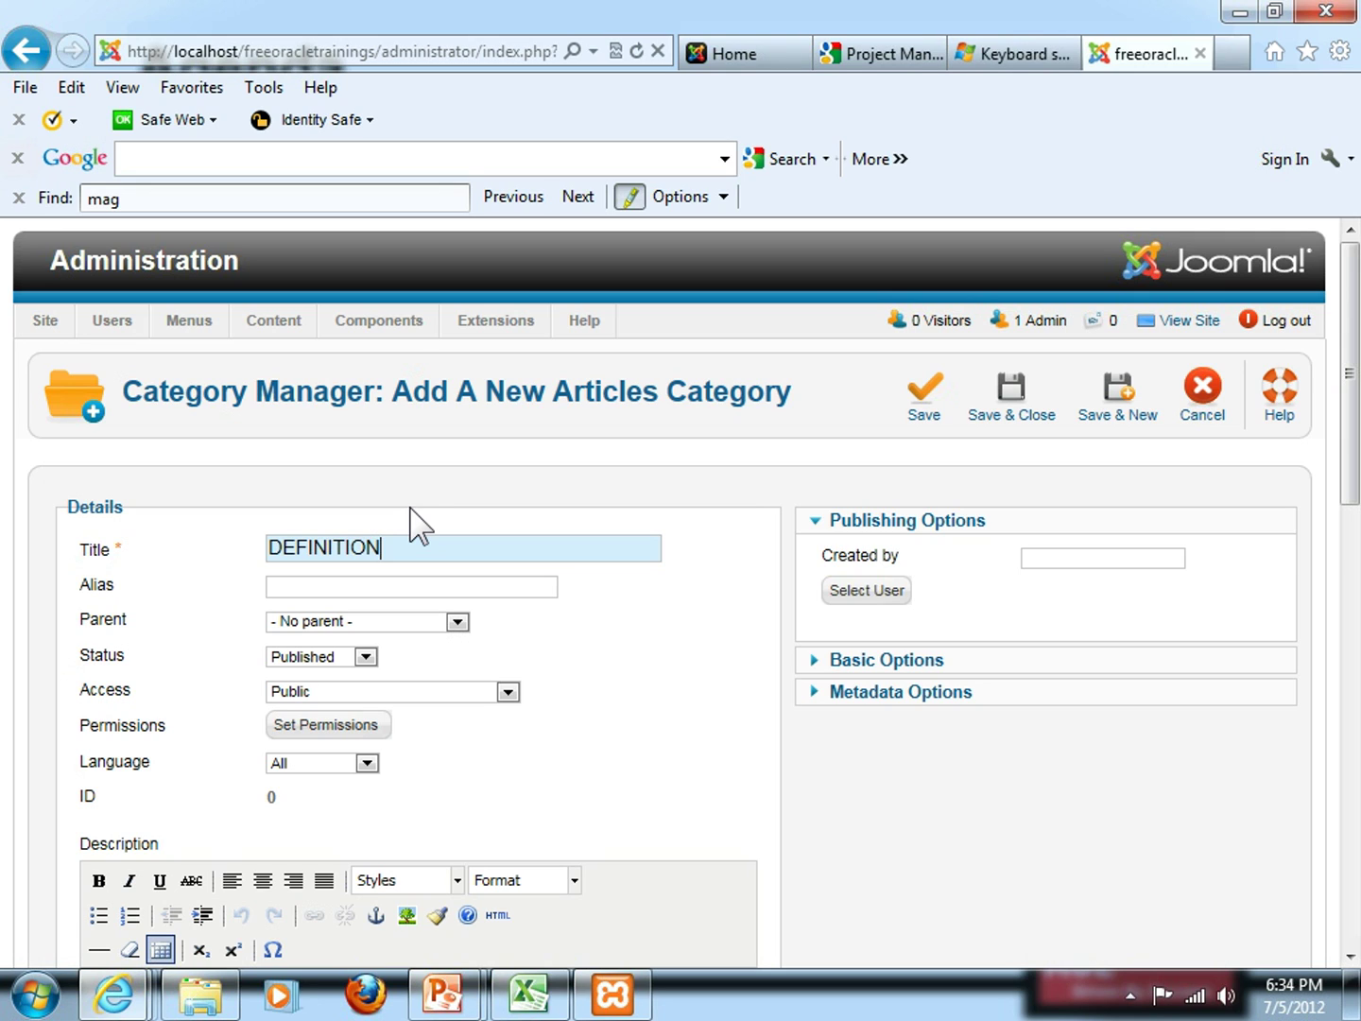
click(456, 622)
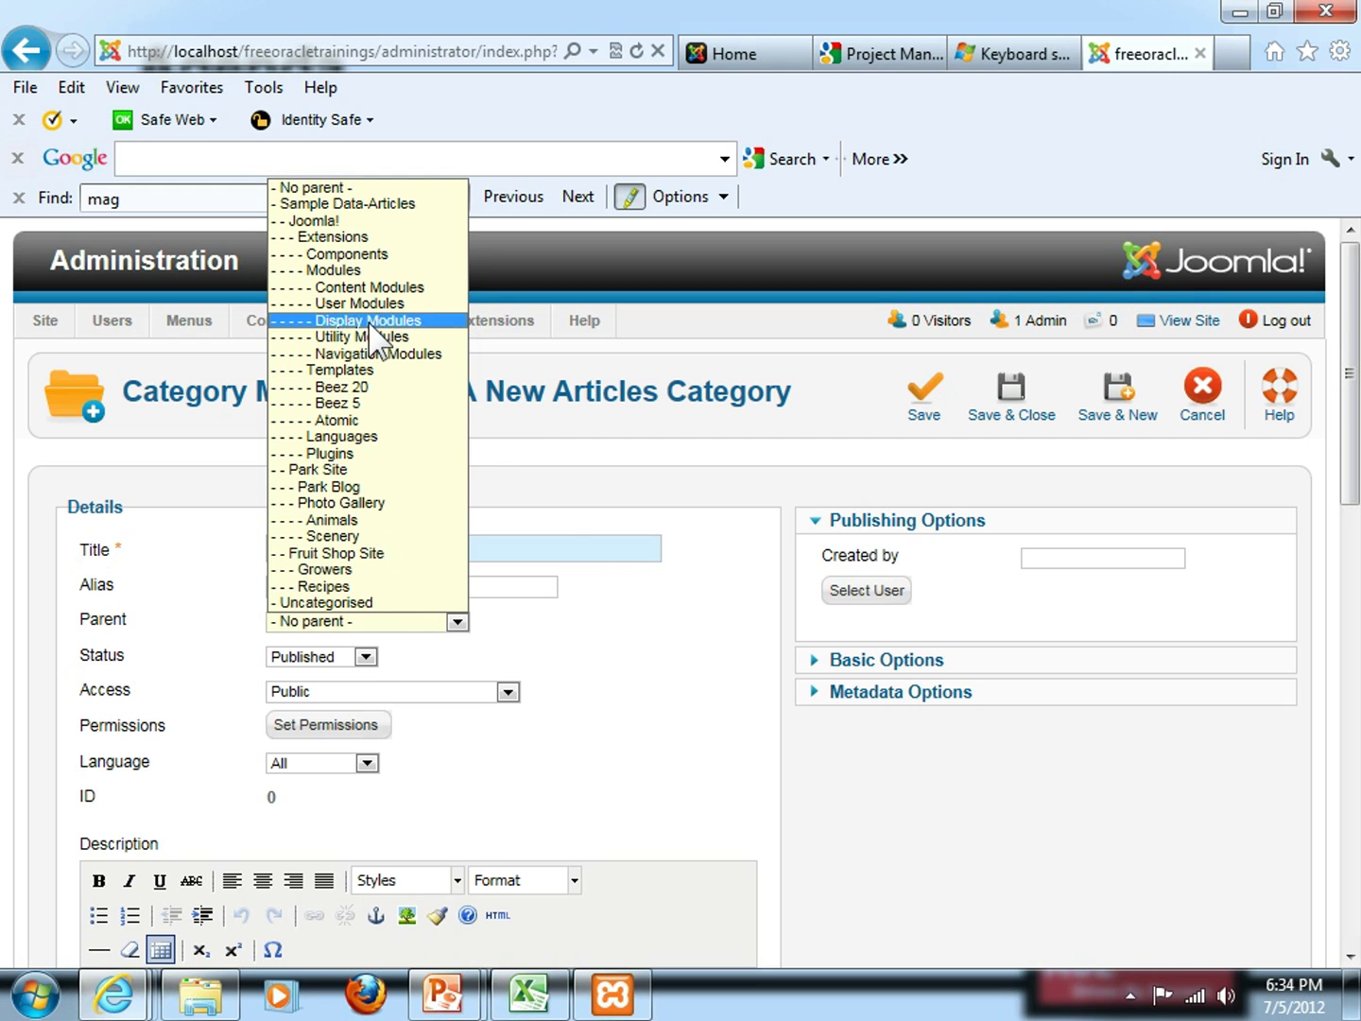
click(635, 668)
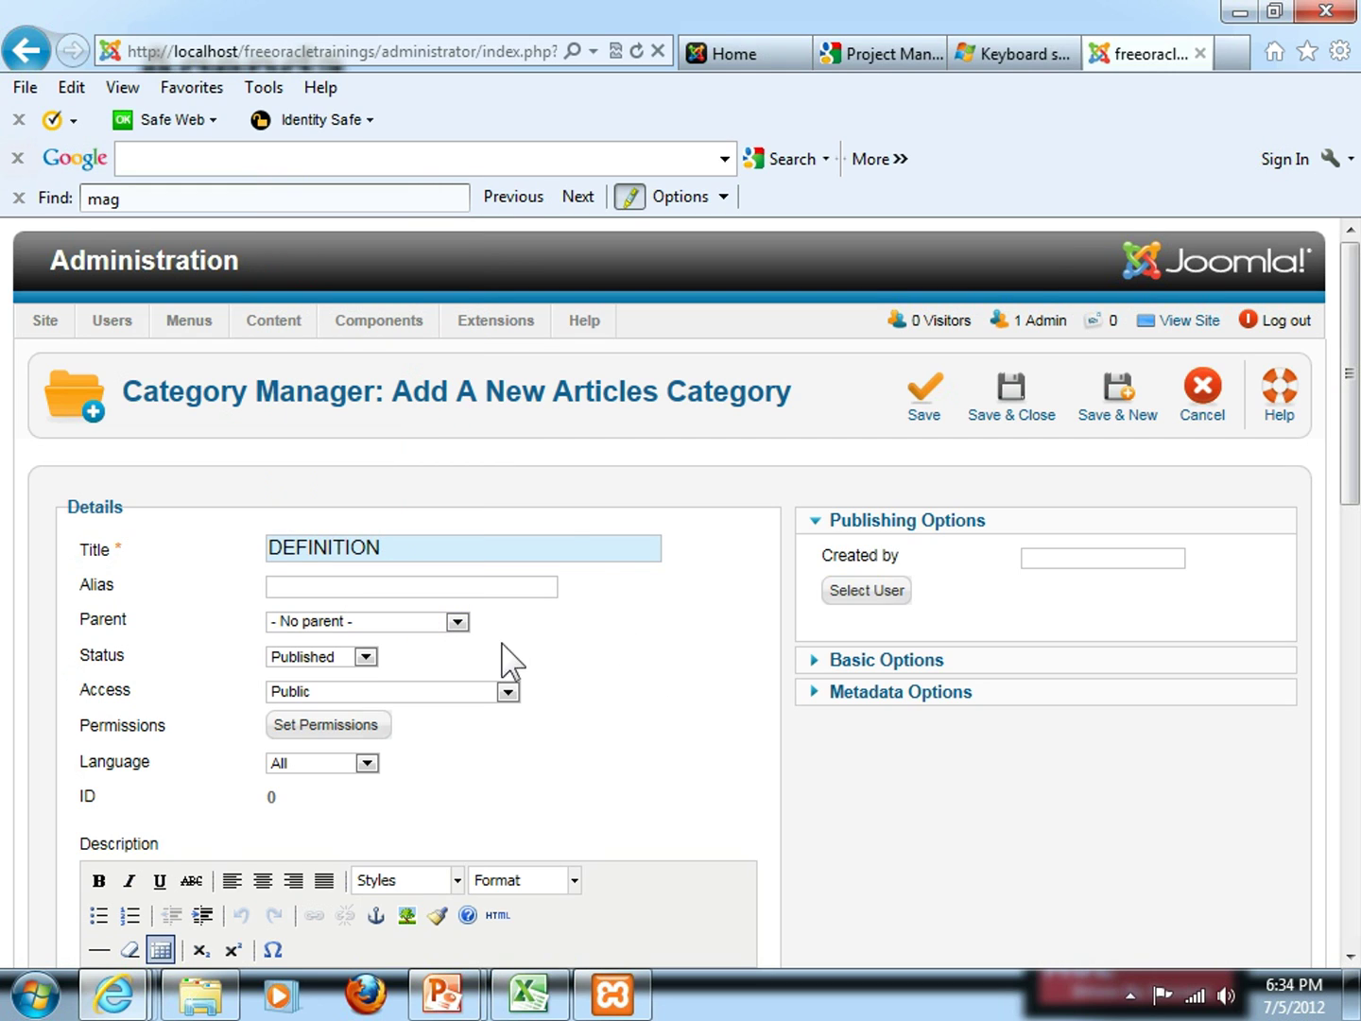
click(457, 622)
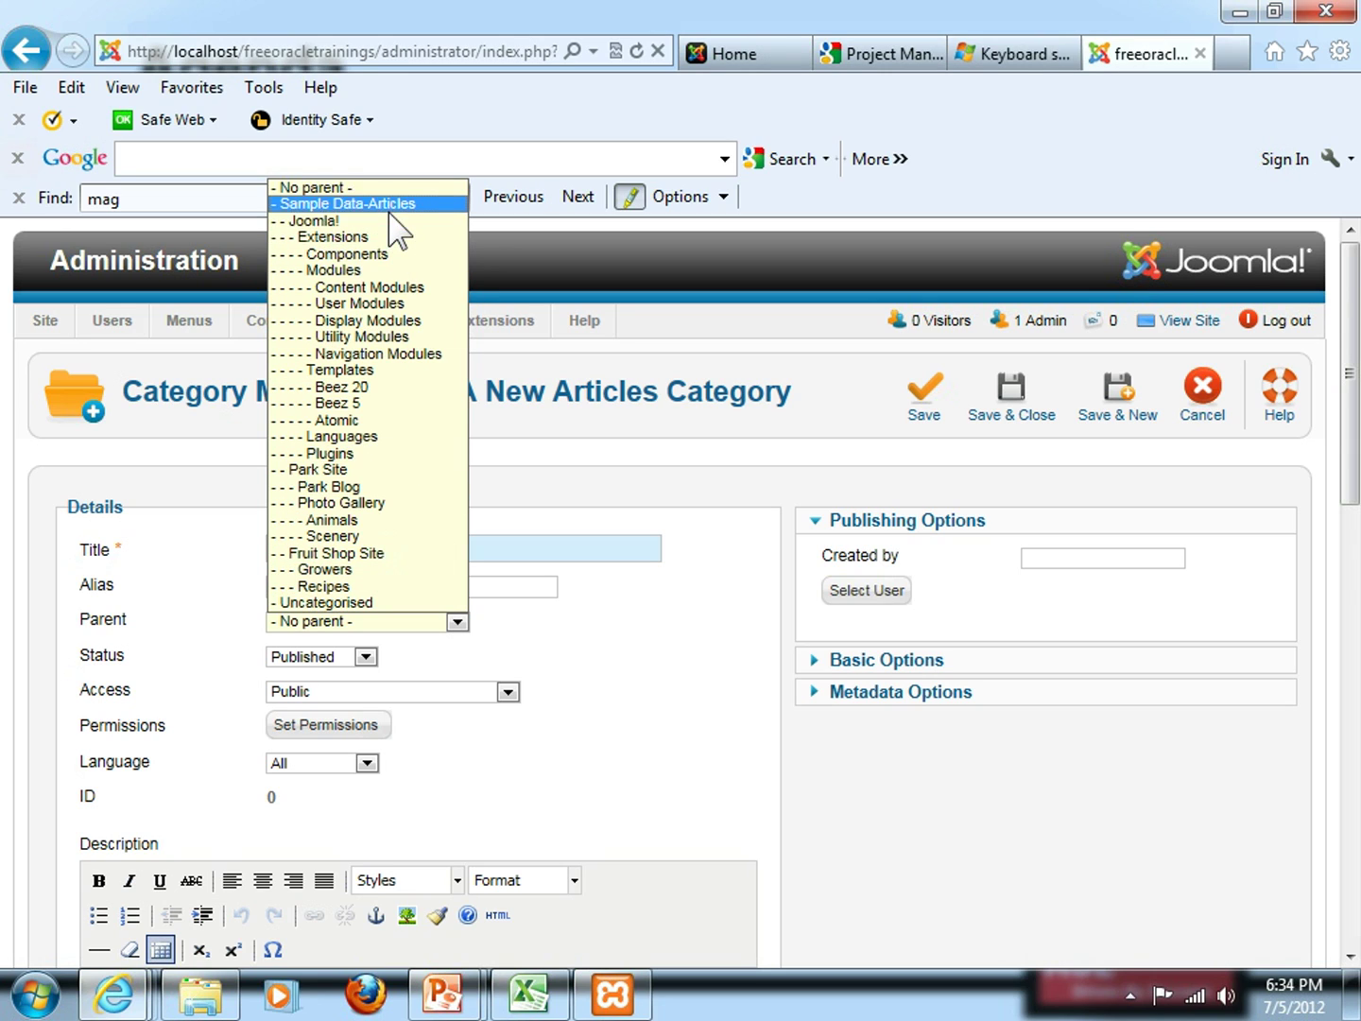
click(388, 220)
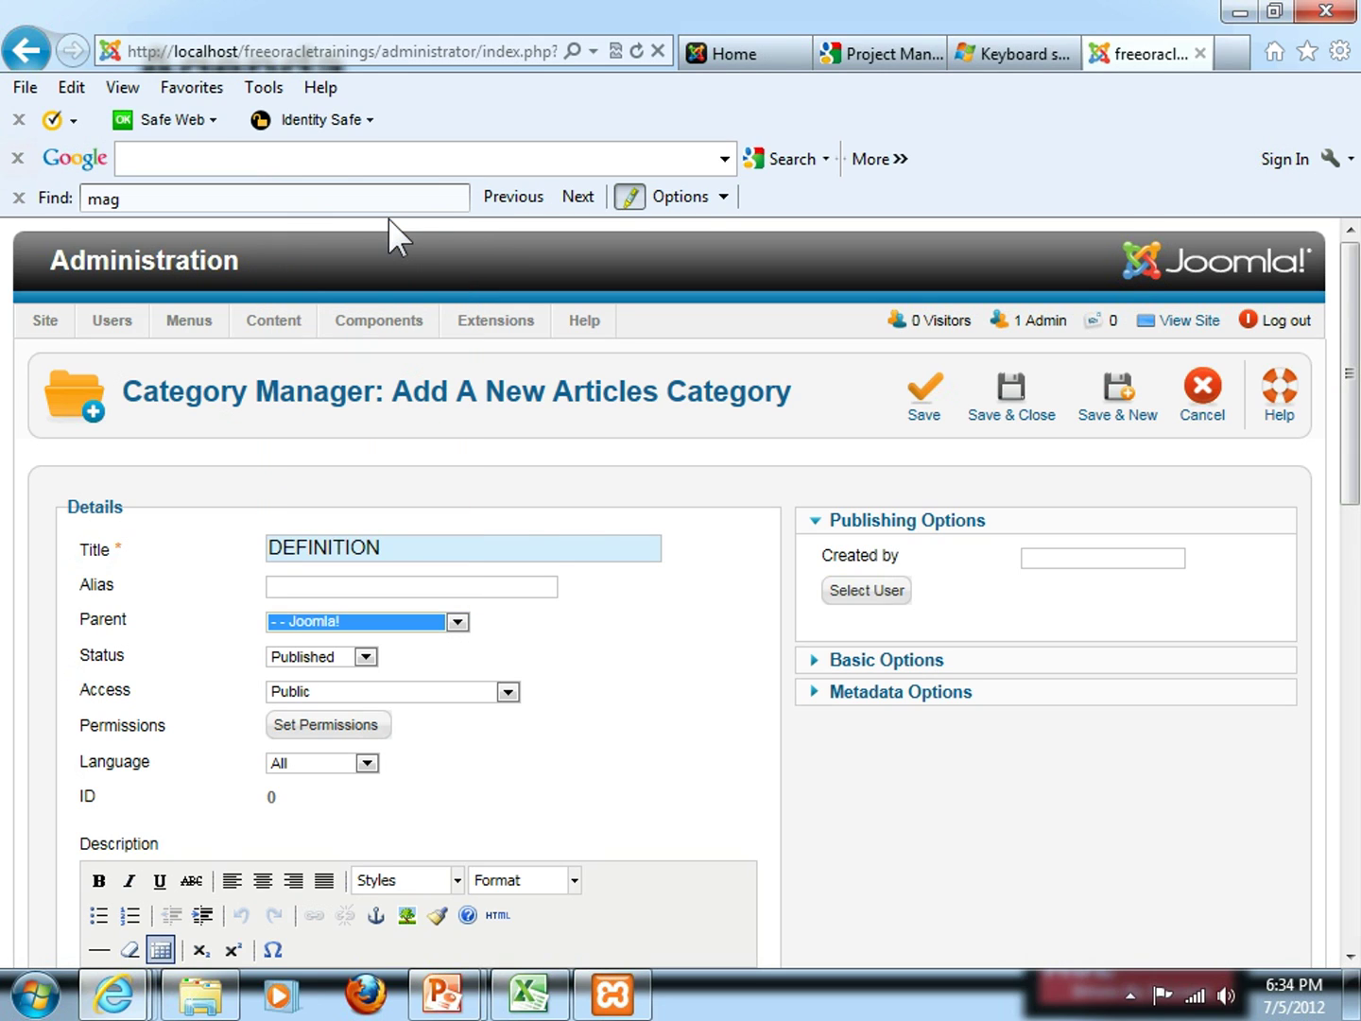
click(527, 549)
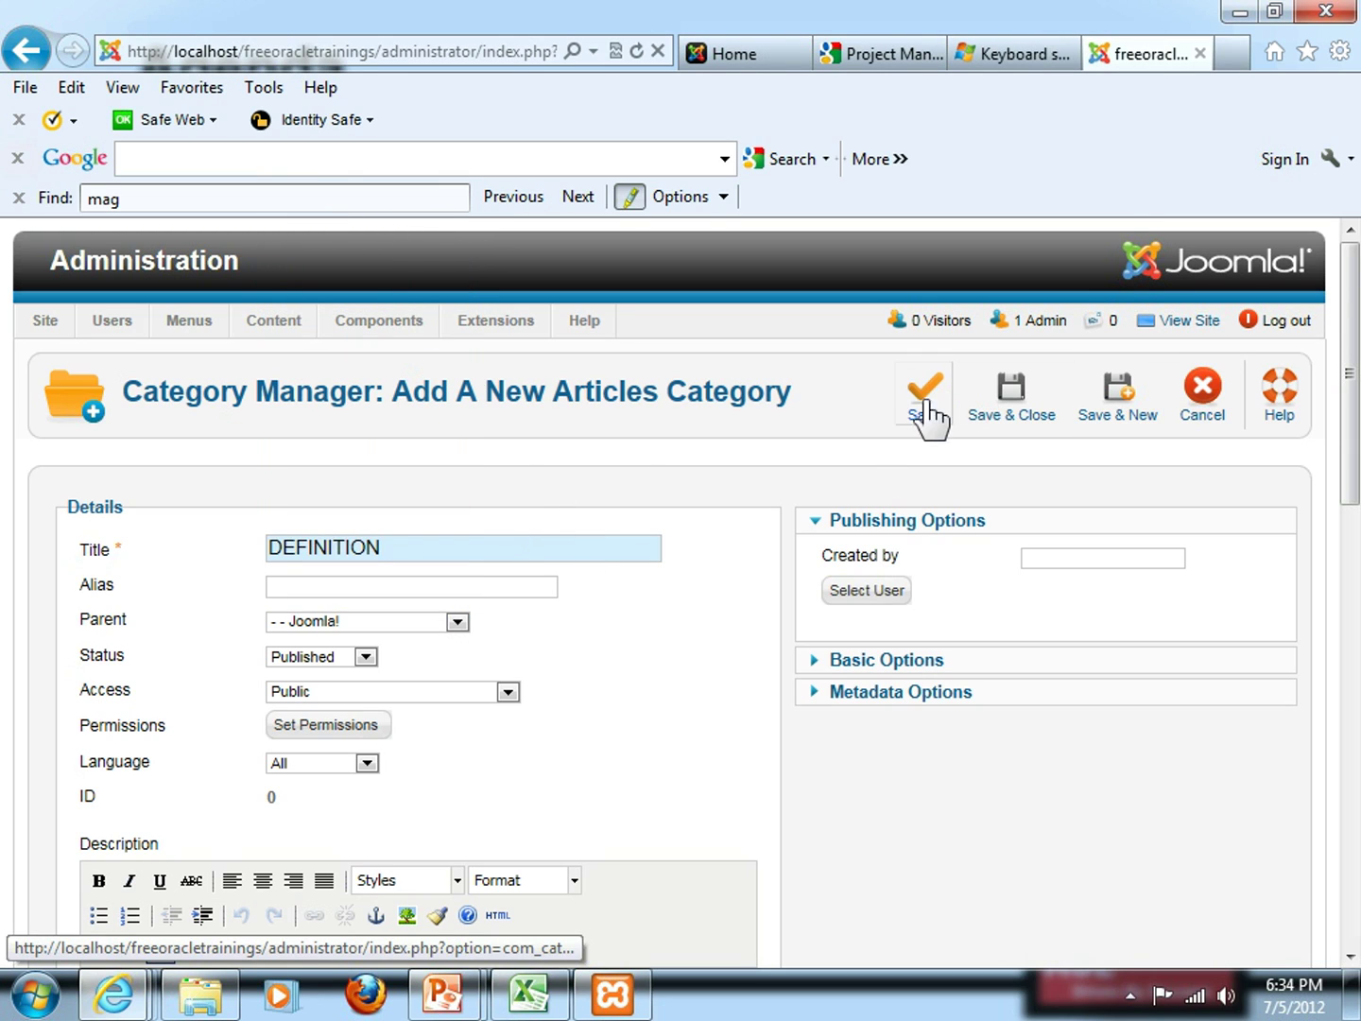
Review the DEFINITION category form, confirming Published status and Public access
scroll(687, 710, down, 1)
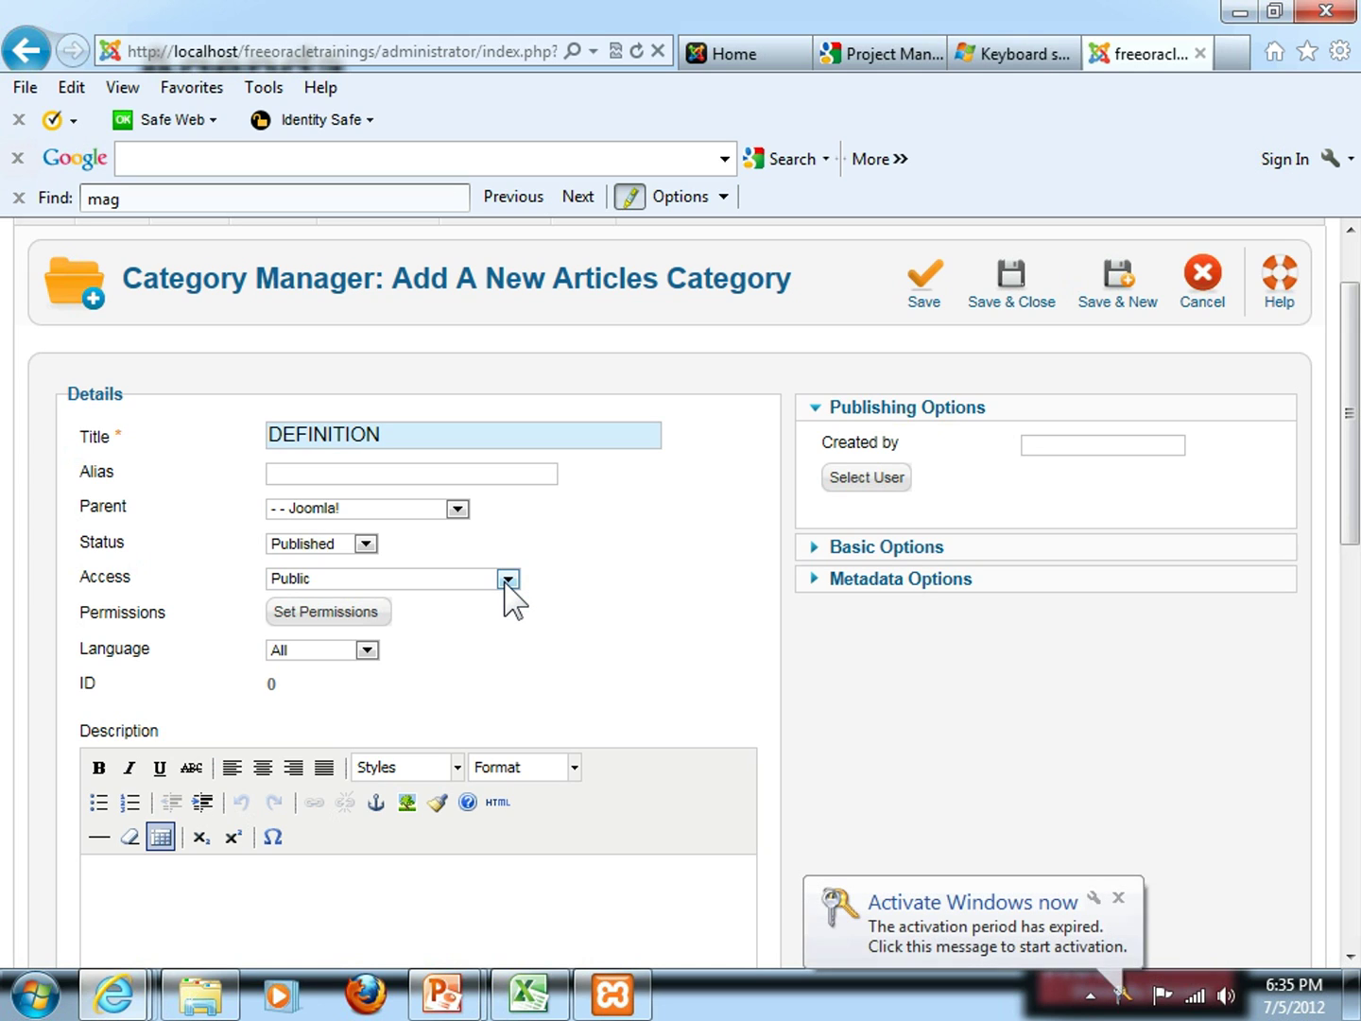
click(1119, 897)
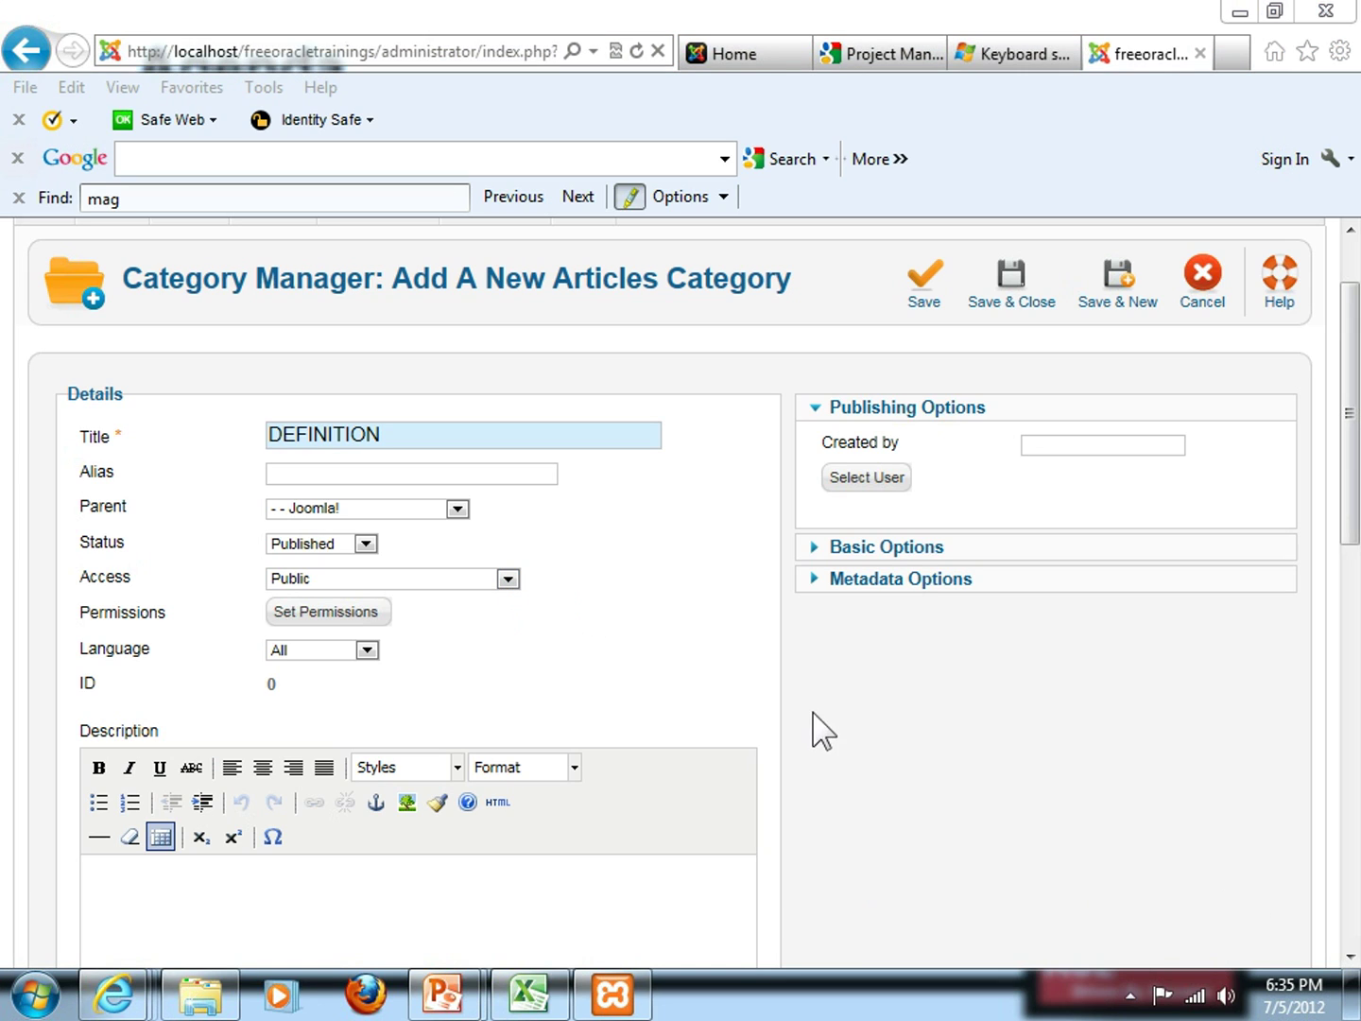
scroll(681, 652, down, 1)
click(526, 832)
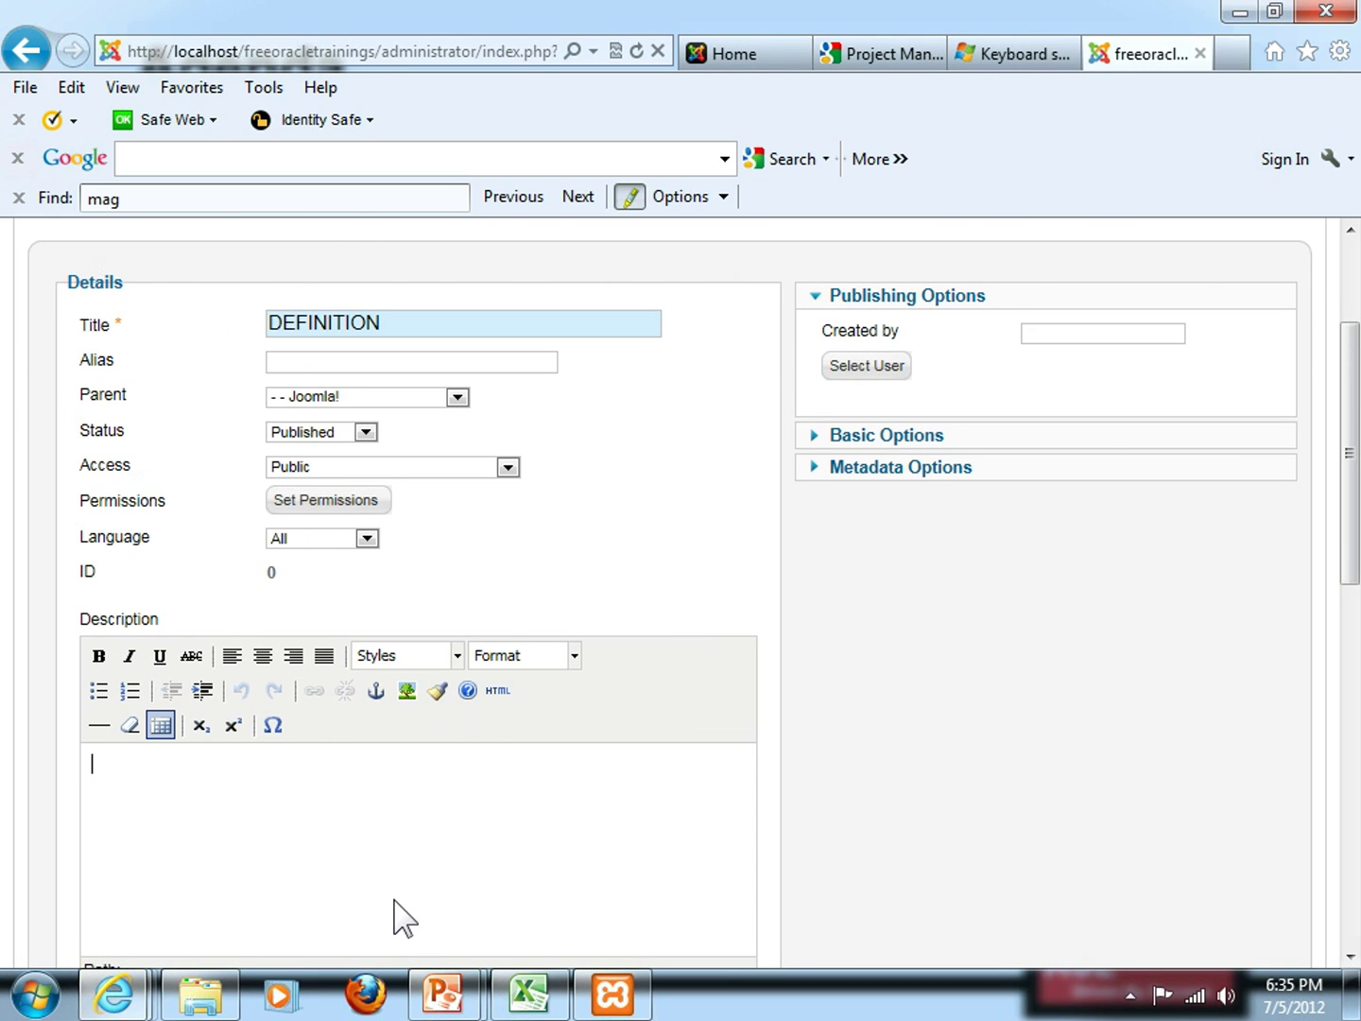
scroll(395, 901, up, 1)
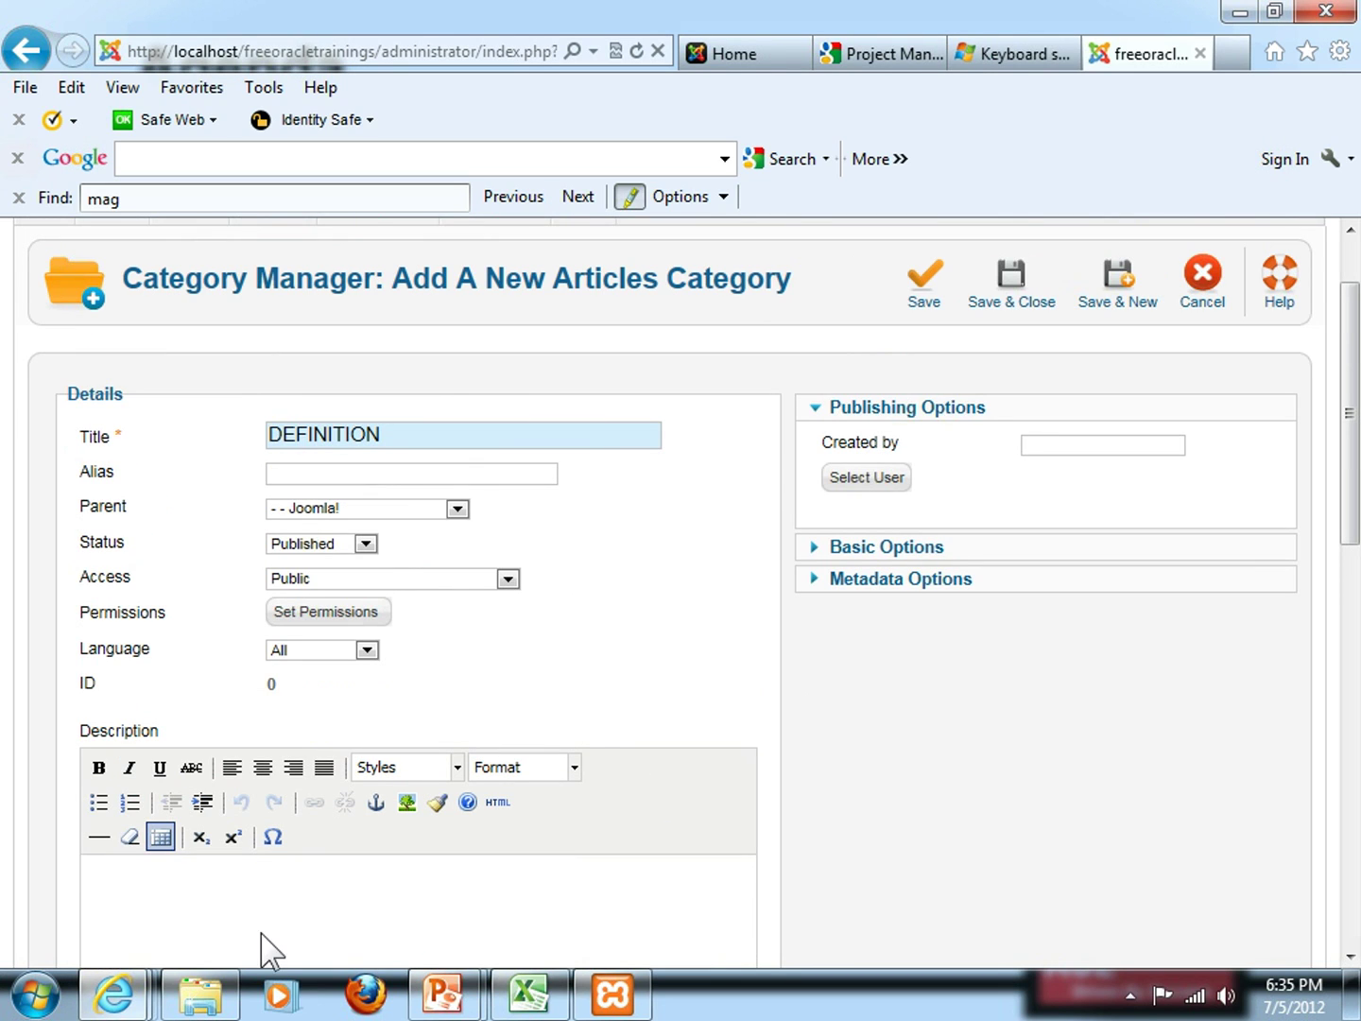
click(415, 433)
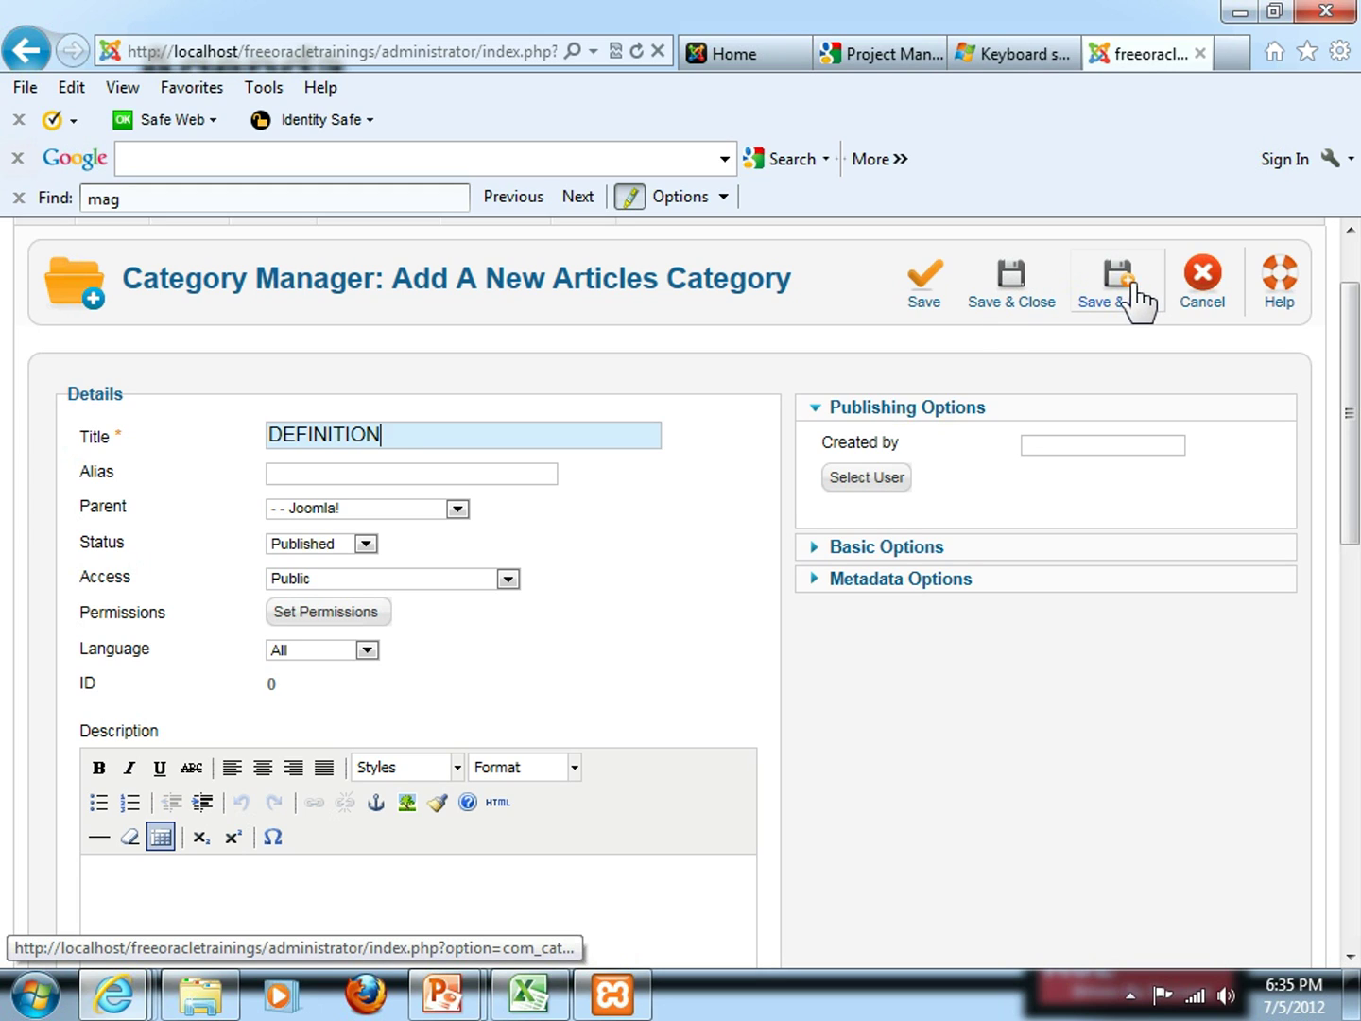
drag(395, 440, 253, 440)
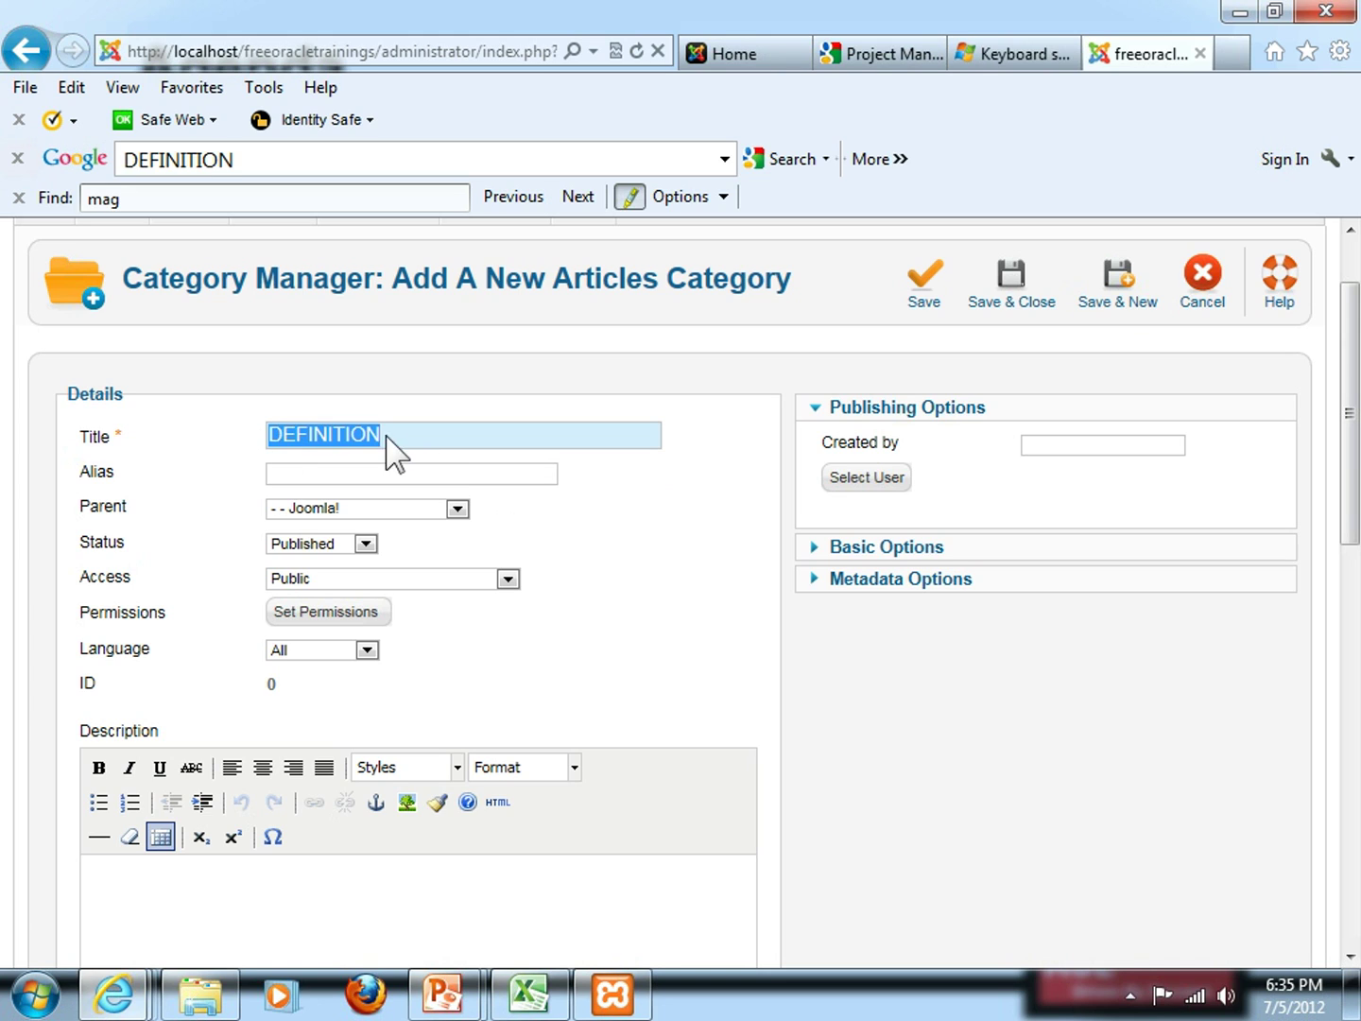
click(454, 436)
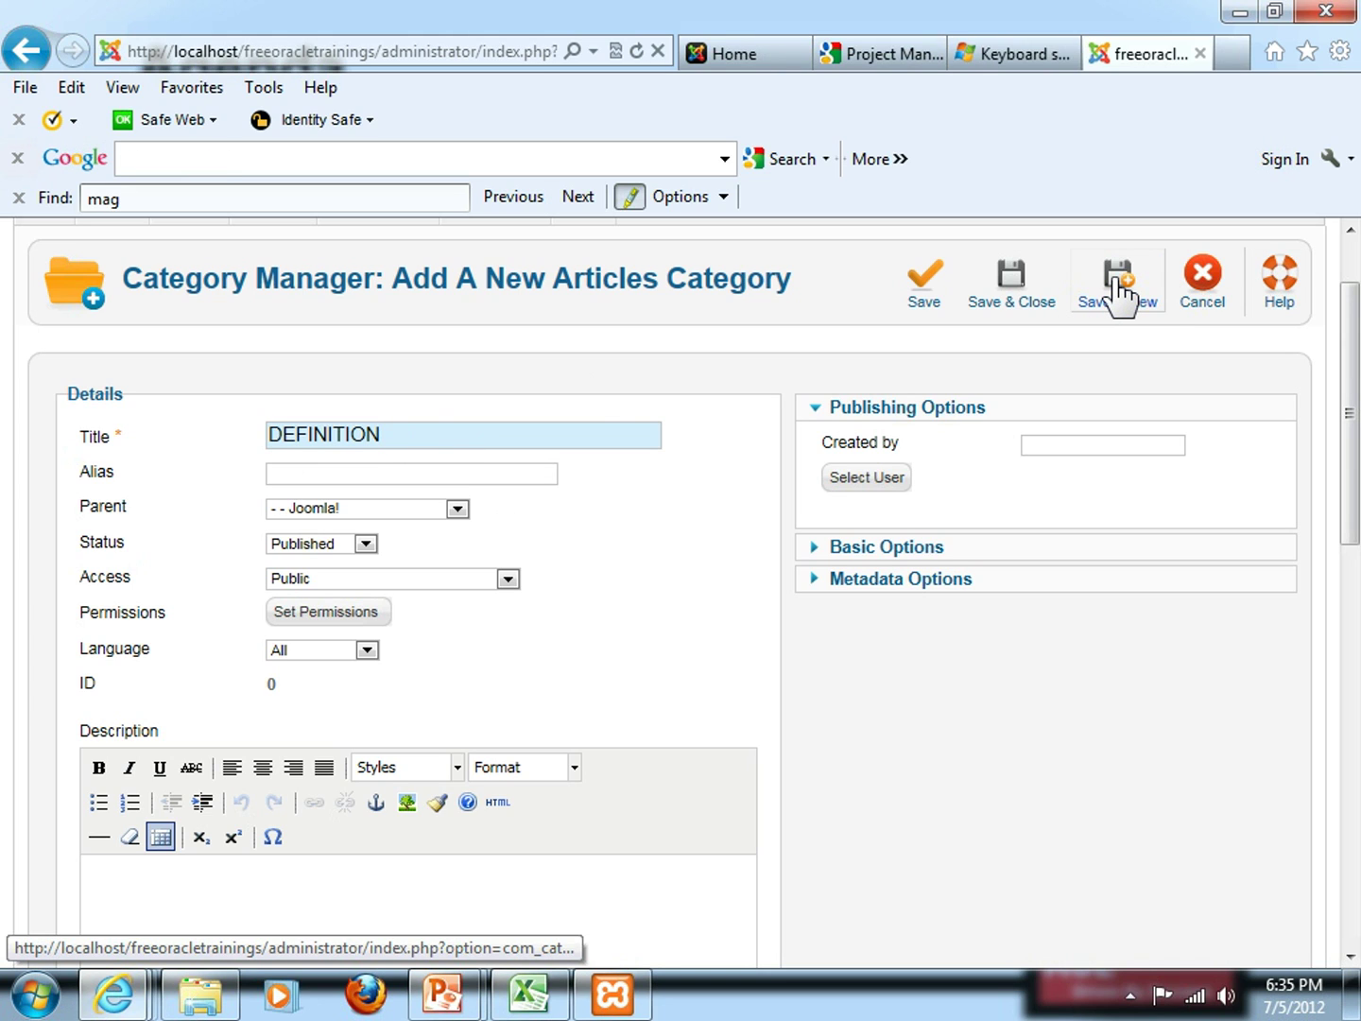
scroll(1121, 297, up, 2)
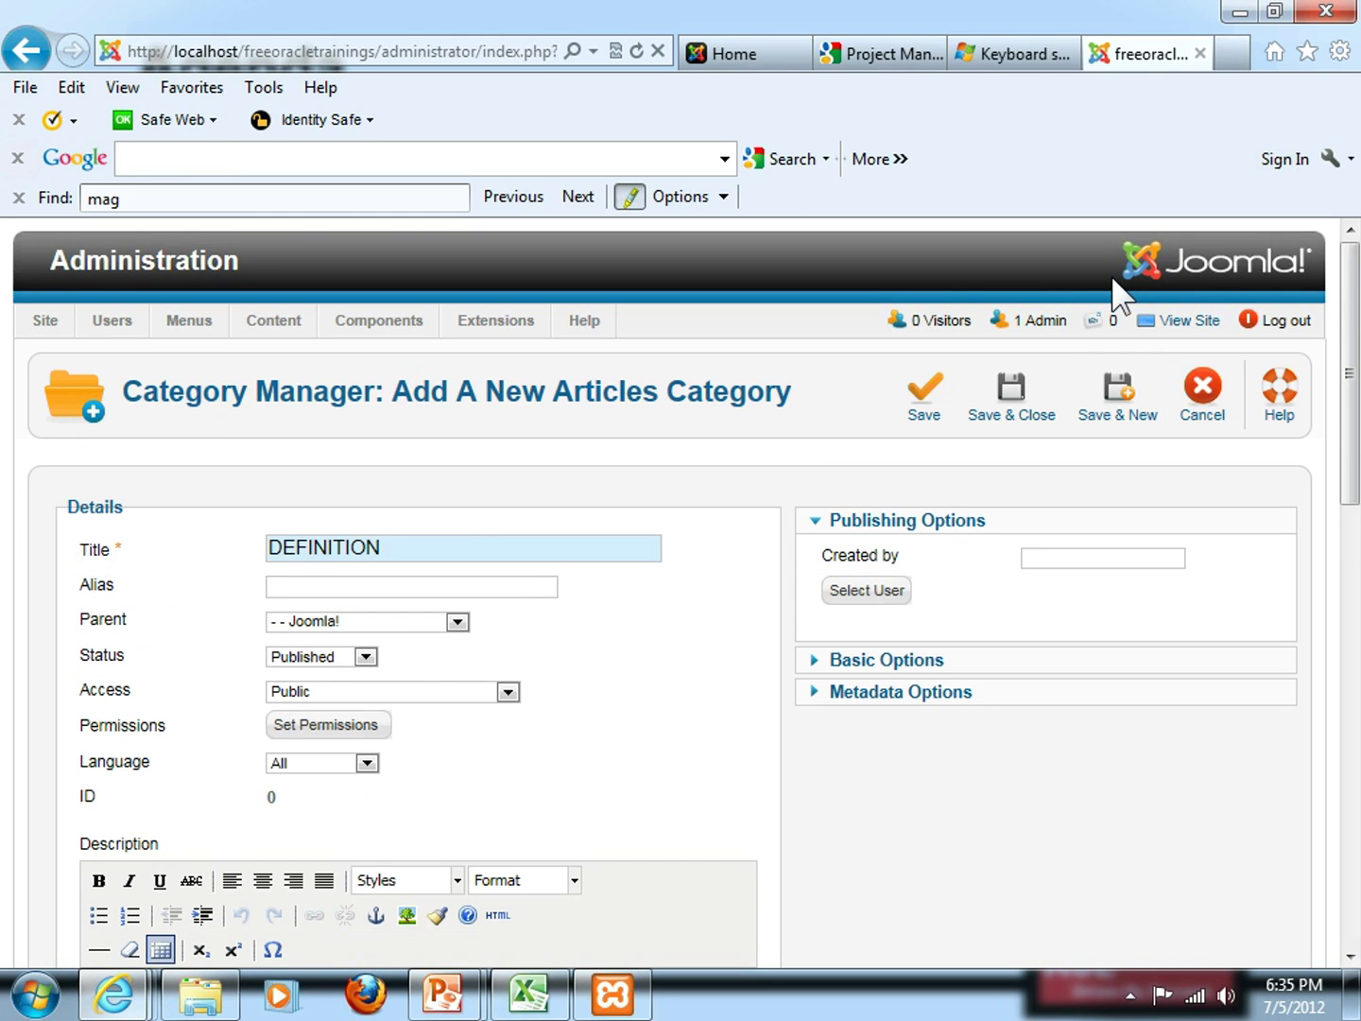
Save DEFINITION and start a second category titled ELABORATION
click(422, 623)
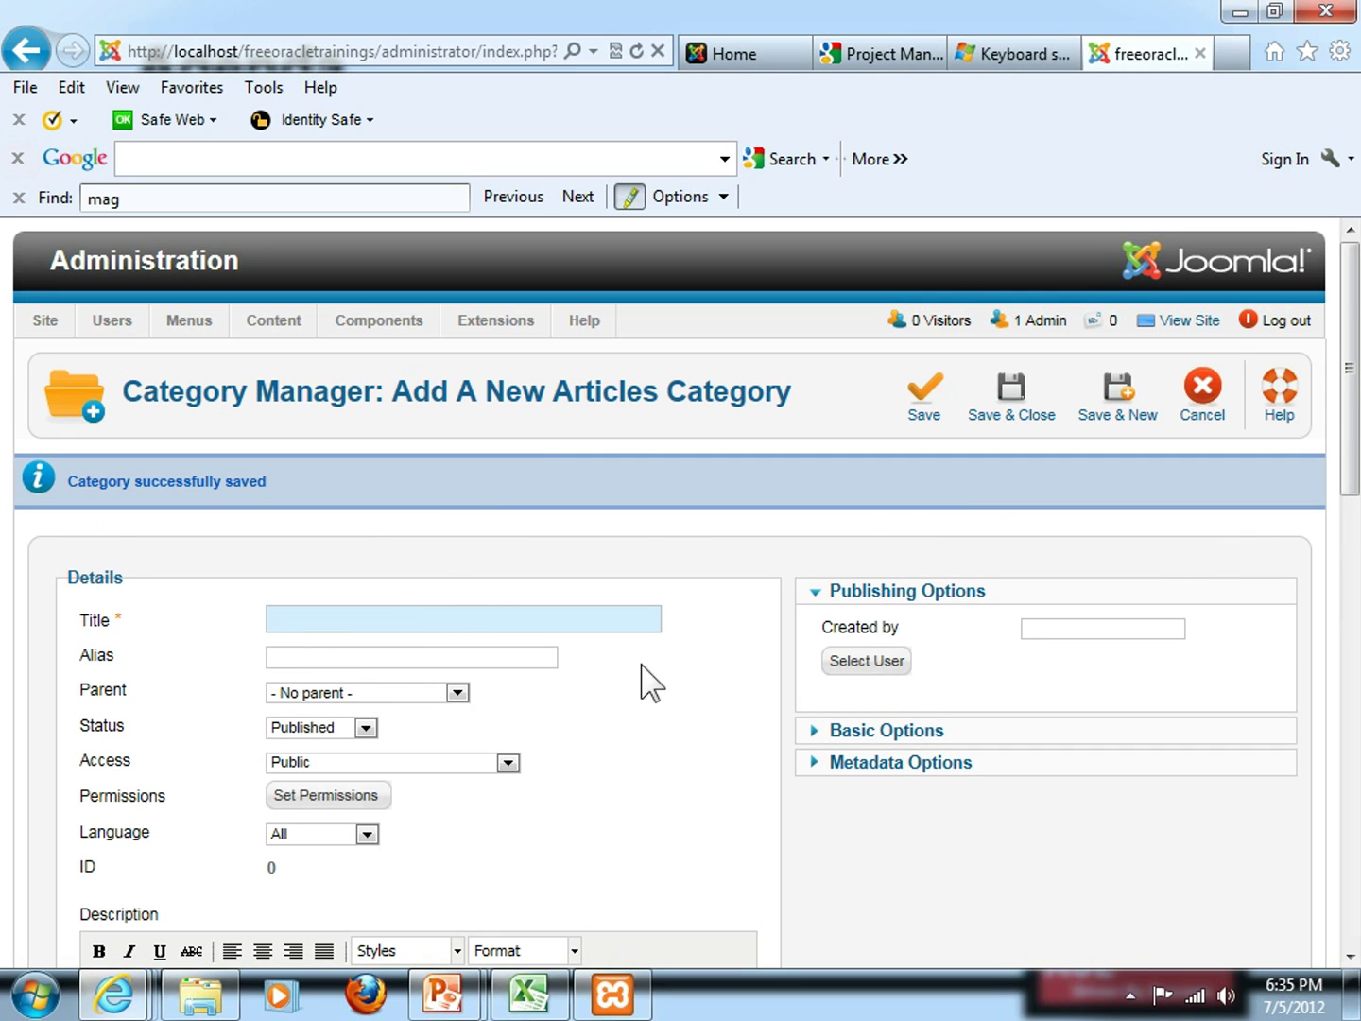
text(ELABORATION)
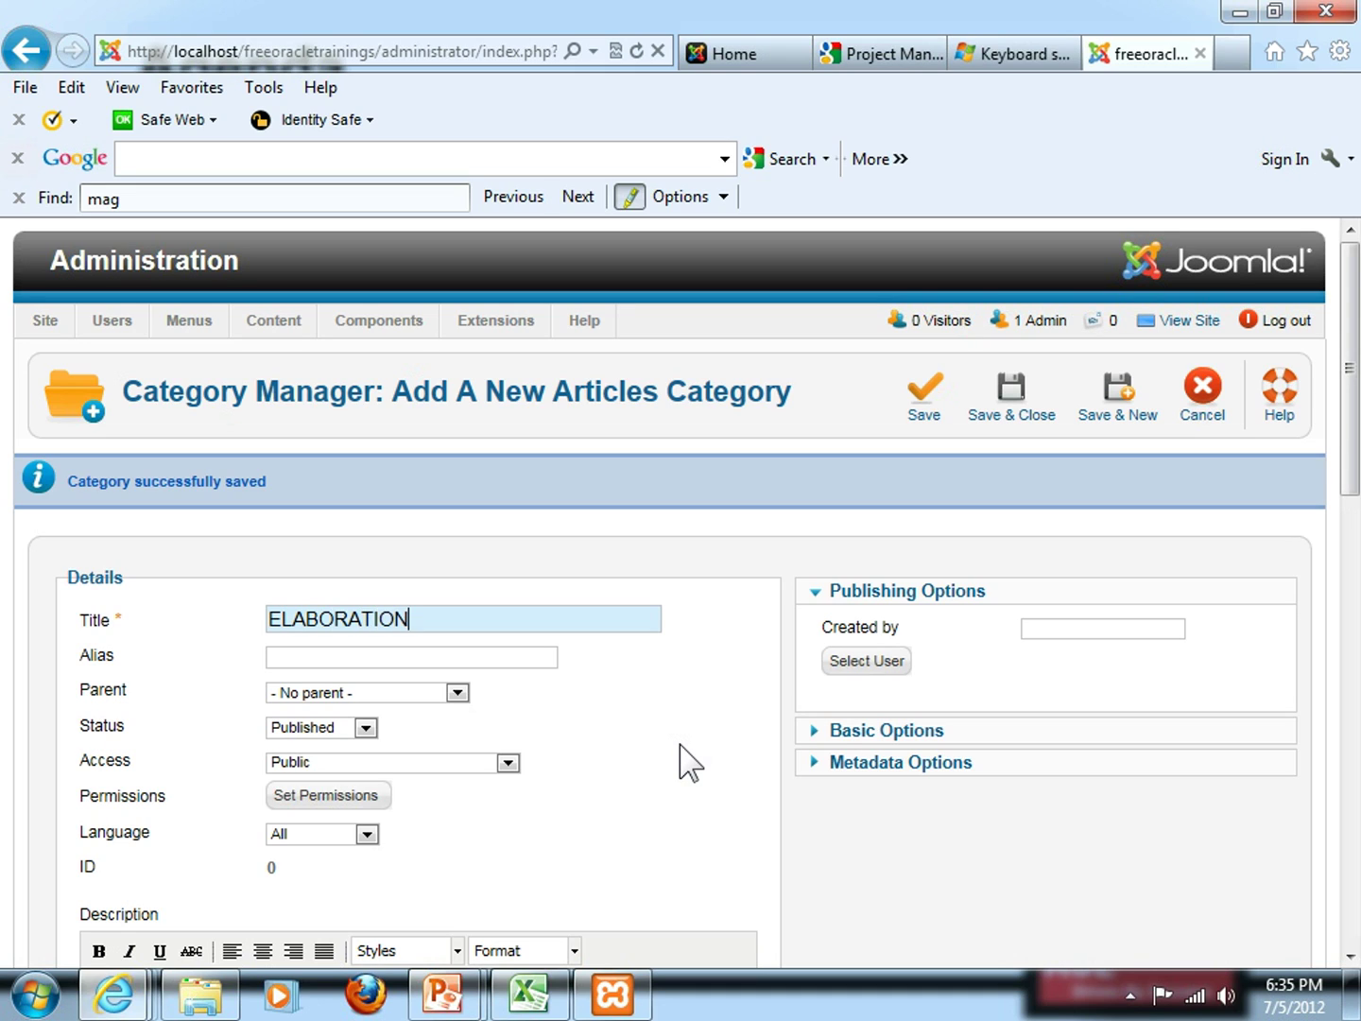
Set ELABORATION's parent to Joomla! and save it, returning to the category list
scroll(697, 746, down, 2)
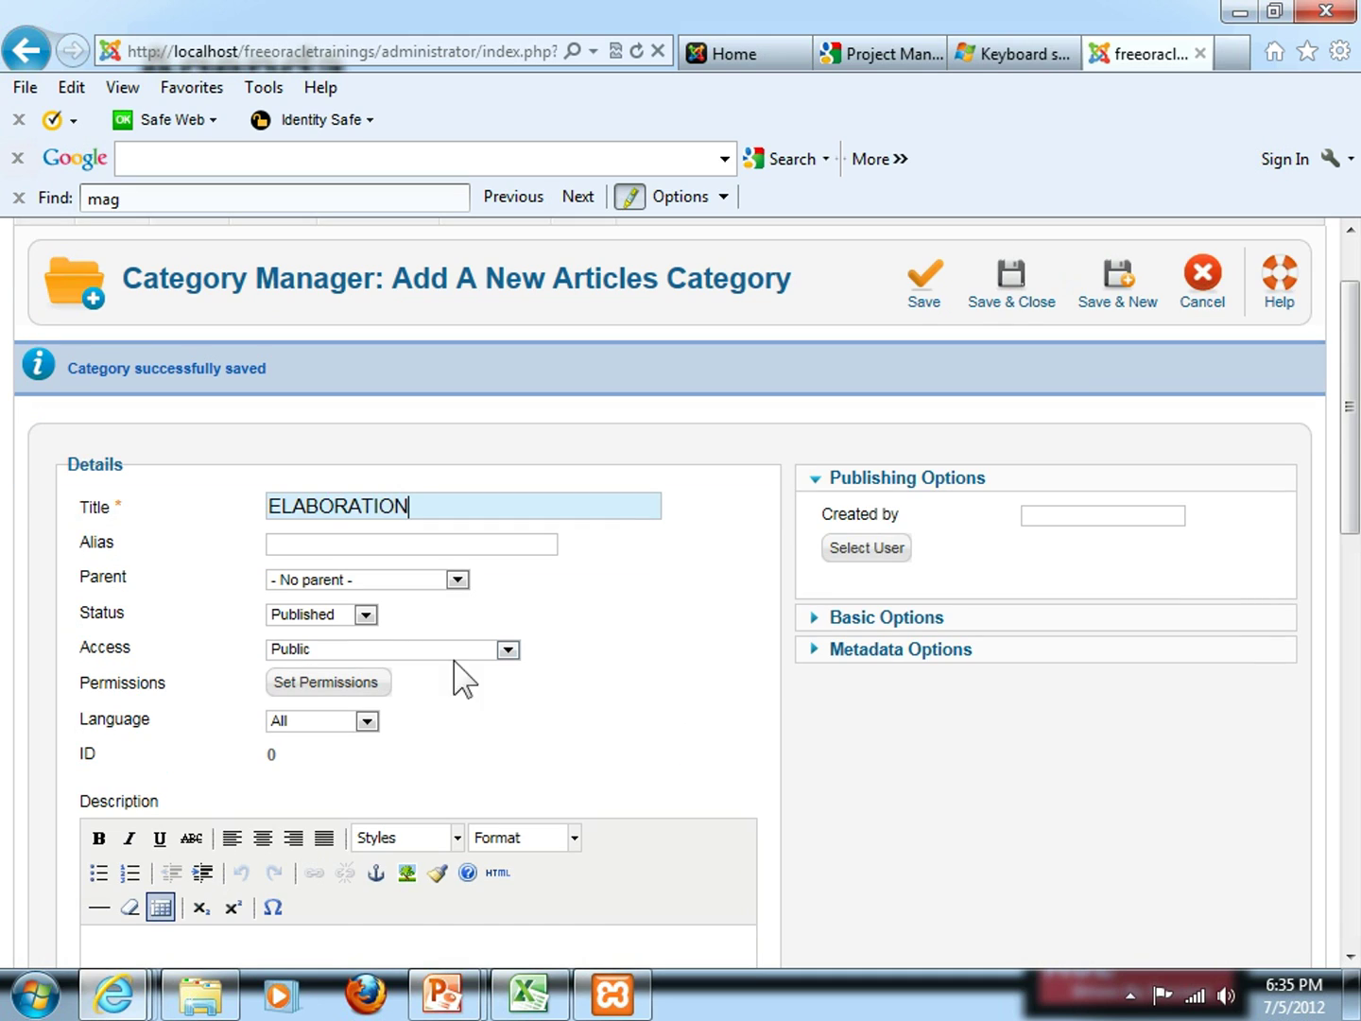
click(458, 579)
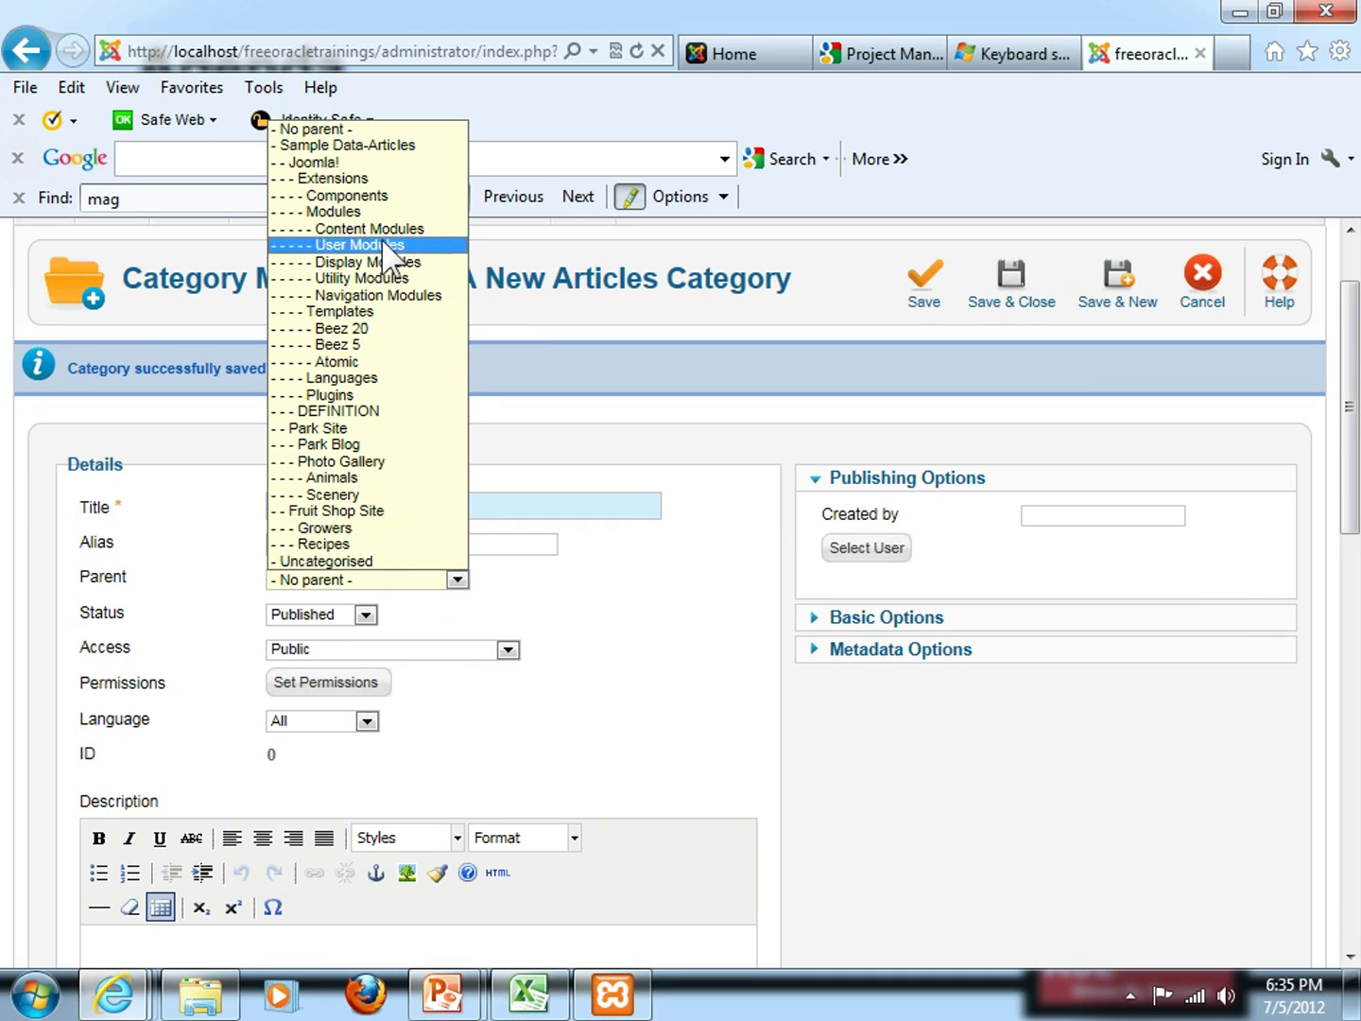
click(387, 162)
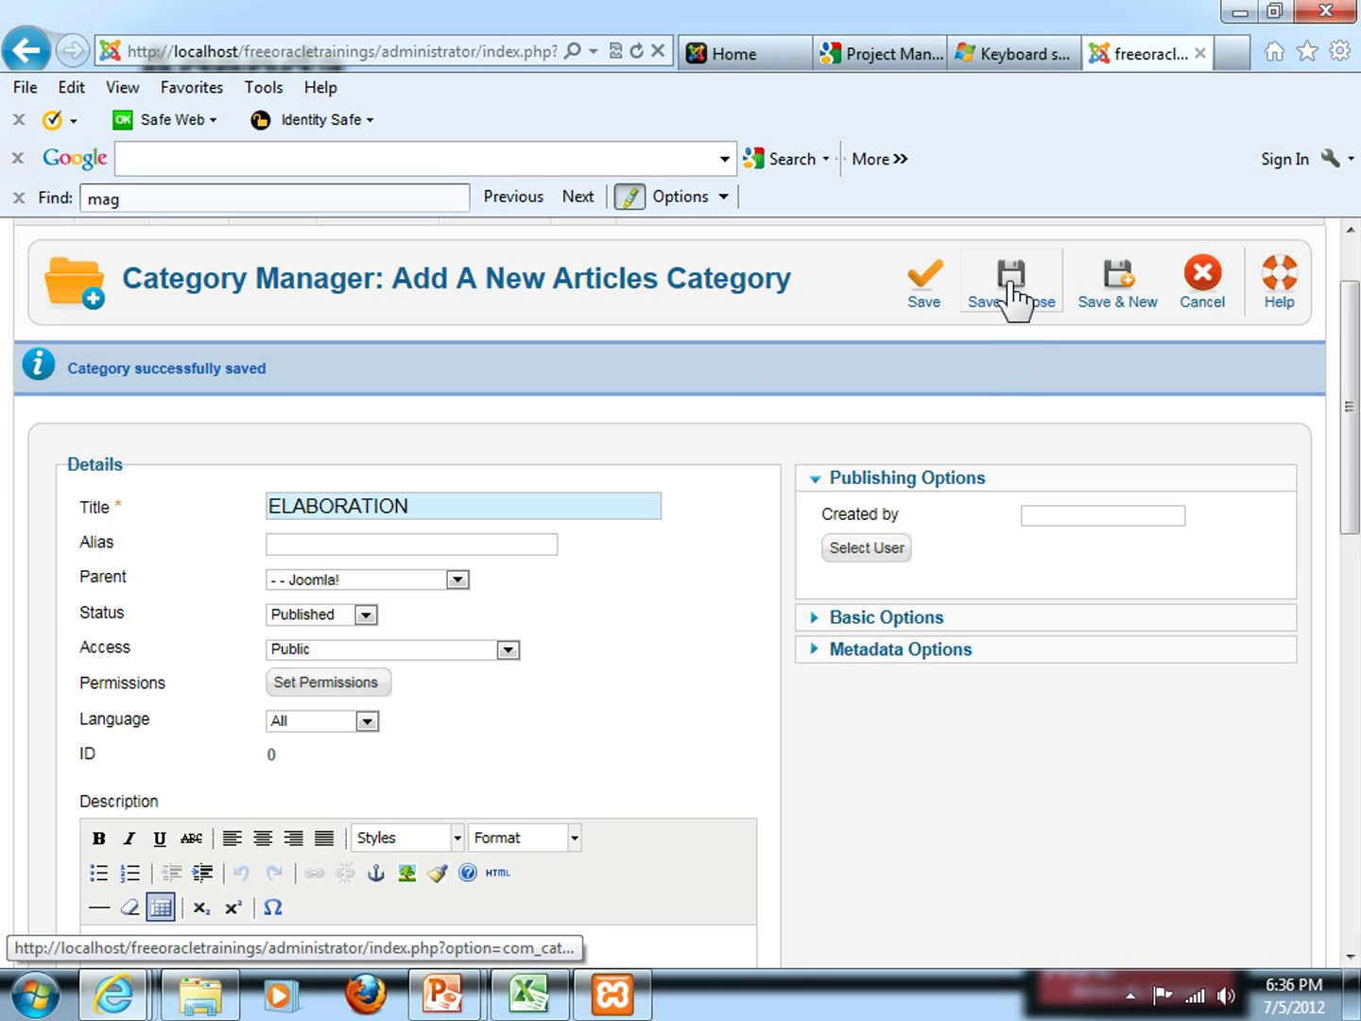
click(1010, 291)
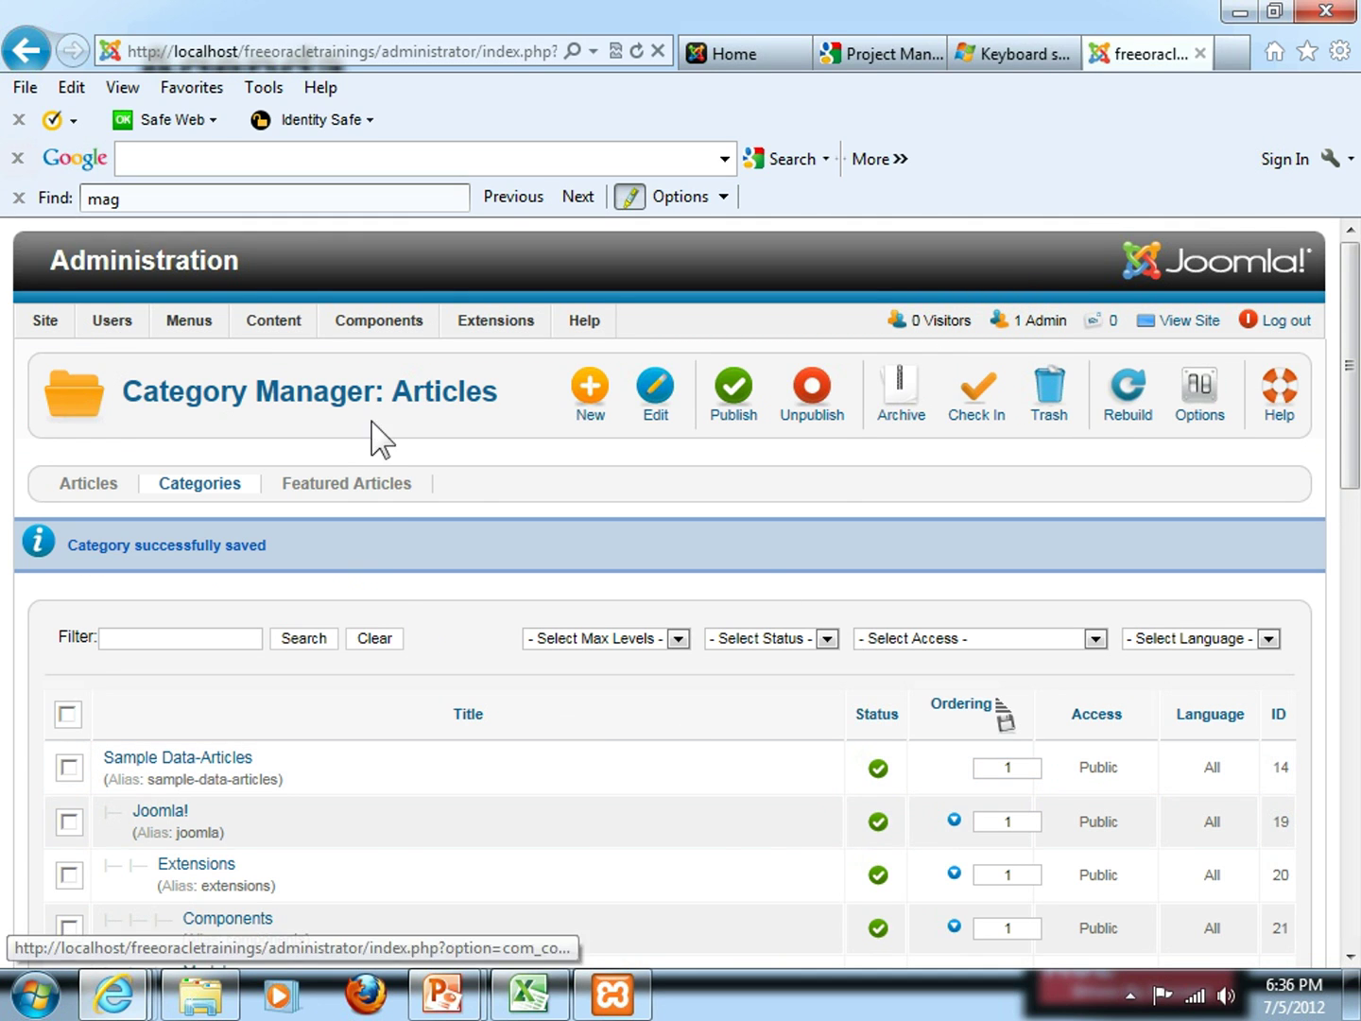
mouse_move(379, 319)
mouse_move(283, 320)
mouse_move(284, 384)
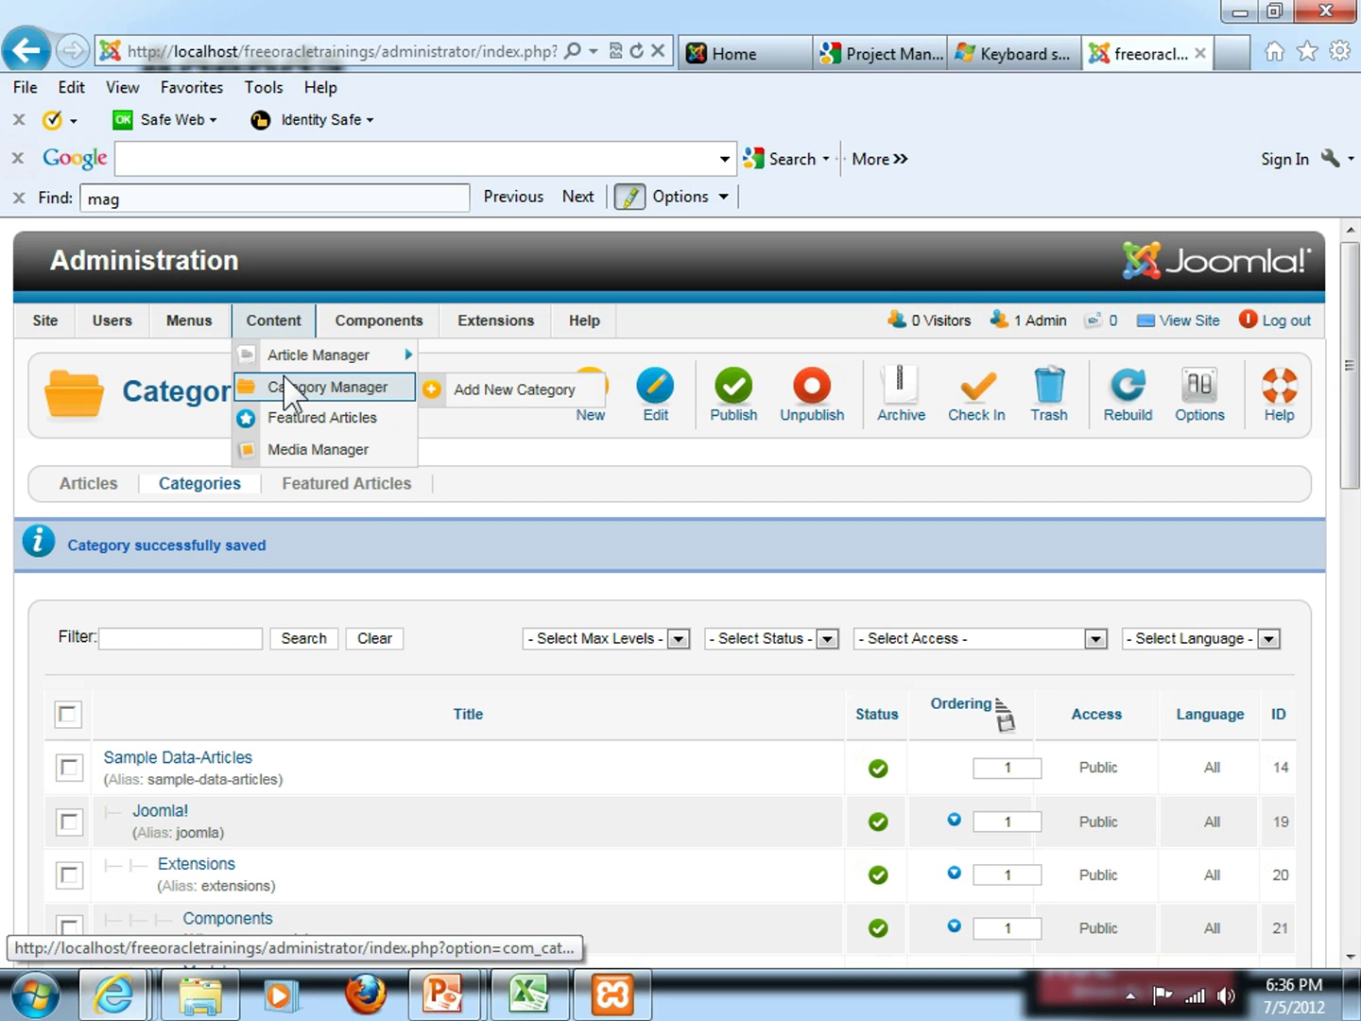
scroll(227, 682, down, 4)
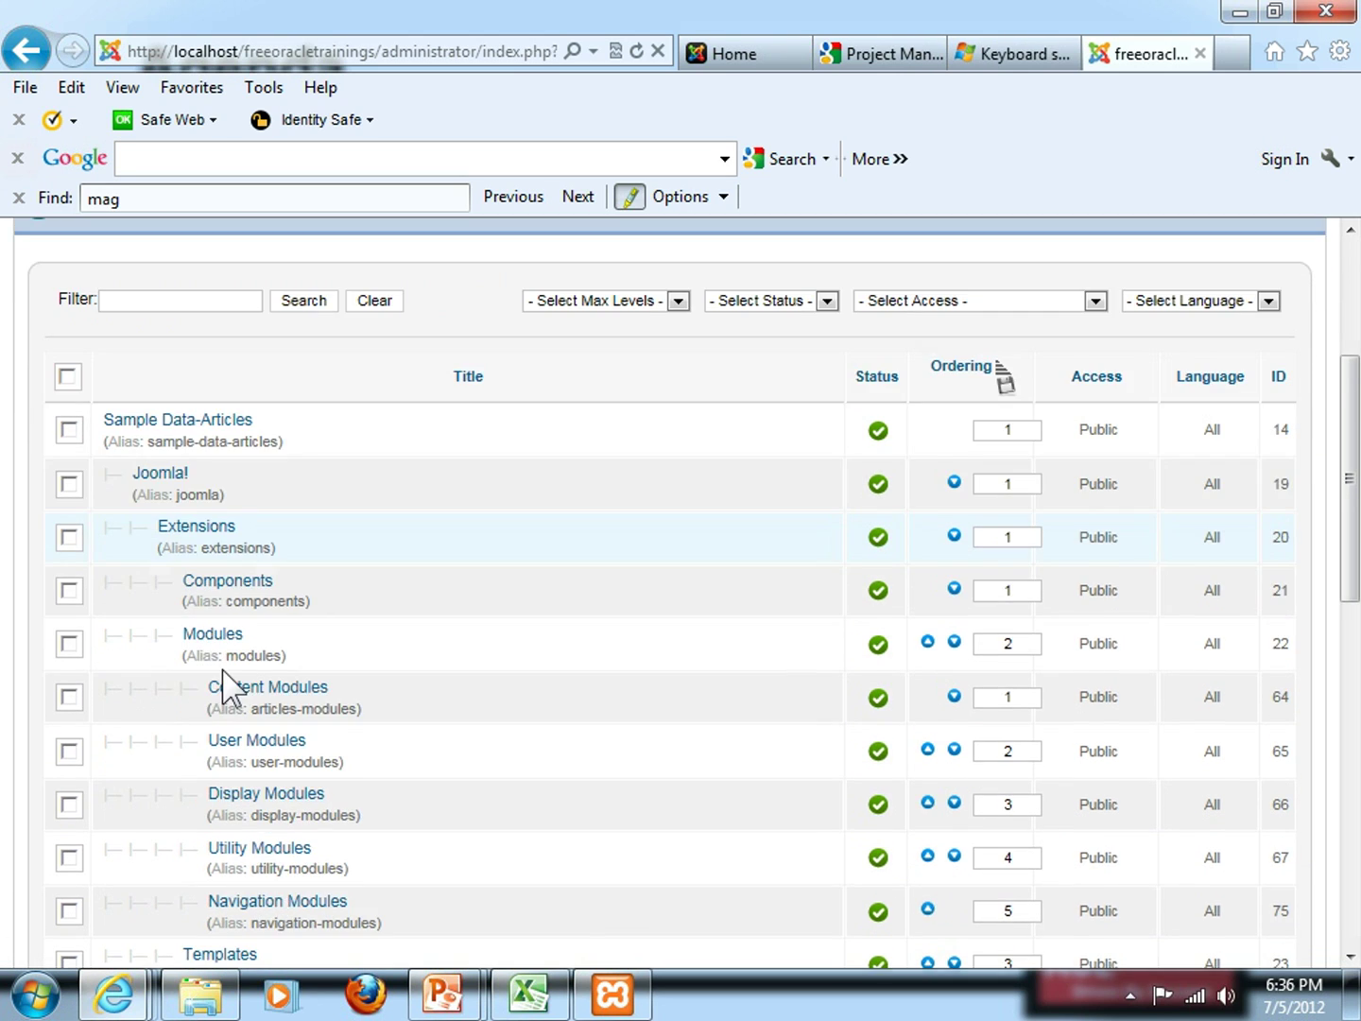
scroll(223, 671, down, 6)
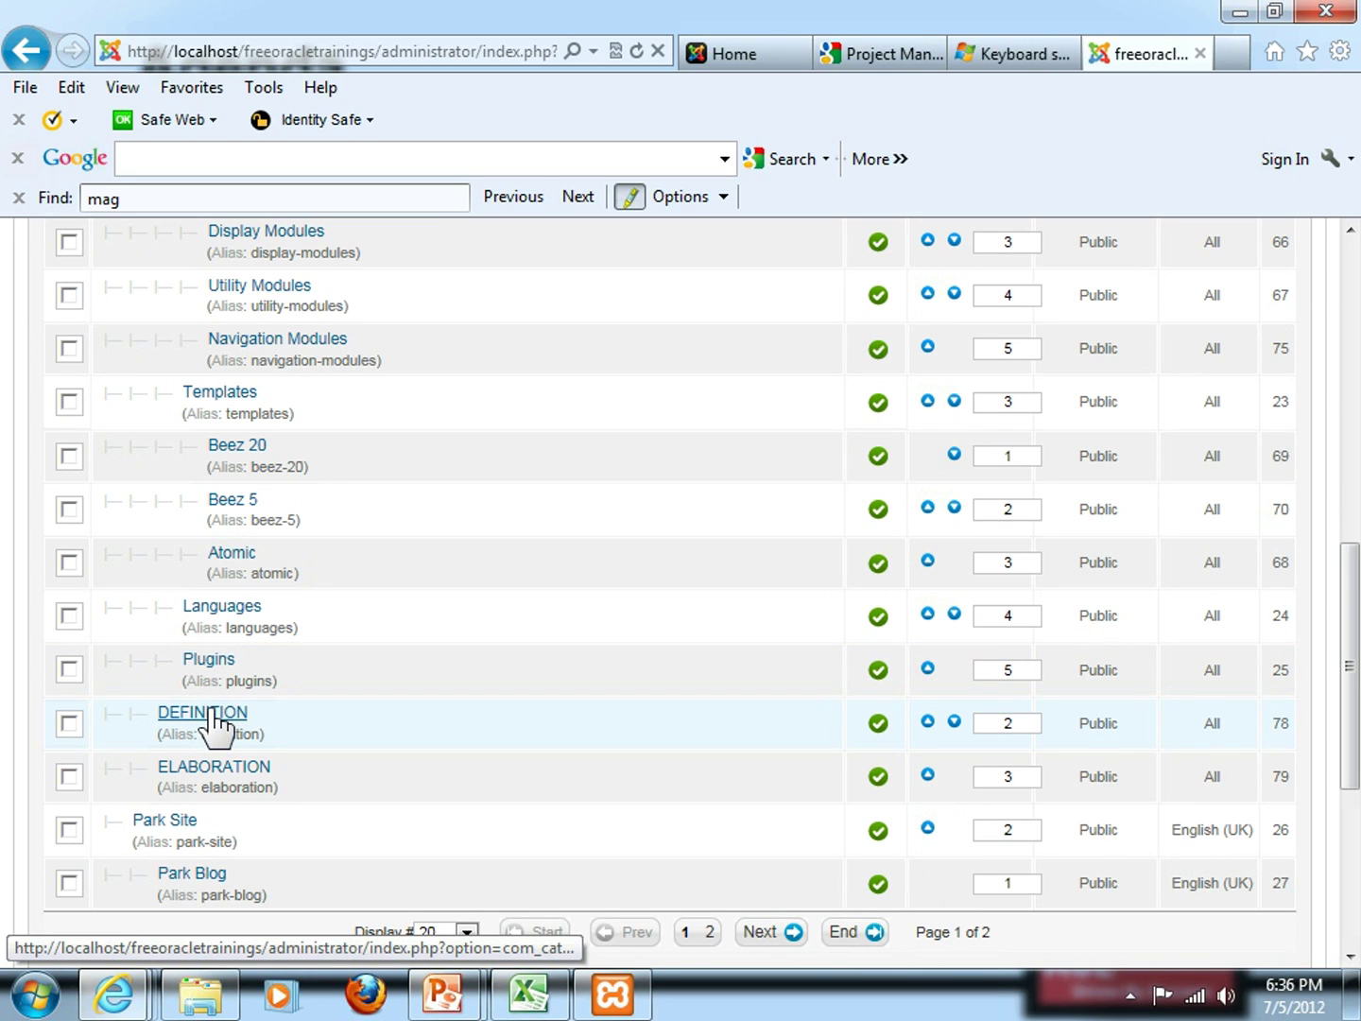
click(209, 712)
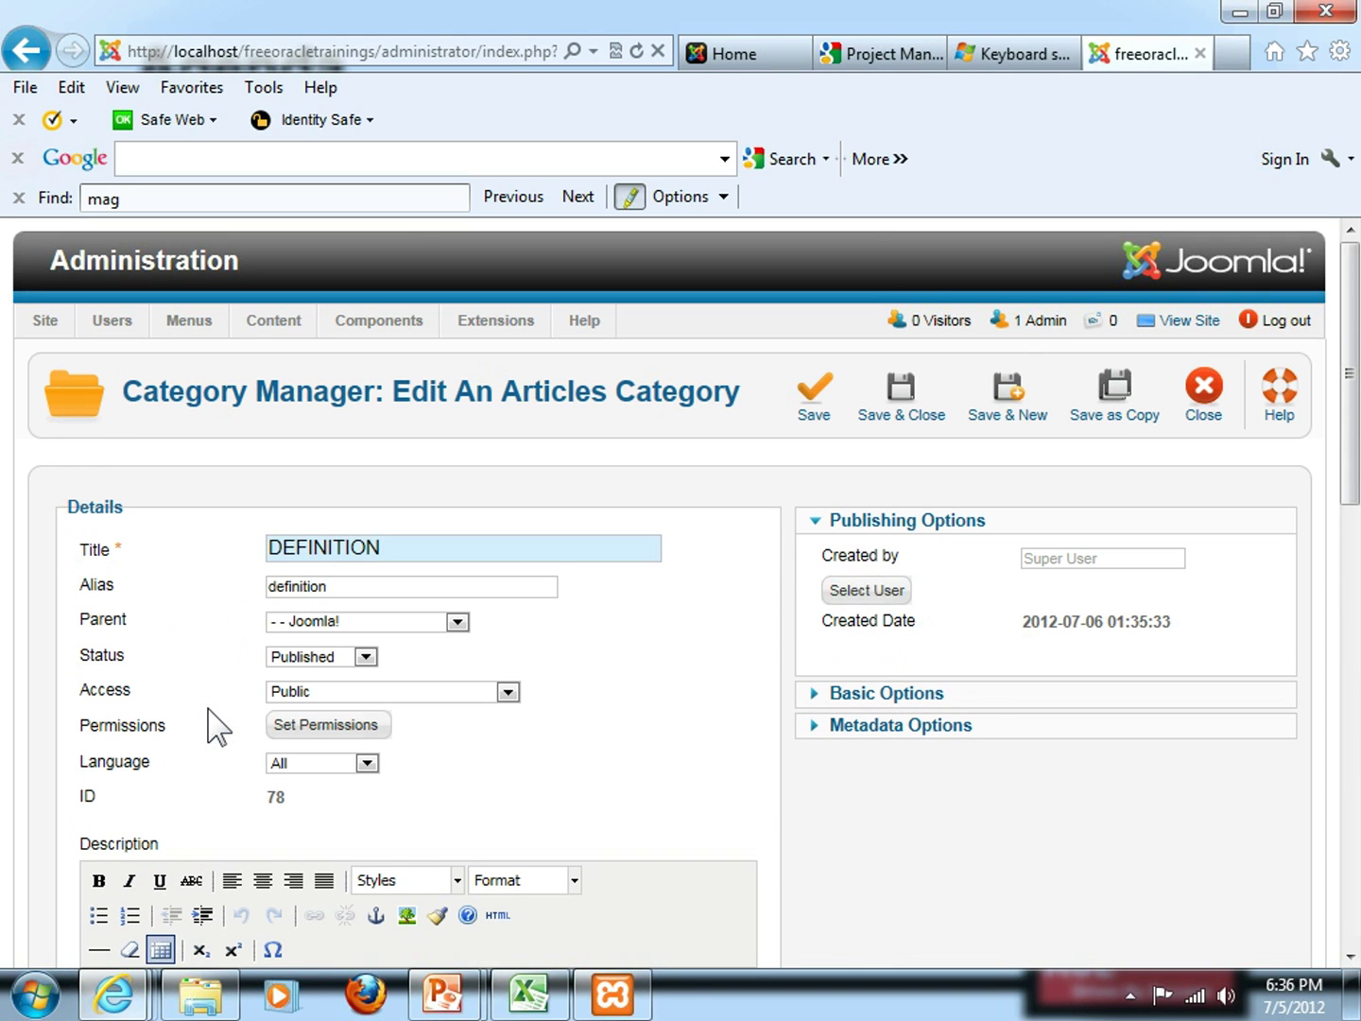
drag(324, 557, 262, 559)
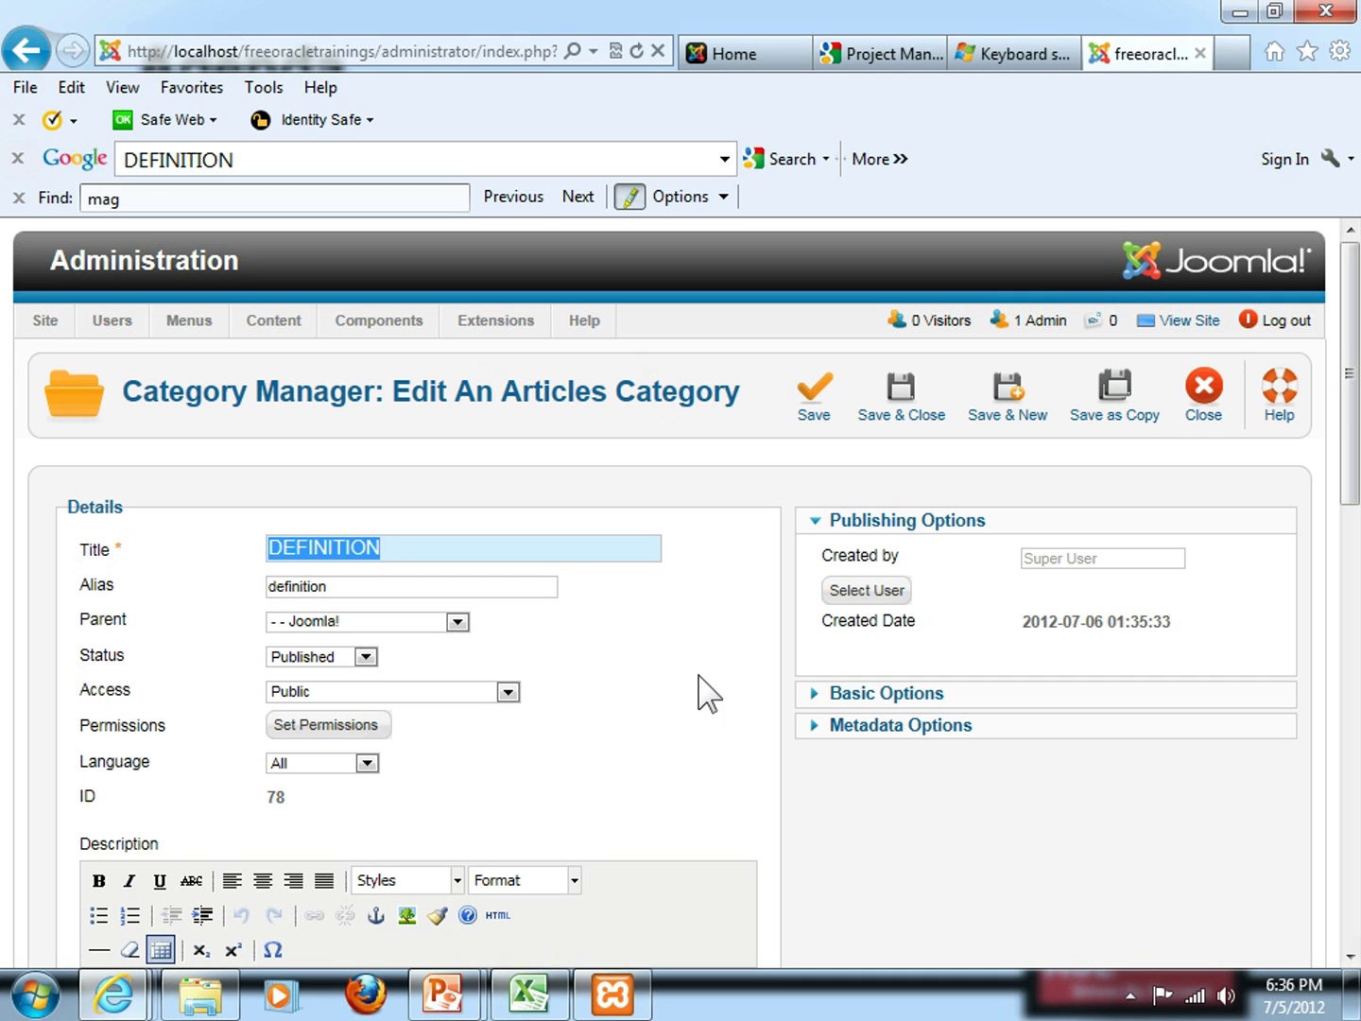
click(661, 673)
click(458, 623)
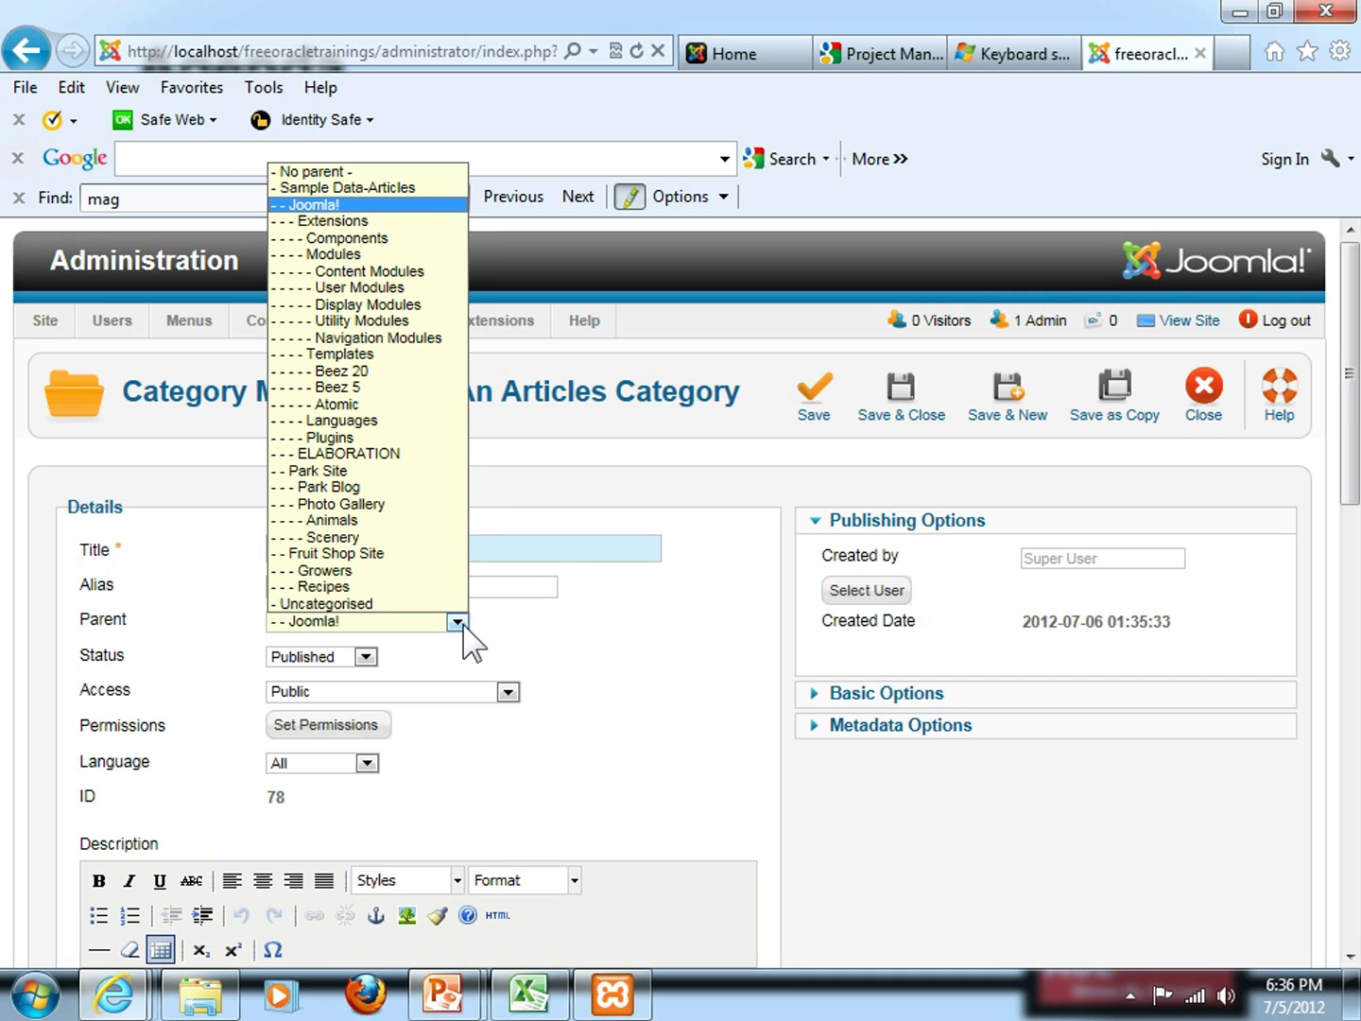
click(668, 645)
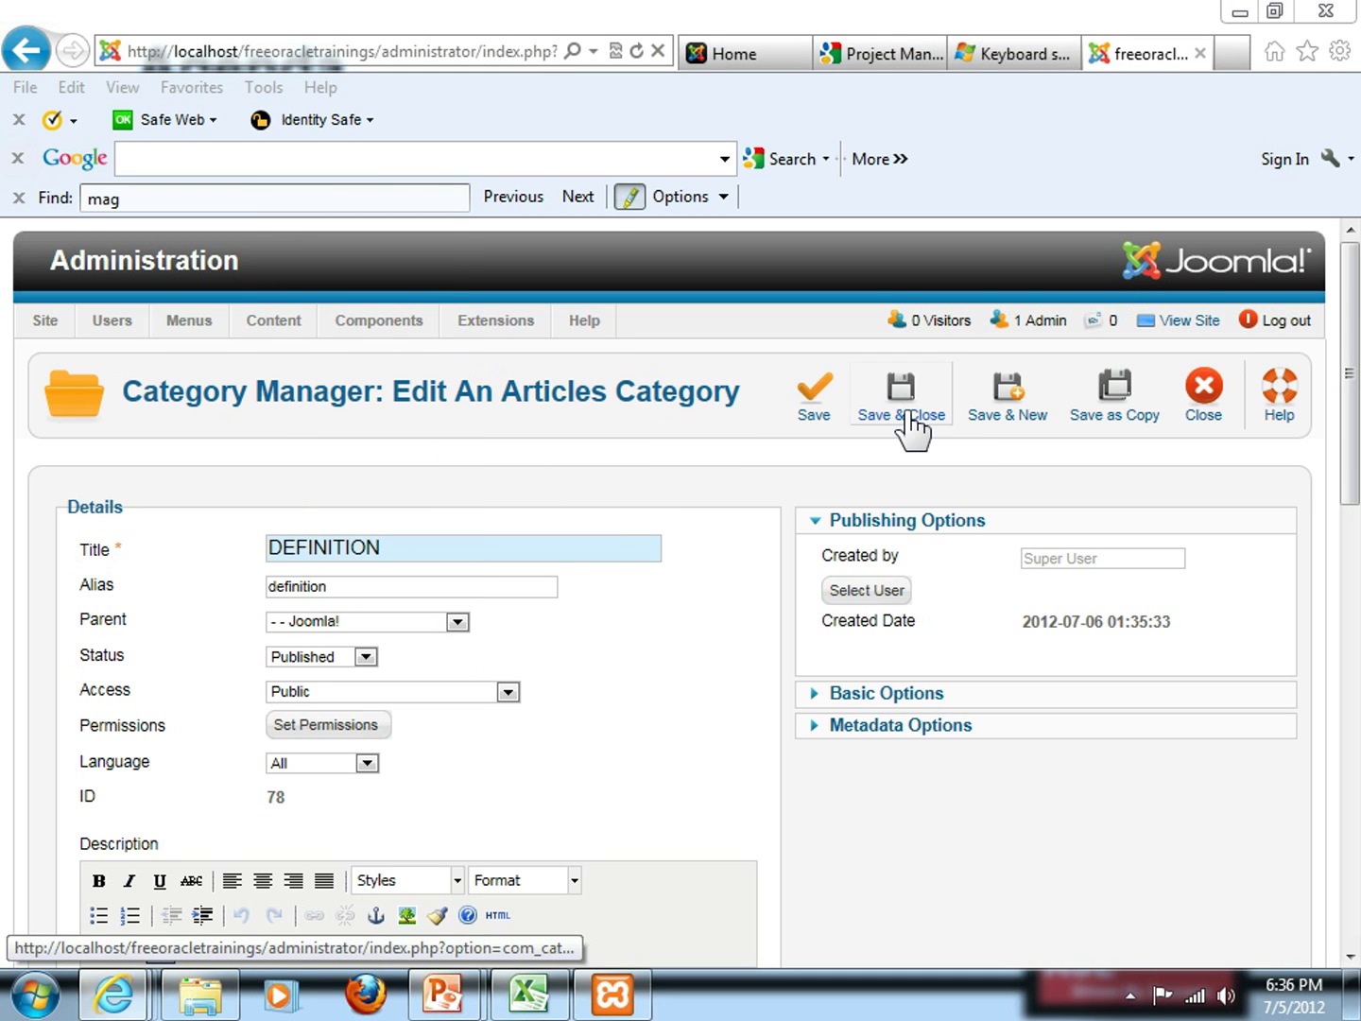
click(910, 416)
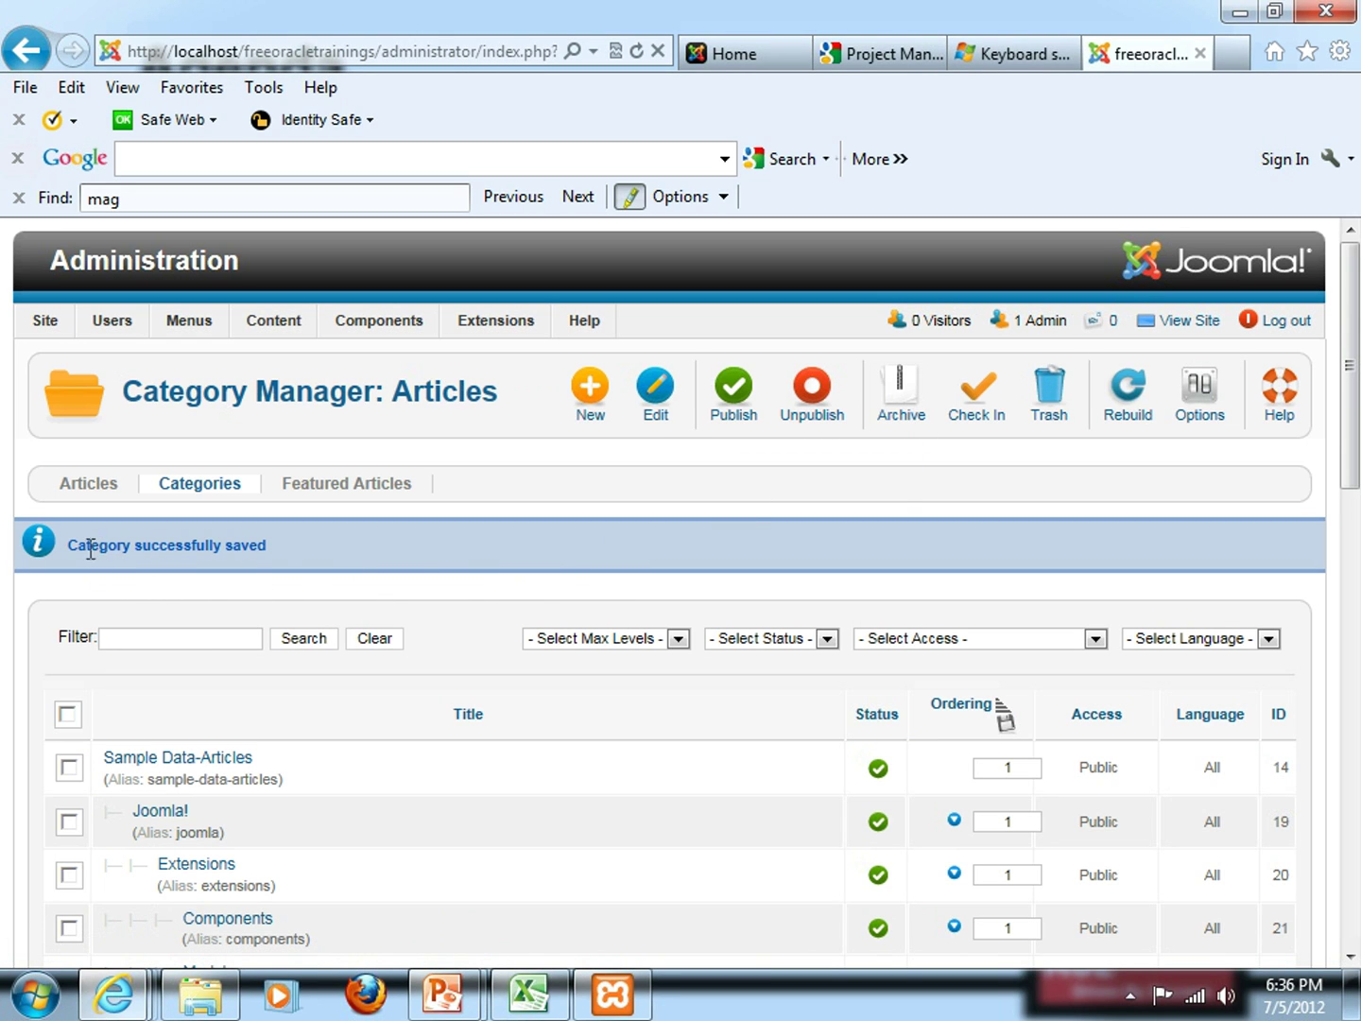
drag(73, 549, 368, 566)
click(368, 545)
Glance at the Agenda slide, then view the Joomla site's front page
key(alt+Tab)
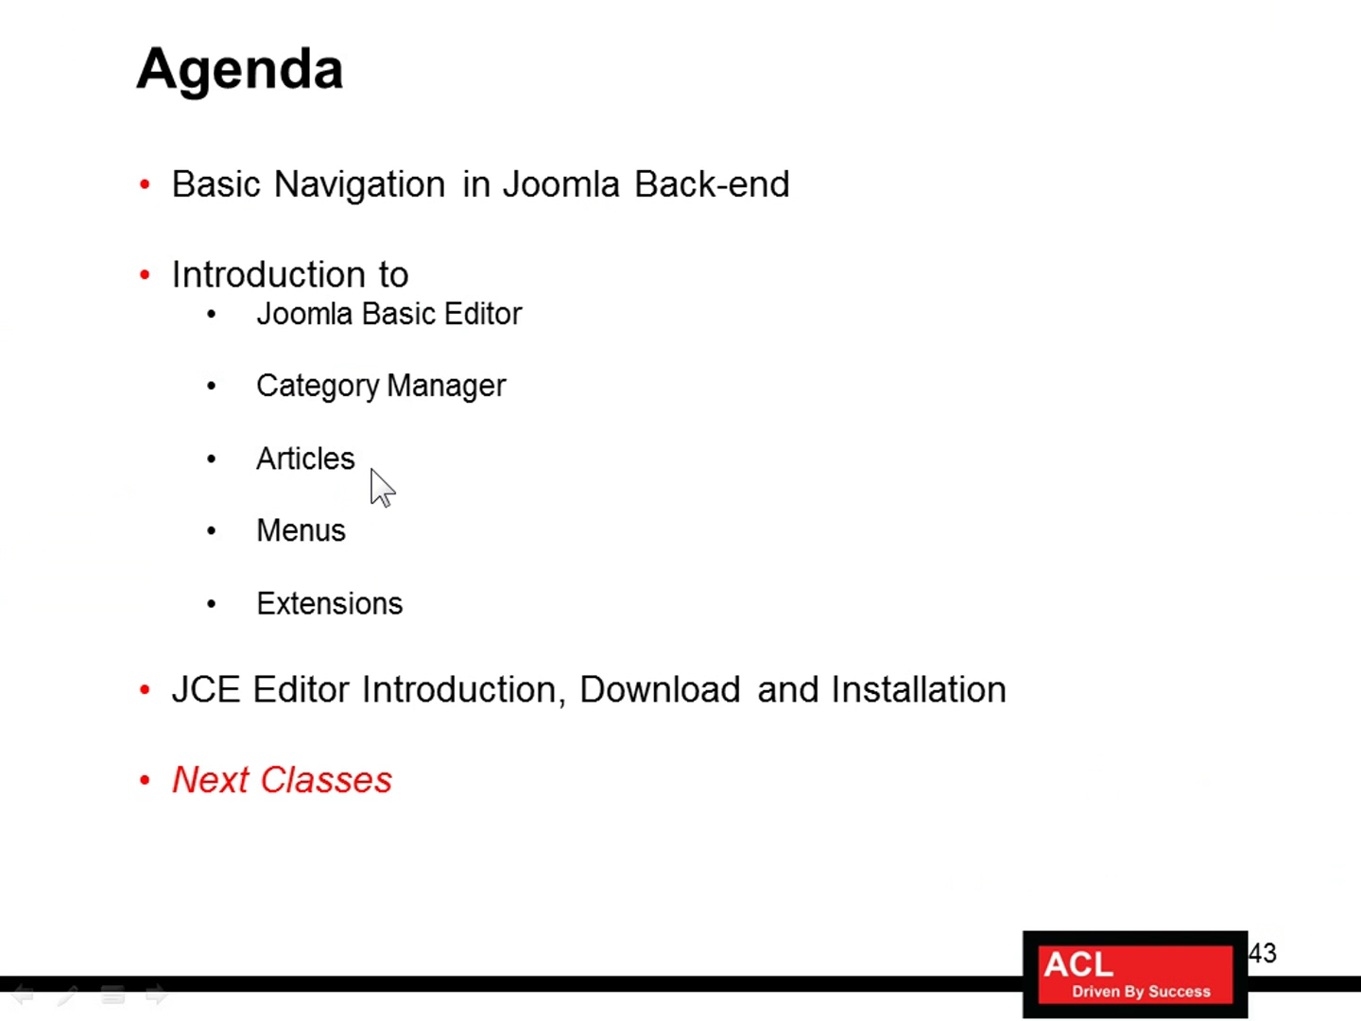
key(alt+Tab)
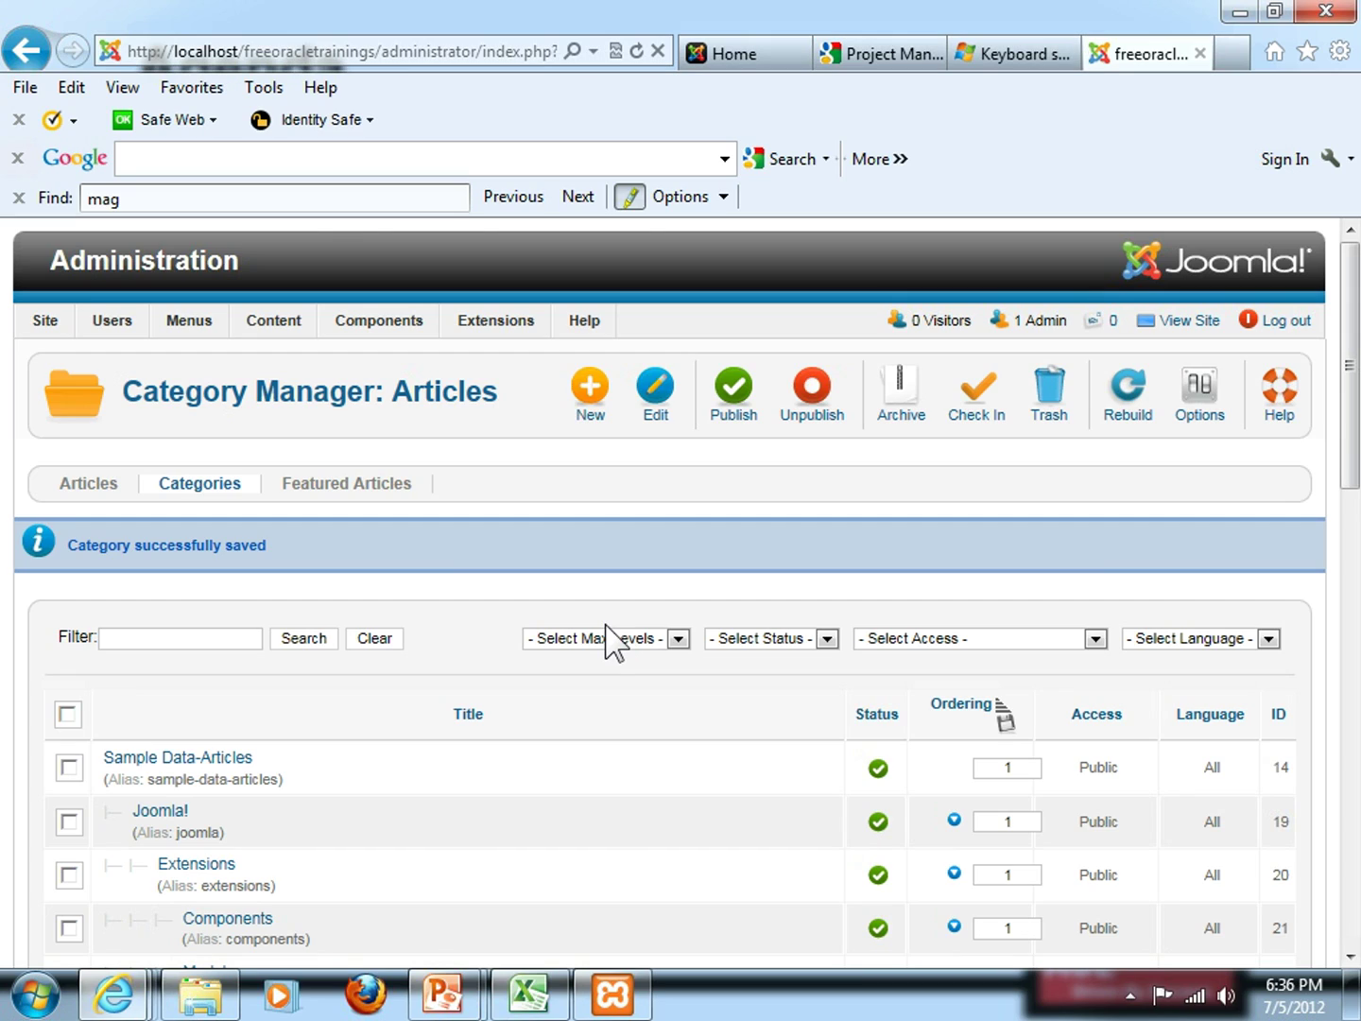
click(732, 55)
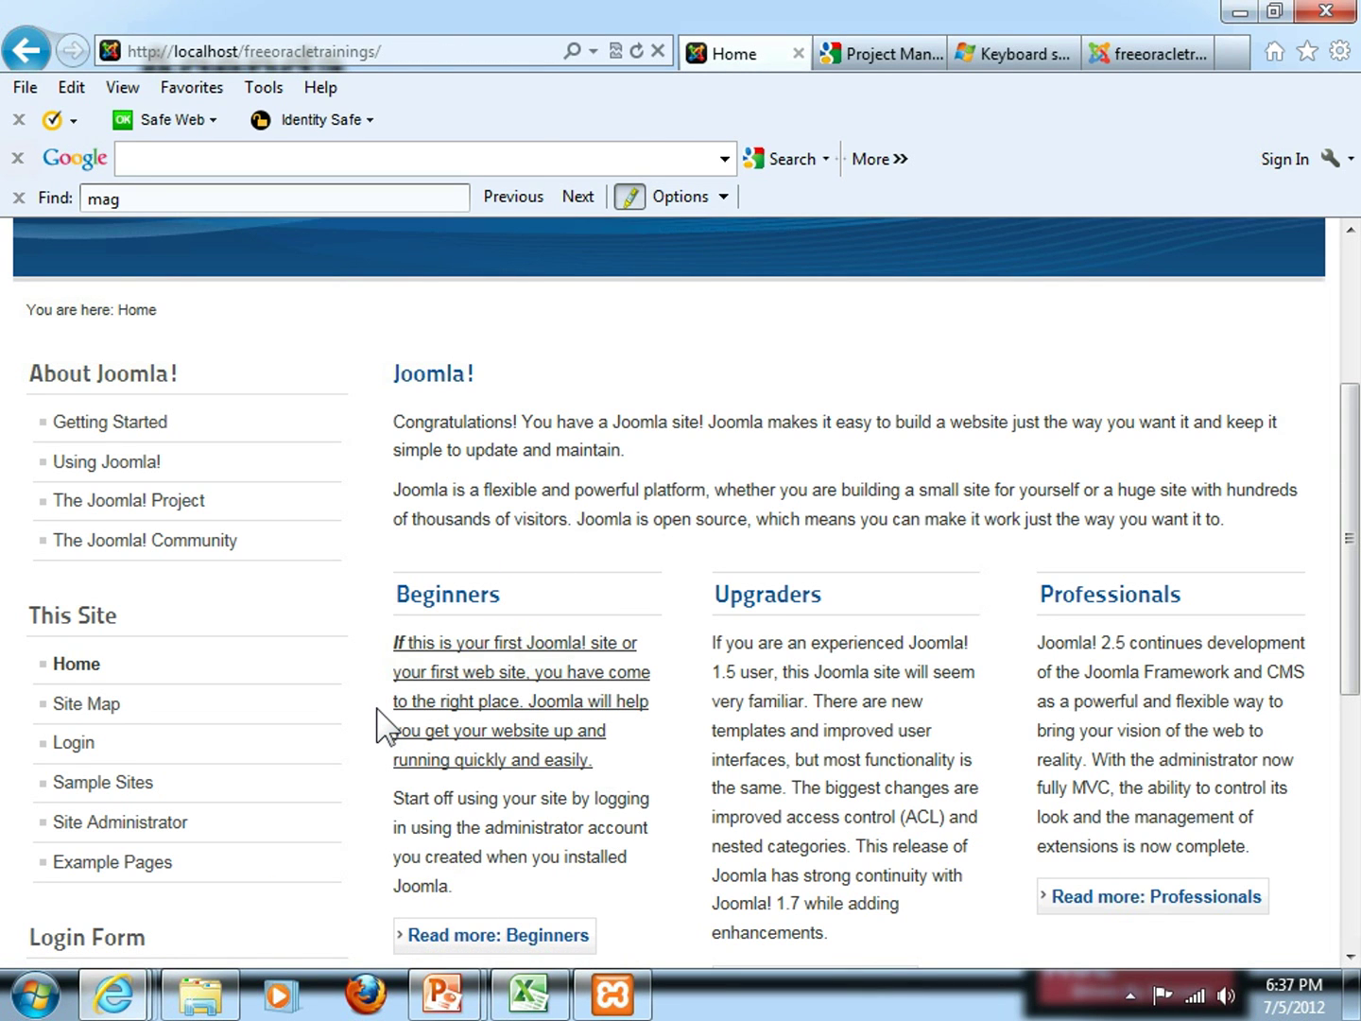
Scroll the front page to check the underlined Beginners intro formatting
scroll(379, 728, down, 1)
scroll(379, 728, up, 1)
scroll(837, 707, down, 1)
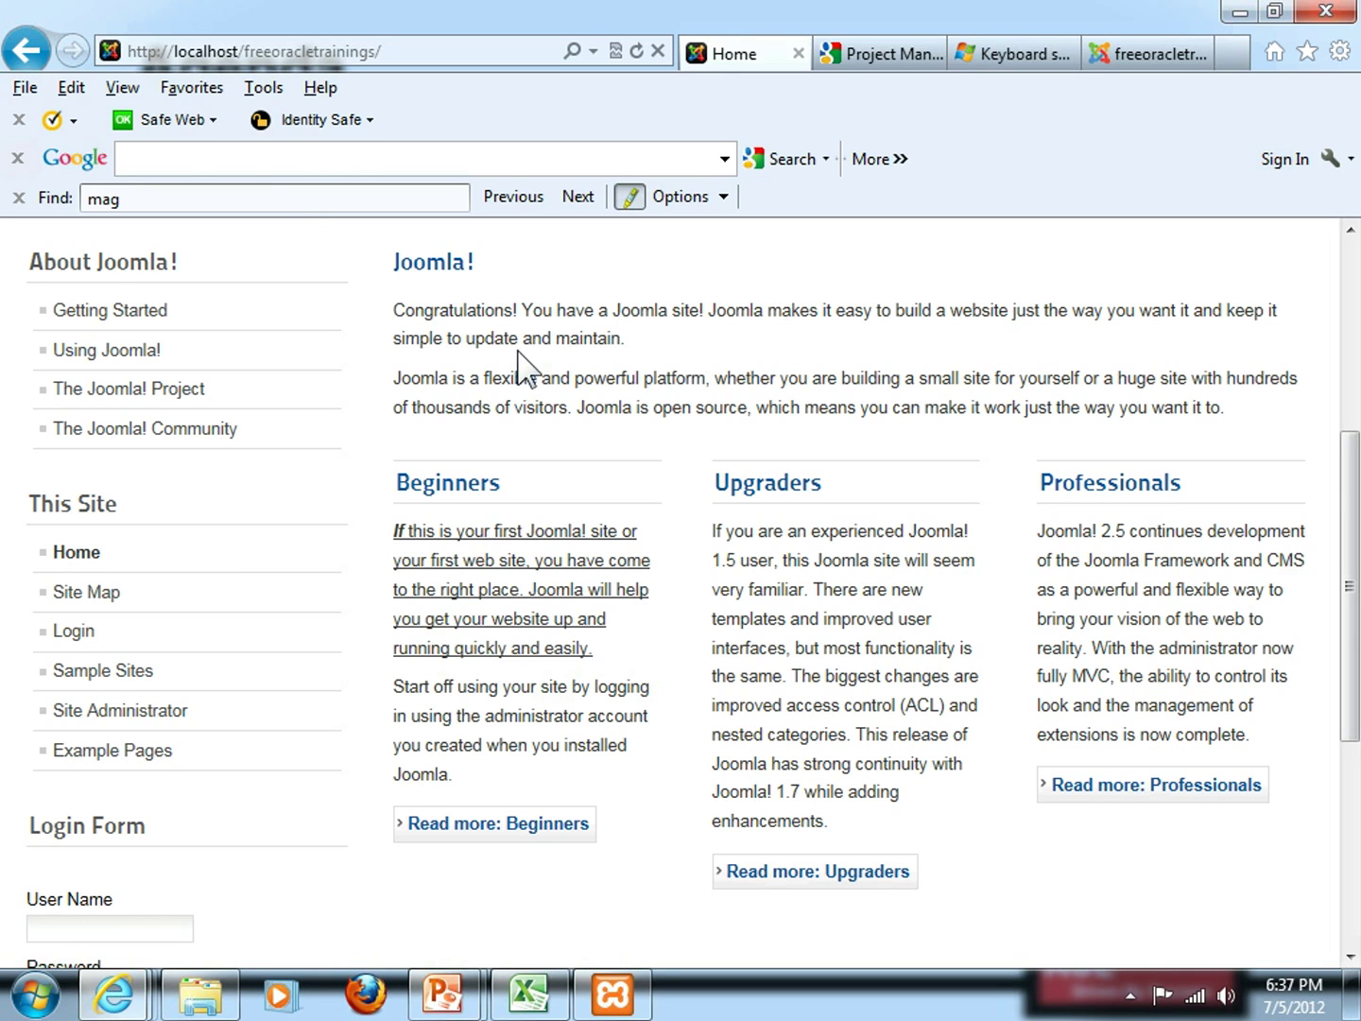
Check the Agenda slide, then return to the administrator's Category Manager page
key(alt+Tab)
key(alt+Tab)
key(alt+Tab)
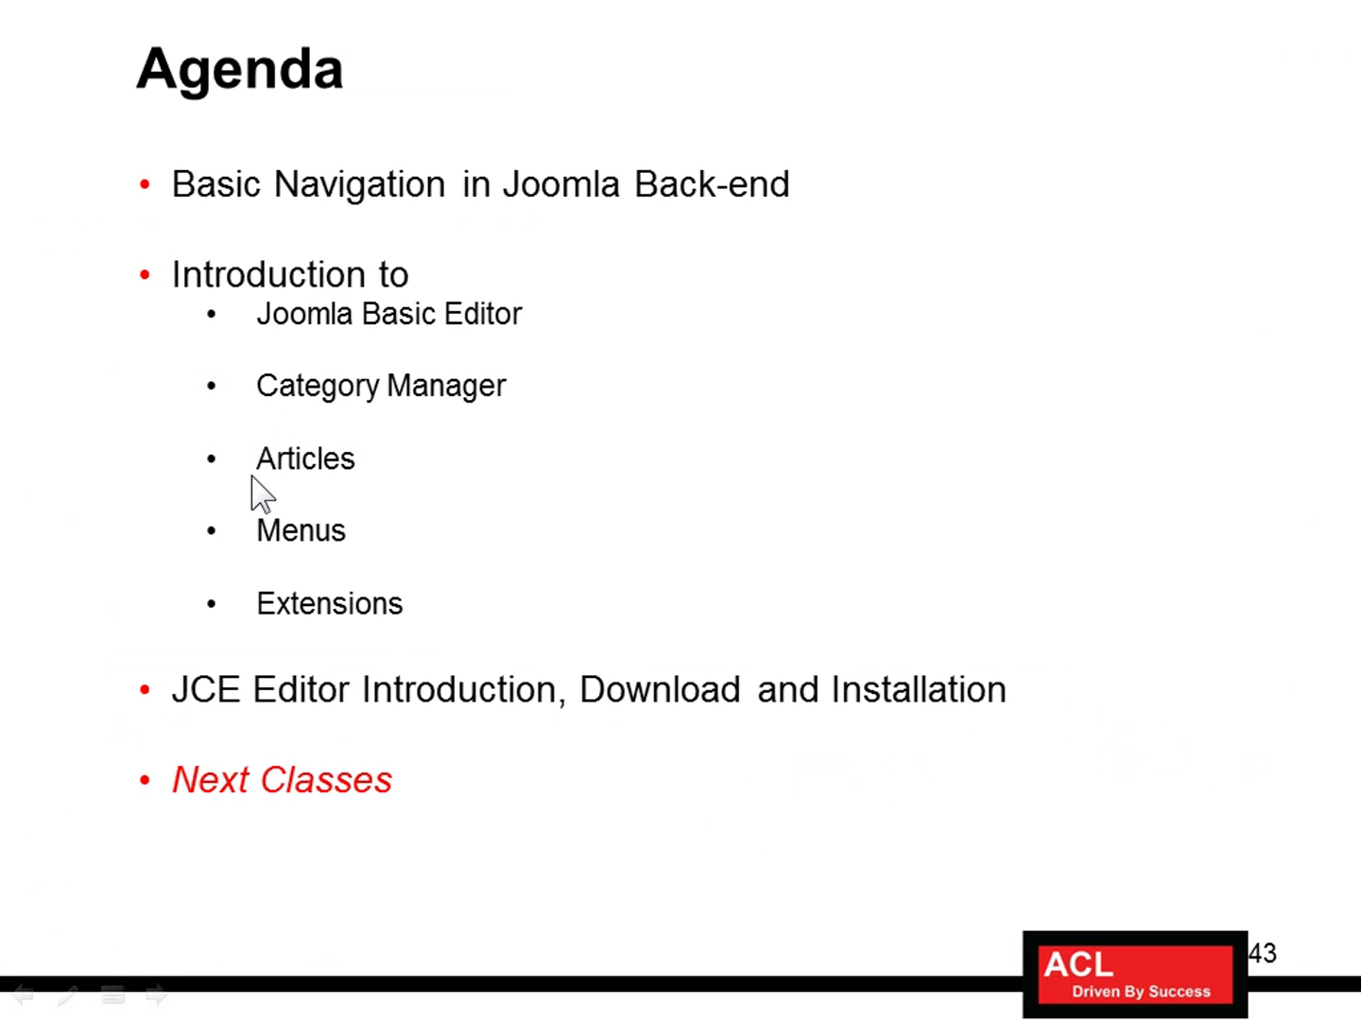
key(alt+Tab)
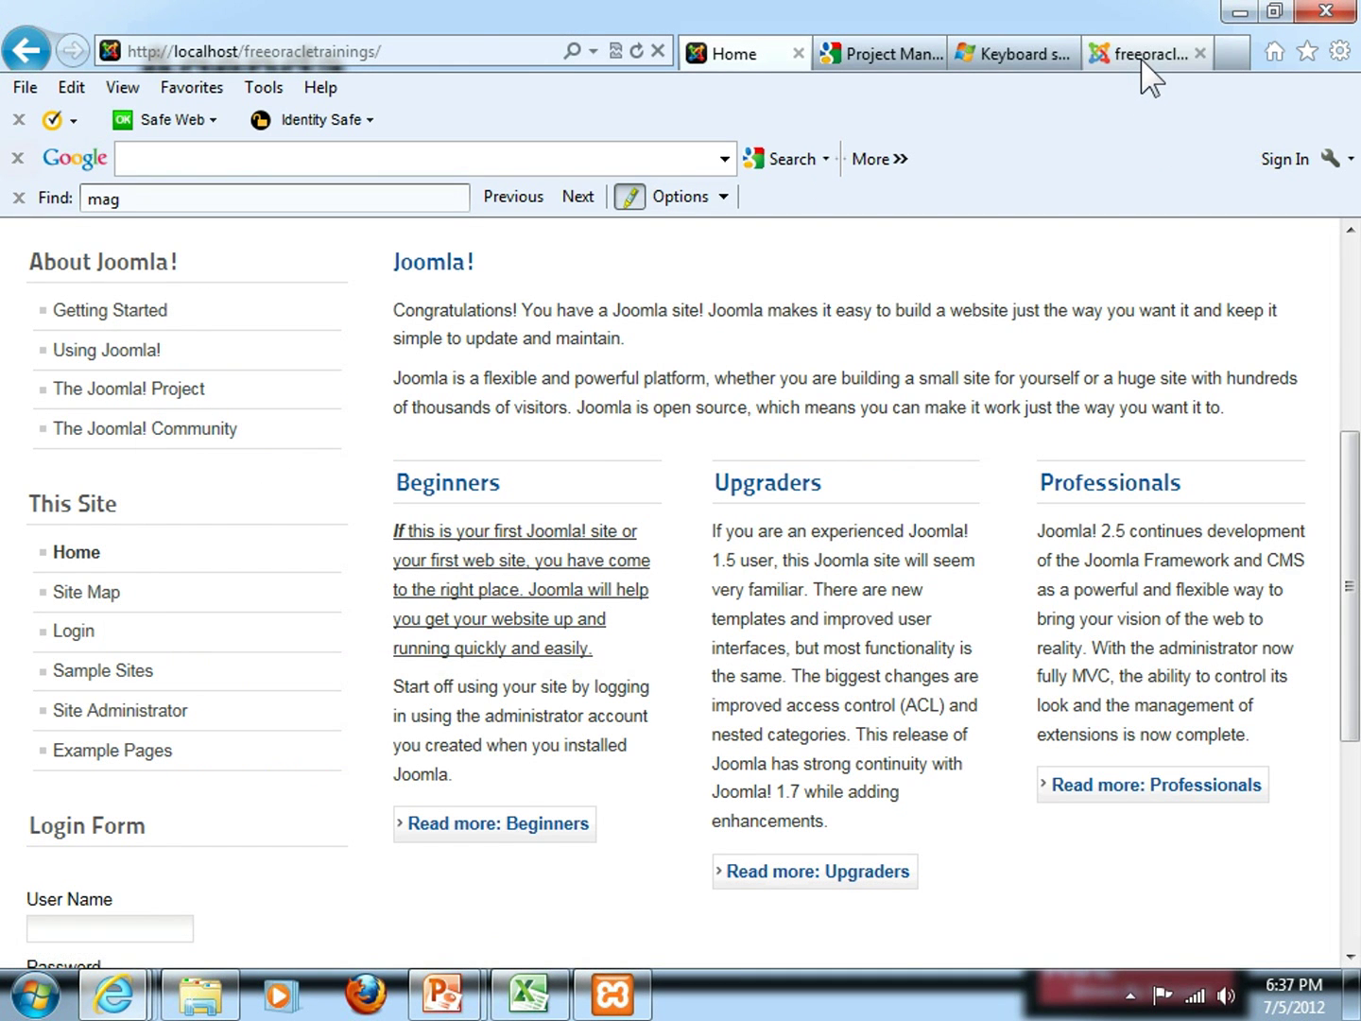
click(1142, 59)
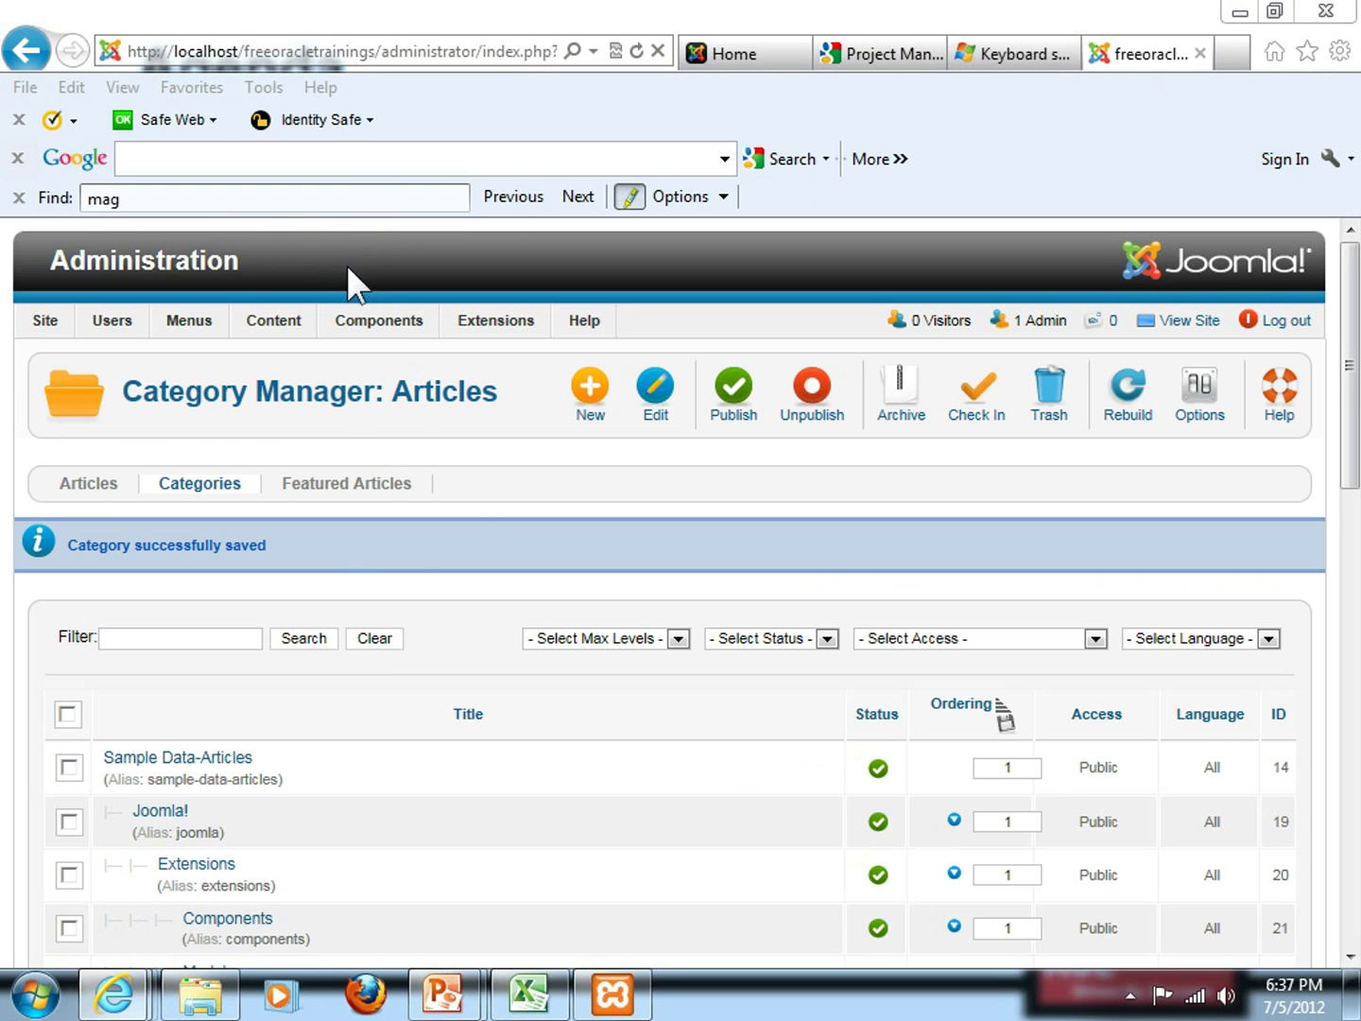
Open Content > Article Manager and scroll through the list of all articles
mouse_move(278, 325)
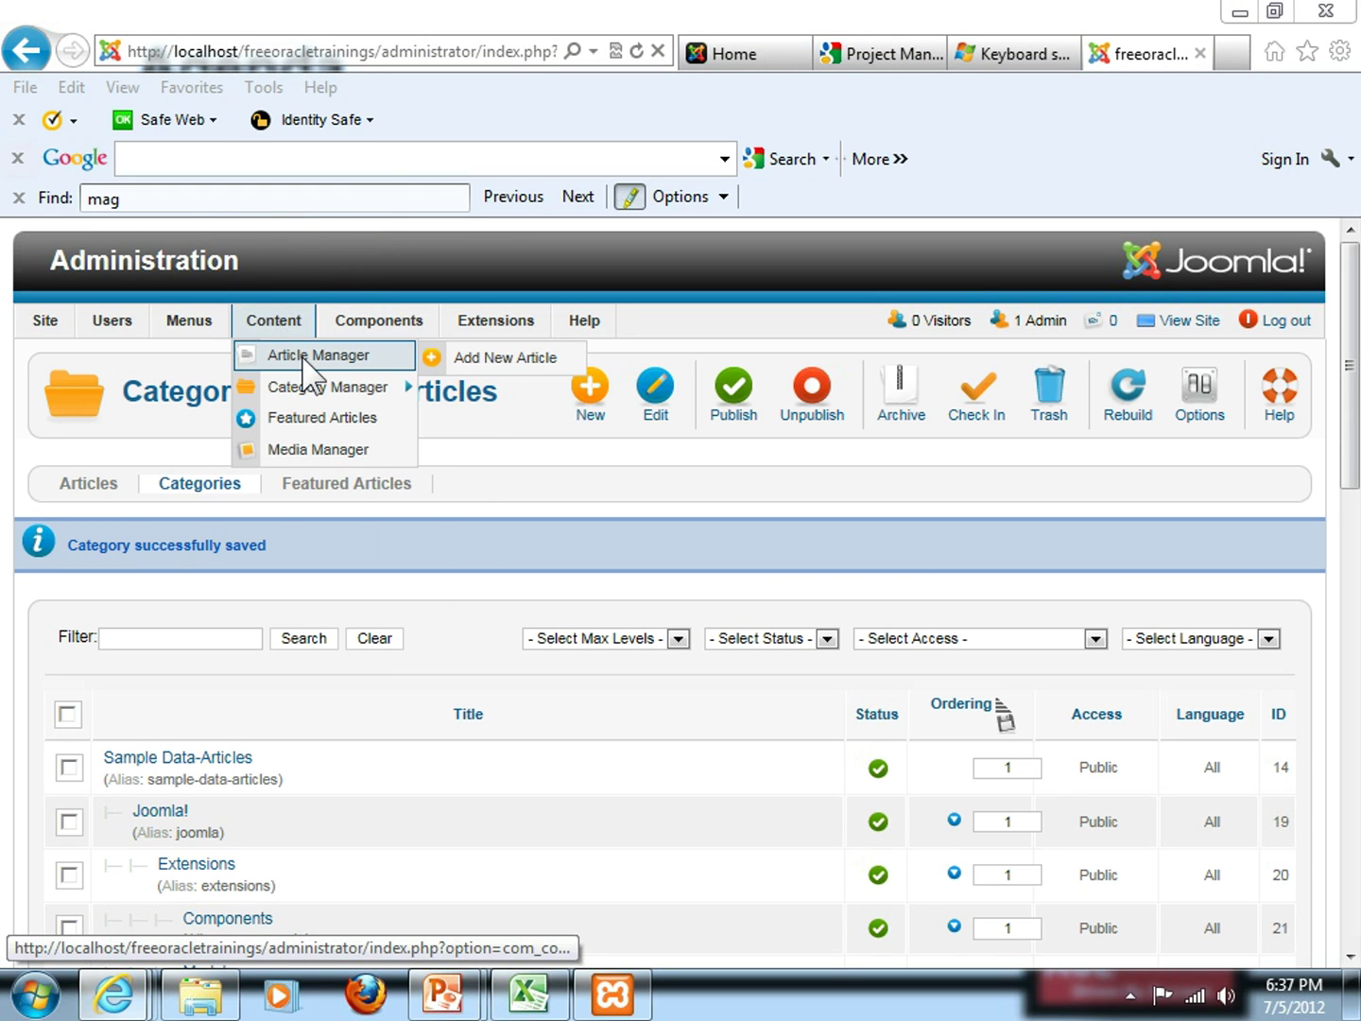
click(302, 361)
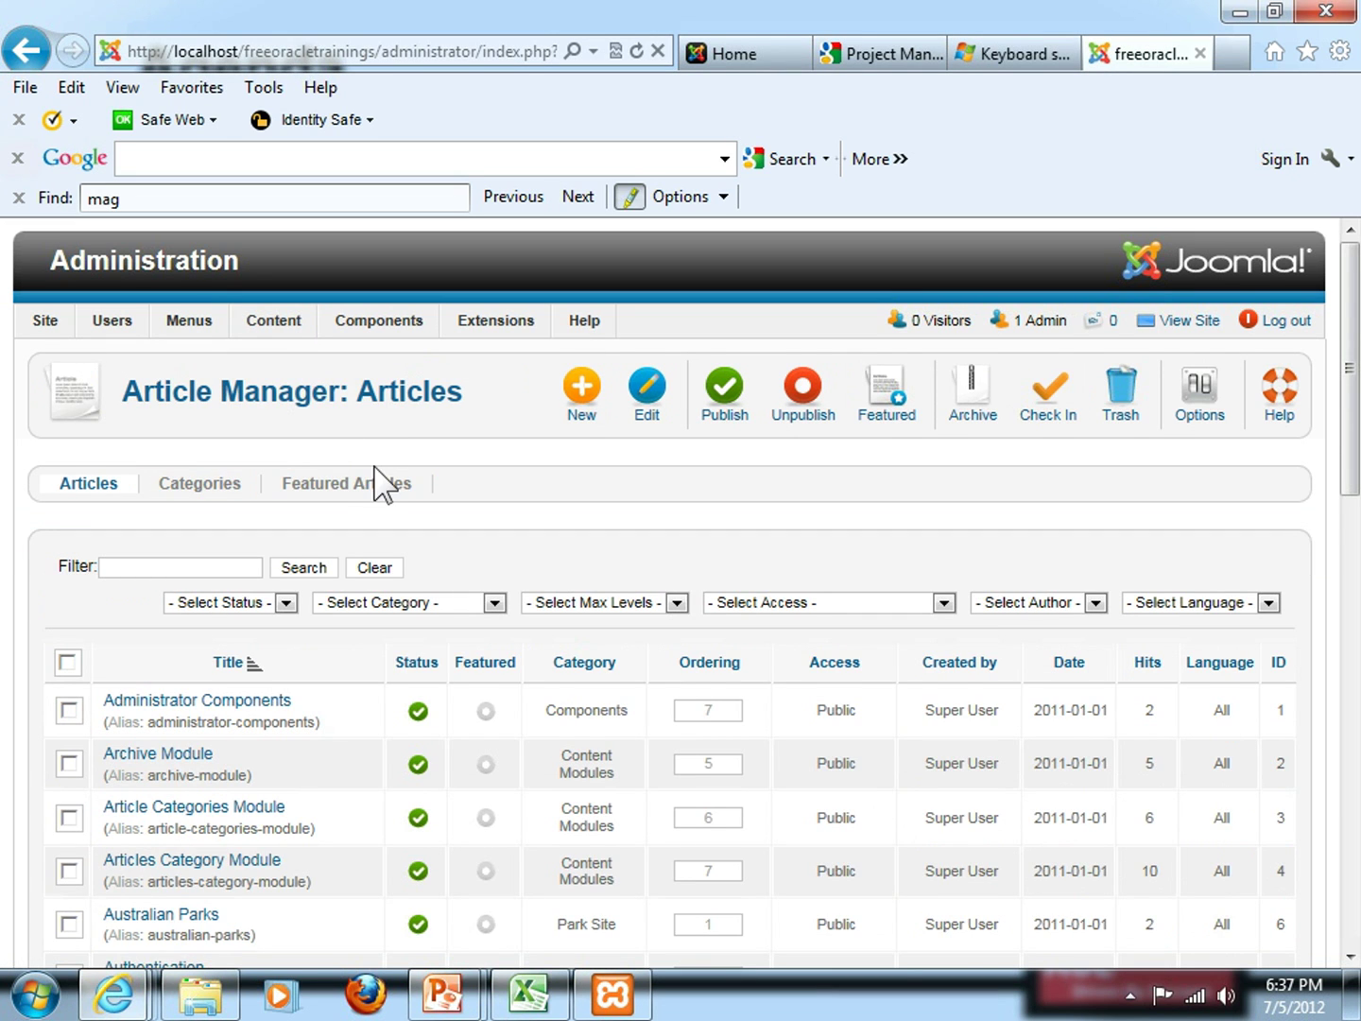
scroll(382, 483, down, 3)
scroll(381, 484, down, 7)
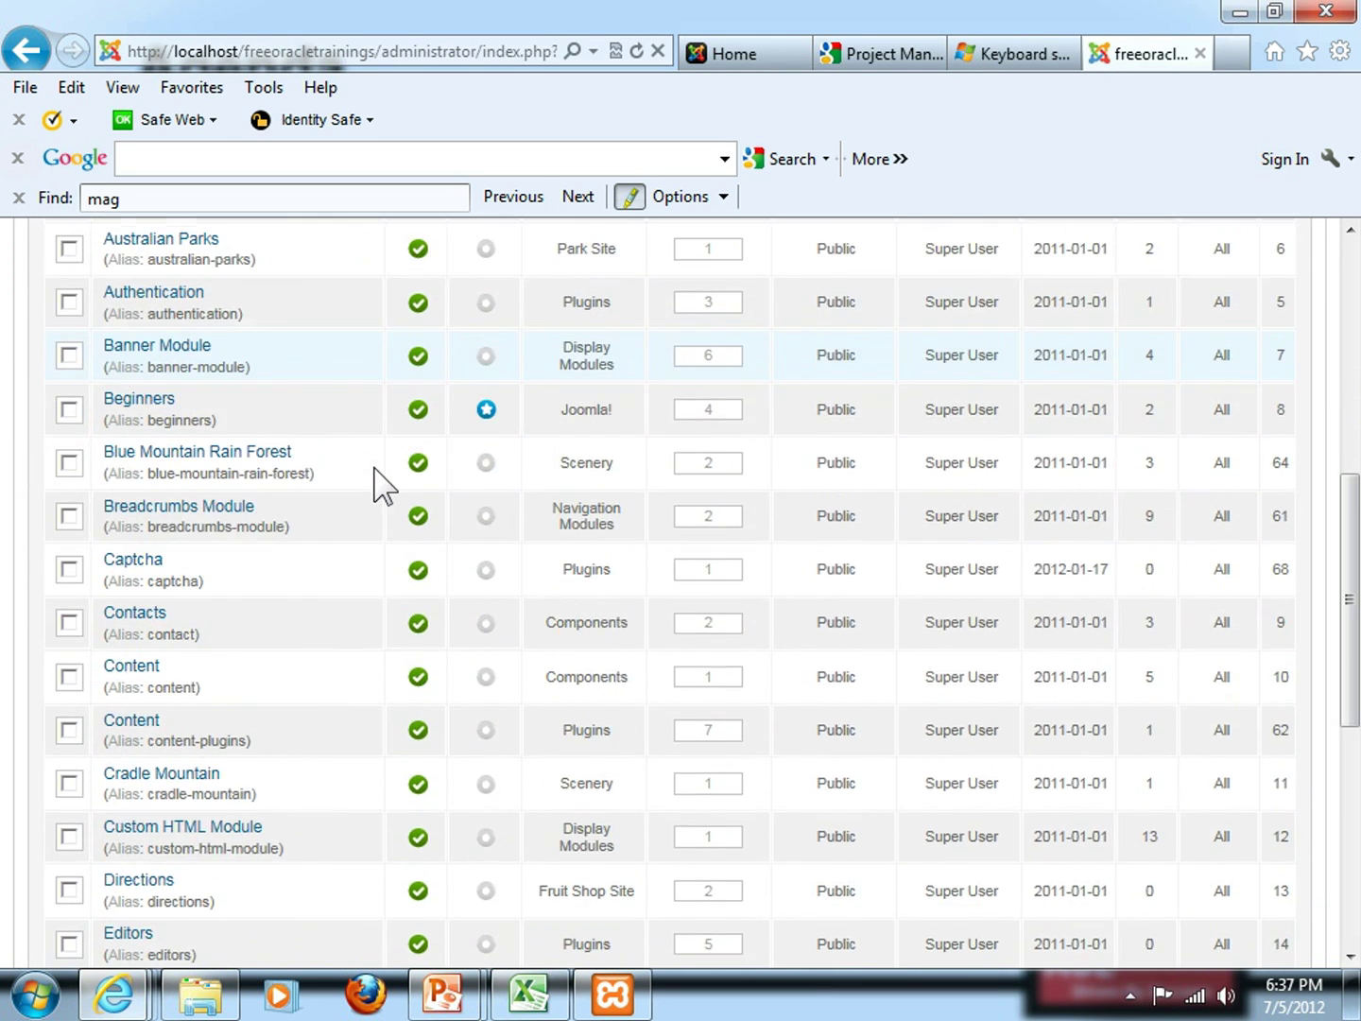
scroll(382, 484, down, 6)
scroll(373, 468, up, 15)
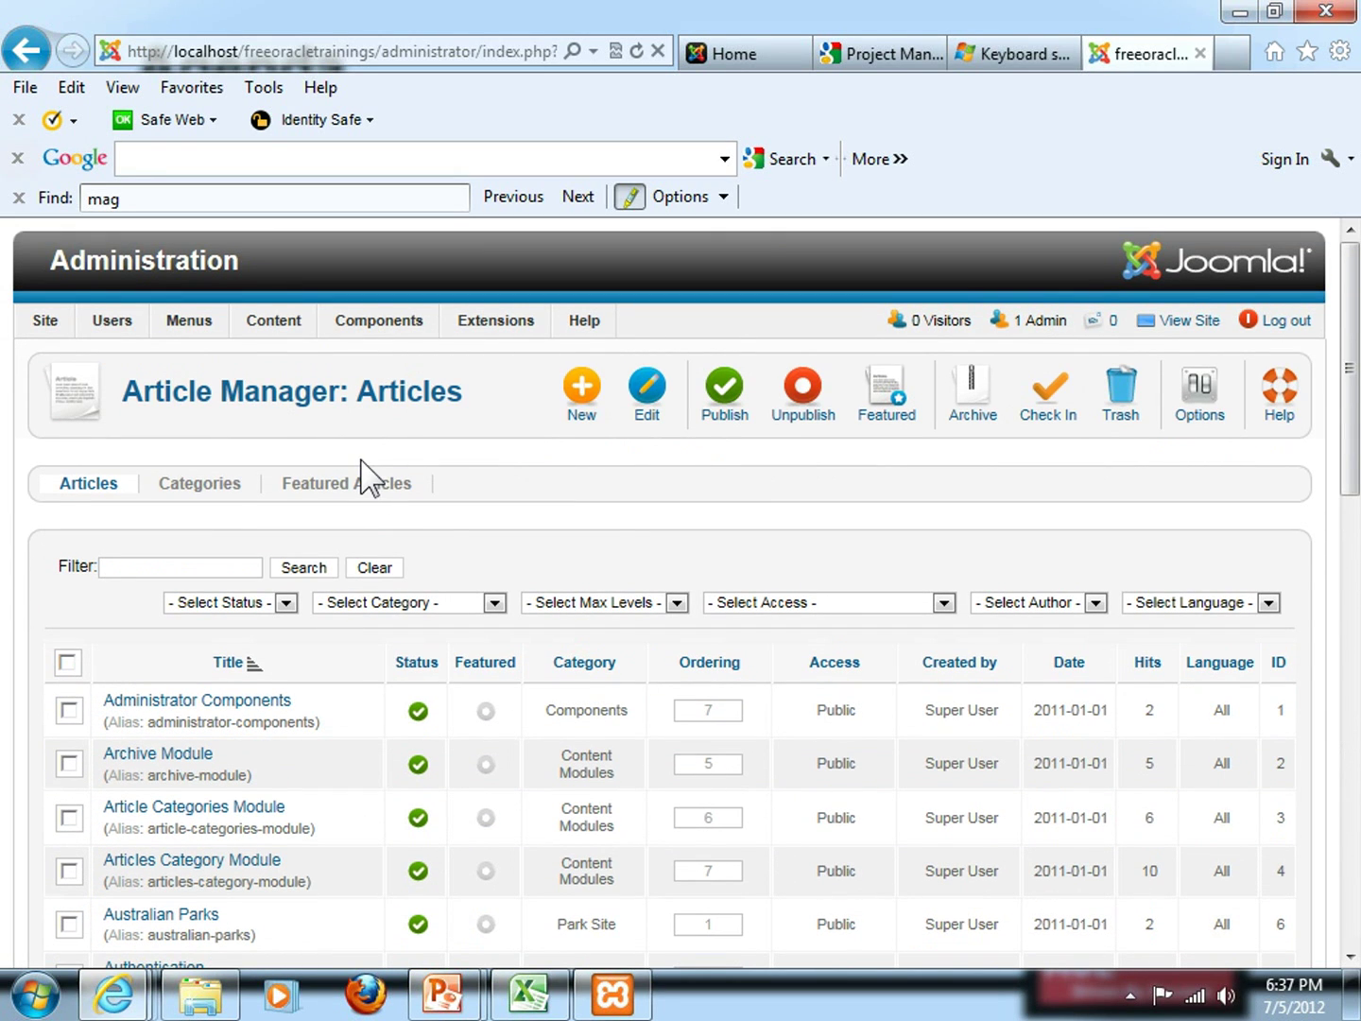
Start a new article titled 'Overview of', then show slide 40 on categories, menus, articles
click(582, 412)
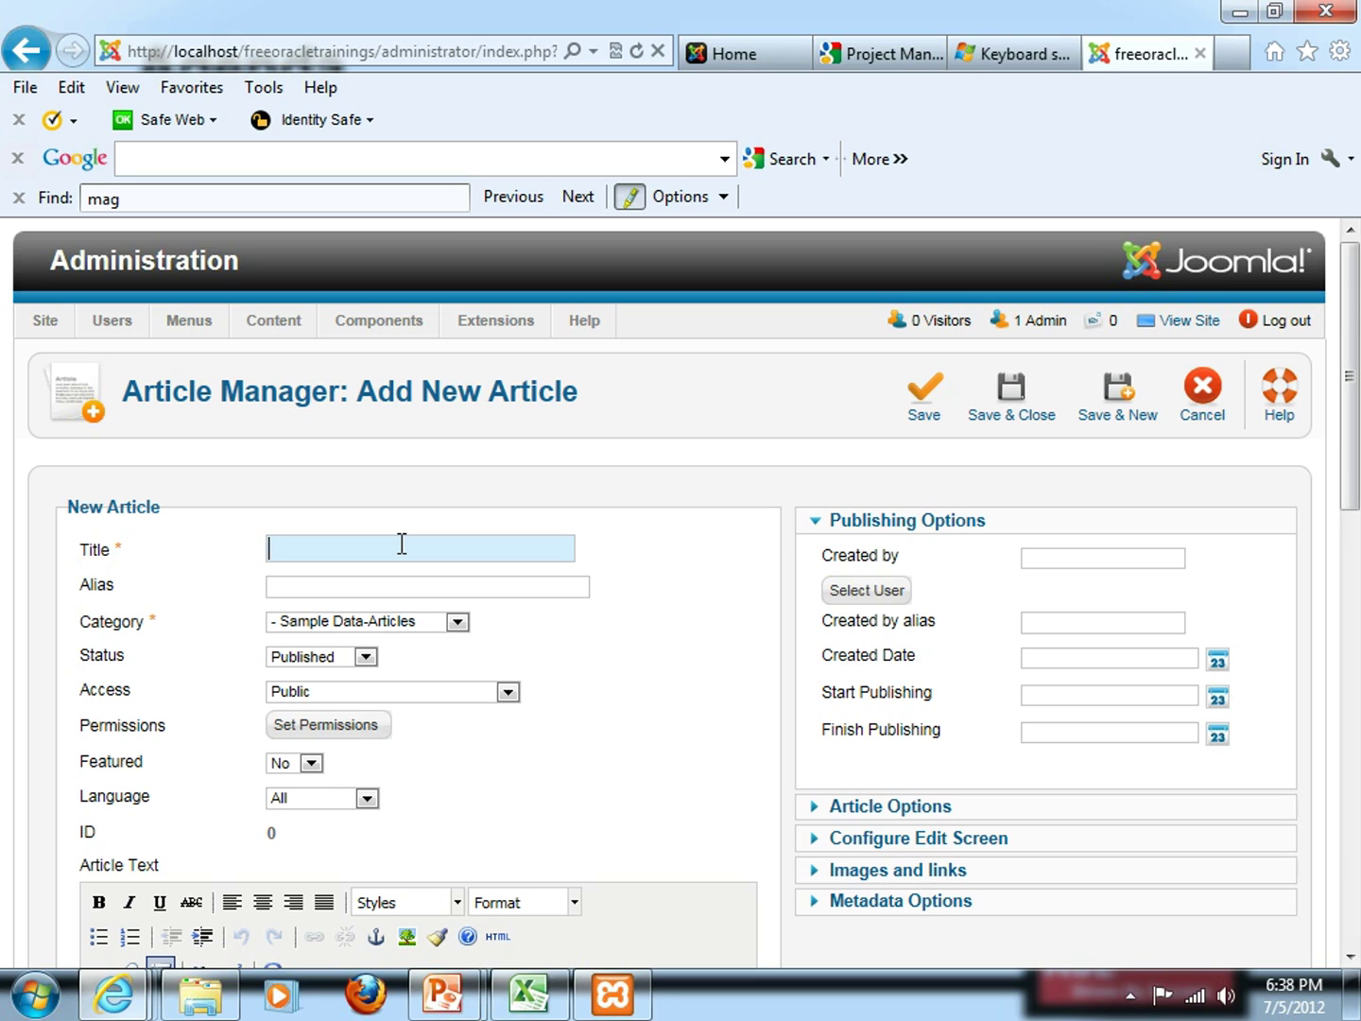
text(Overview of)
key(alt+Tab)
key(Left)
key(Left)
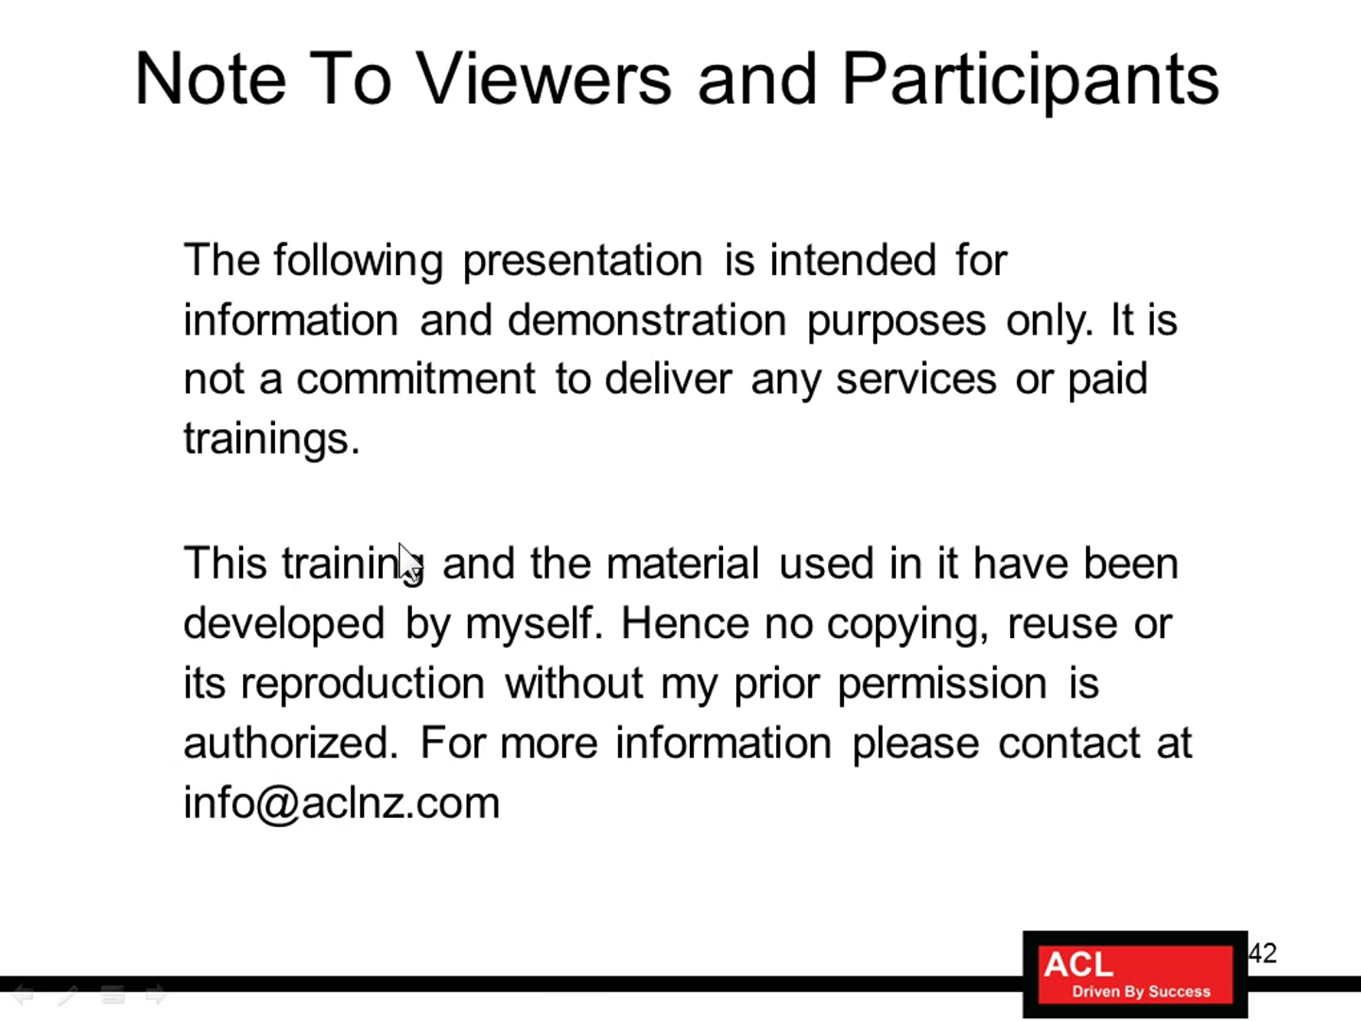
key(Left)
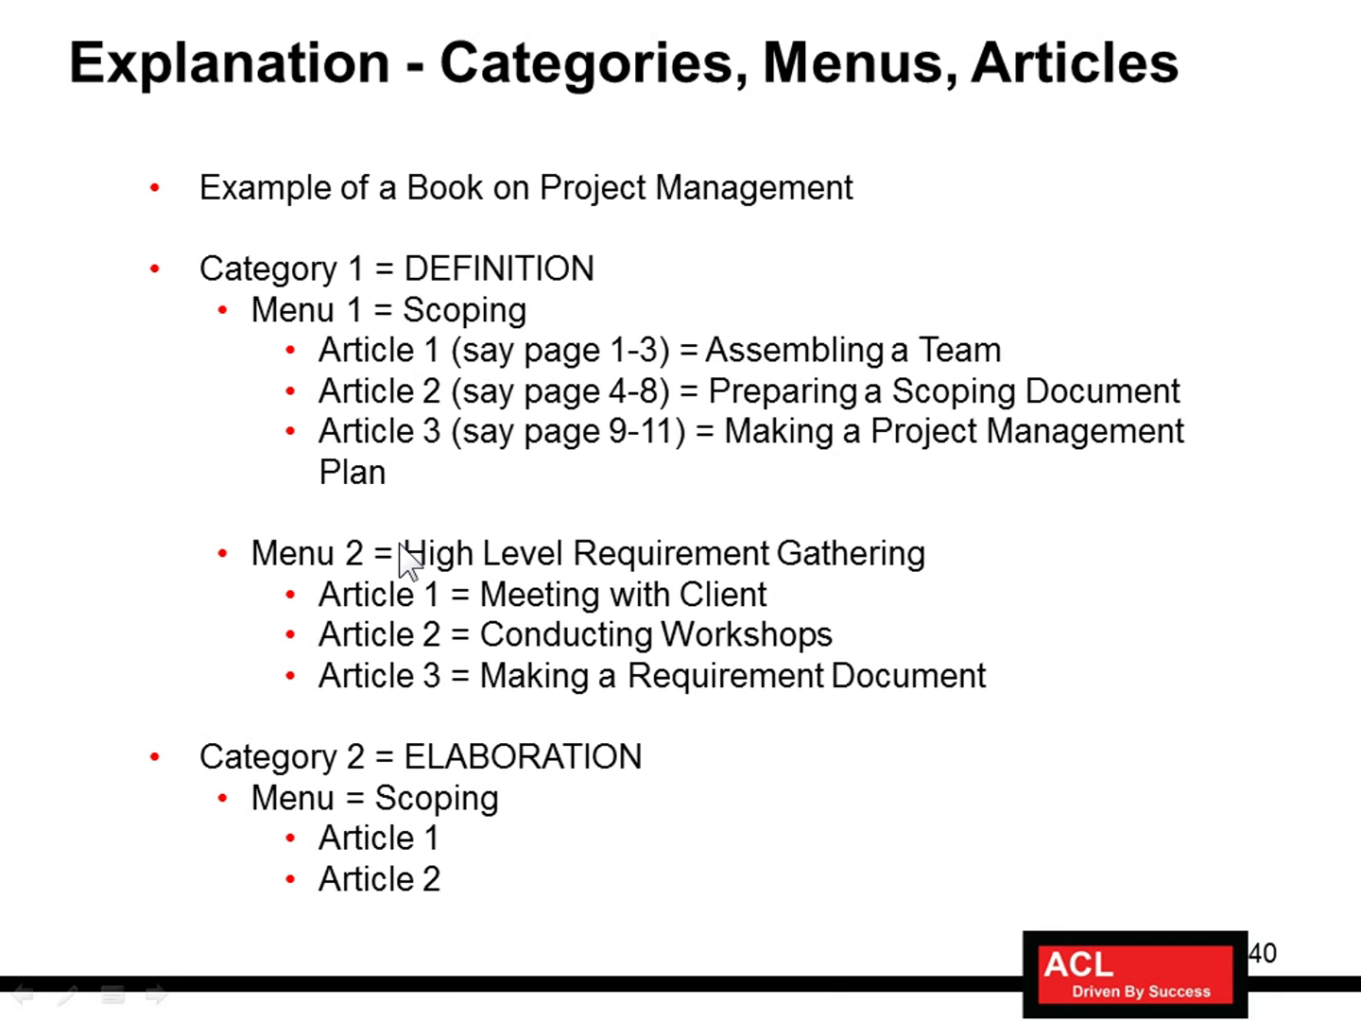
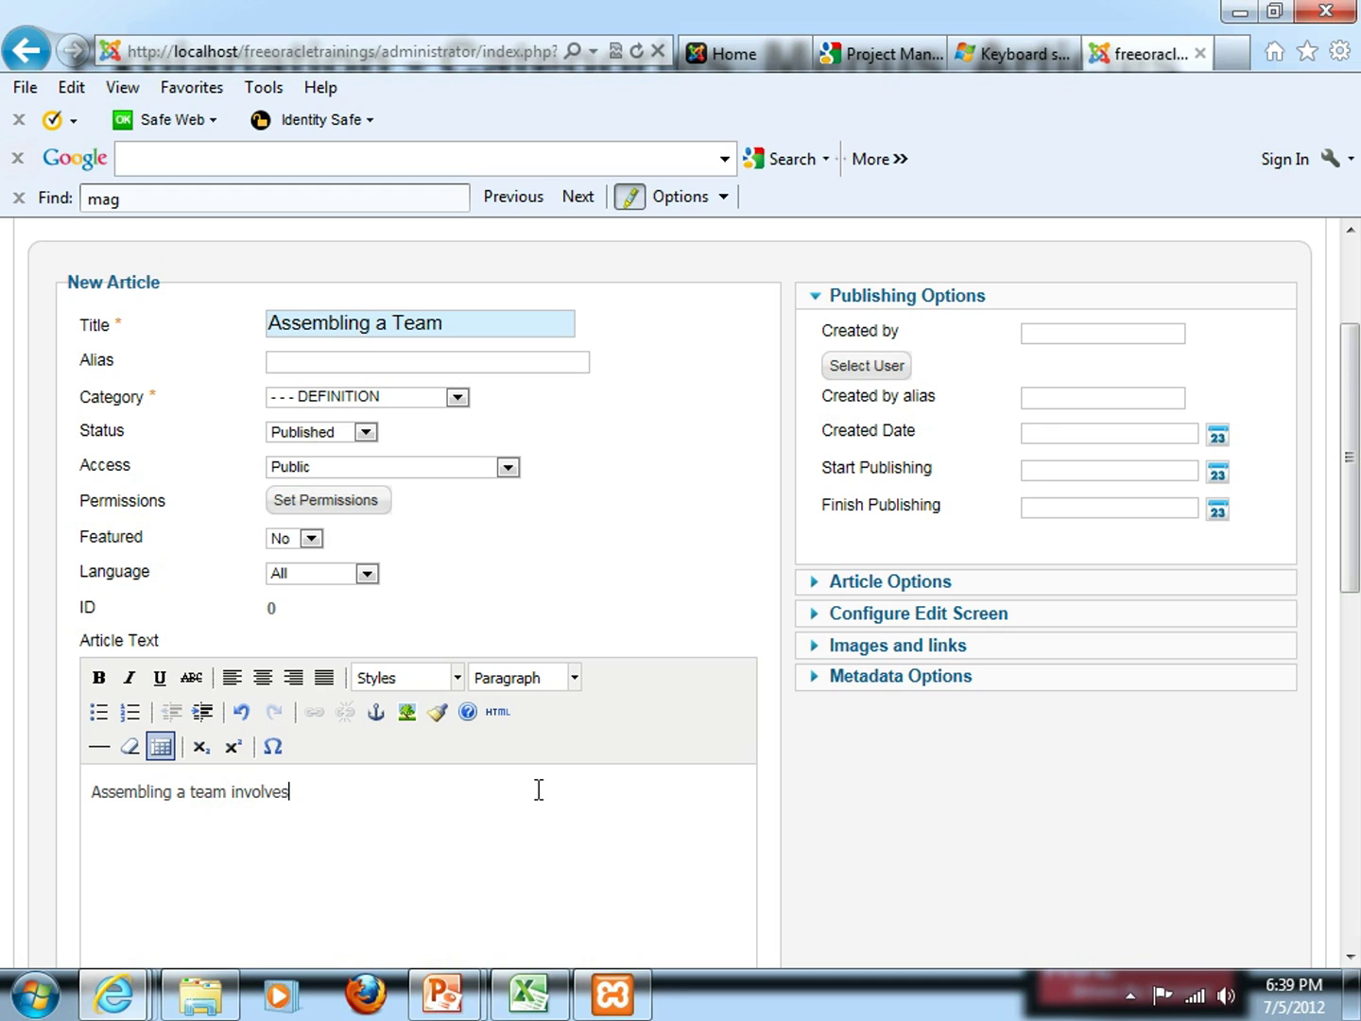
Continue the body text with 'interviewing the team members, shortlisting and final approval from the Project manager.'
scroll(532, 799, down, 1)
text(in)
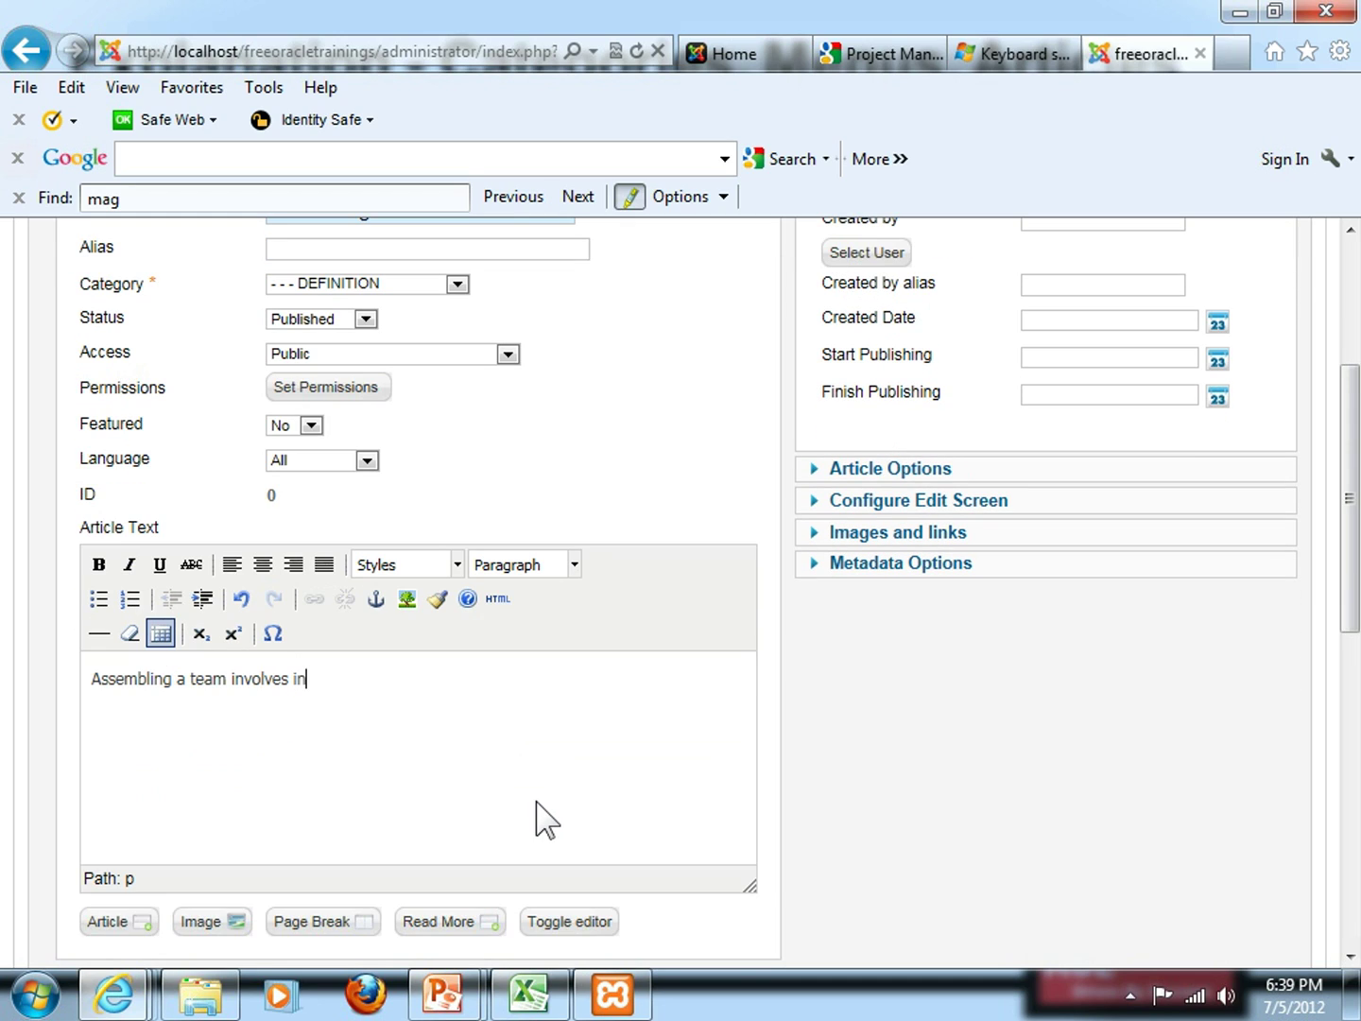
text(terviewing the team members)
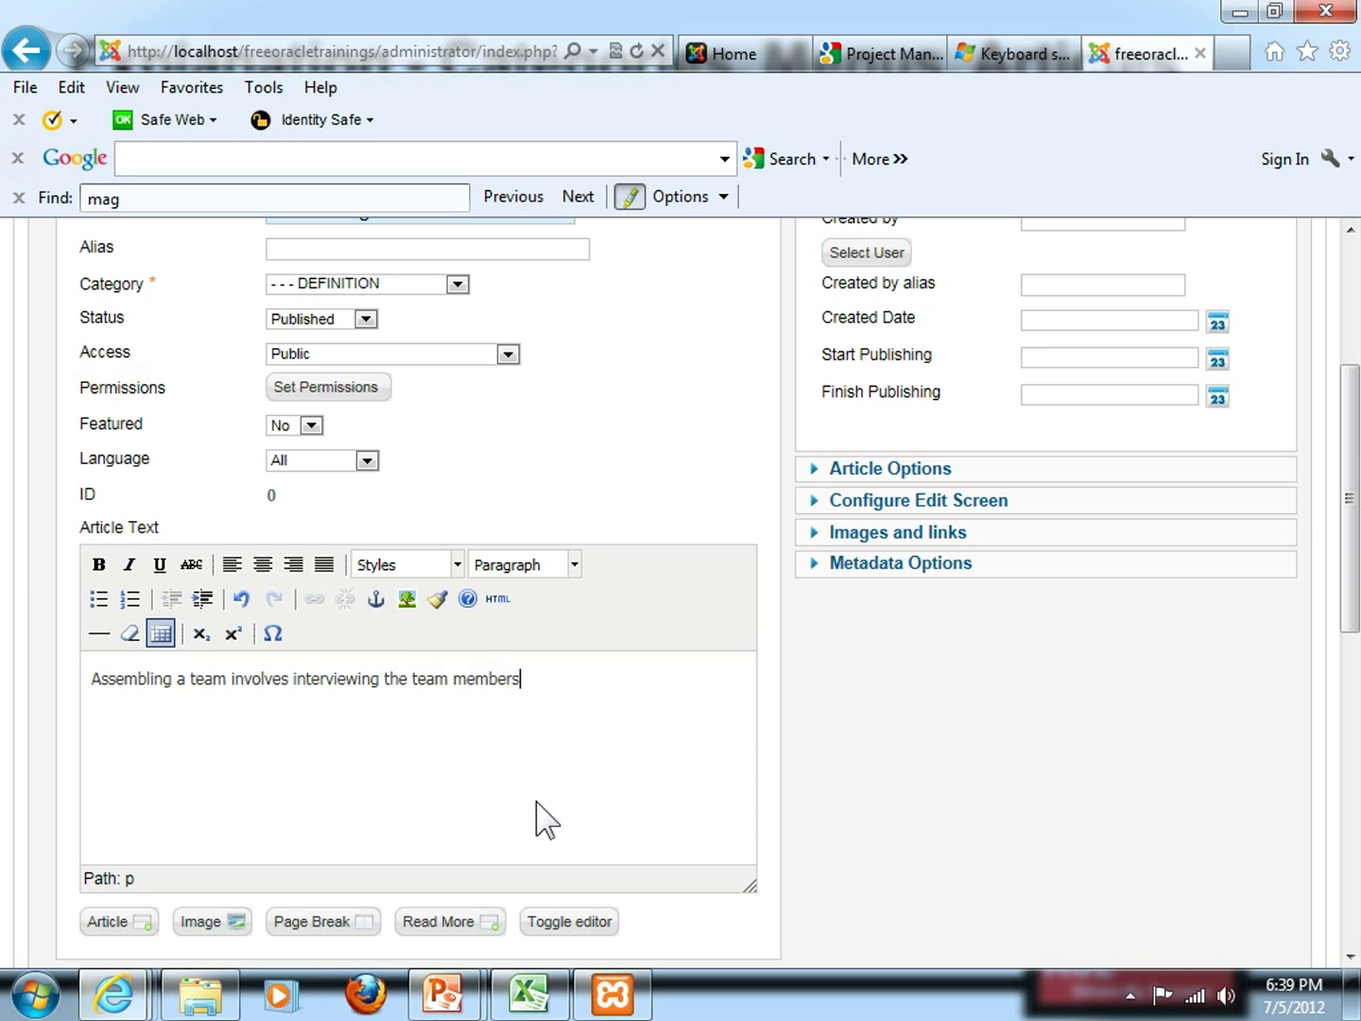
text(, shortlinsting)
key(Left)
key(Left)
key(Left)
key(Left)
key(Left)
key(Left)
key(Left)
key(End)
text(and fi)
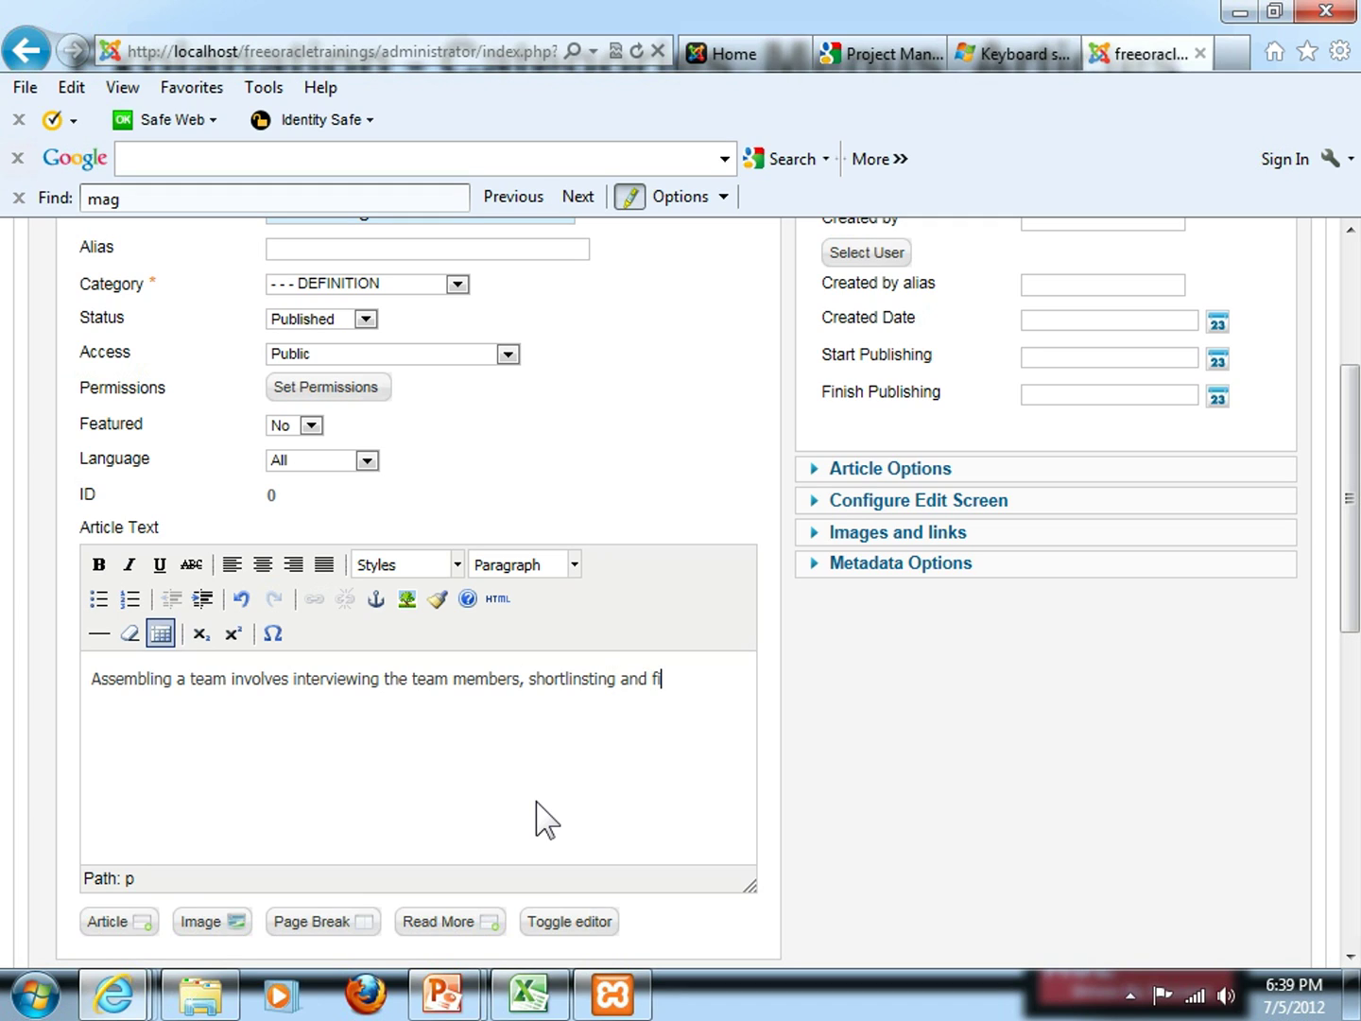
text(nal approval from the Projec)
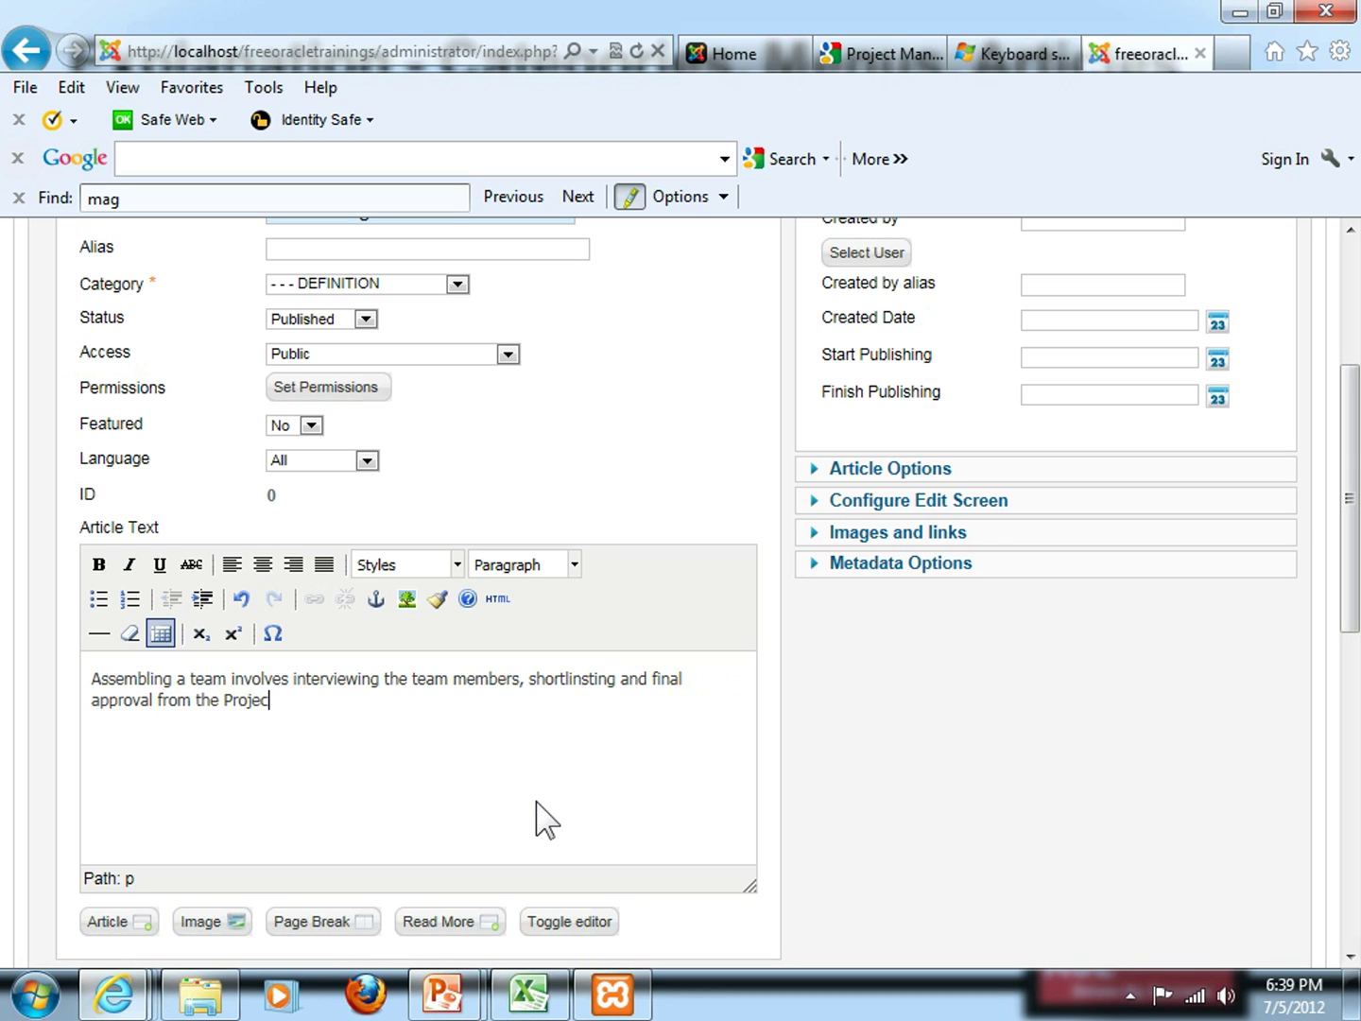
text(t manager.)
Capitalise 'Manager' in the sentence, then select the title 'Assembling a Team'
key(Left)
key(Left)
key(Left)
key(Left)
key(Left)
key(Left)
key(Left)
key(shift+Left)
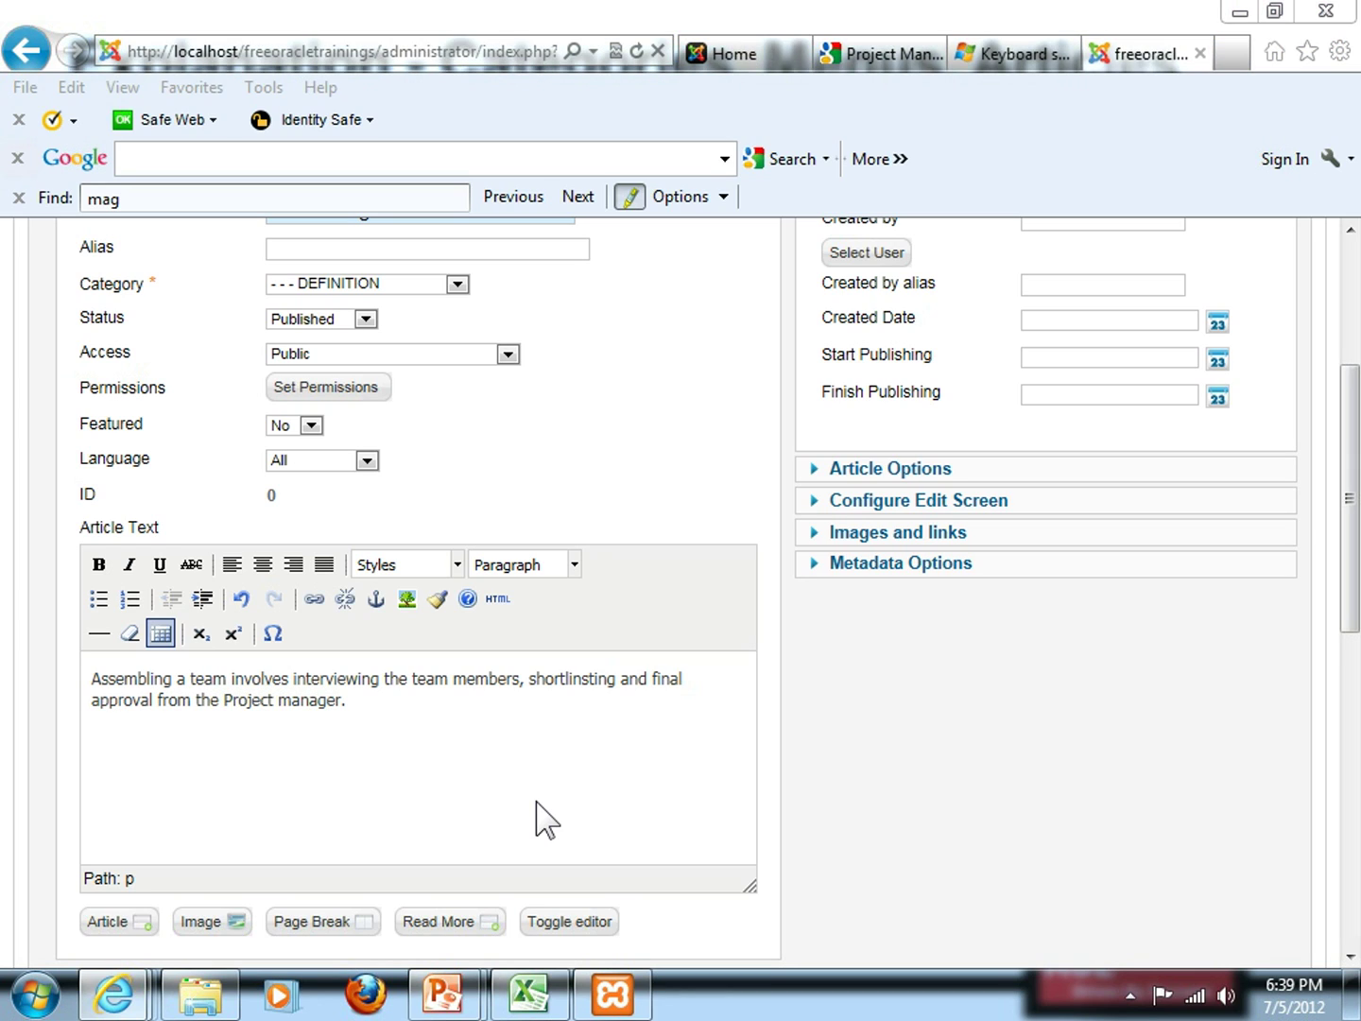
click(289, 714)
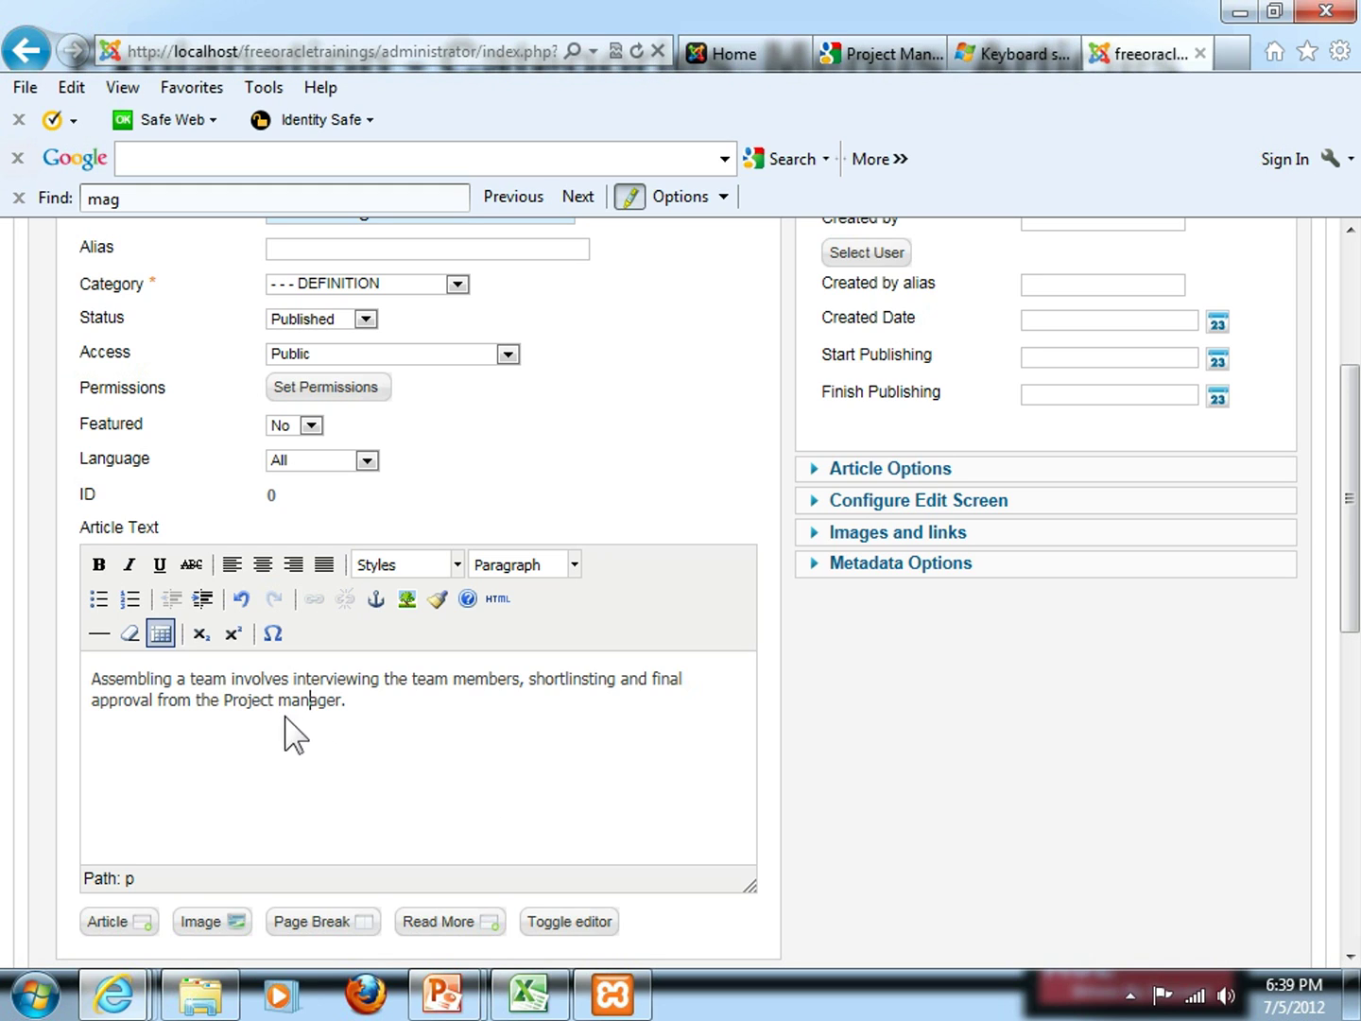
key(shift+Left)
text(M)
scroll(595, 495, up, 2)
drag(464, 322, 324, 322)
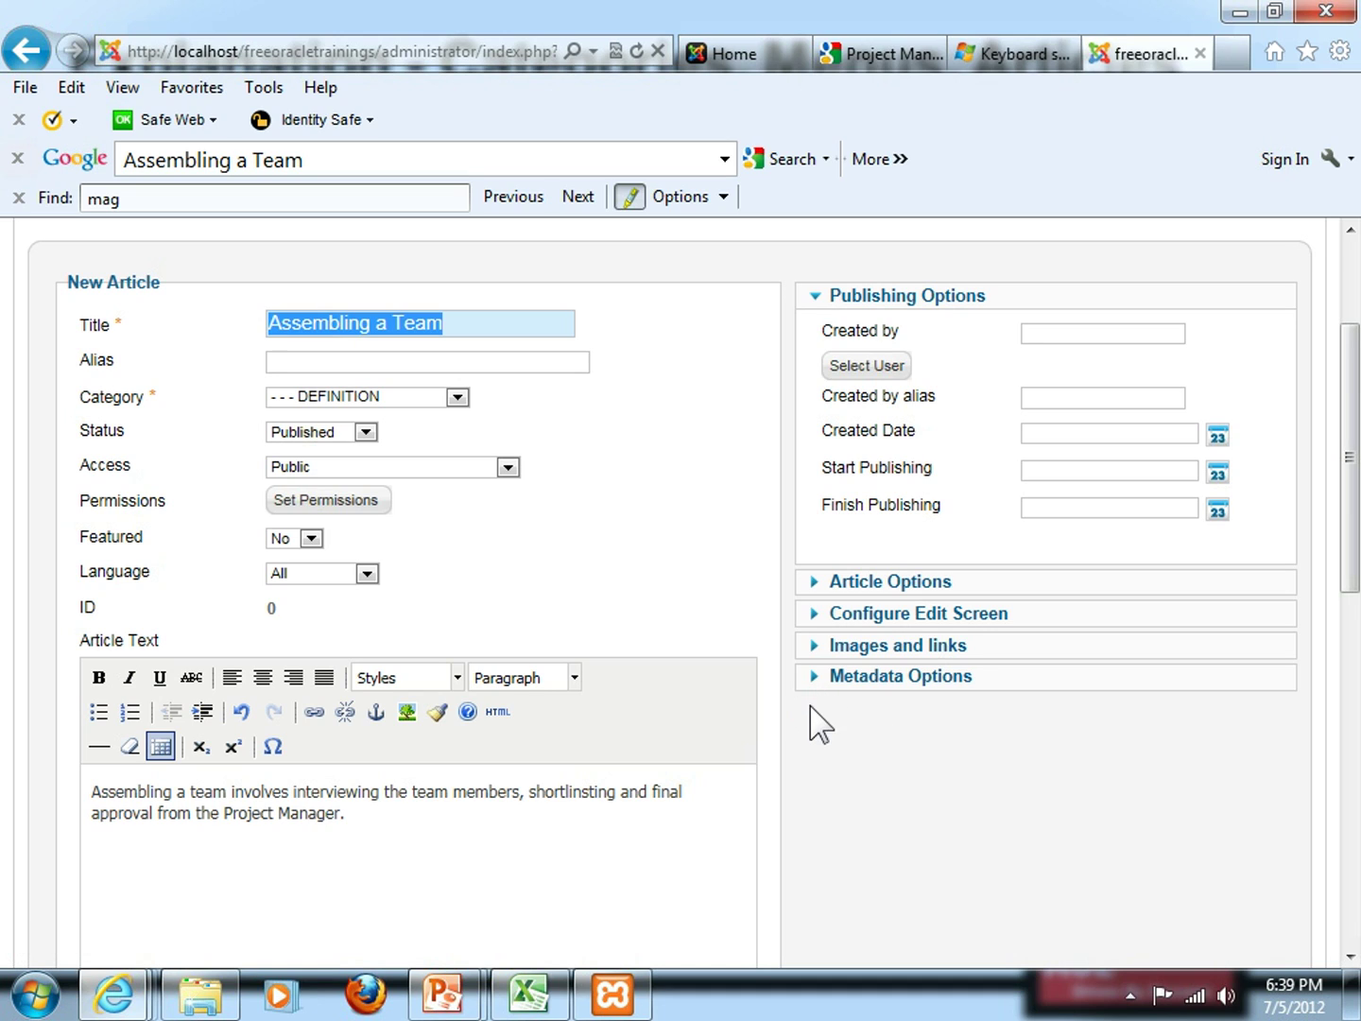
Expand Metadata Options and paste the title 'Assembling a Team' into Meta Description
scroll(1034, 805, down, 3)
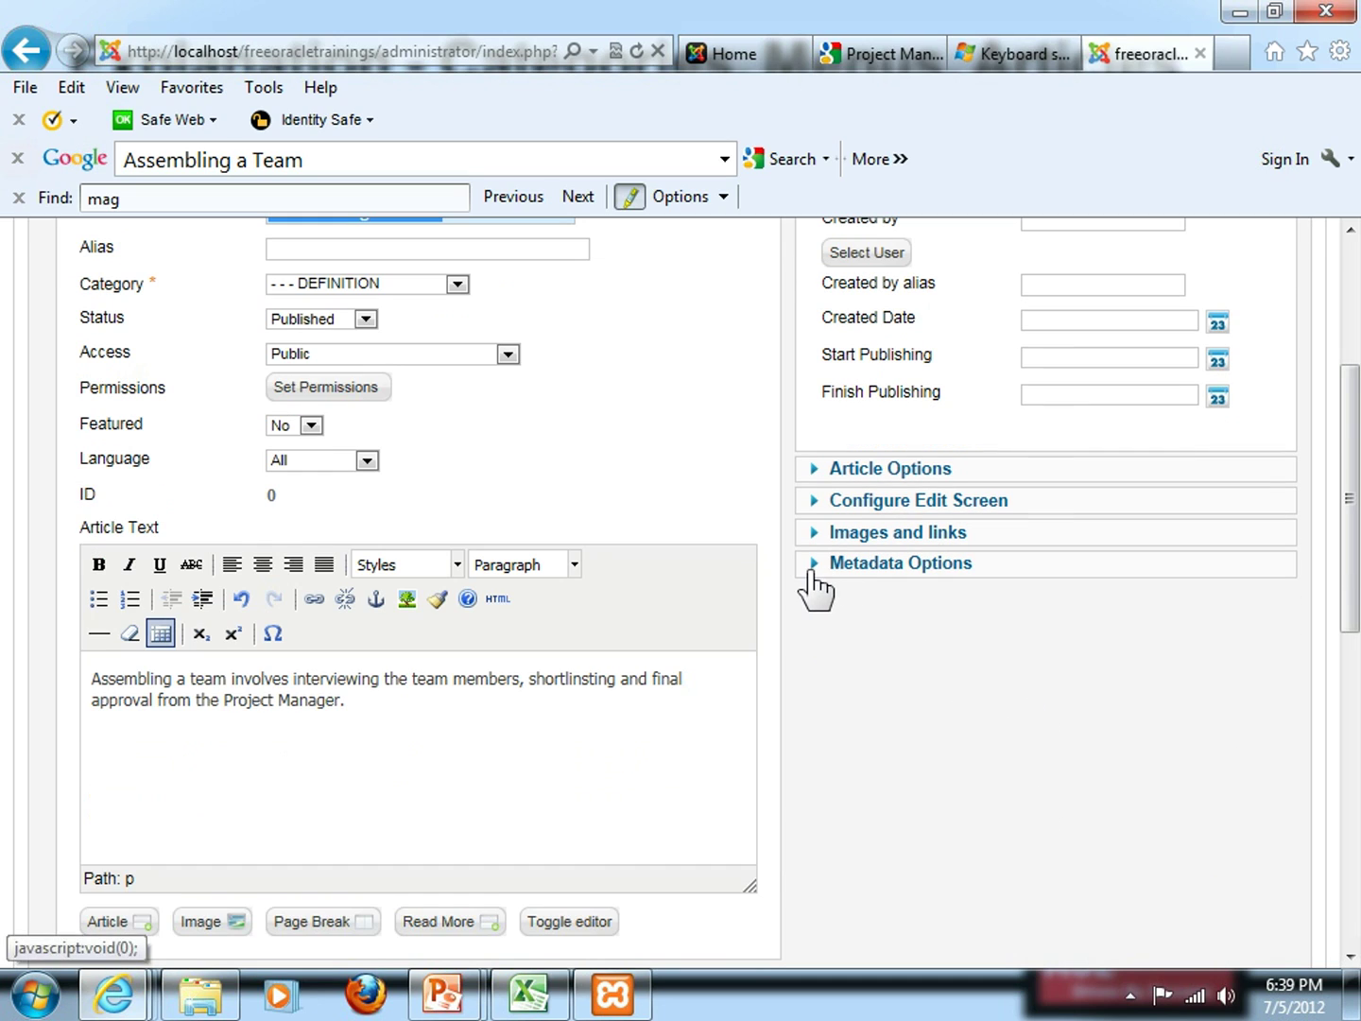
click(812, 581)
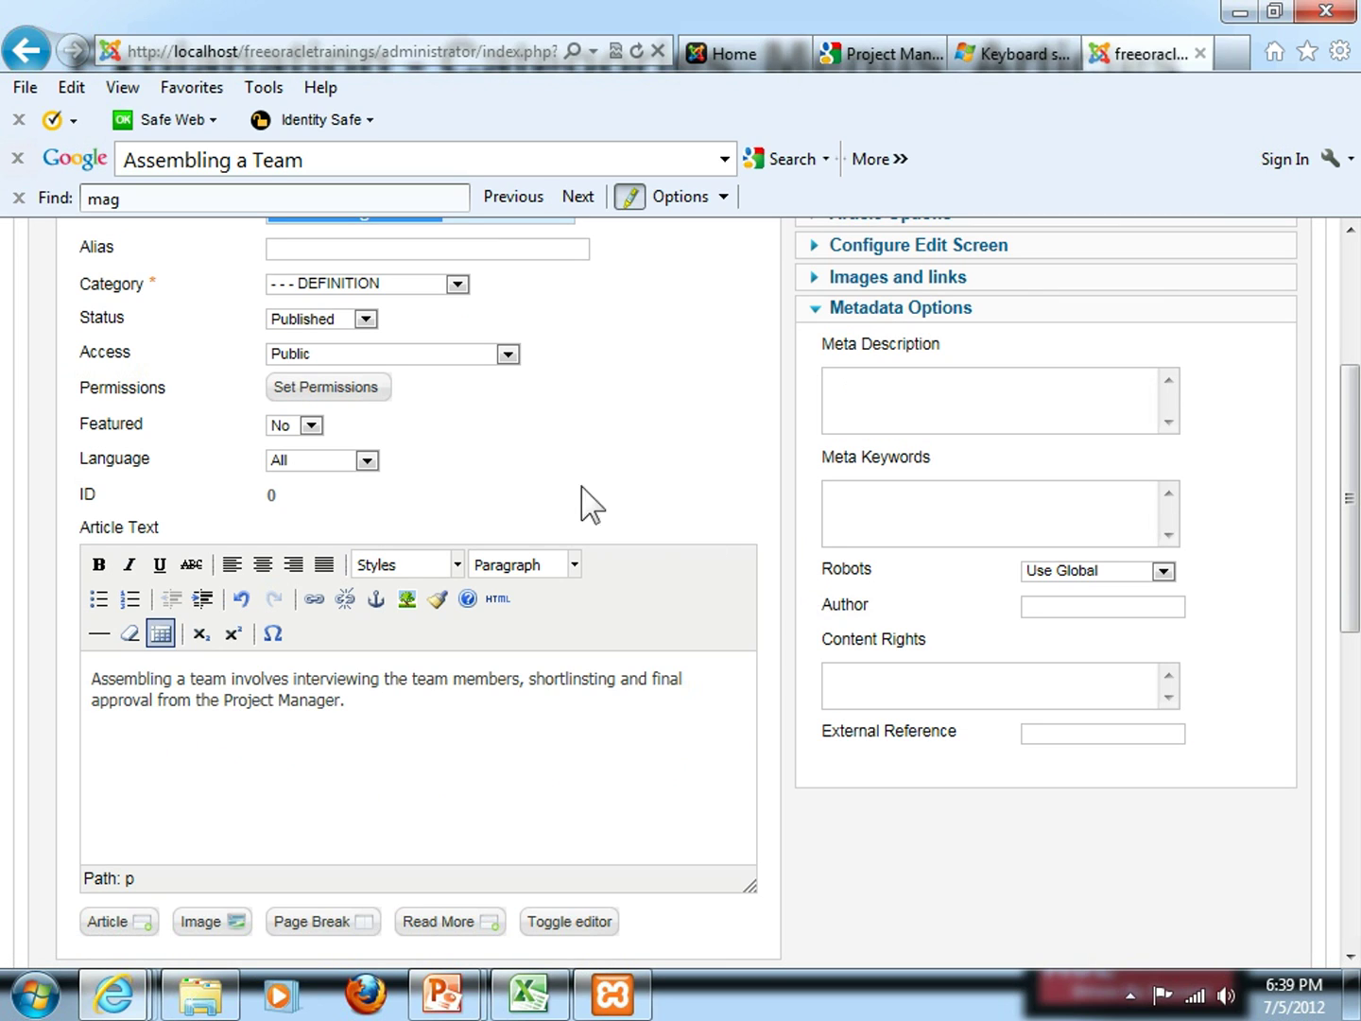
click(934, 405)
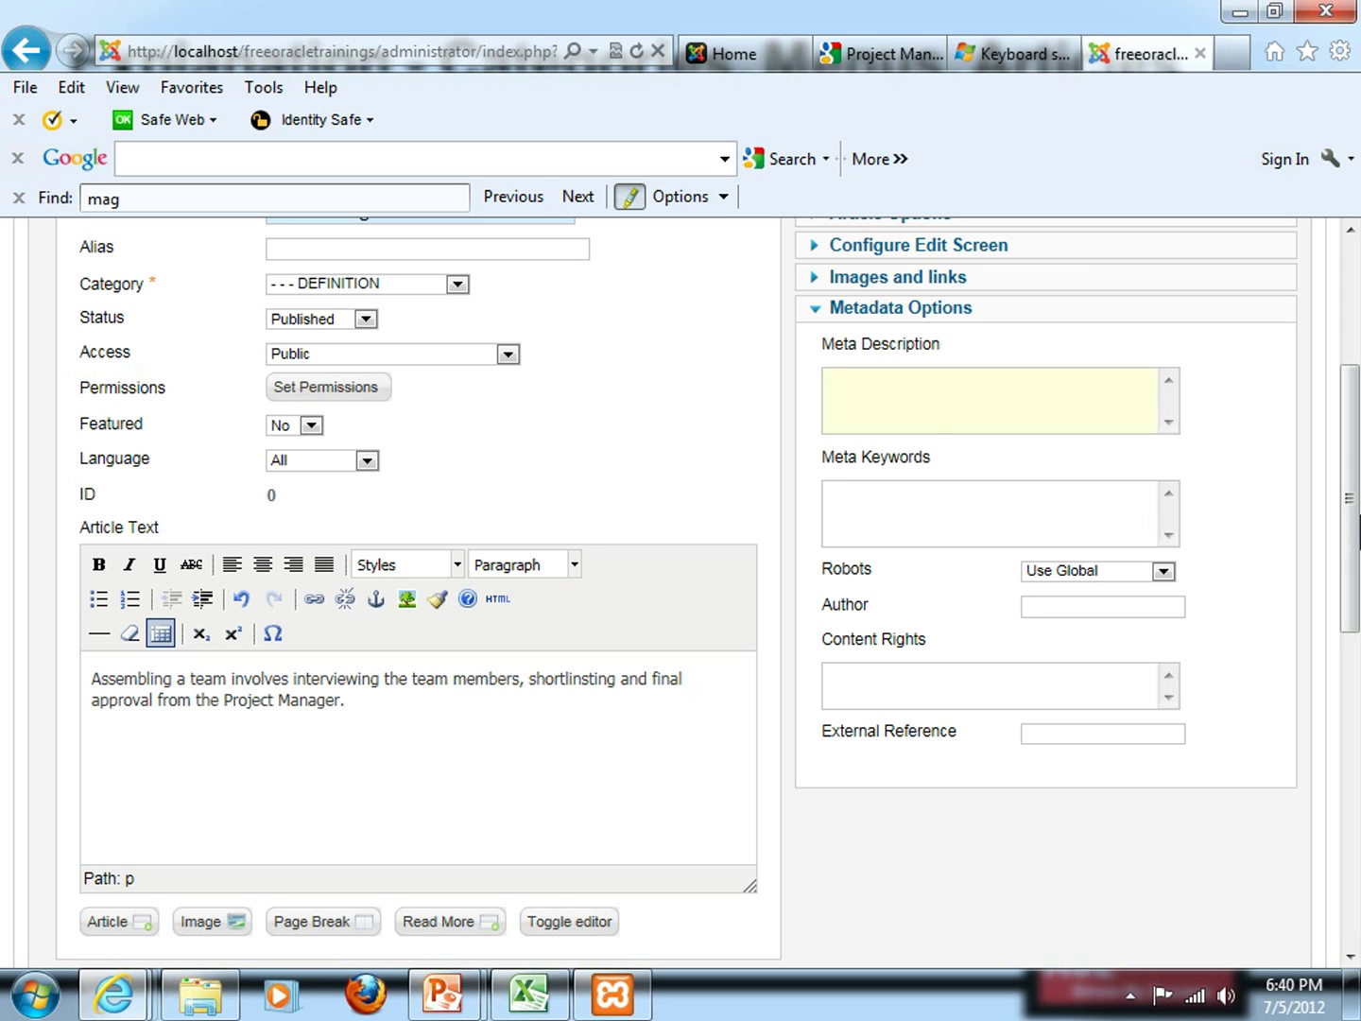
drag(1351, 541, 1349, 467)
click(494, 399)
drag(493, 399, 267, 404)
key(ctrl+c)
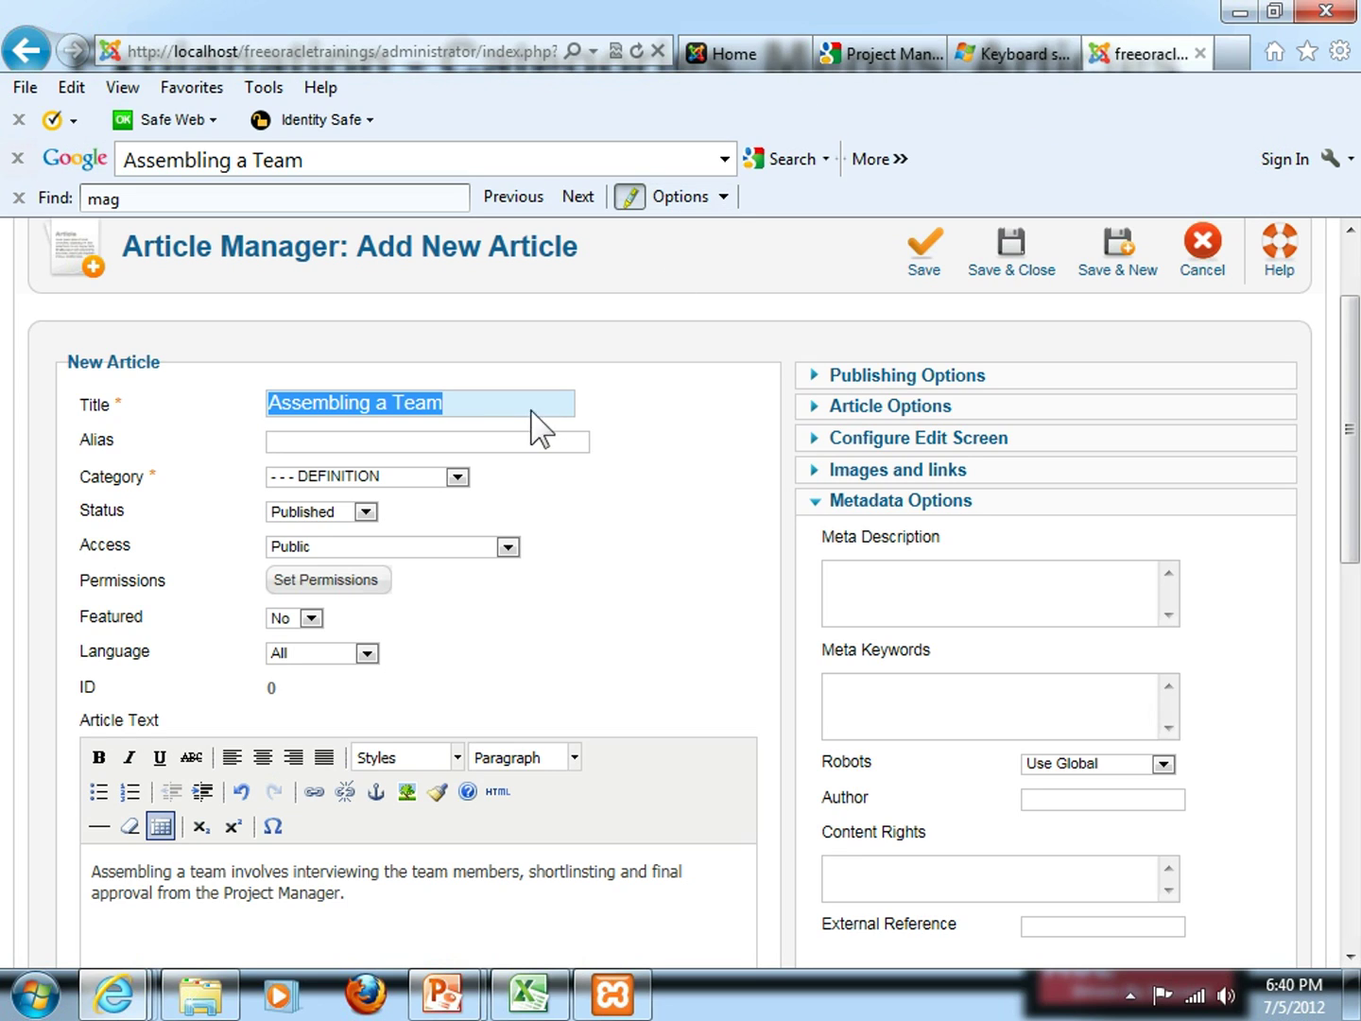
mouse_move(904, 631)
click(936, 605)
key(ctrl+v)
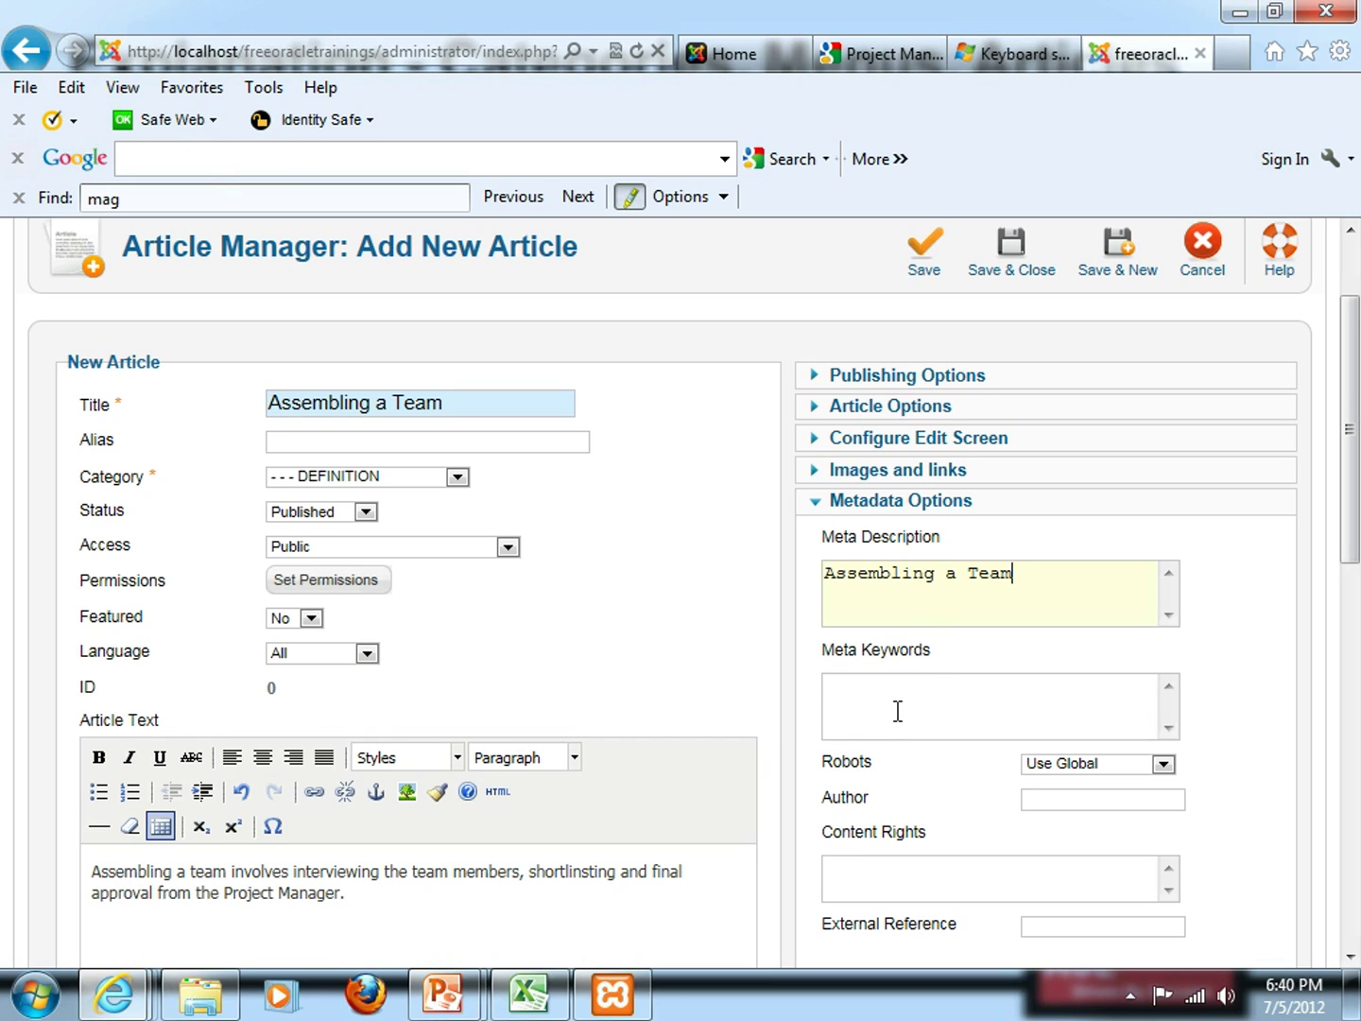
Enter the meta keywords 'Team, Project, Team Members', fixing typos along the way
click(898, 711)
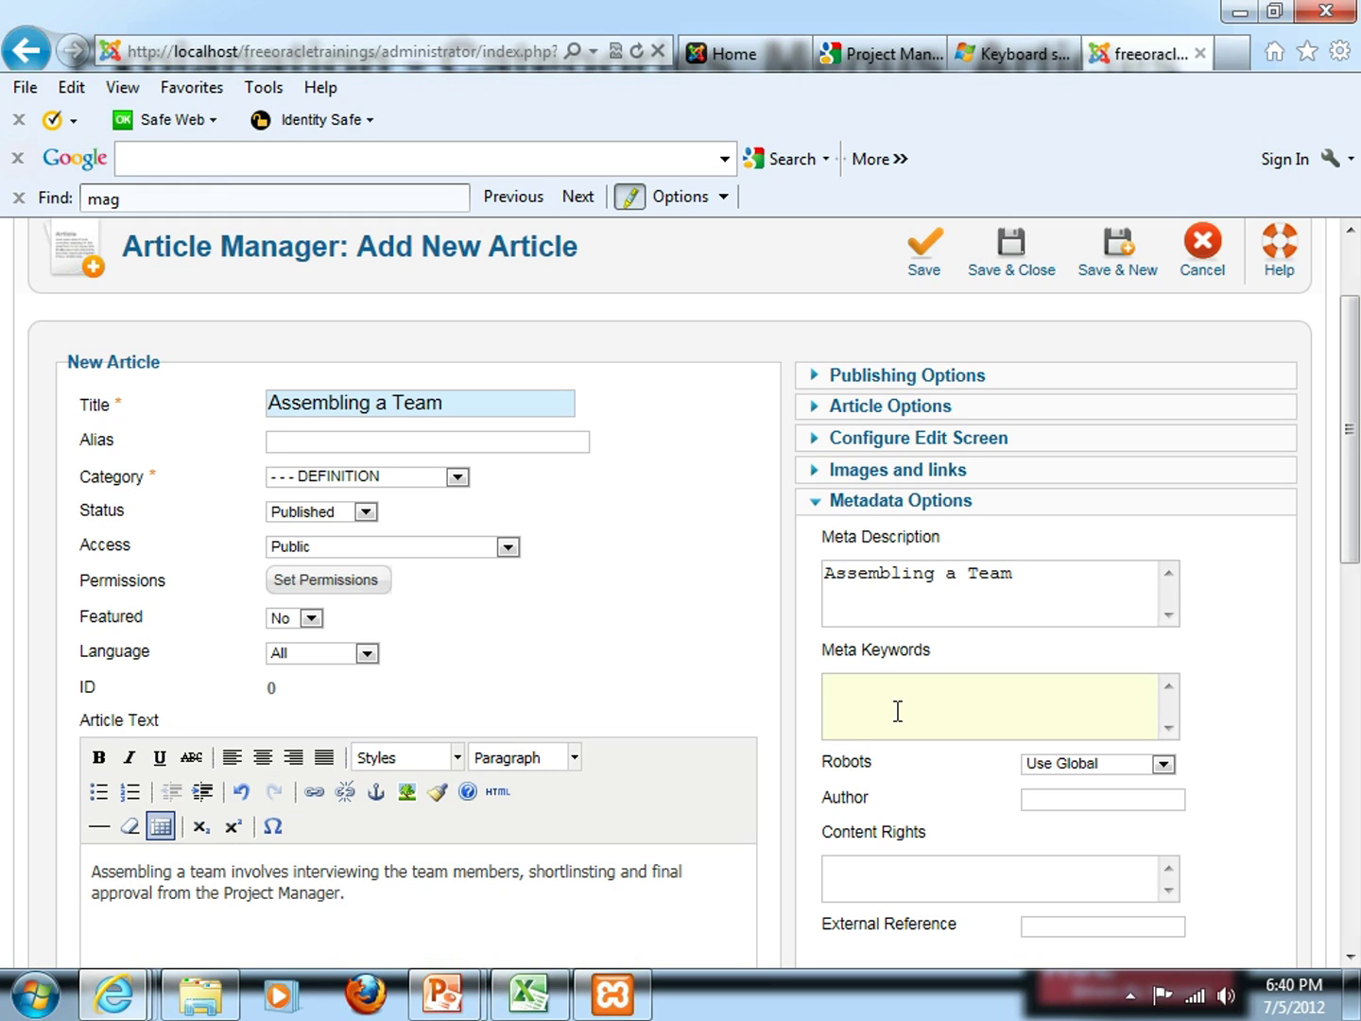
text(Tean)
text(m, )
text(Proj)
key(BackSpace)
text(ject,)
text(Members)
key(Left)
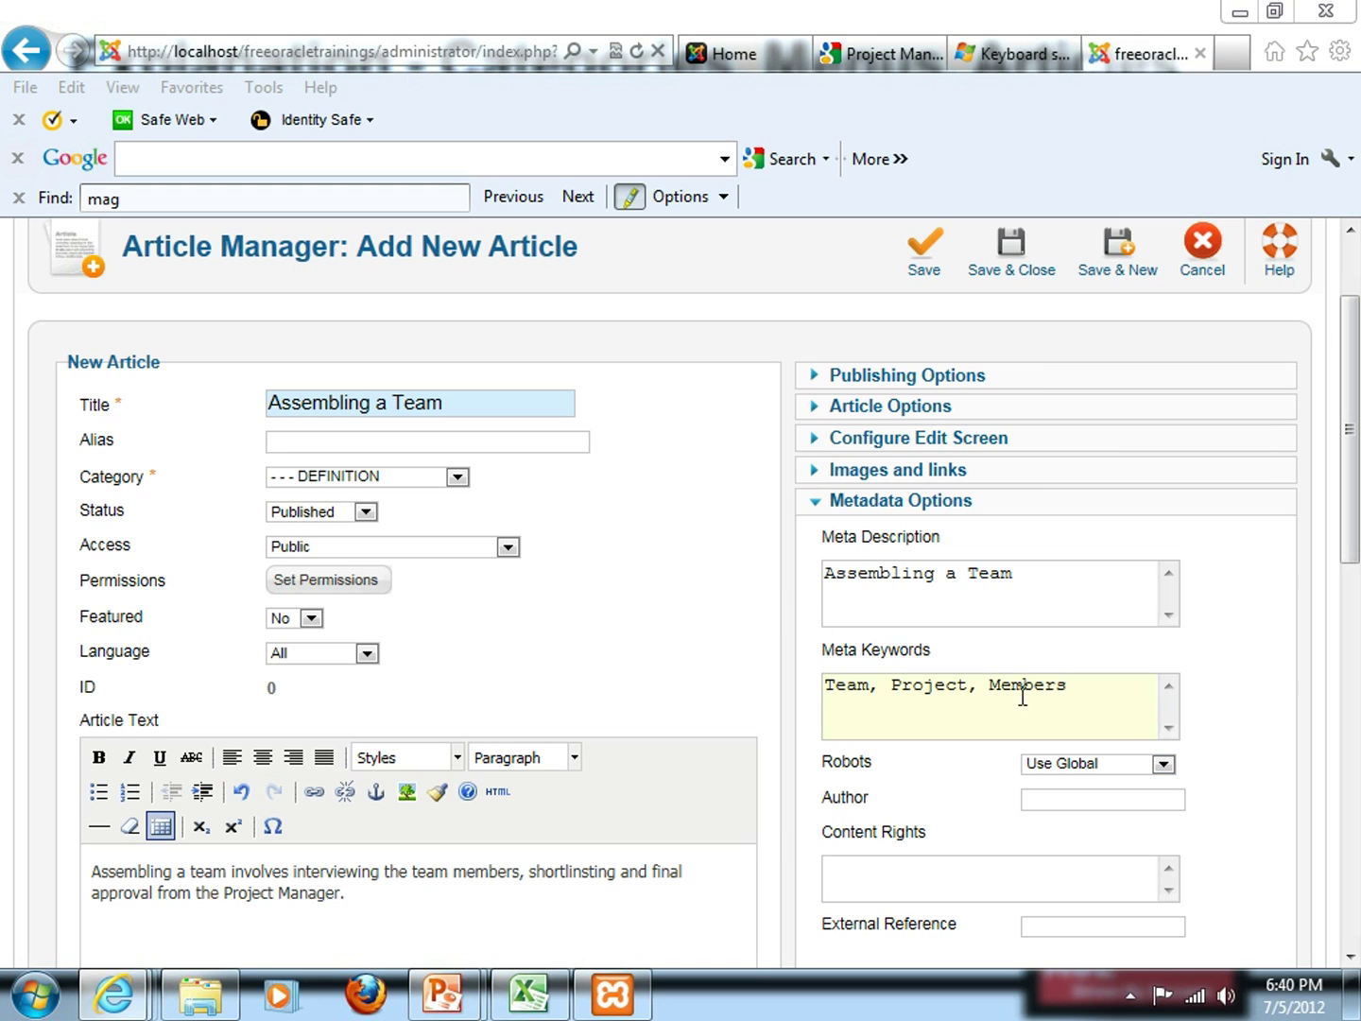
click(989, 686)
text(Team)
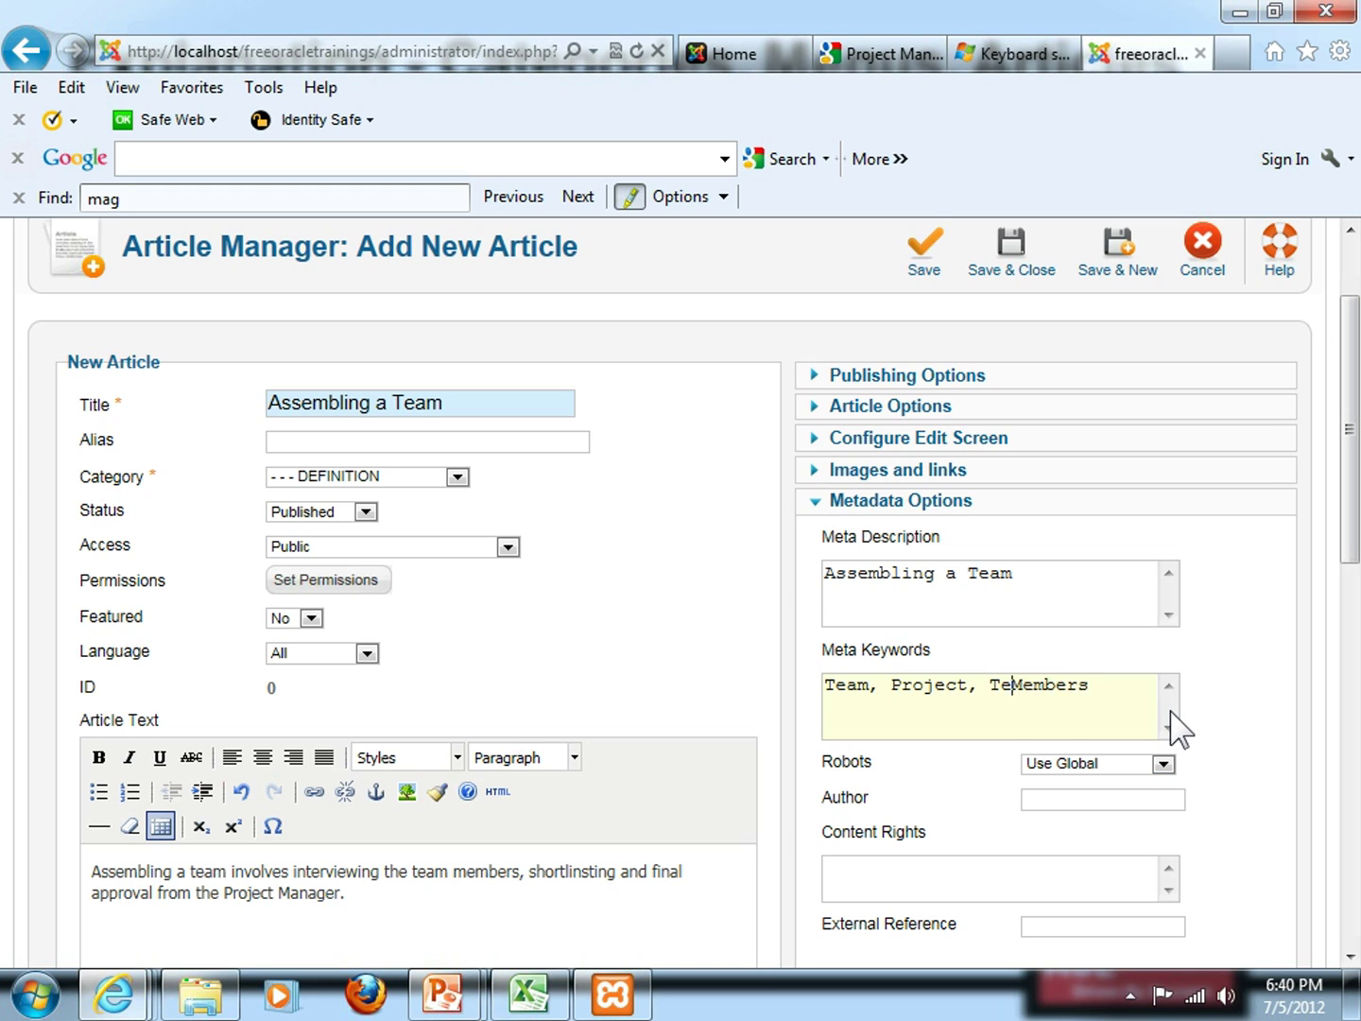
Review the finished 'Assembling a Team' article and save it with Save & Close
scroll(1191, 643, up, 2)
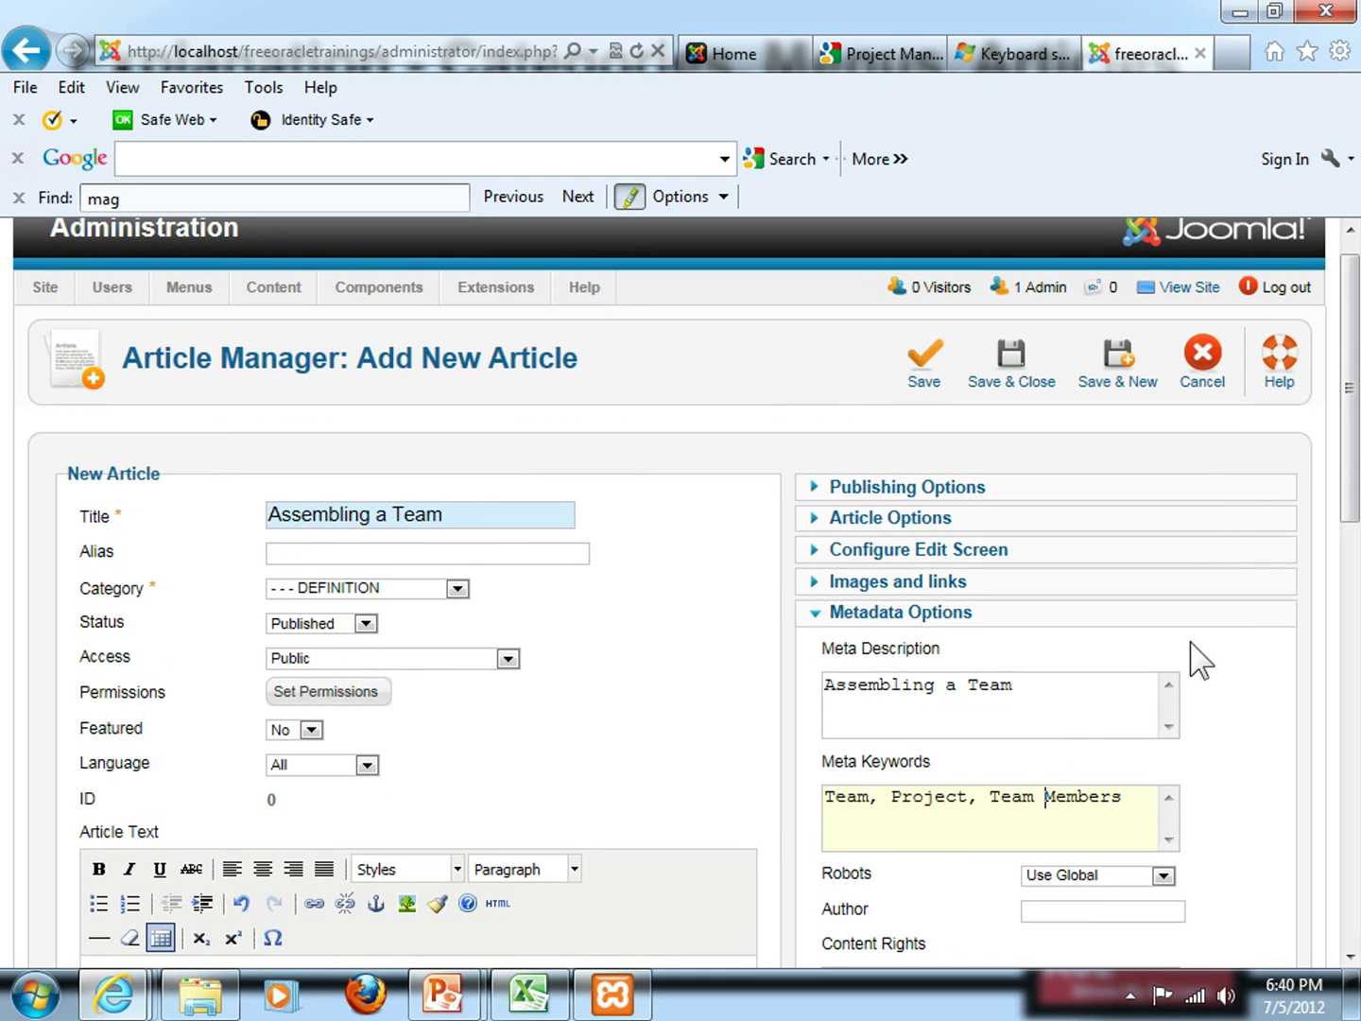
scroll(620, 619, down, 4)
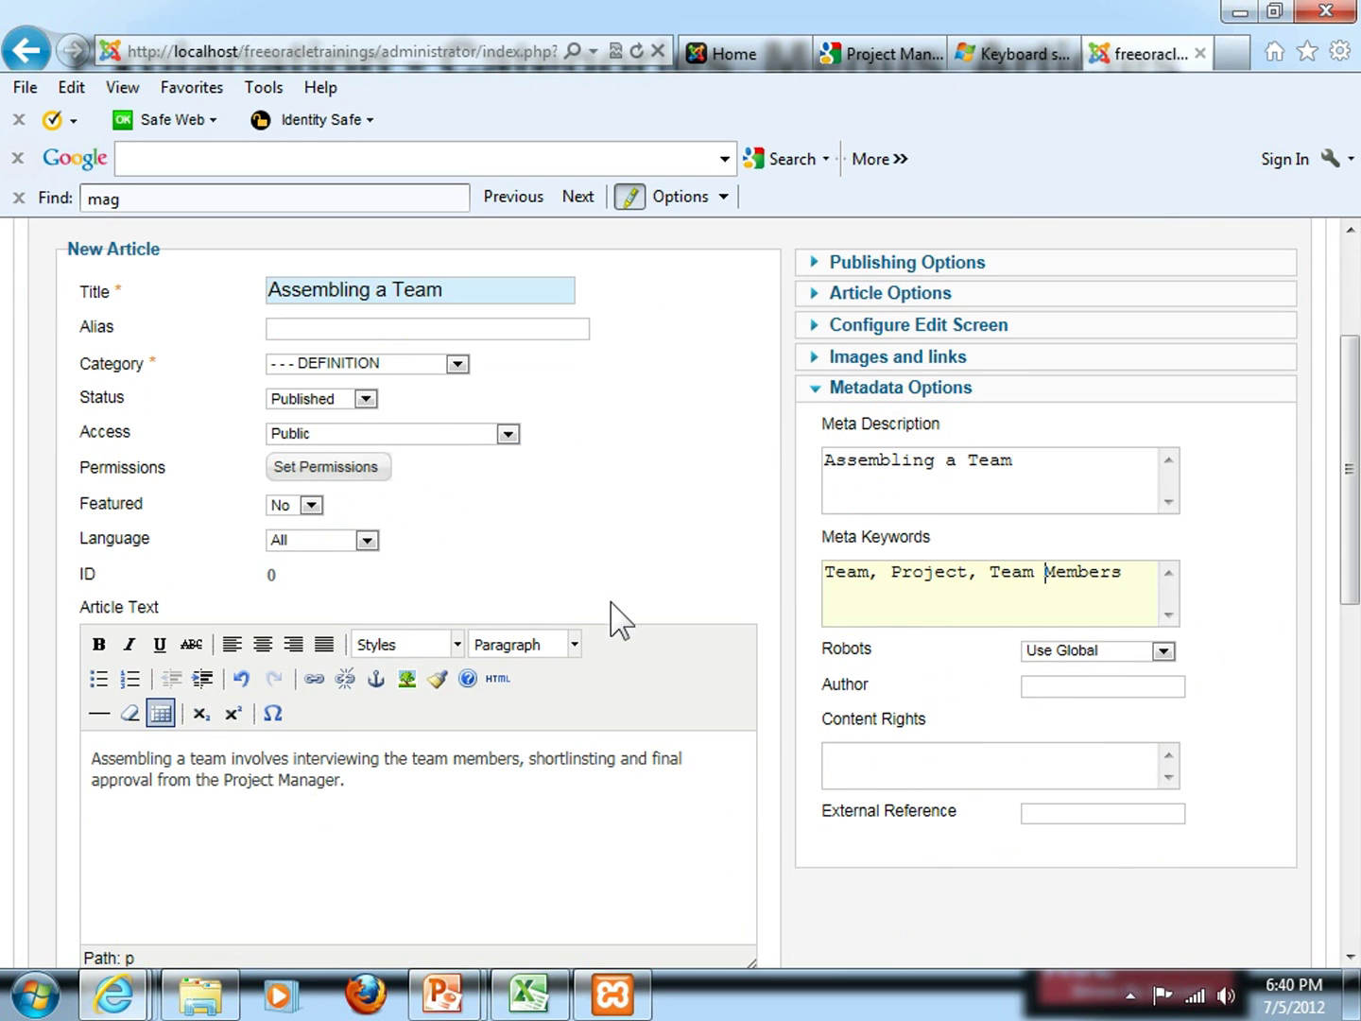
scroll(579, 775, up, 4)
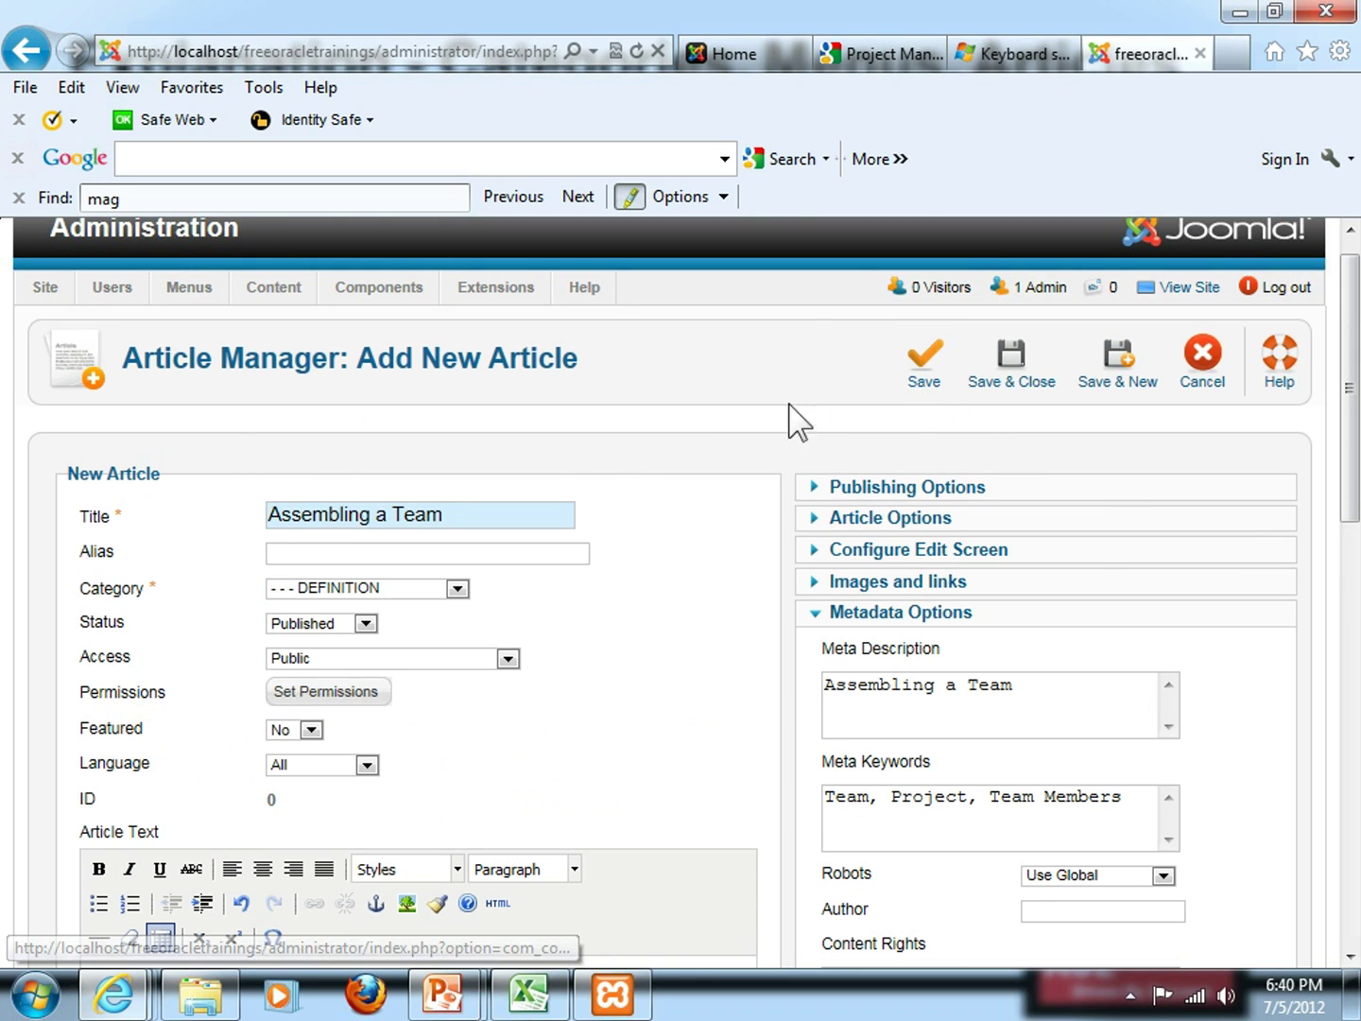
scroll(751, 446, down, 6)
click(400, 672)
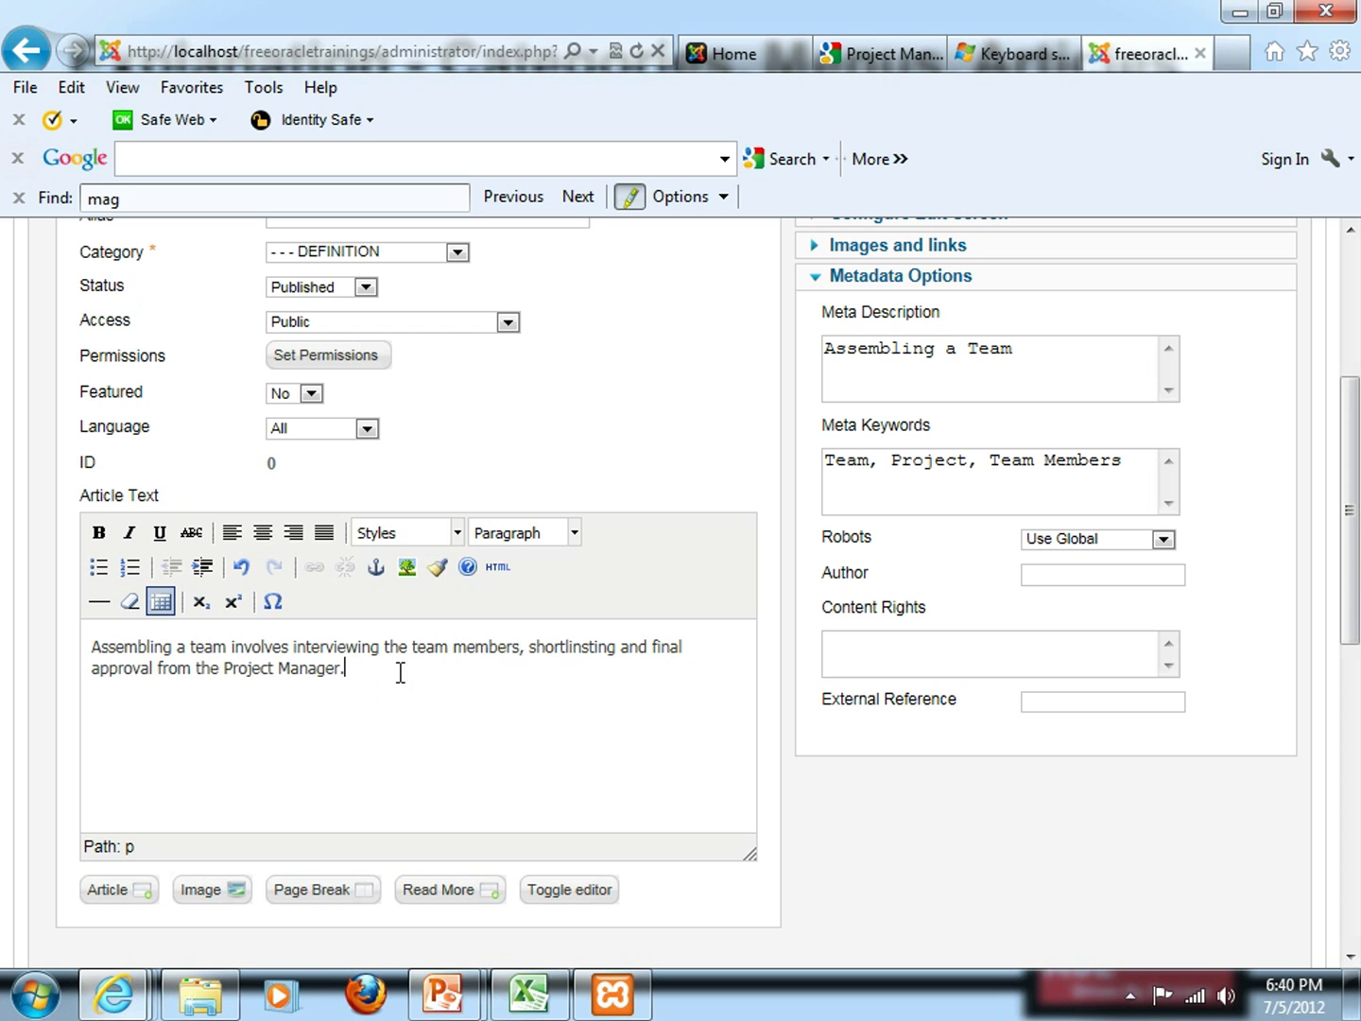
scroll(400, 672, up, 4)
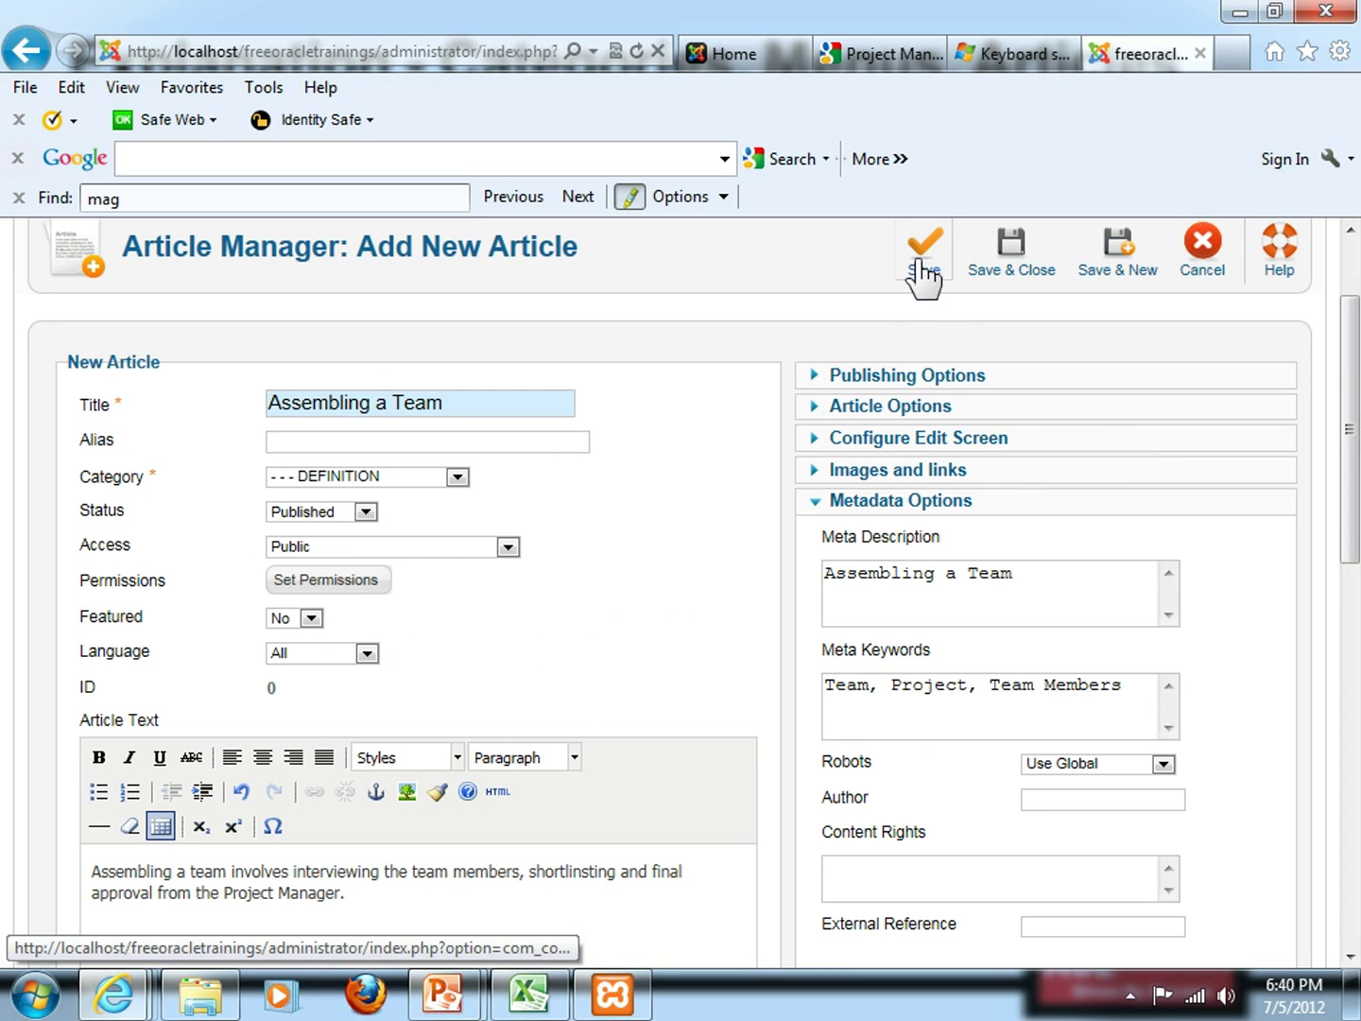
click(1009, 258)
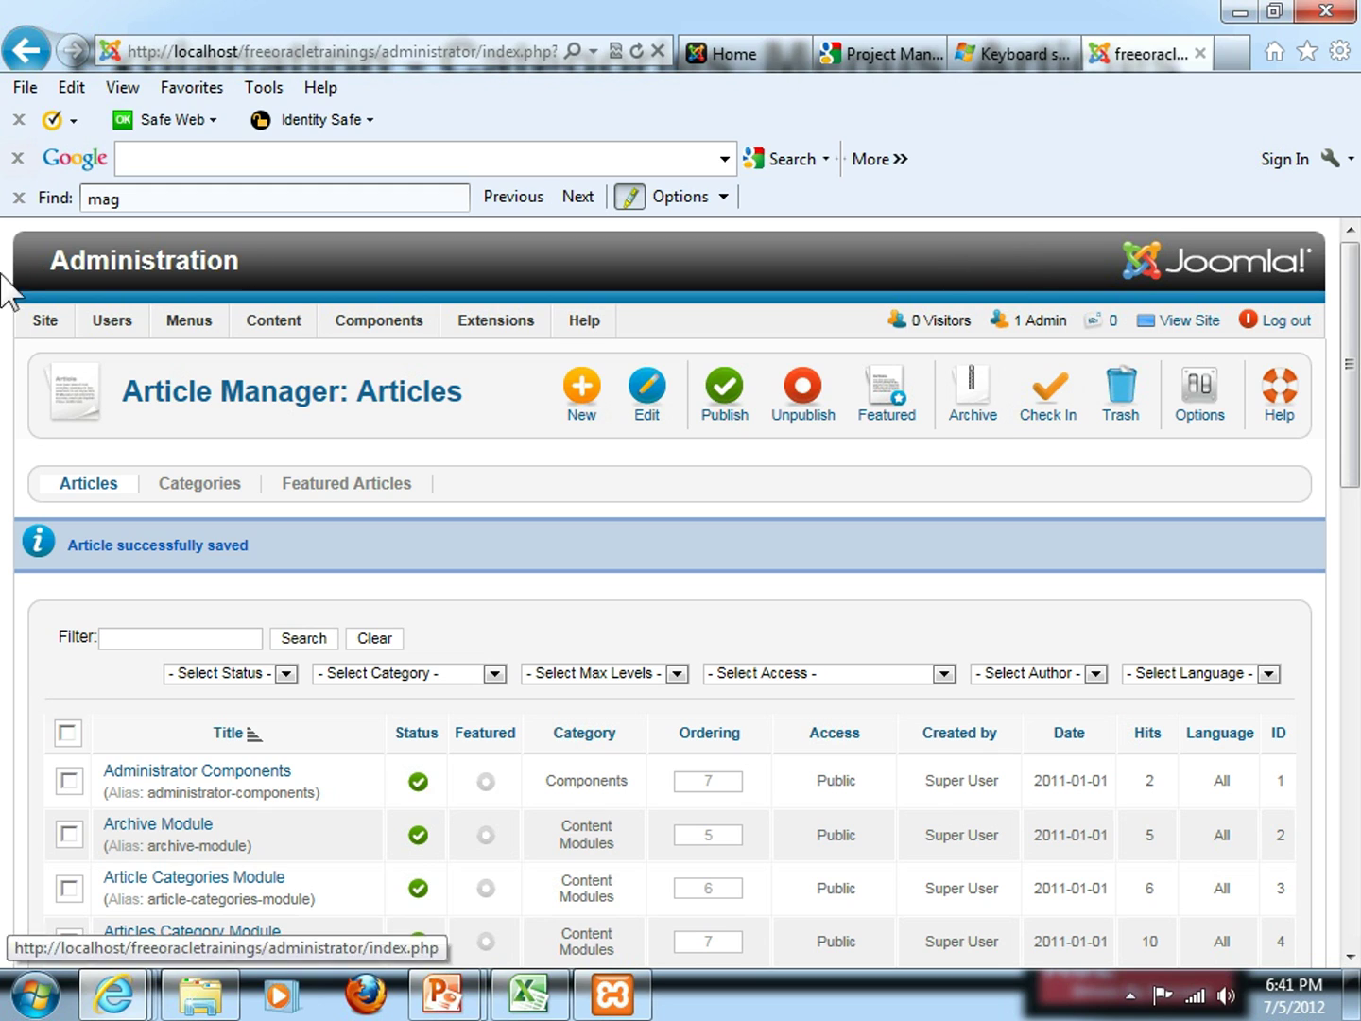
Filter the Article Manager list by 'Assembling' and dismiss the AutoComplete prompt
scroll(112, 477, down, 2)
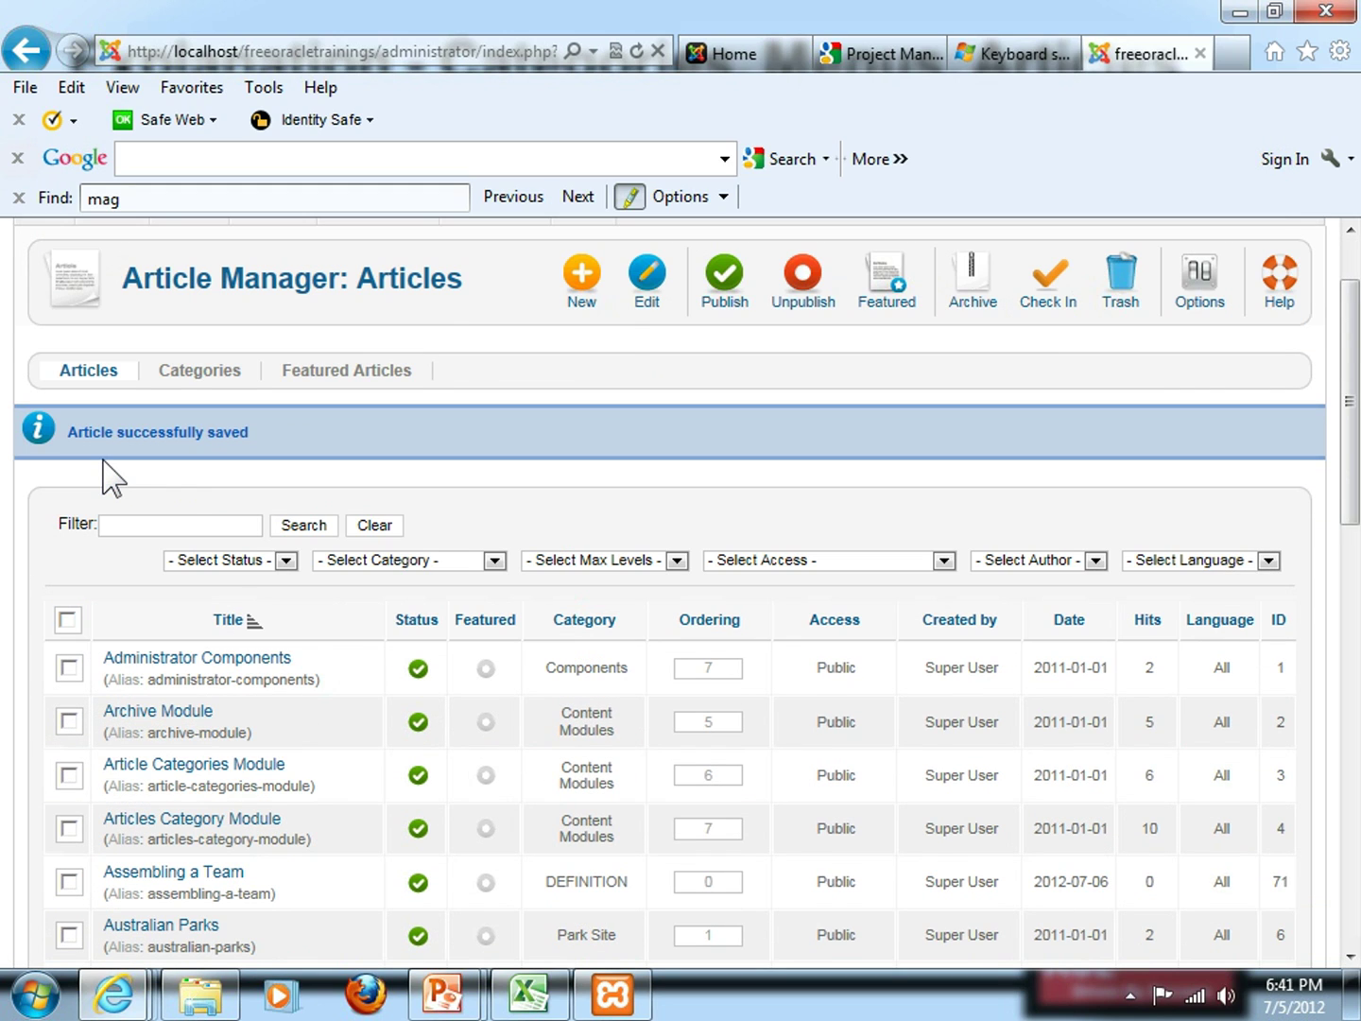
scroll(111, 477, down, 5)
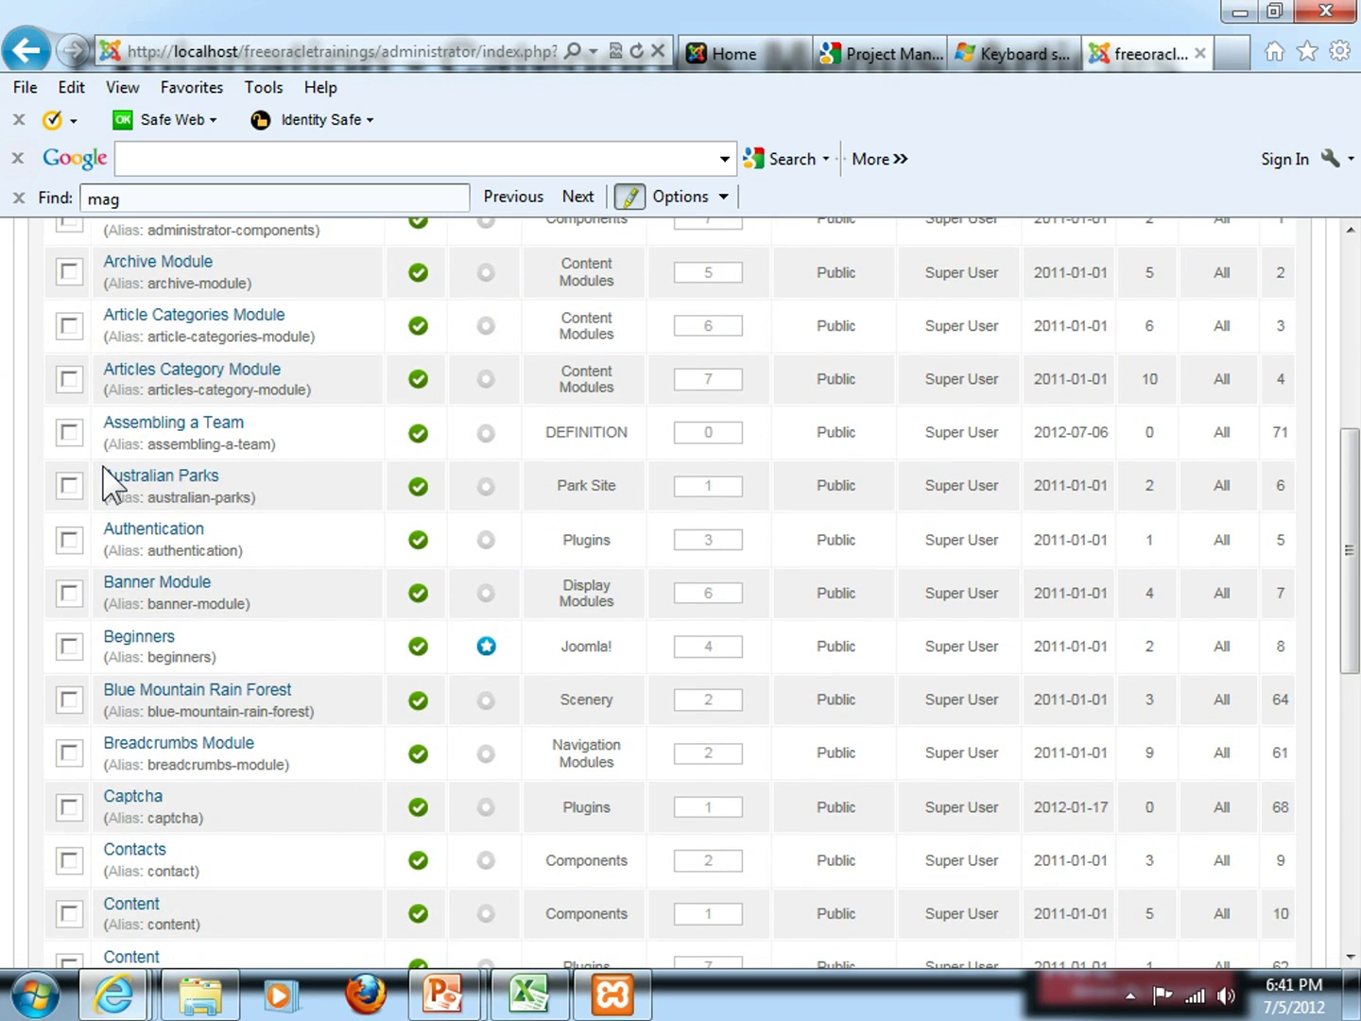
scroll(111, 483, down, 5)
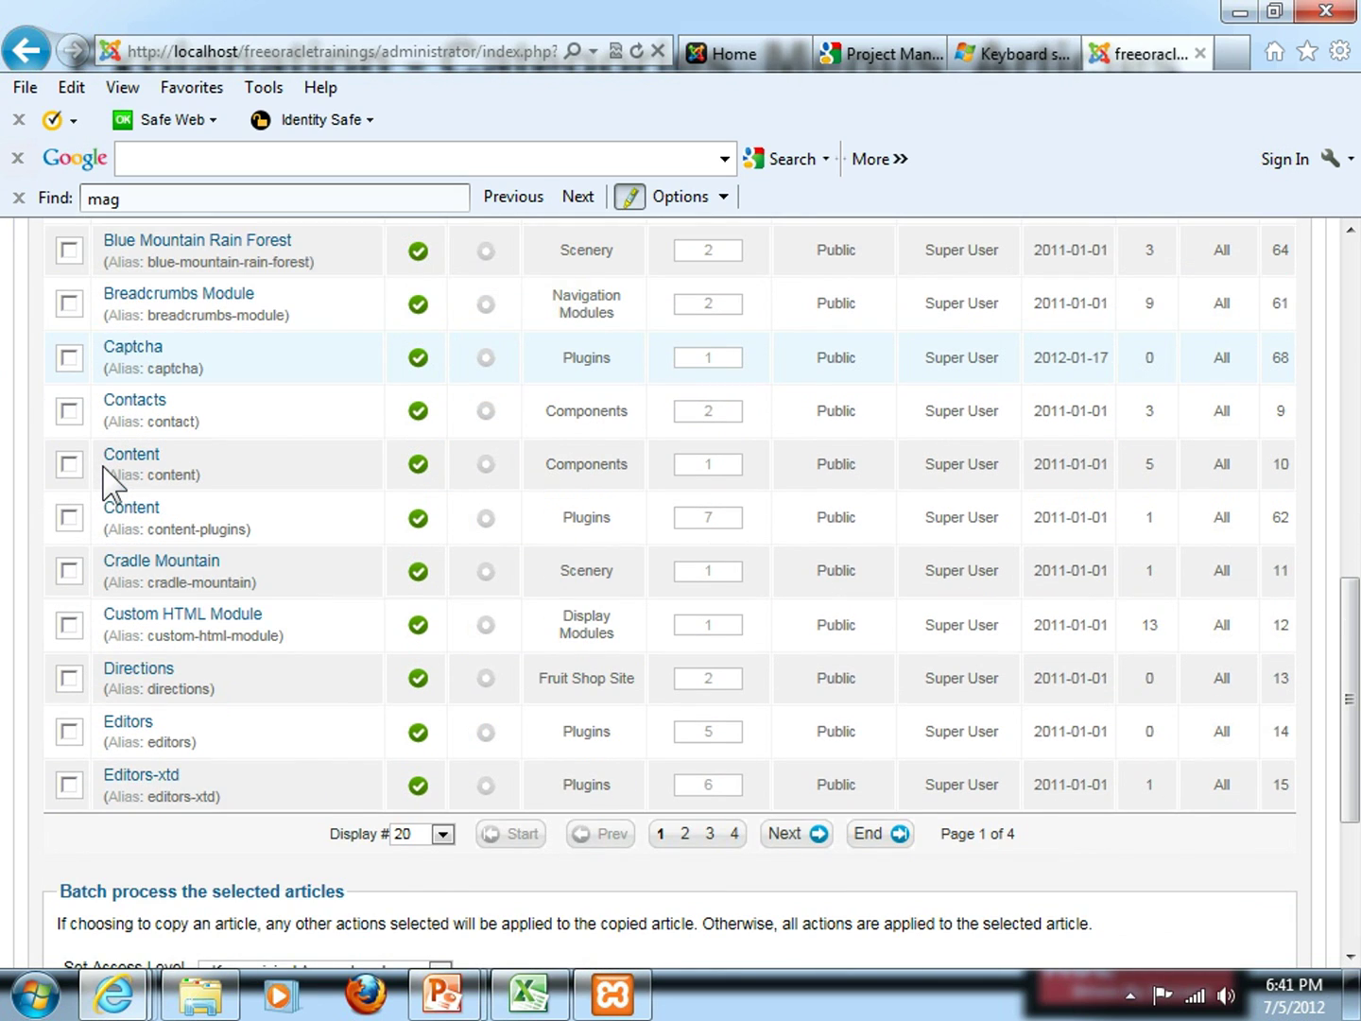
scroll(111, 478, up, 2)
scroll(112, 484, up, 5)
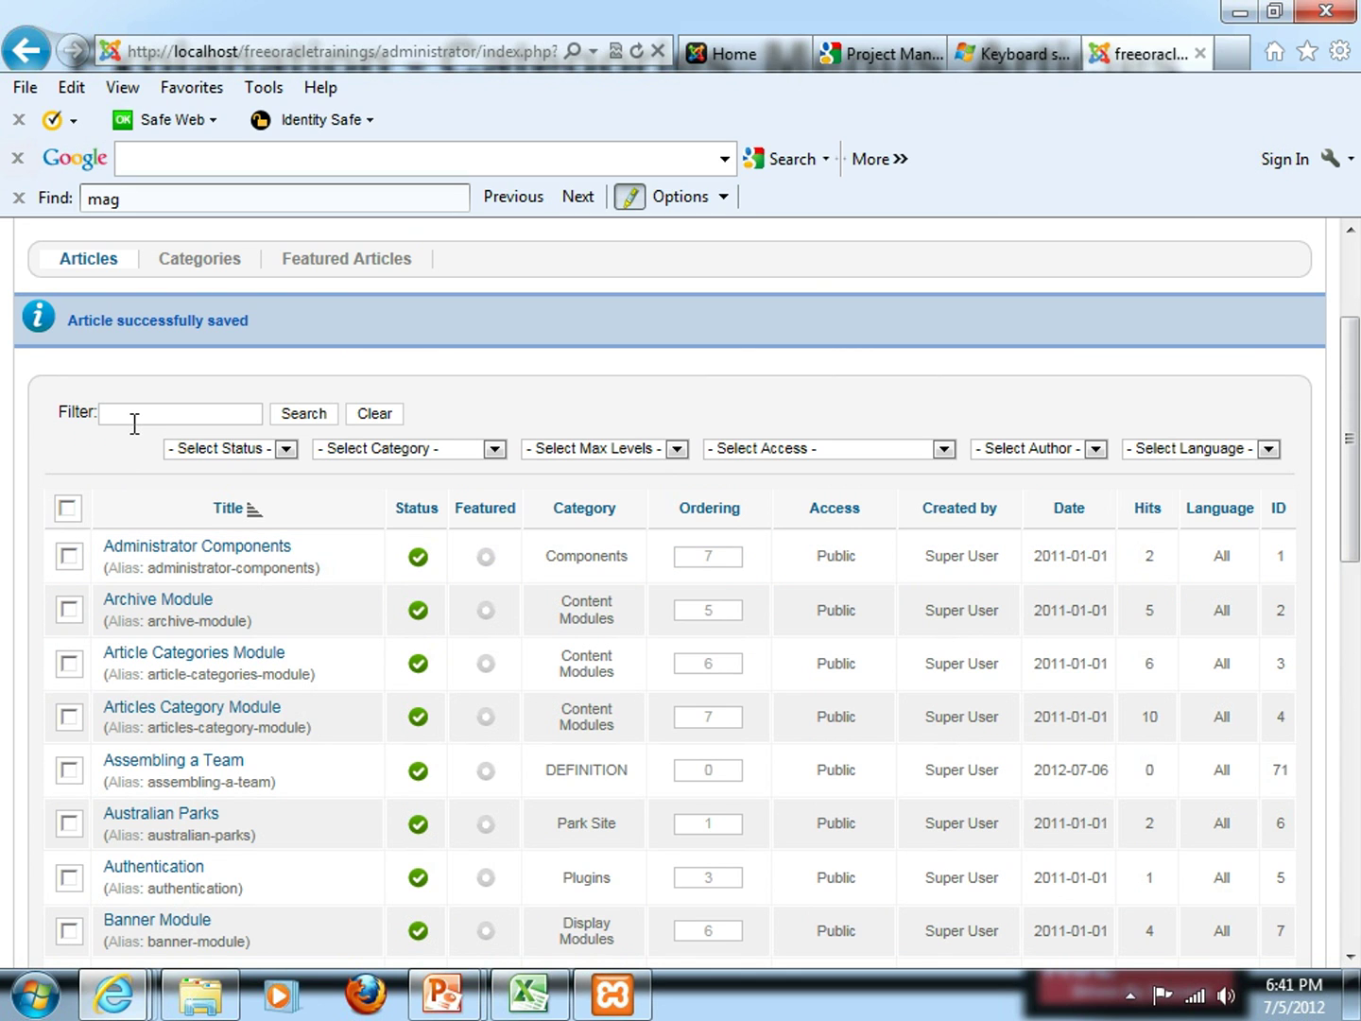
click(138, 418)
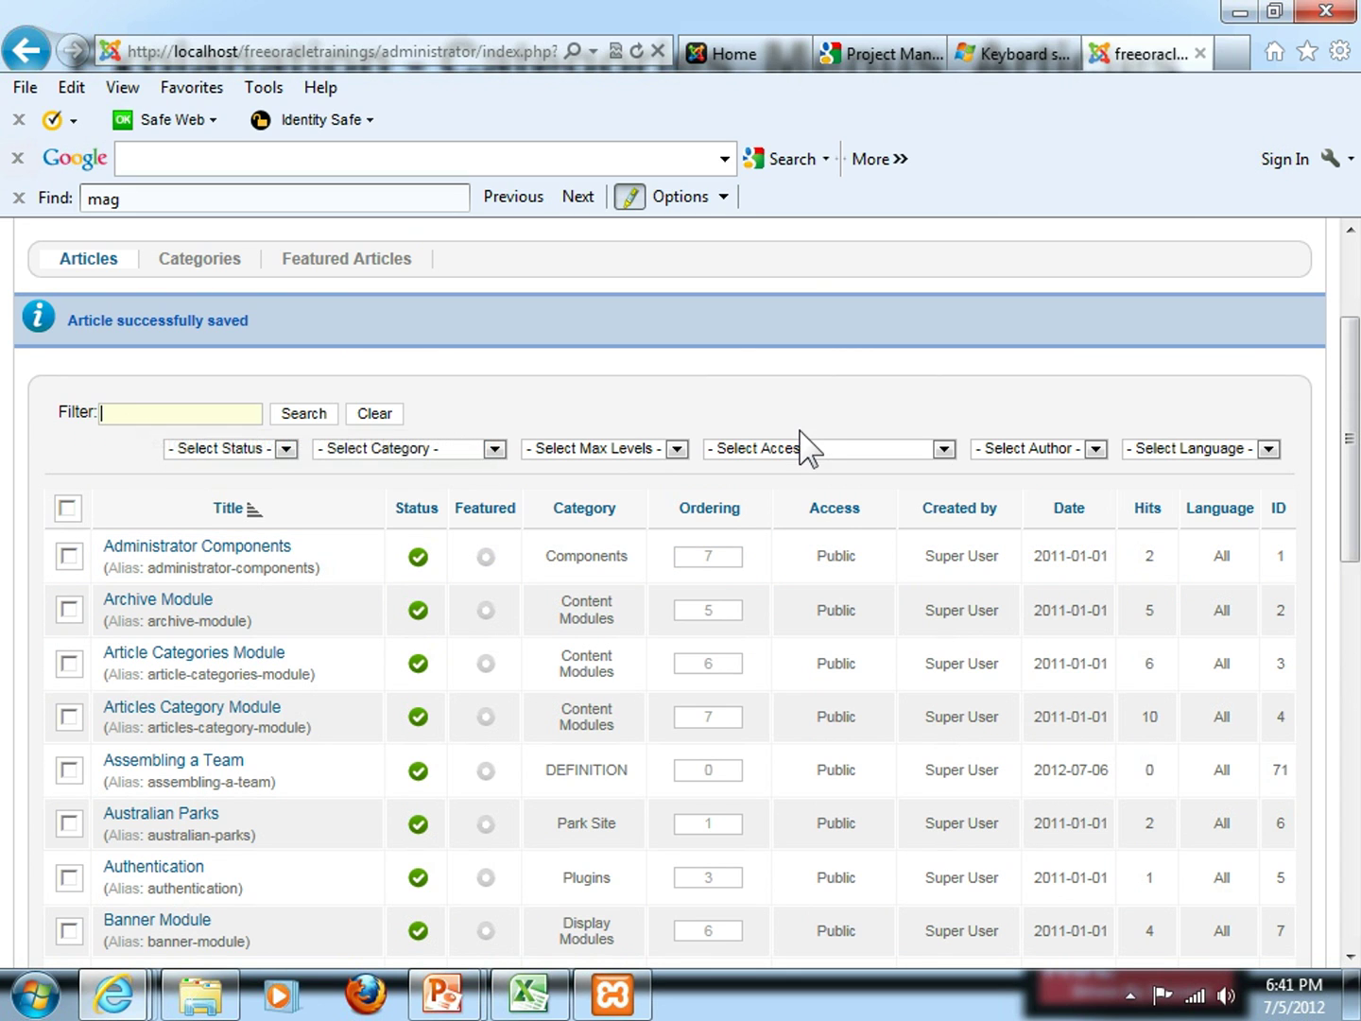
key(alt)
key(alt+Tab)
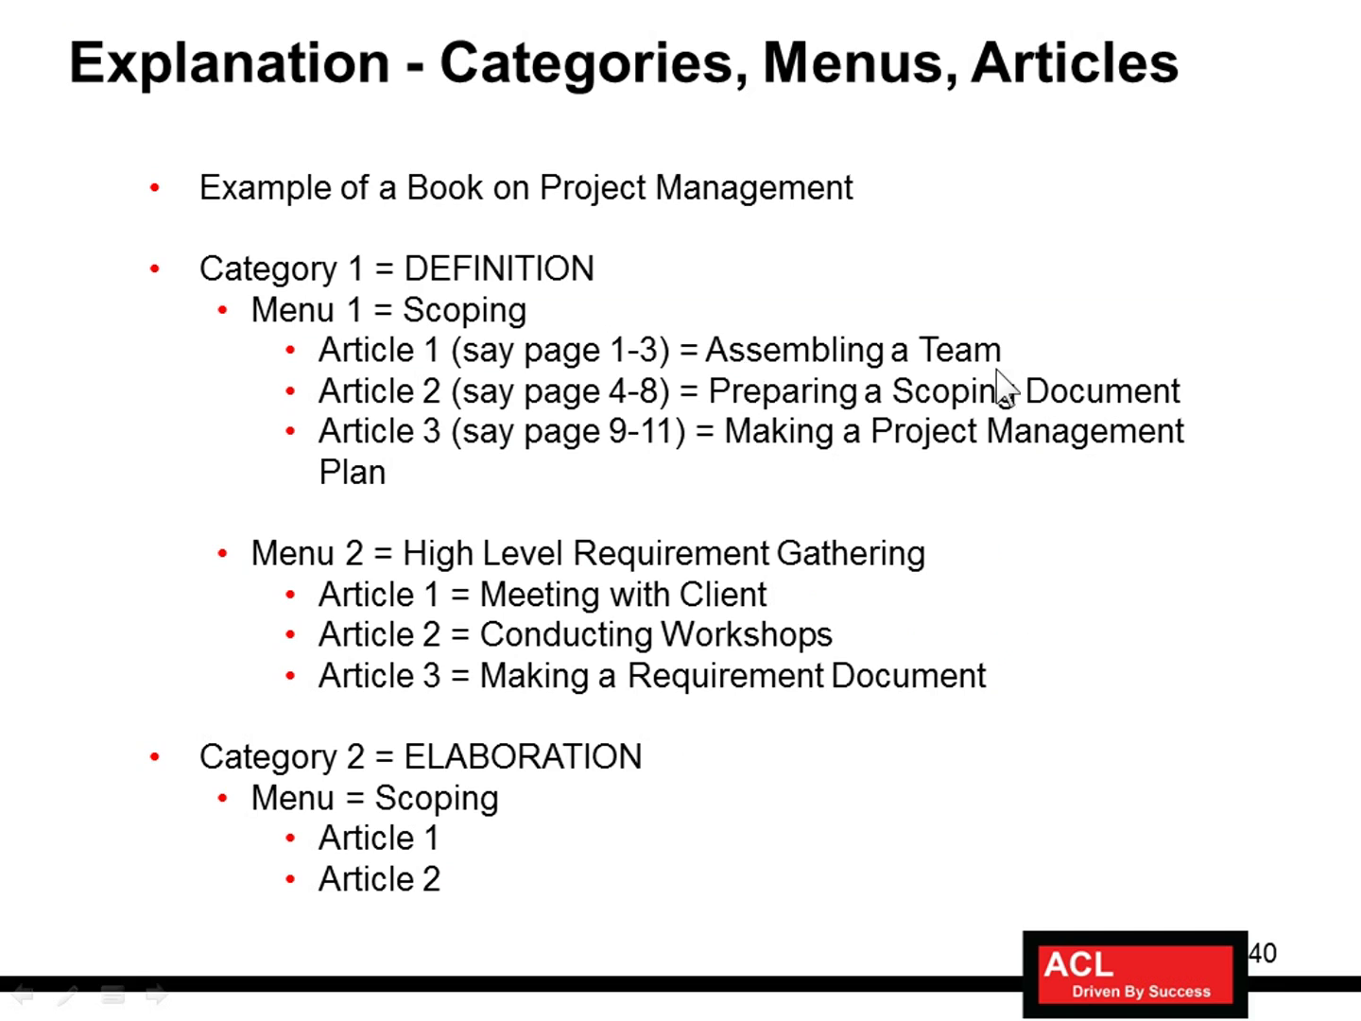
key(alt+Tab)
text(Asse)
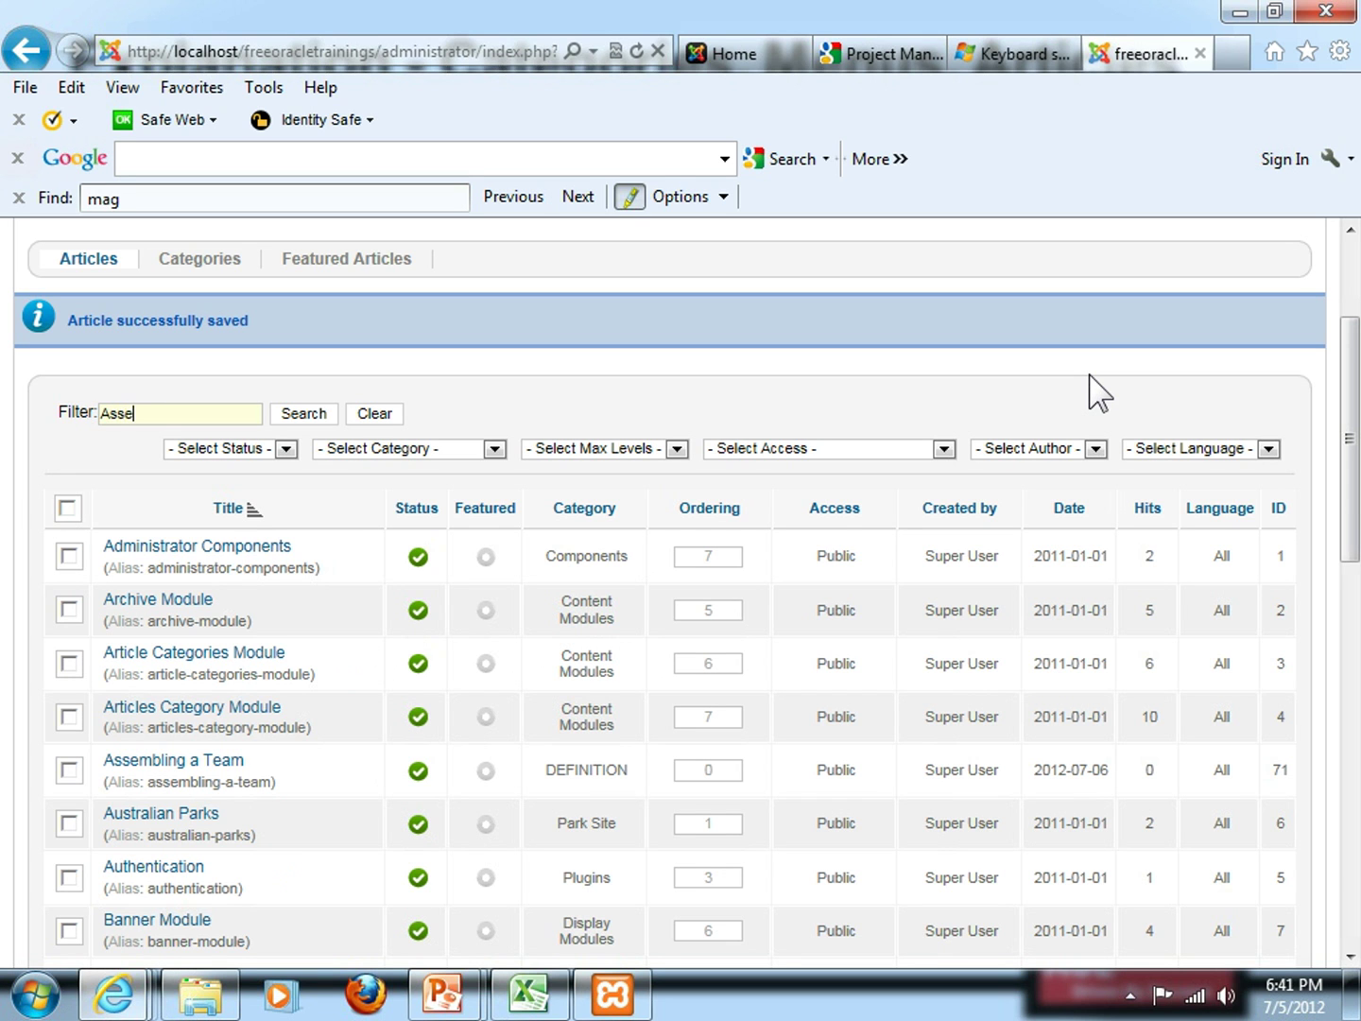
text(mbling)
click(306, 417)
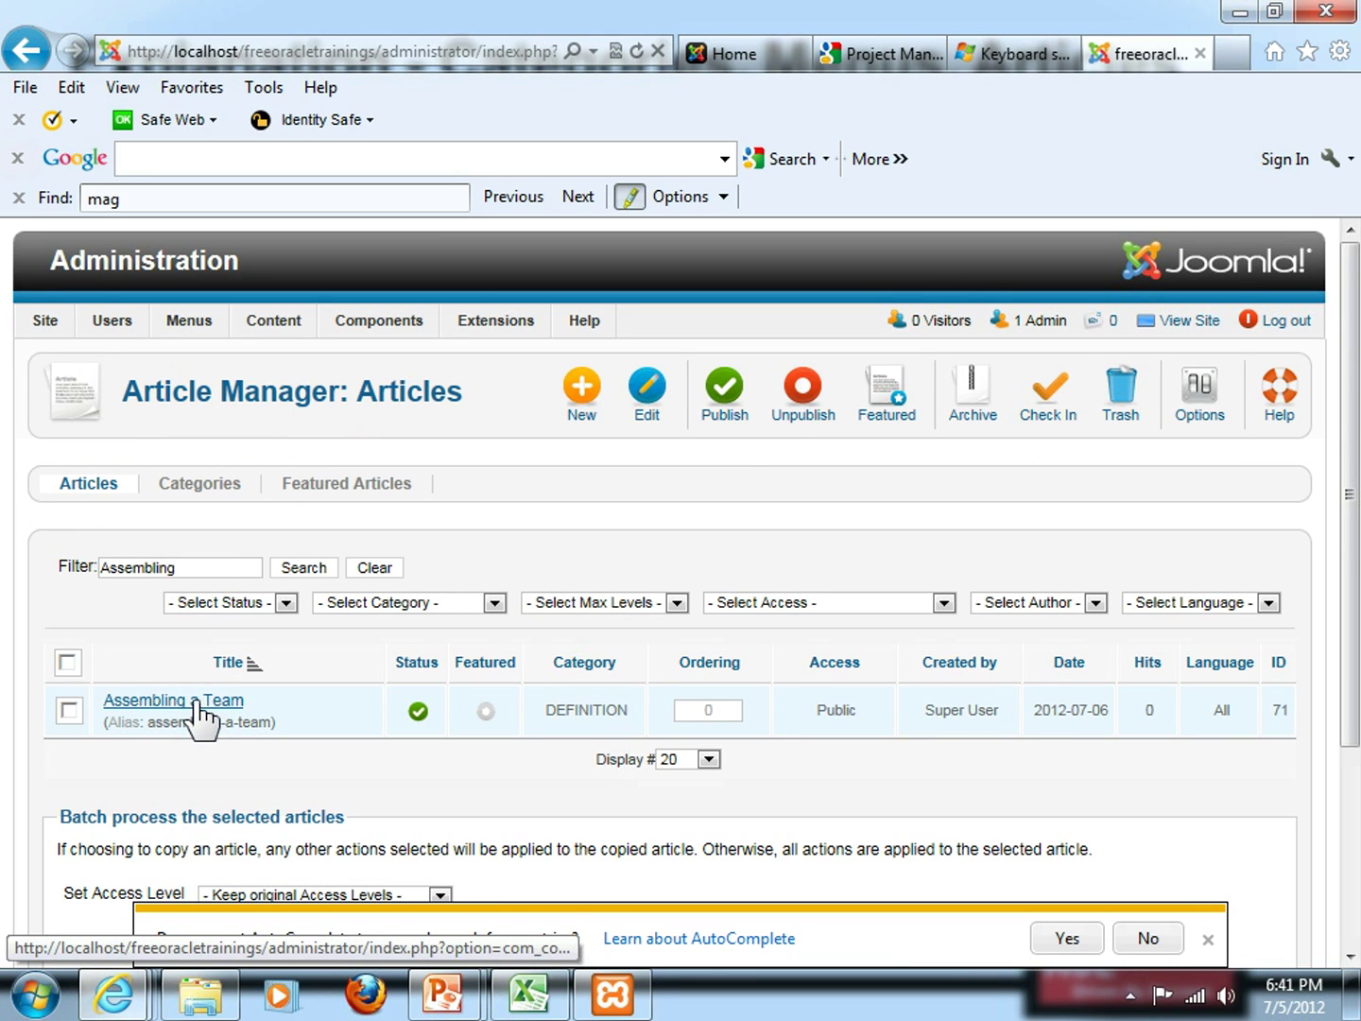
click(1208, 941)
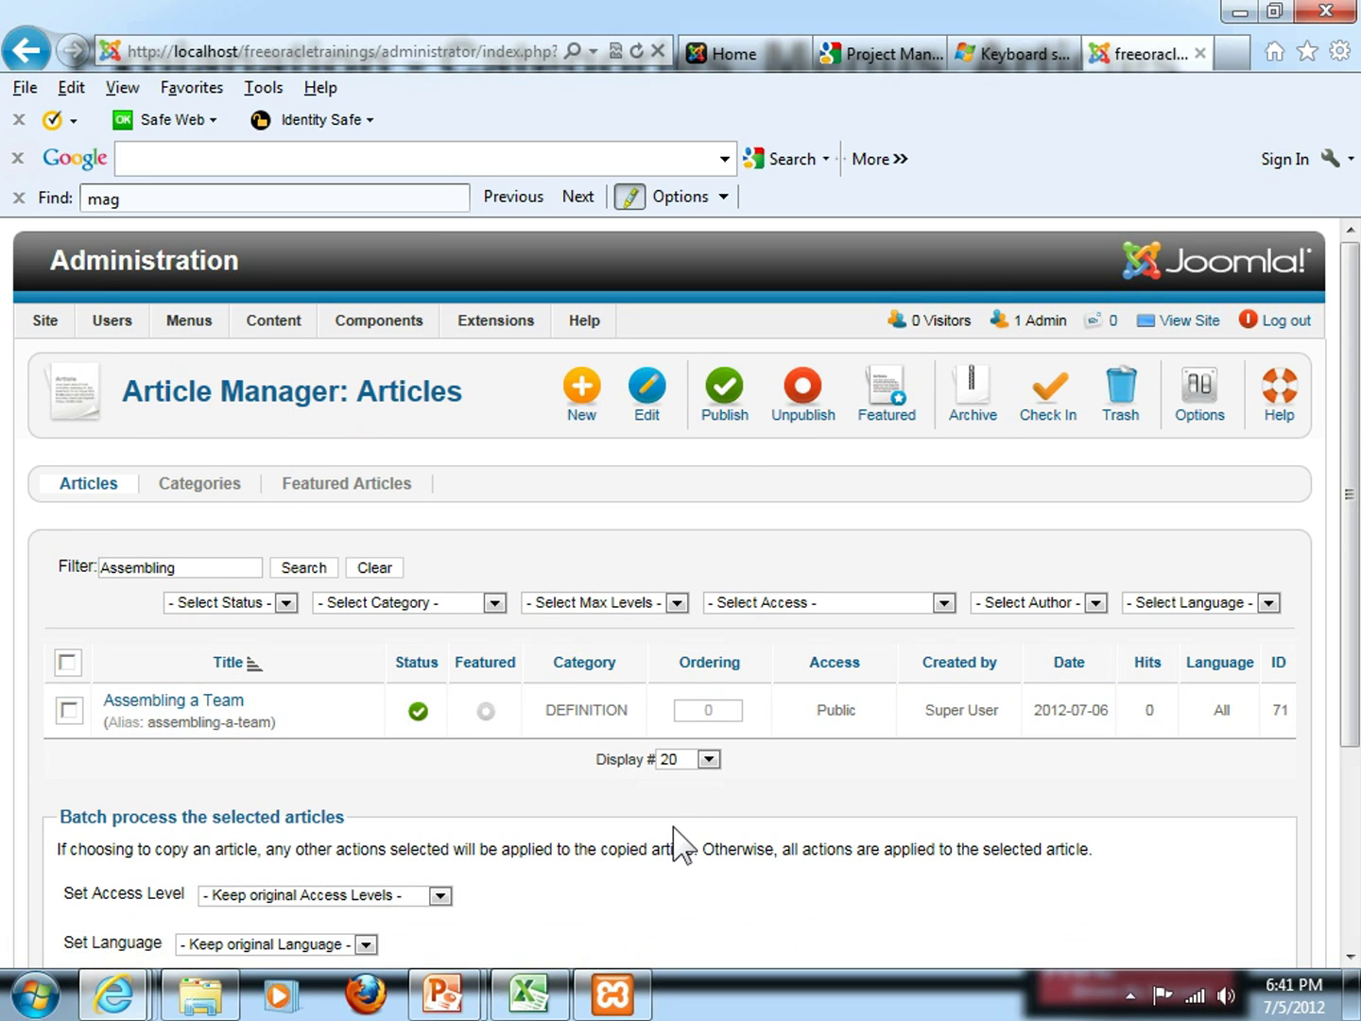
Advance the training slide show to the Agenda slide
key(alt+Tab)
click(647, 815)
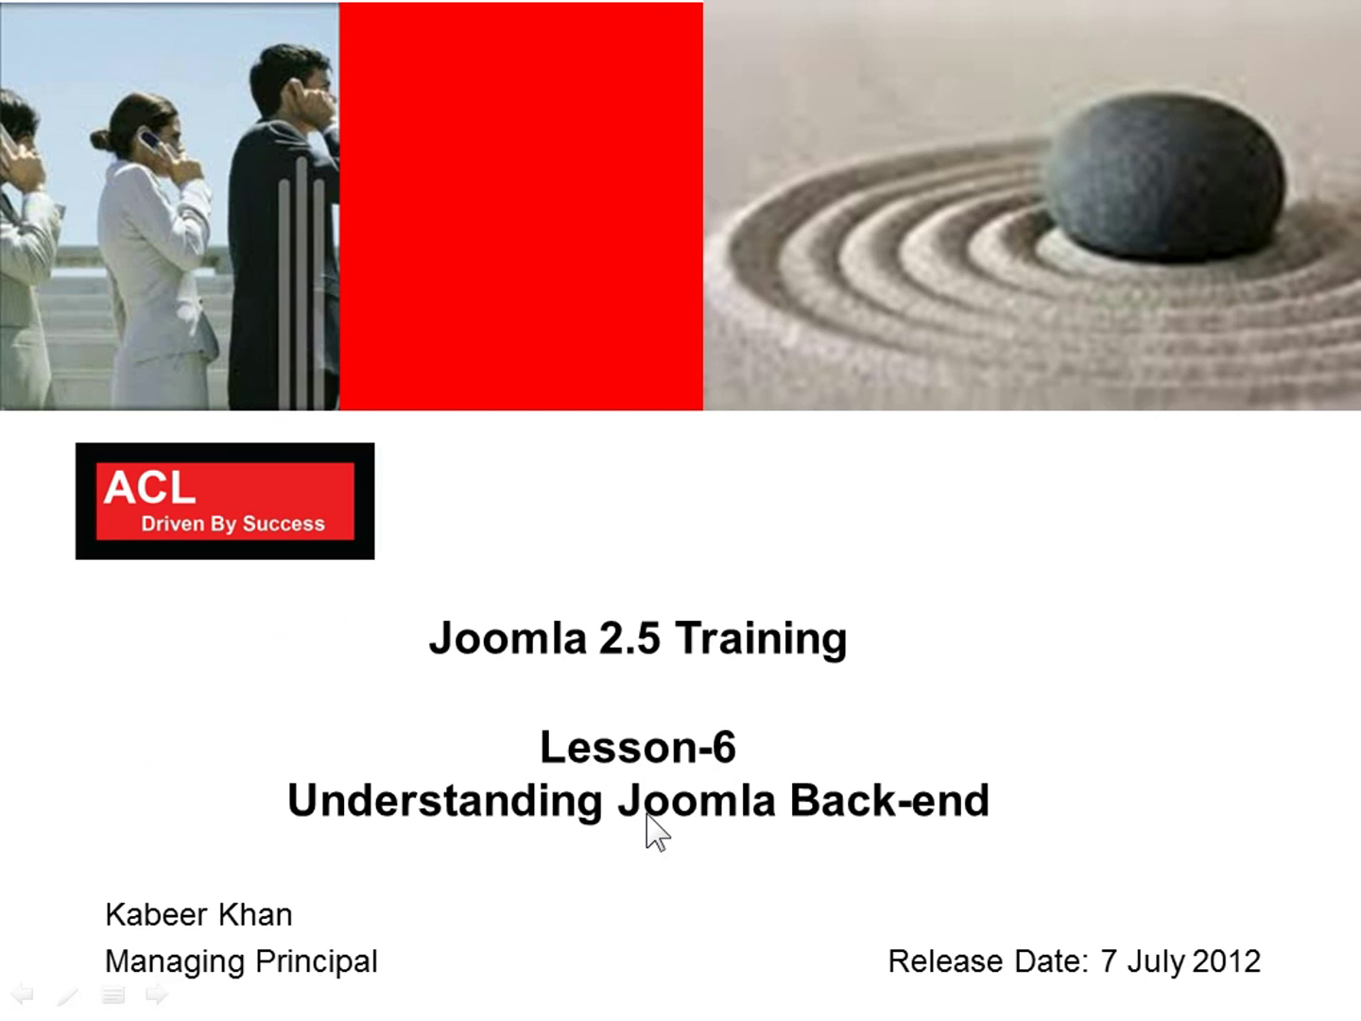
click(646, 812)
click(646, 813)
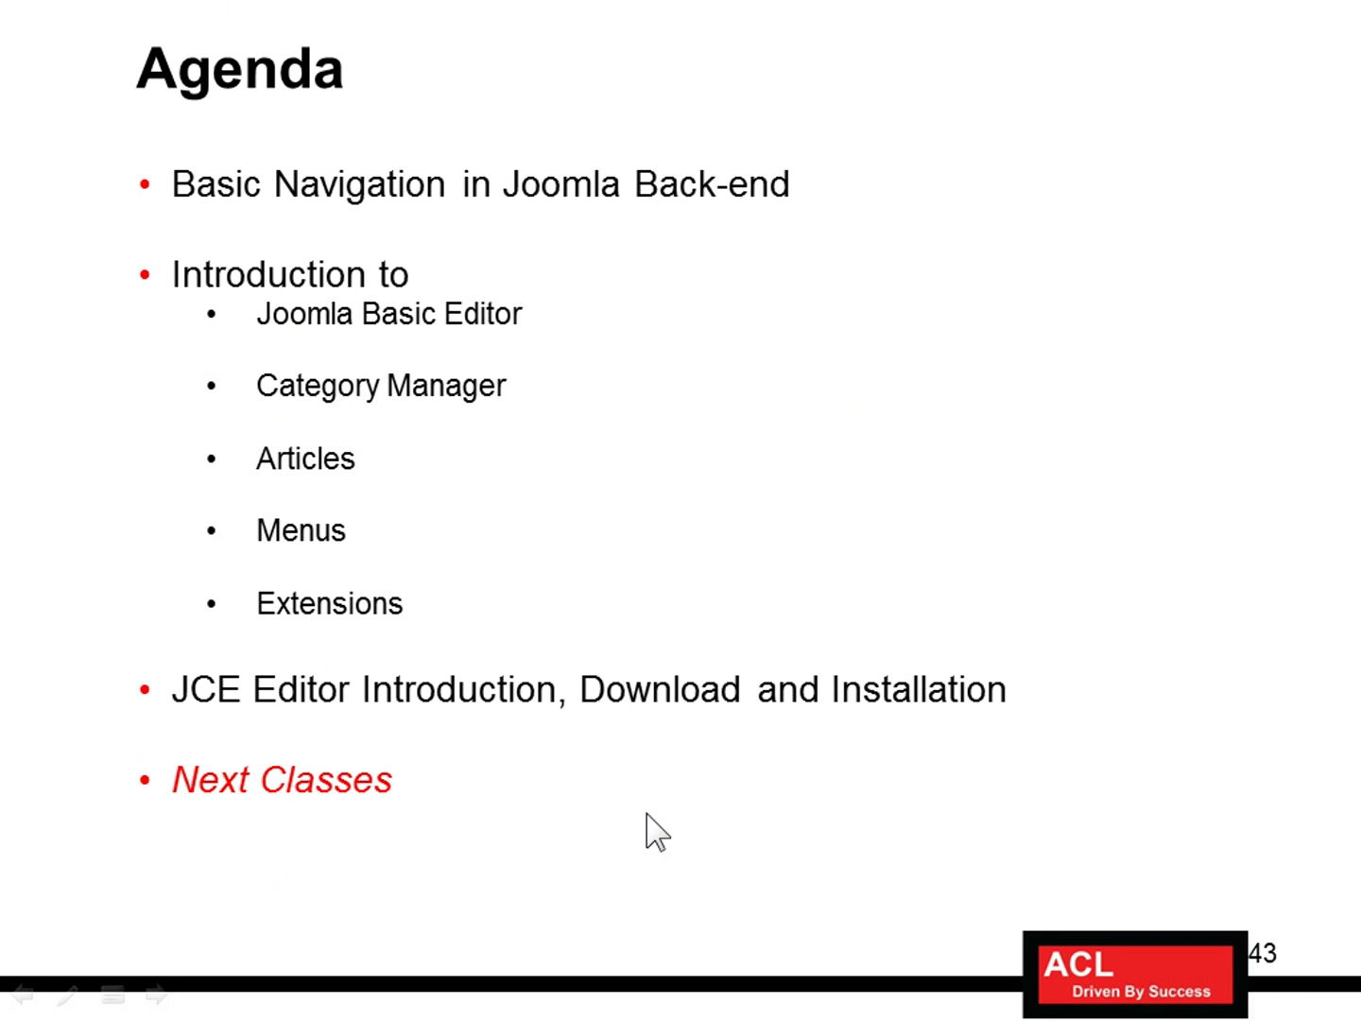
Open the Main Menu's Menu Items list and scroll down past Home to Example Pages
key(alt+Tab)
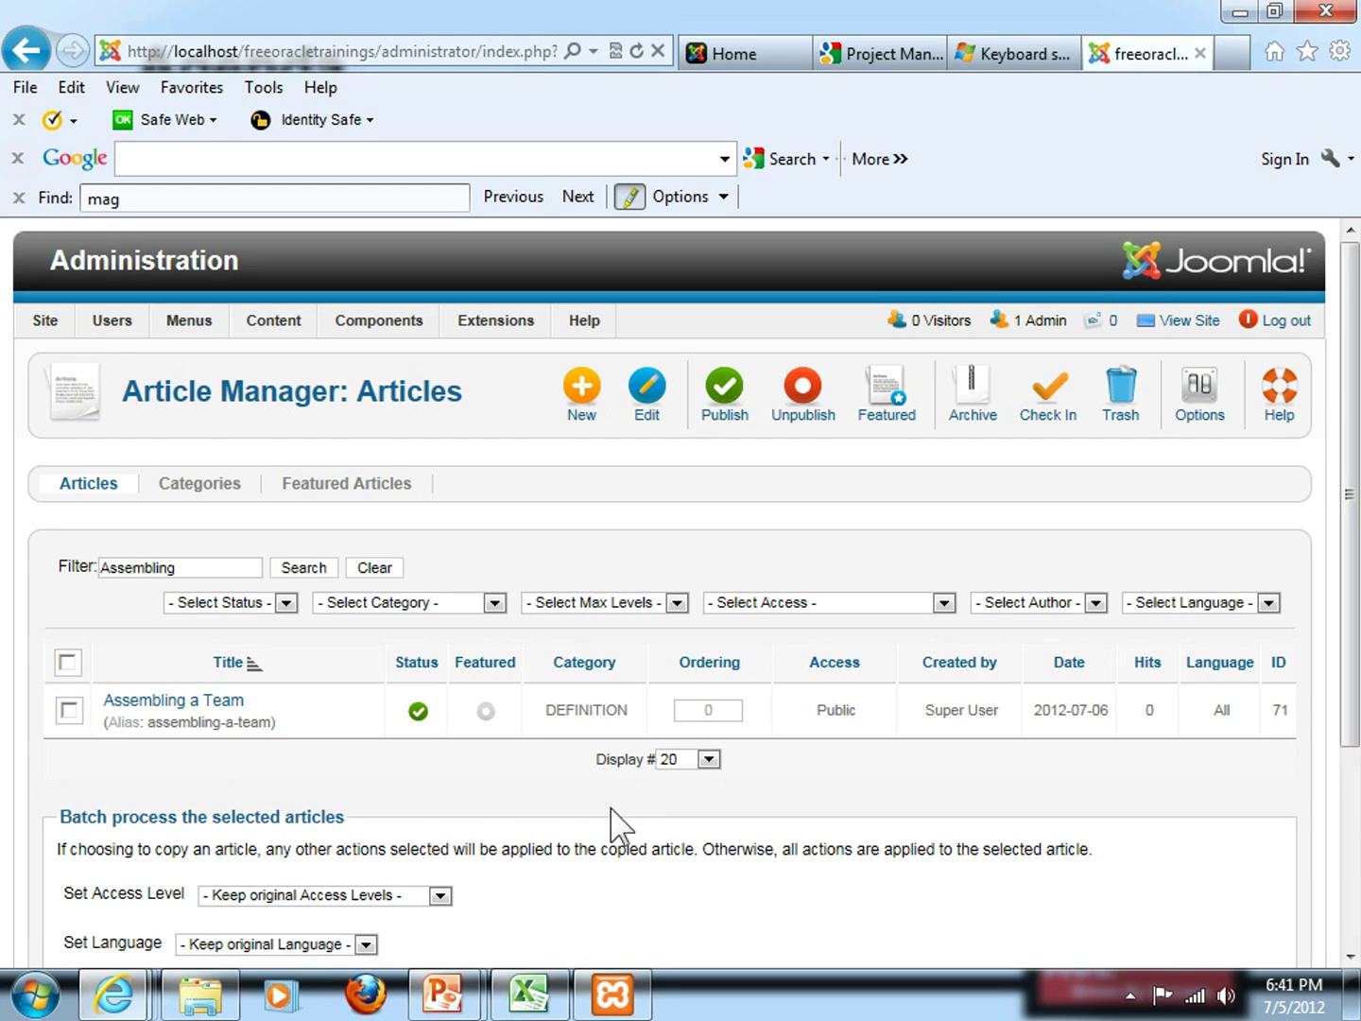
mouse_move(247, 331)
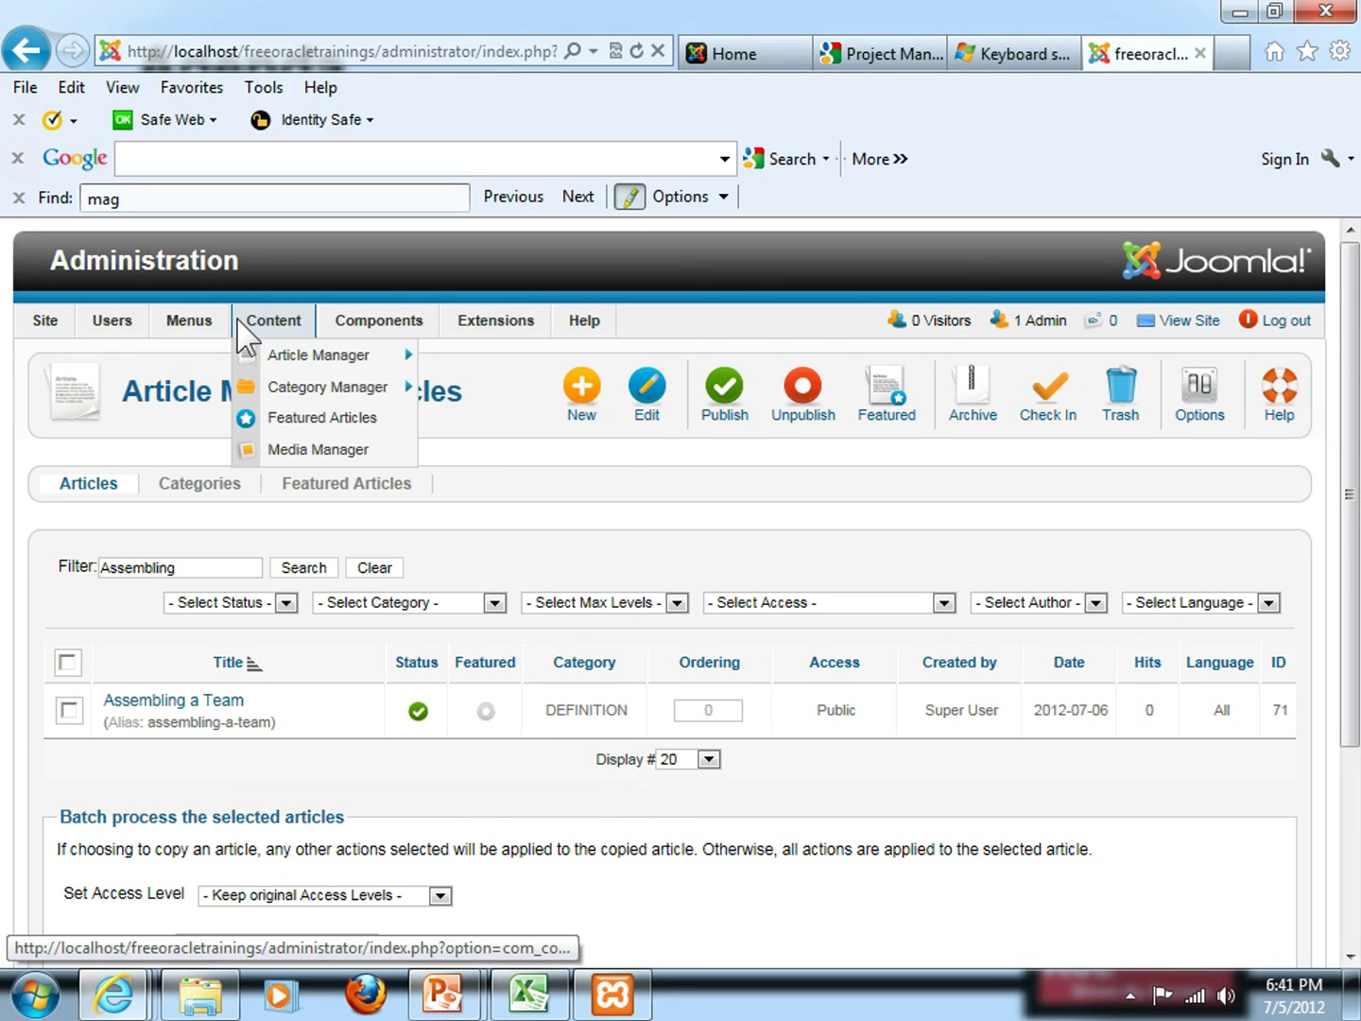
key(alt+Tab)
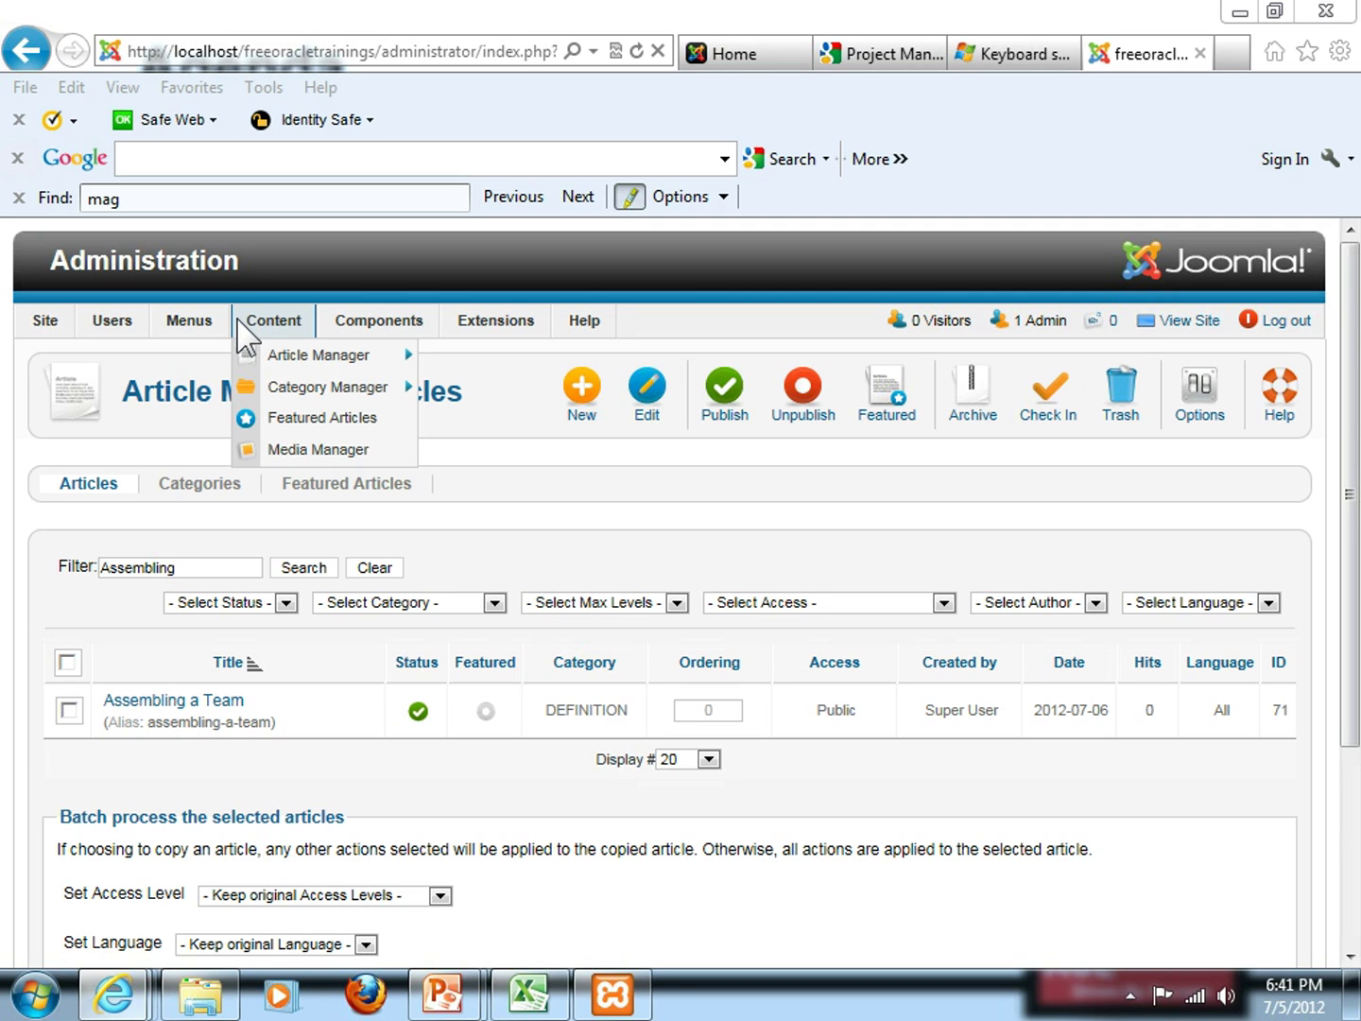
click(236, 517)
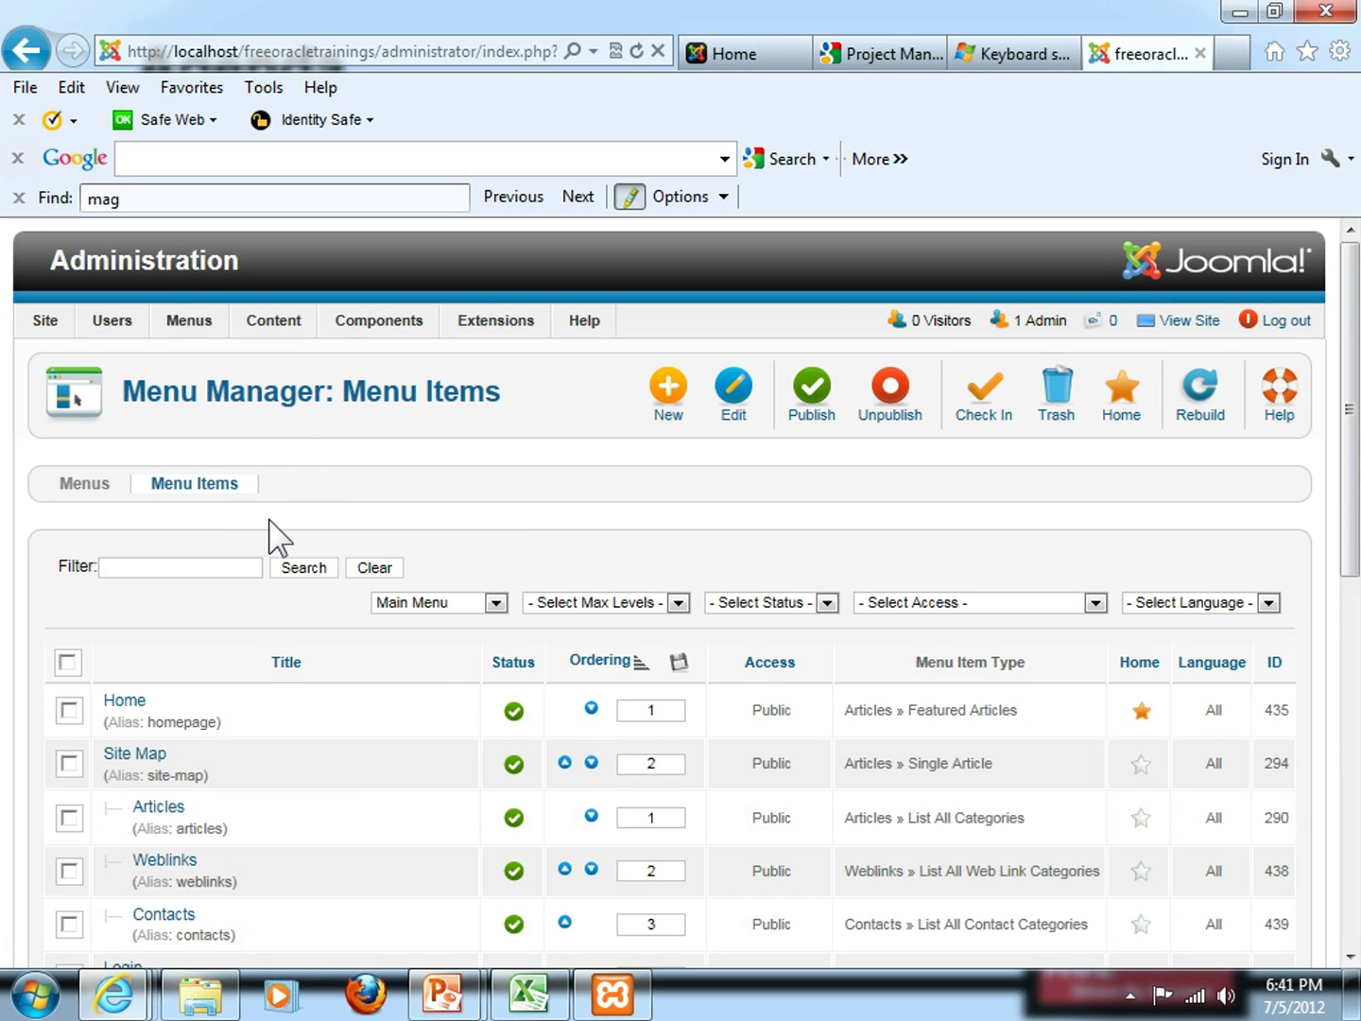
scroll(275, 540, down, 2)
scroll(274, 540, down, 1)
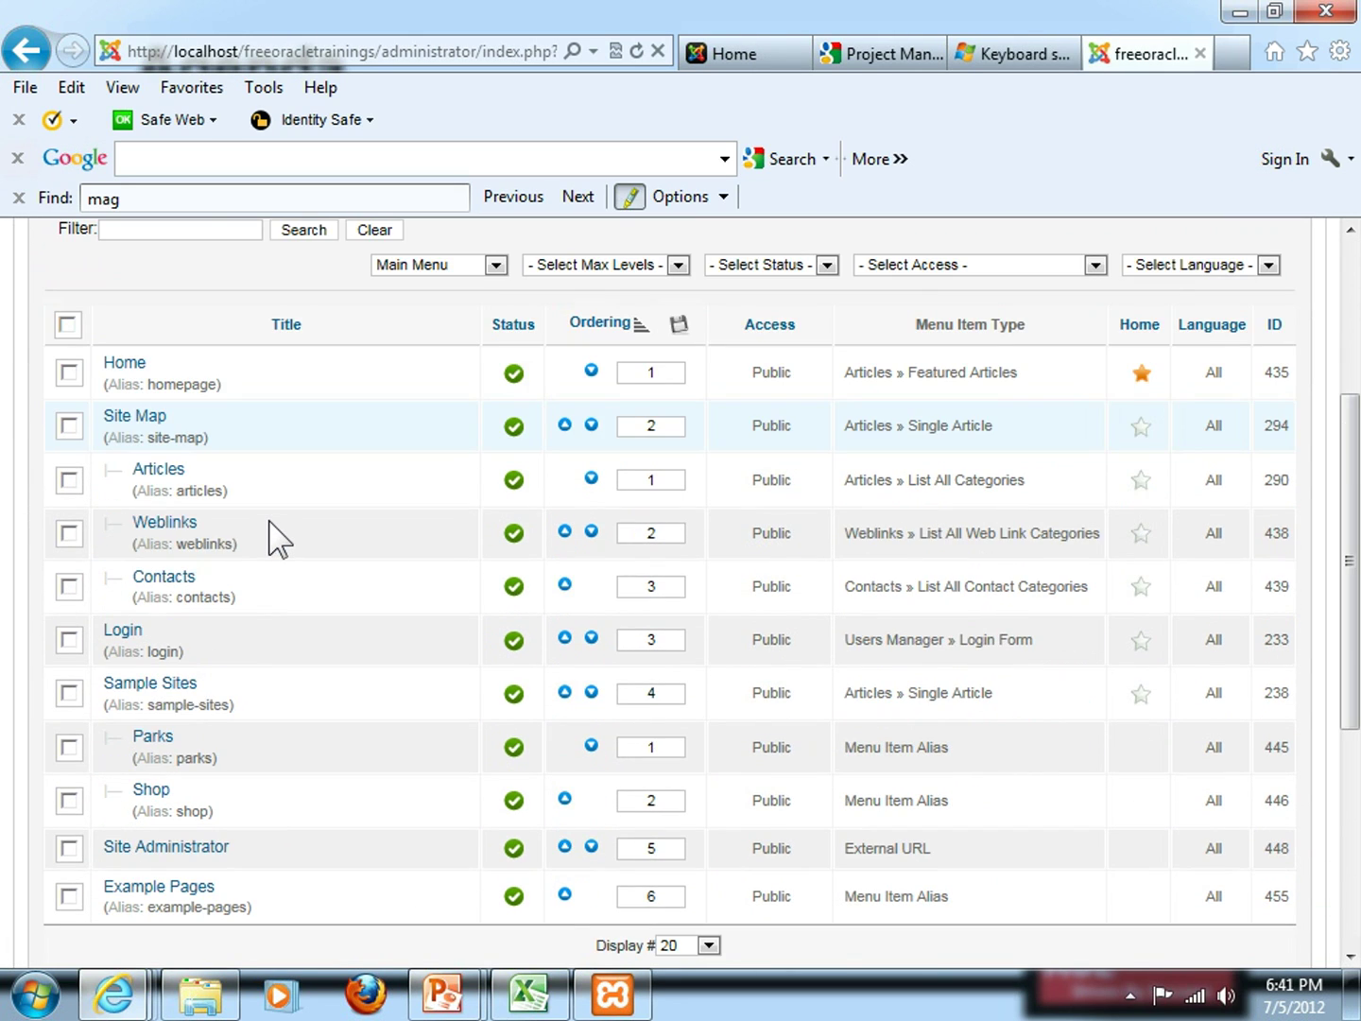
scroll(227, 869, down, 1)
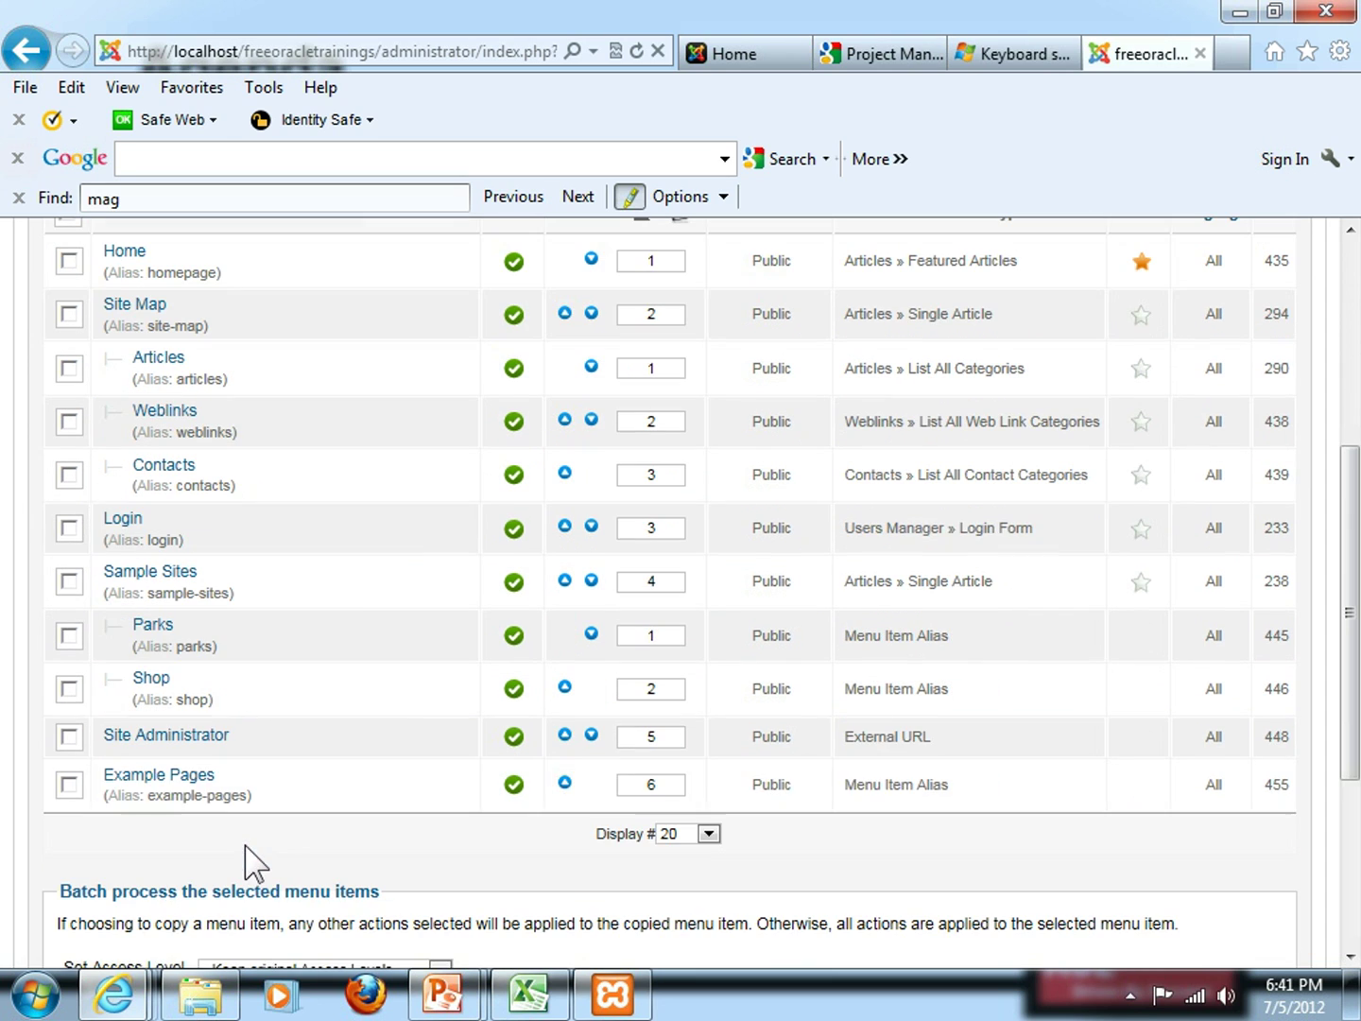
Check the front-end home page's top menu with Sample Sites, then go back to the admin tab
click(736, 54)
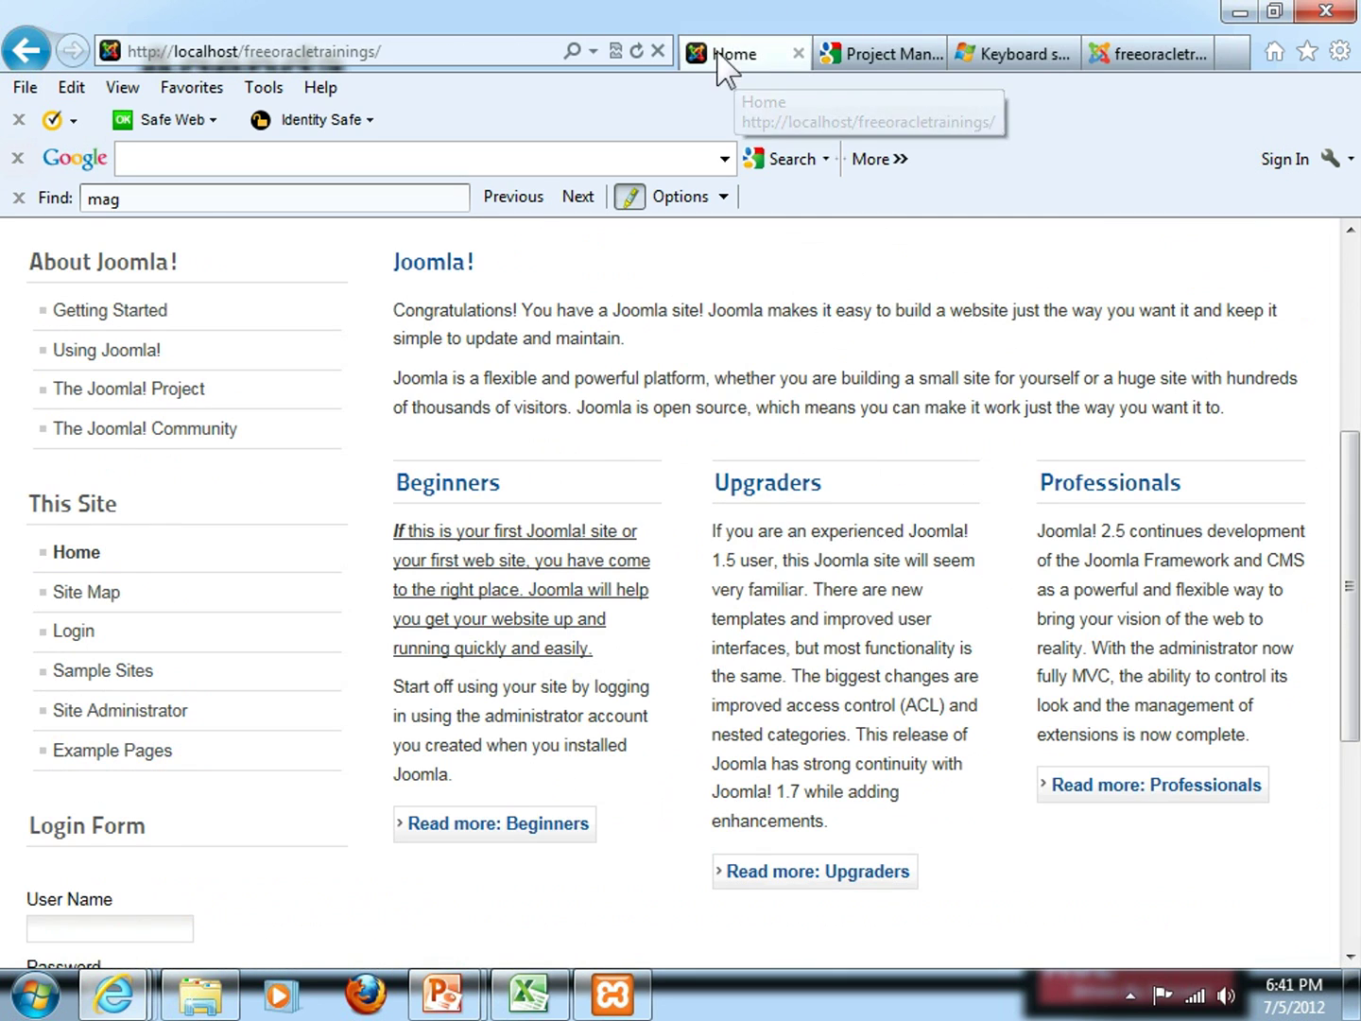
scroll(155, 500, up, 4)
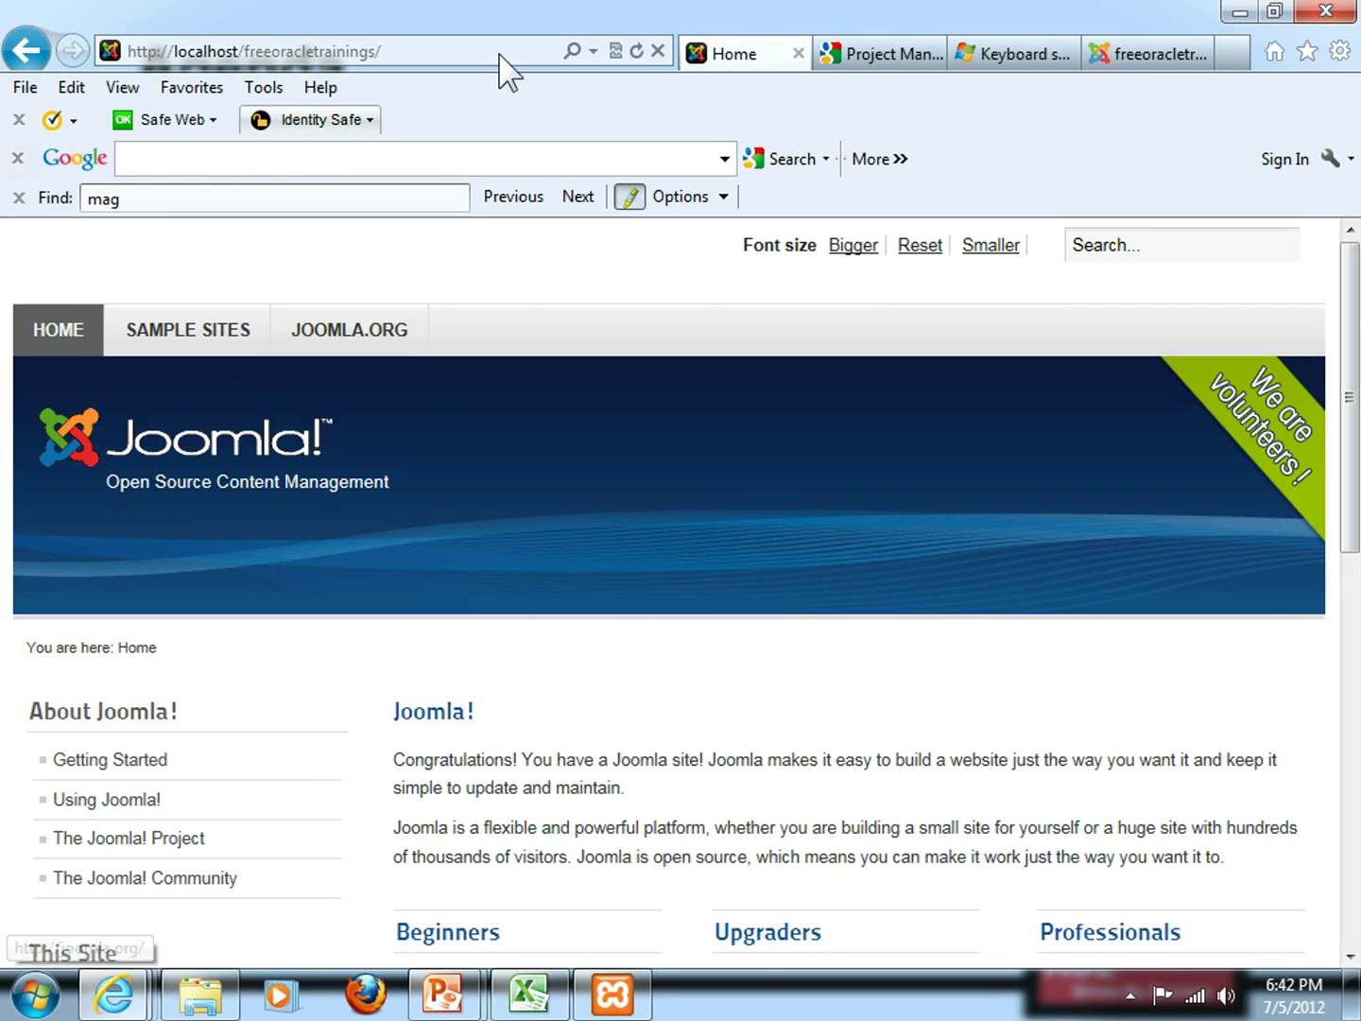
click(1134, 55)
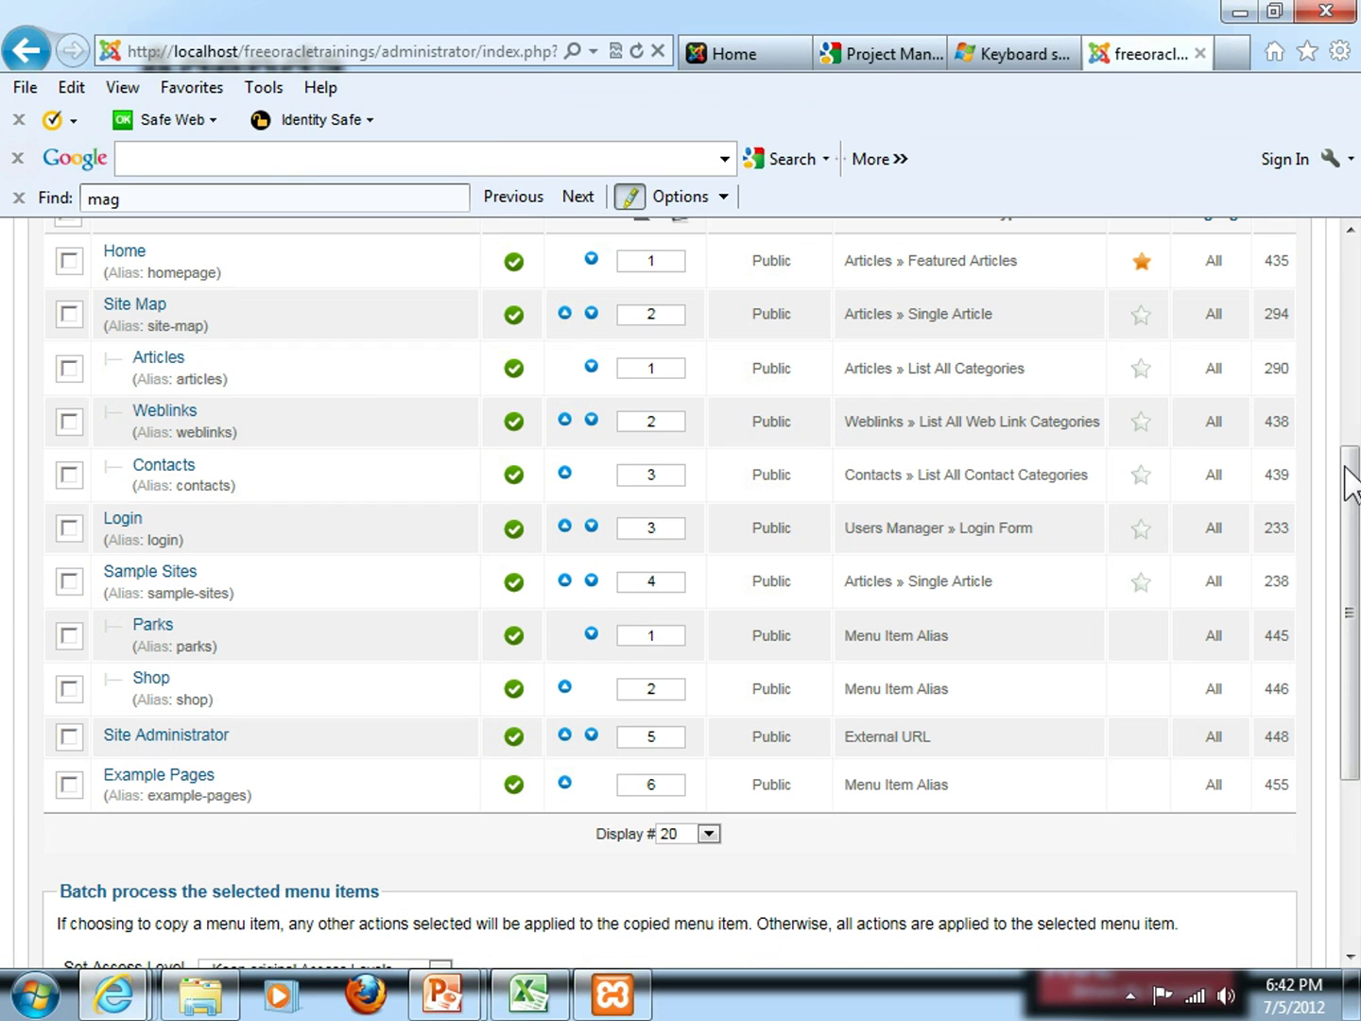
scroll(1350, 469, up, 2)
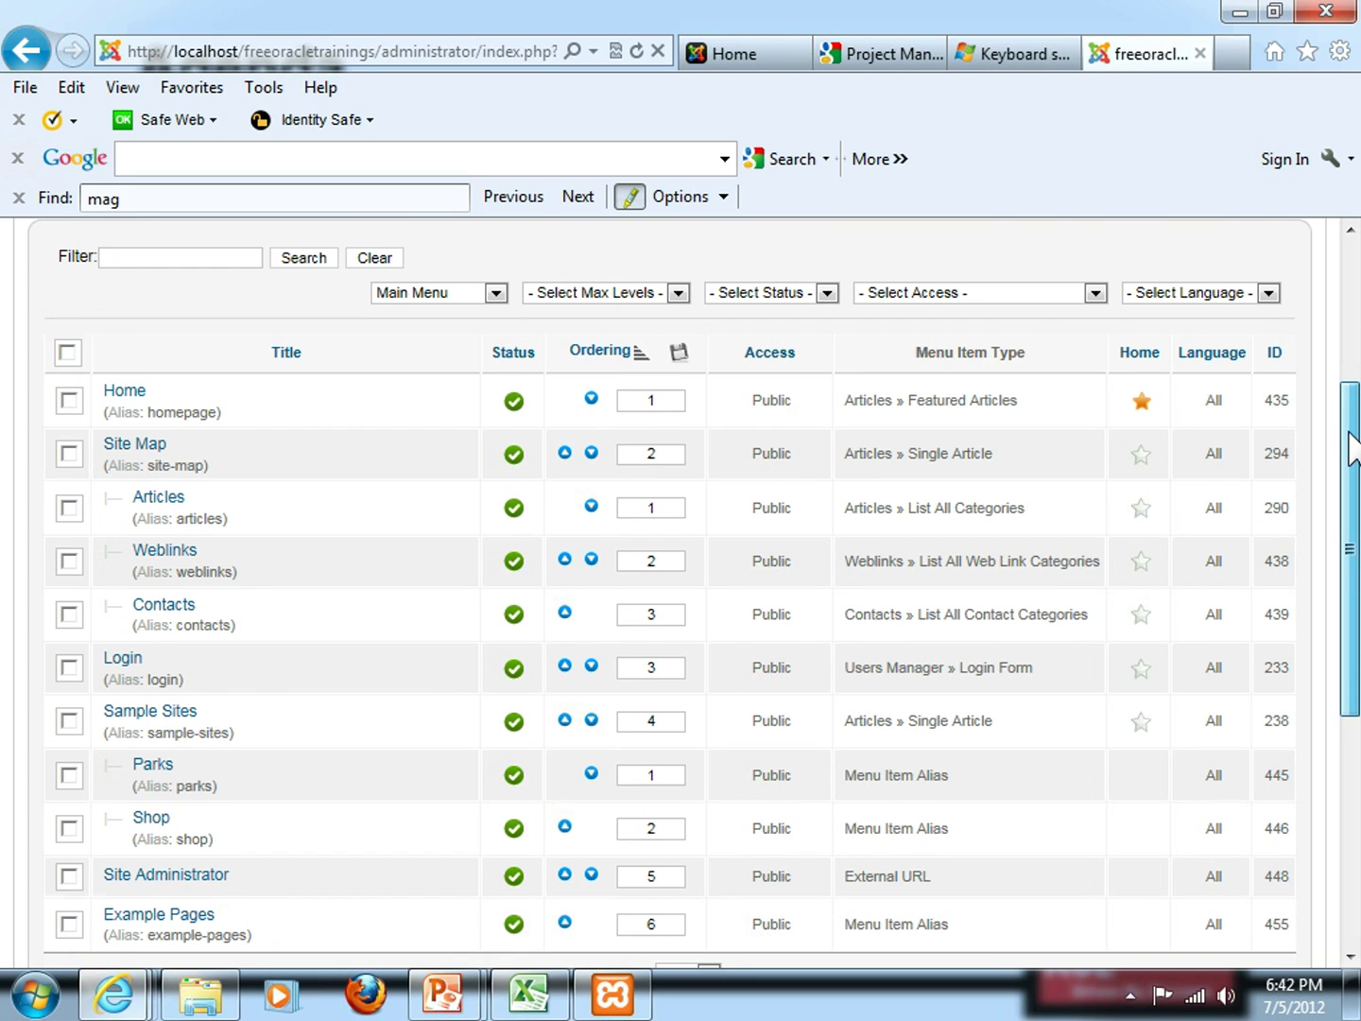
scroll(1348, 449, down, 1)
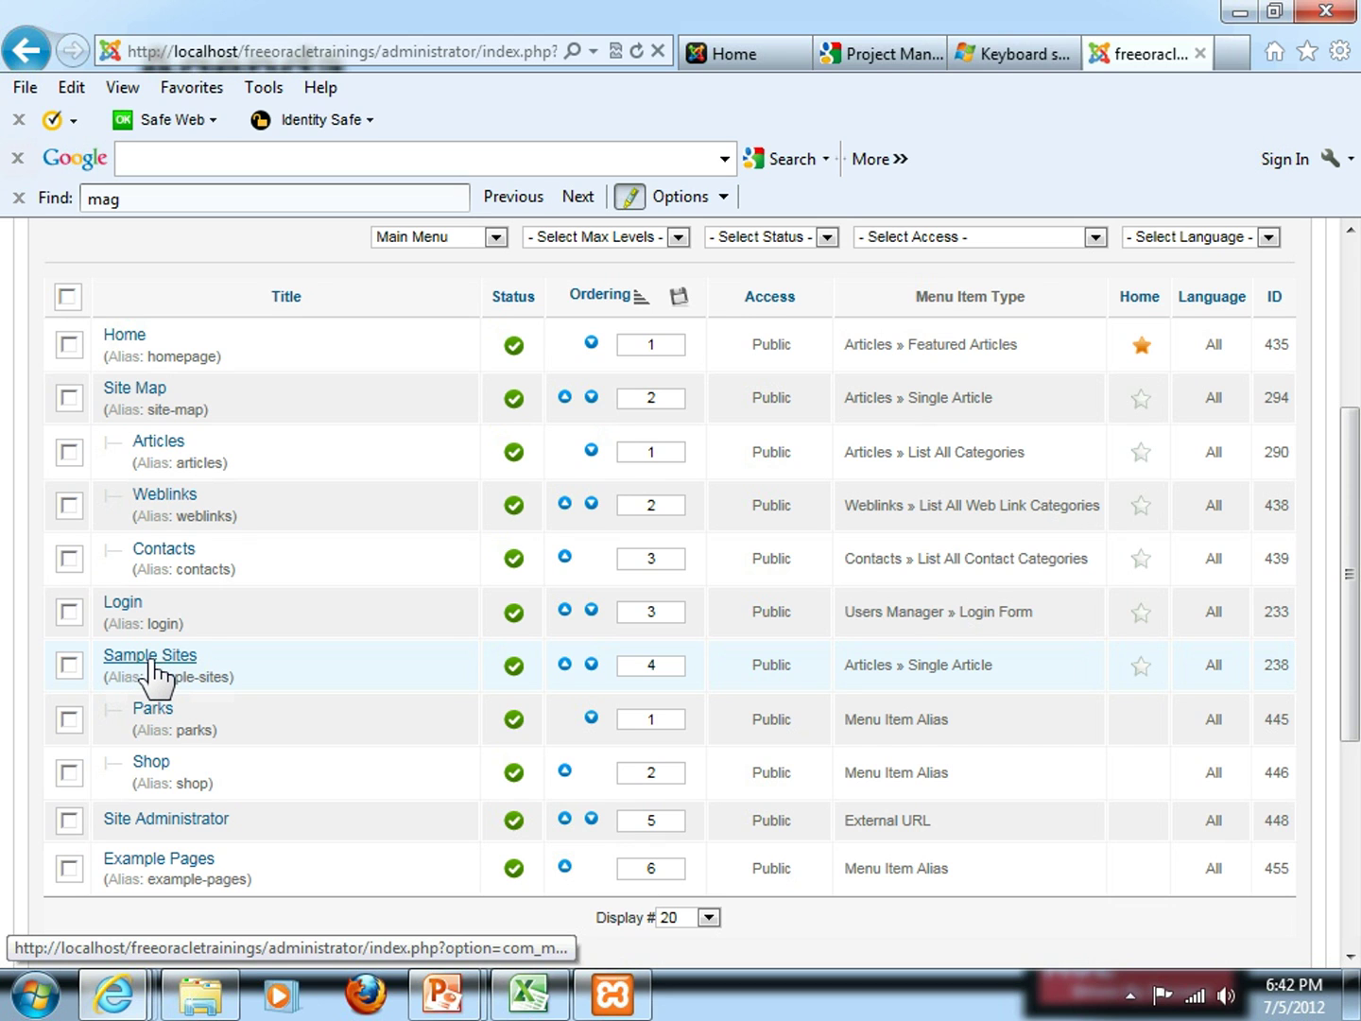
scroll(1347, 595, up, 5)
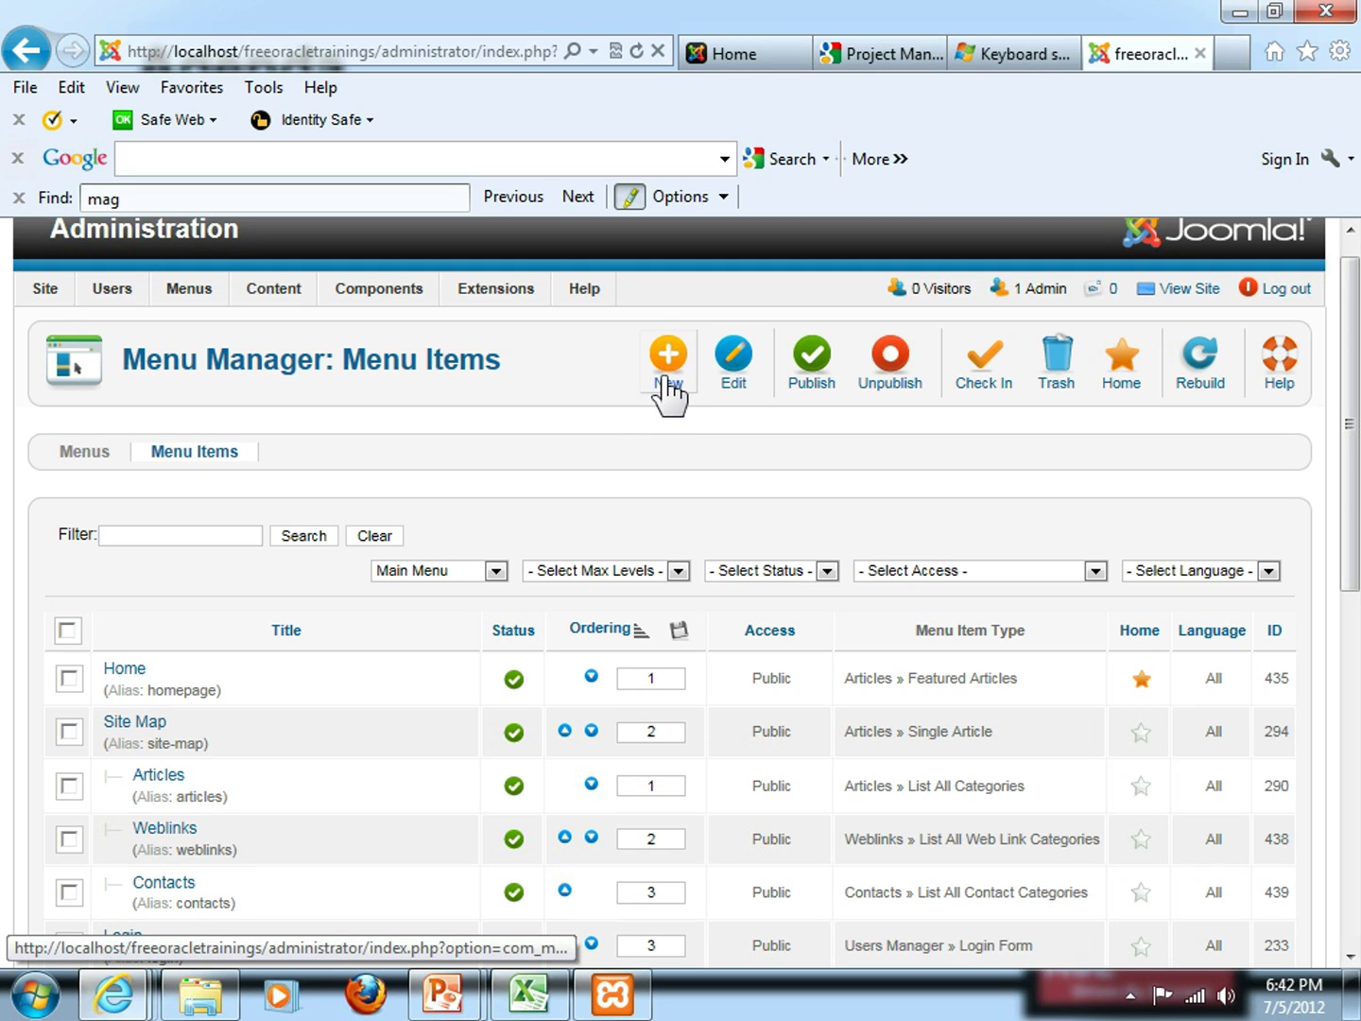
Create a new Main Menu item with its type set to Articles > Single Article
click(667, 370)
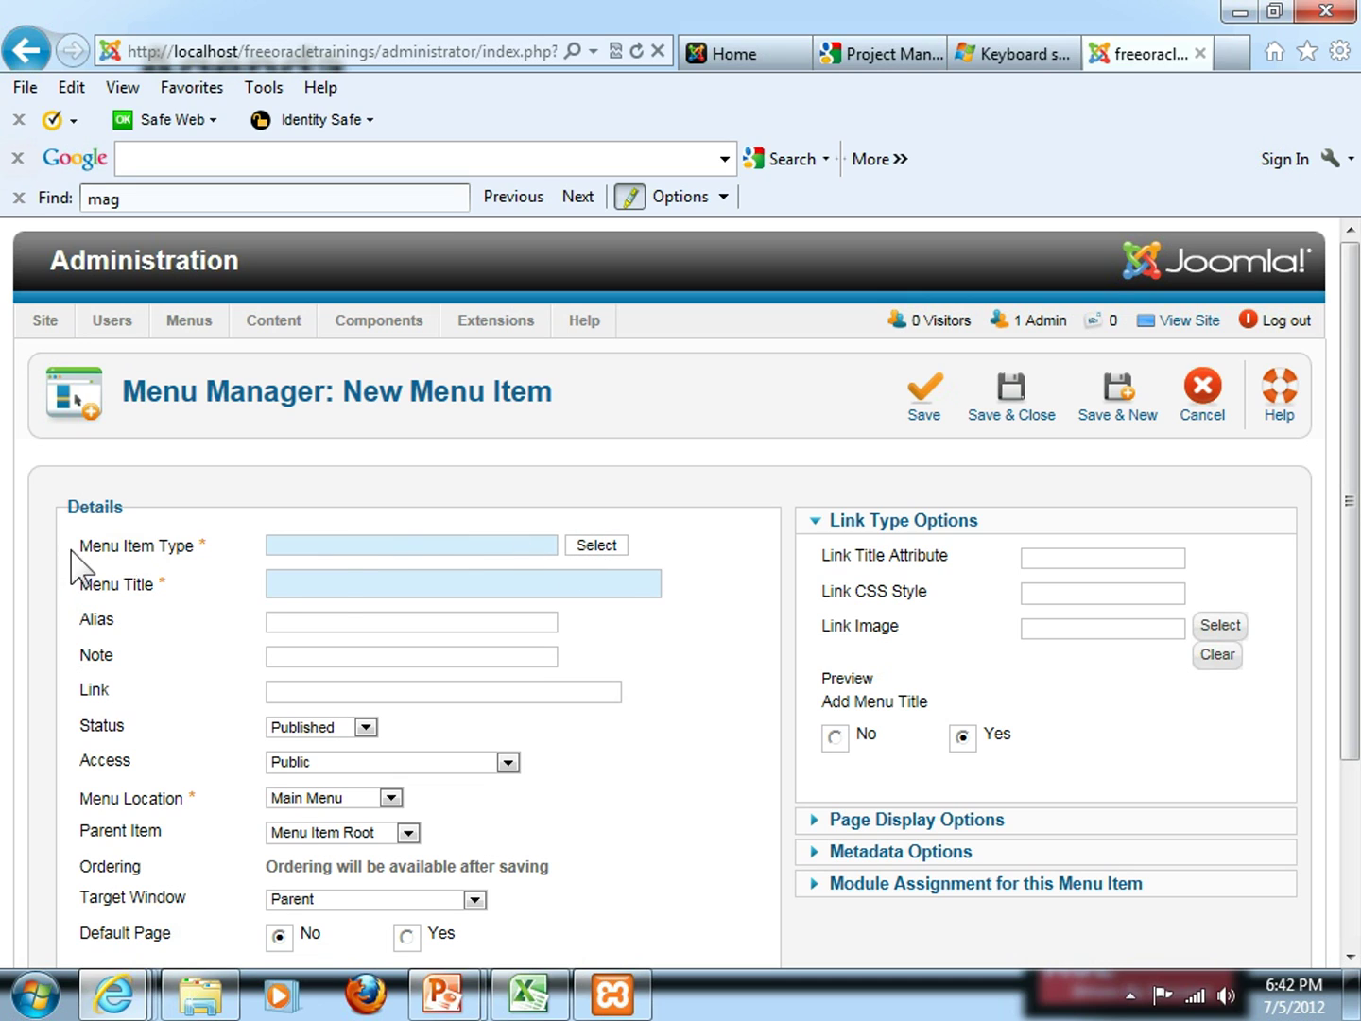
click(596, 545)
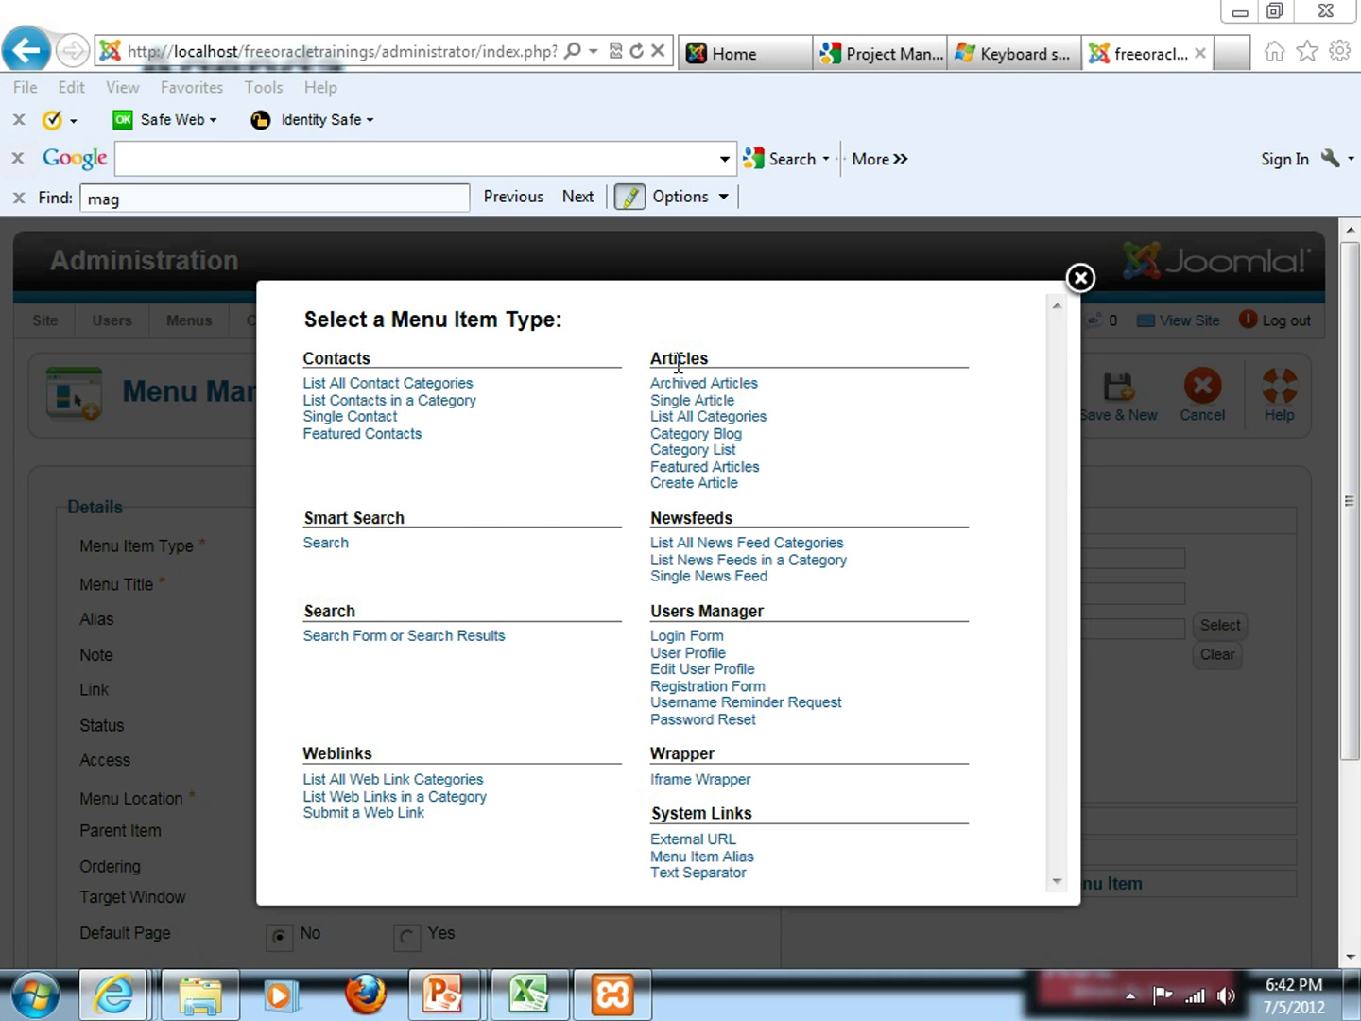
click(665, 404)
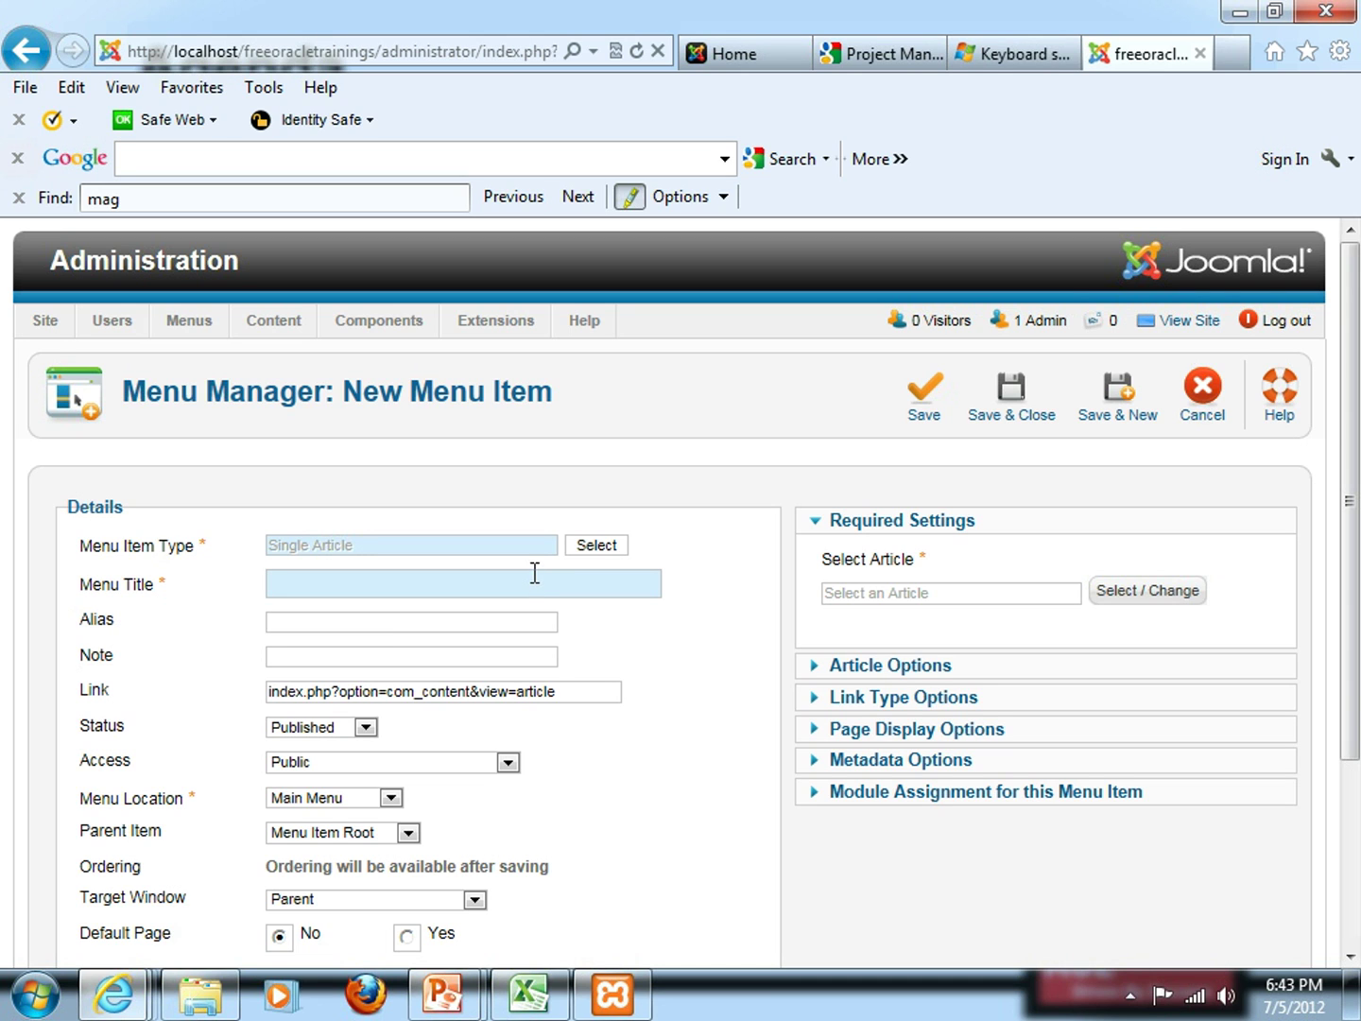
key(alt+Tab)
Go back to slide 40 on categories, menus and articles, then return to the new menu item form
key(alt+Tab)
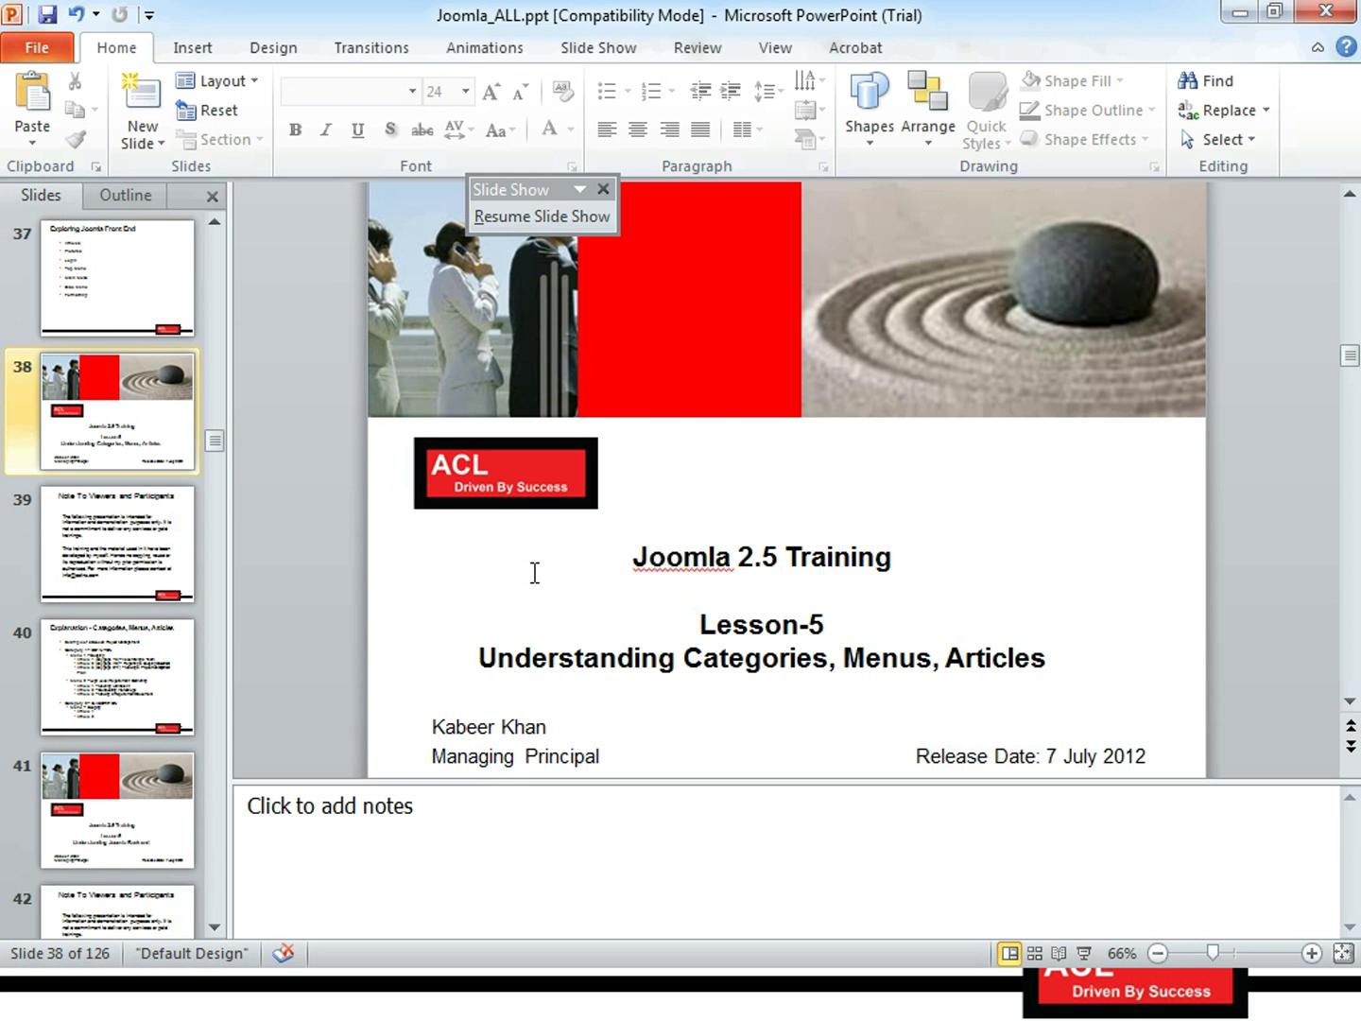
key(alt+Tab)
key(alt+Tab)
key(alt+Tab)
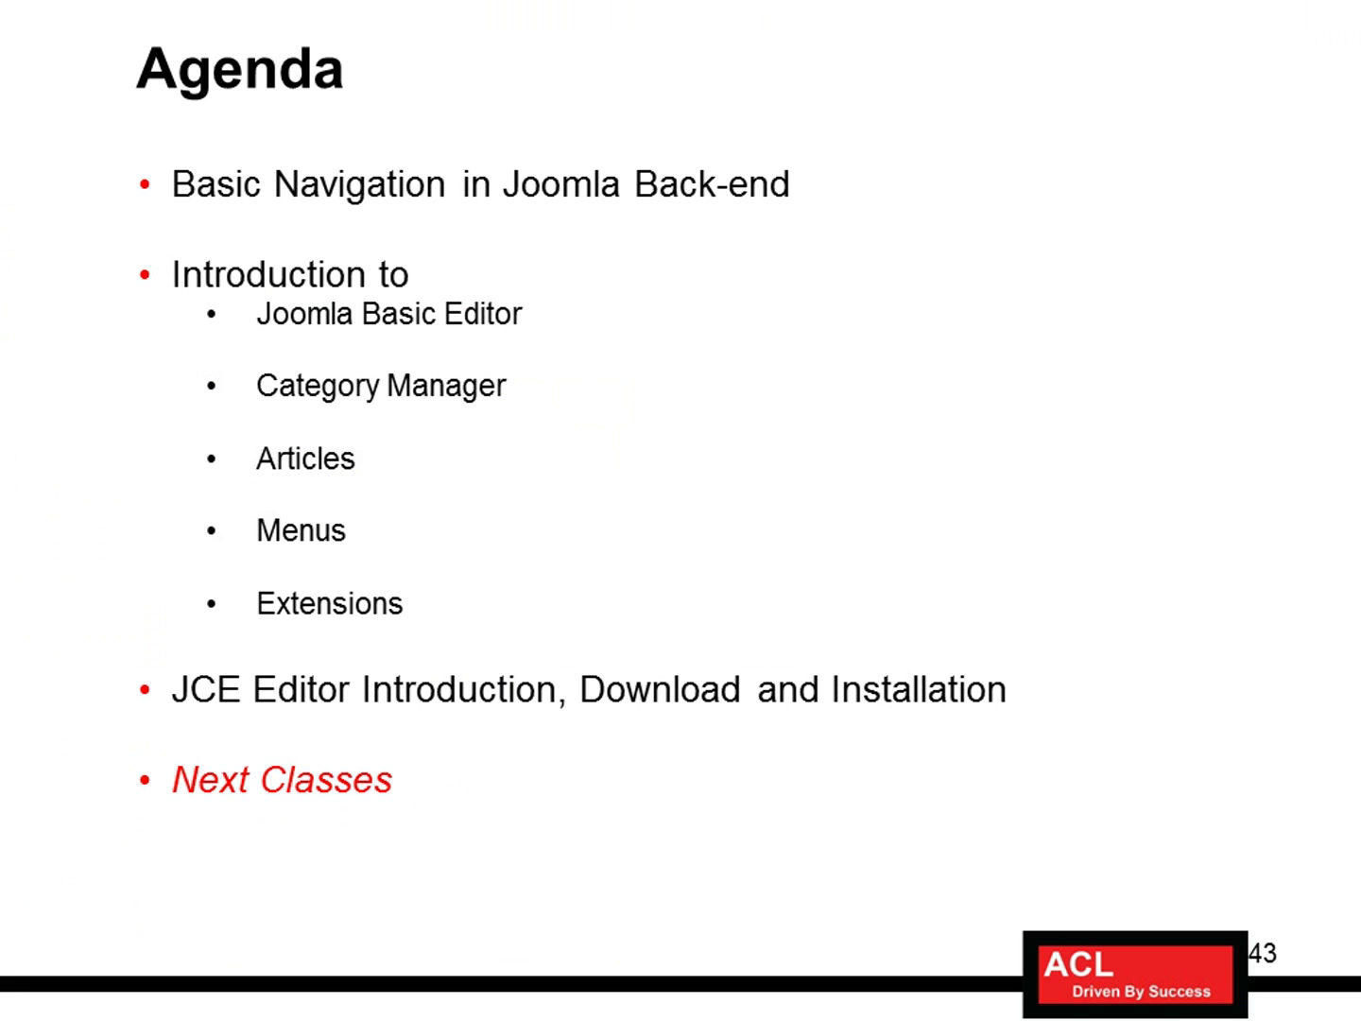
key(Left)
key(Left)
key(Left)
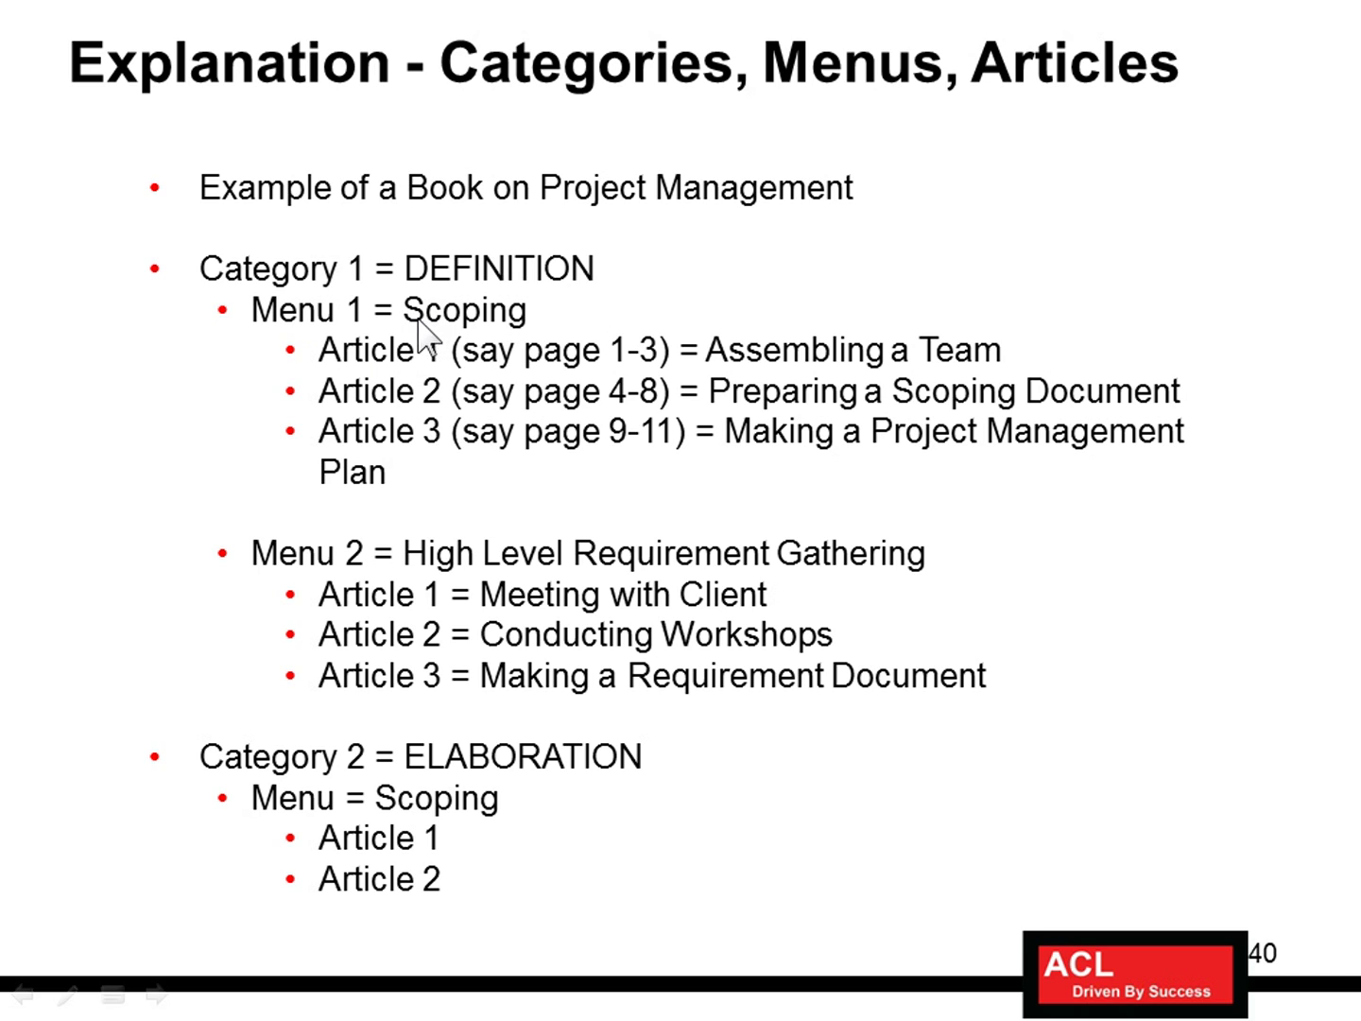
key(alt+Tab)
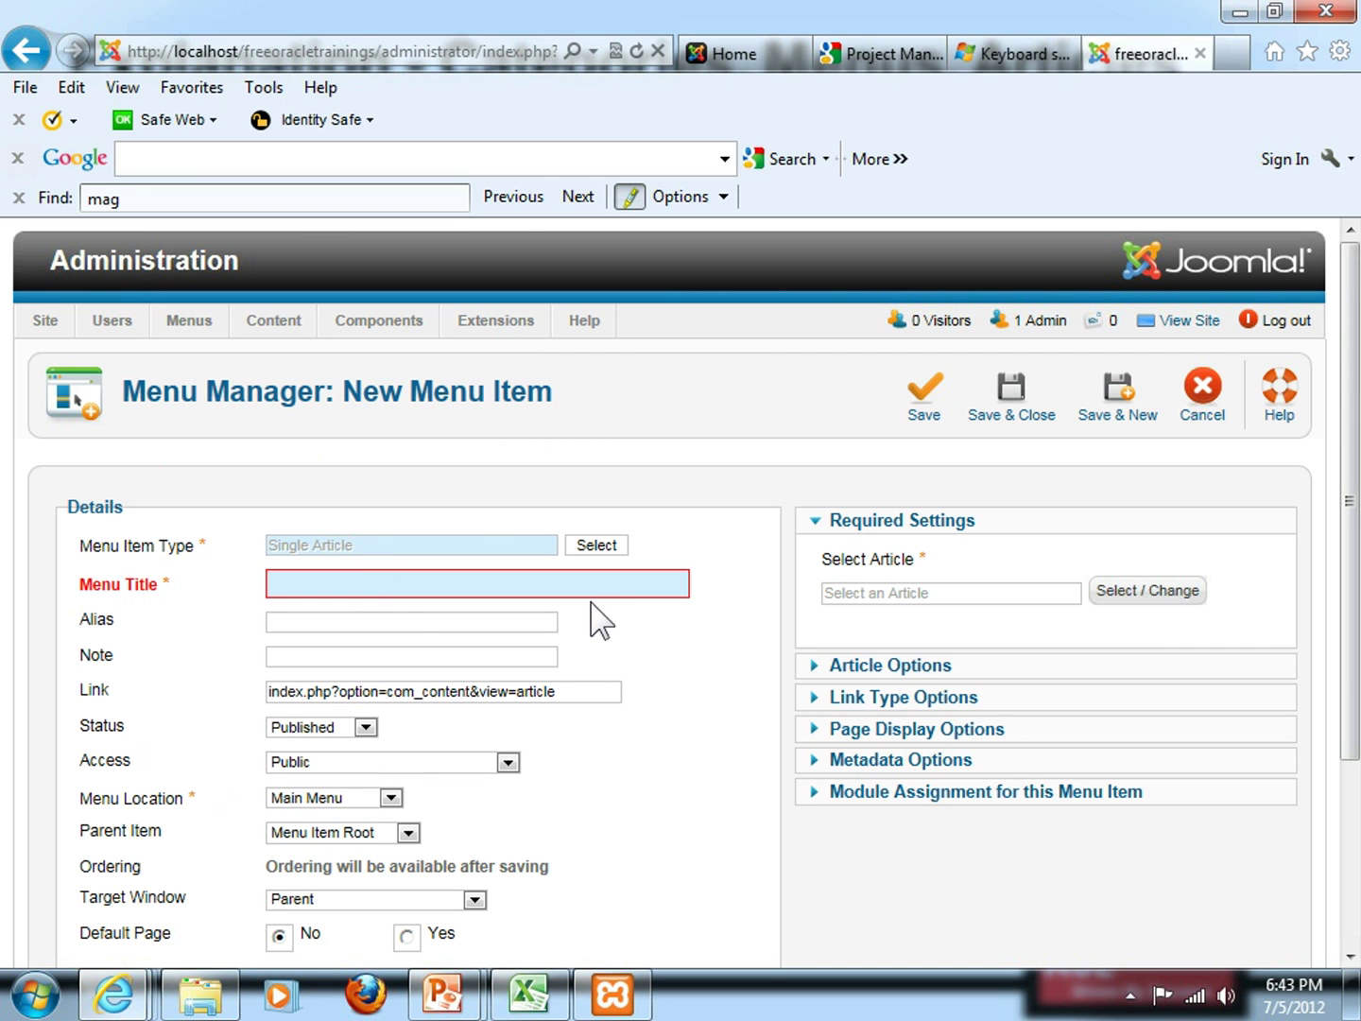
text(Scoping)
scroll(719, 717, down, 2)
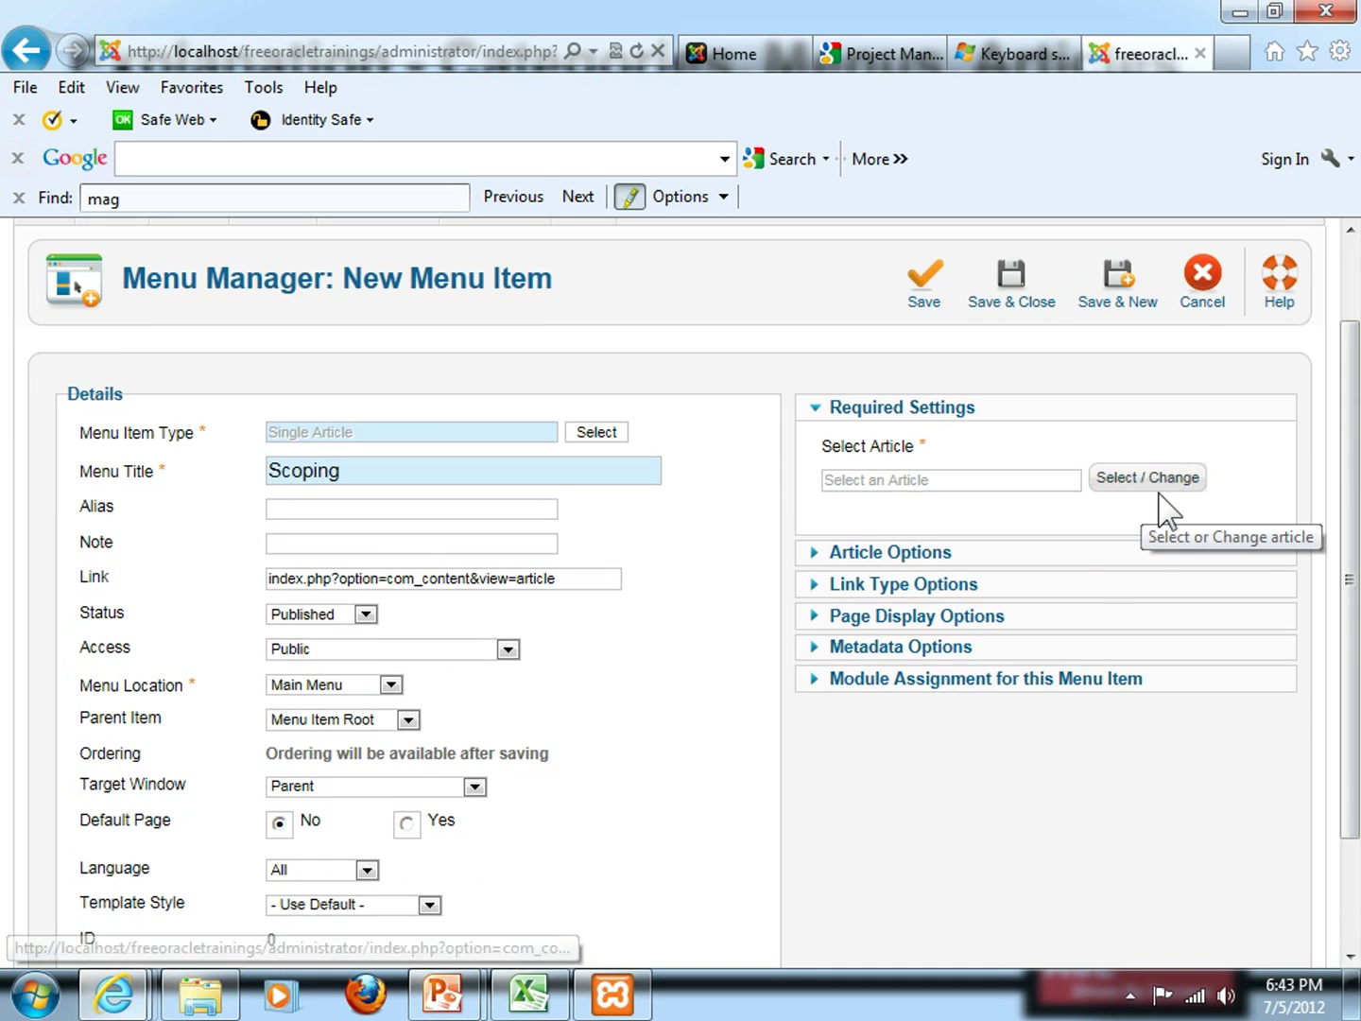
key(alt+Tab)
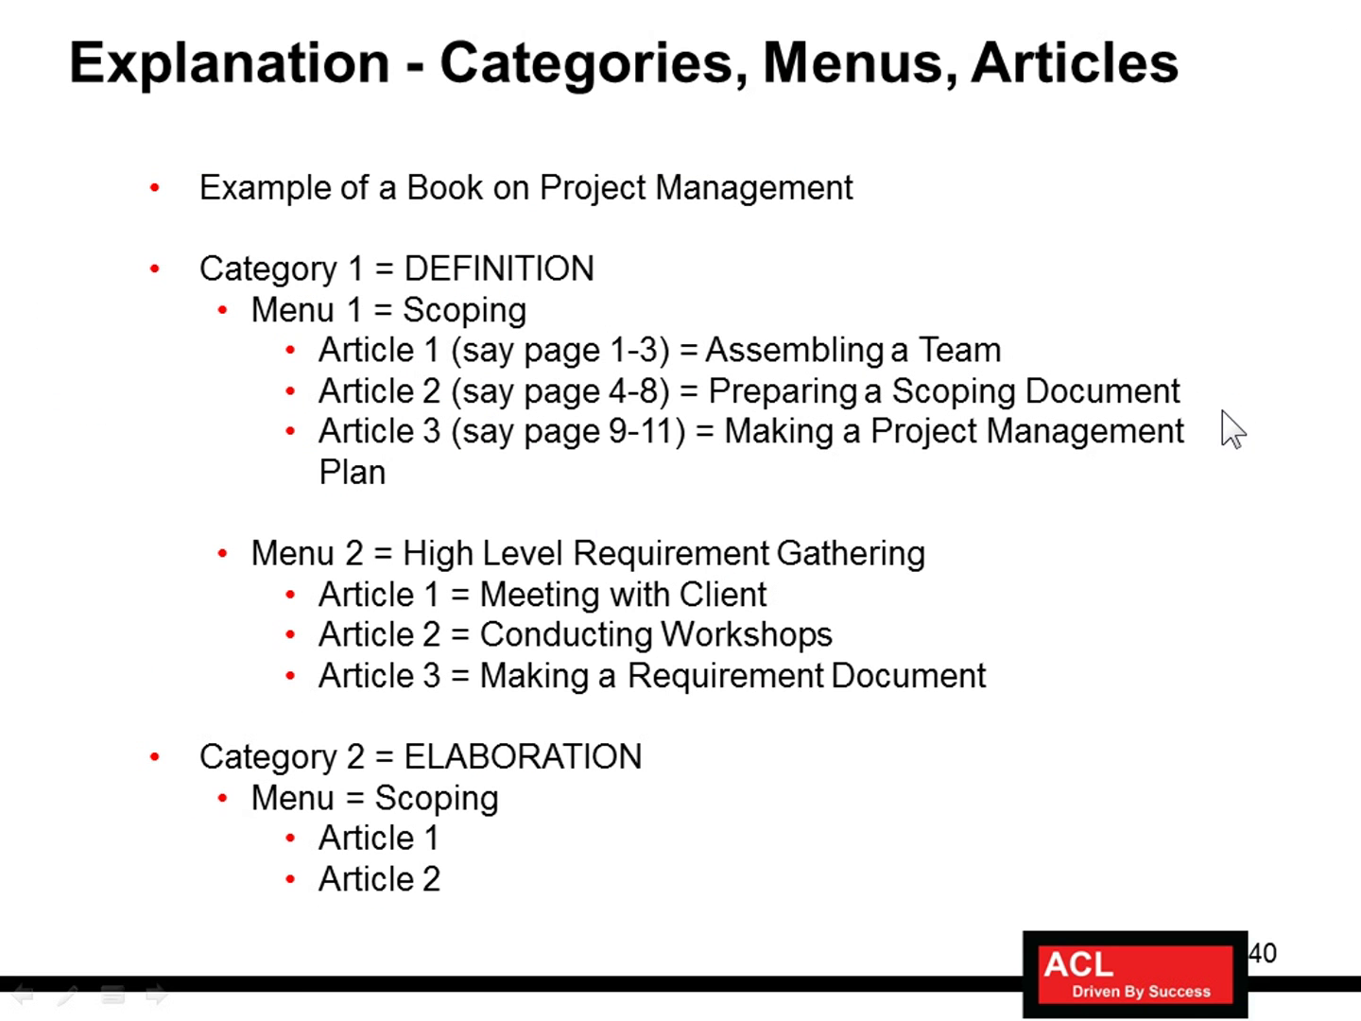
key(alt+Tab)
Filter the article picker by 'Assembling' and select 'Assembling a Team' for the Scoping item
click(1145, 476)
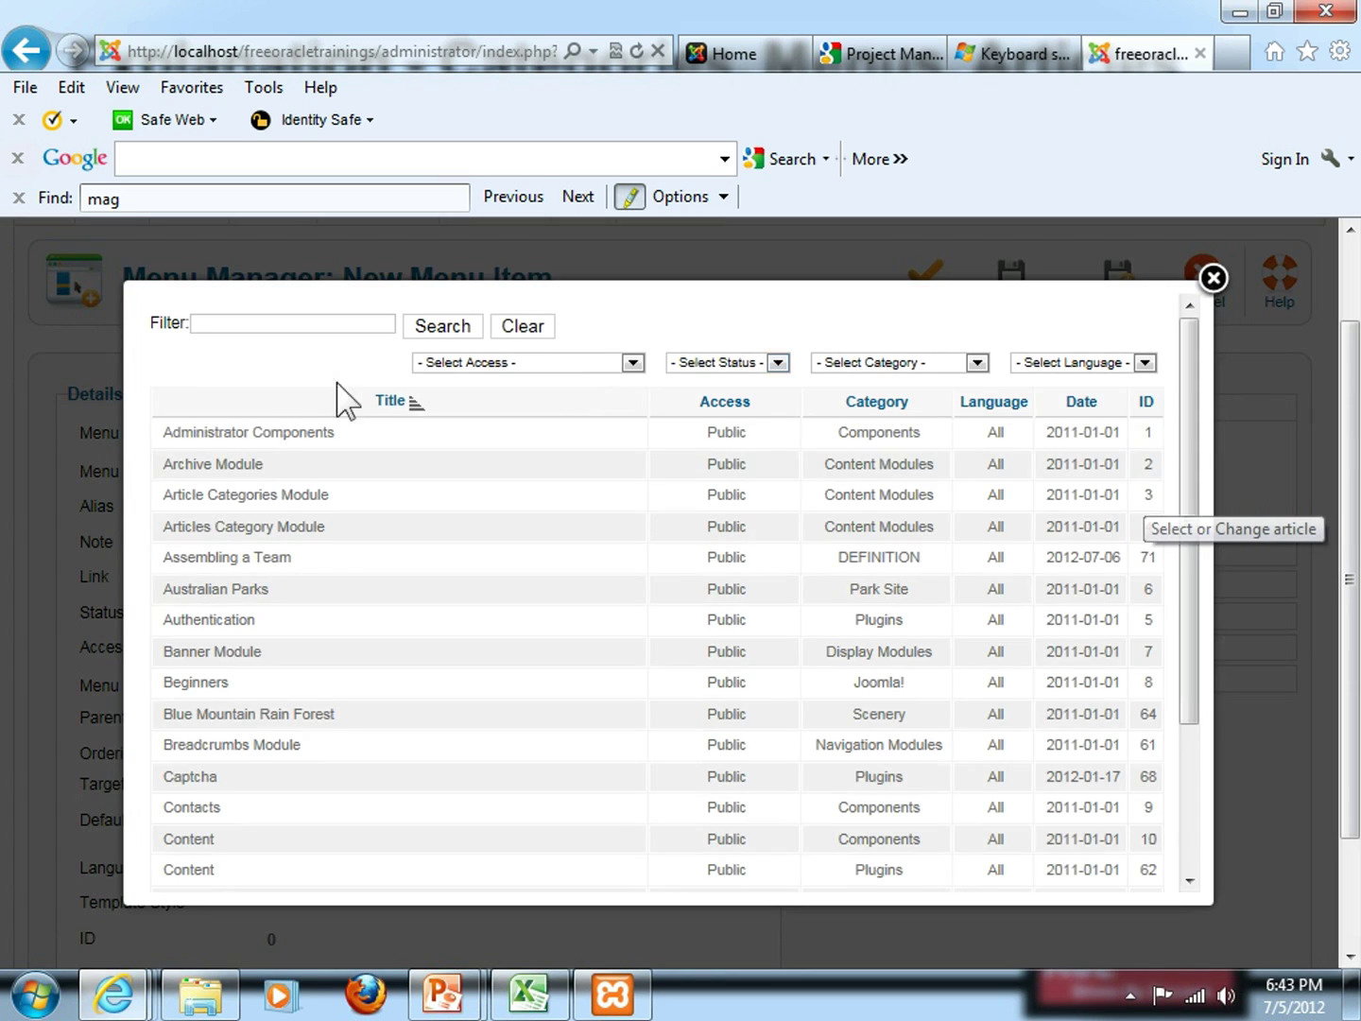
scroll(268, 506, down, 3)
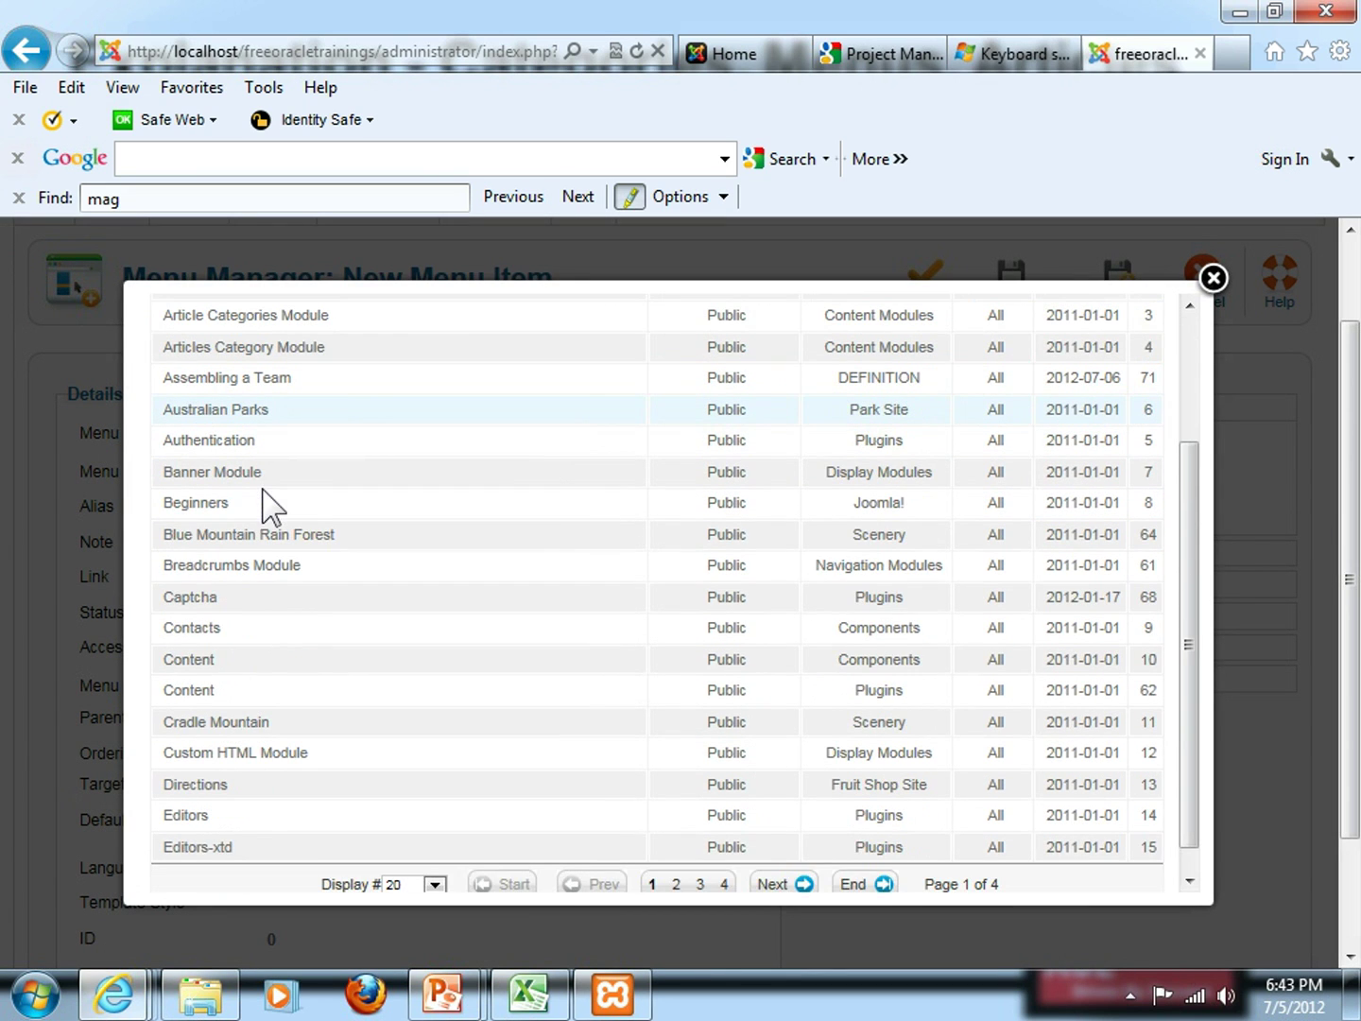
scroll(269, 507, up, 3)
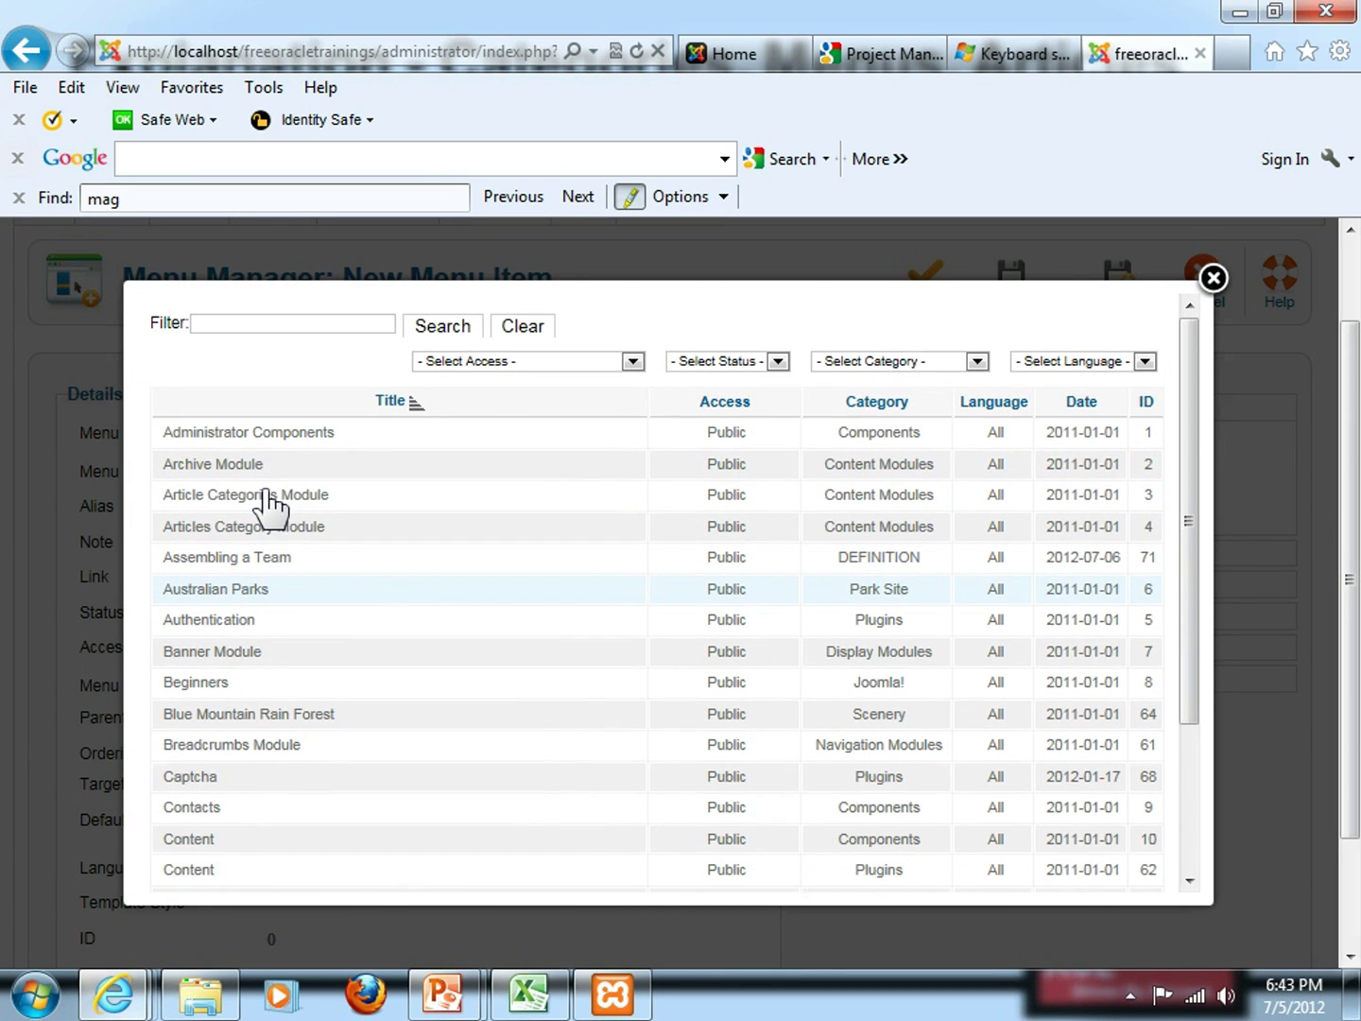
click(239, 327)
text(Asse)
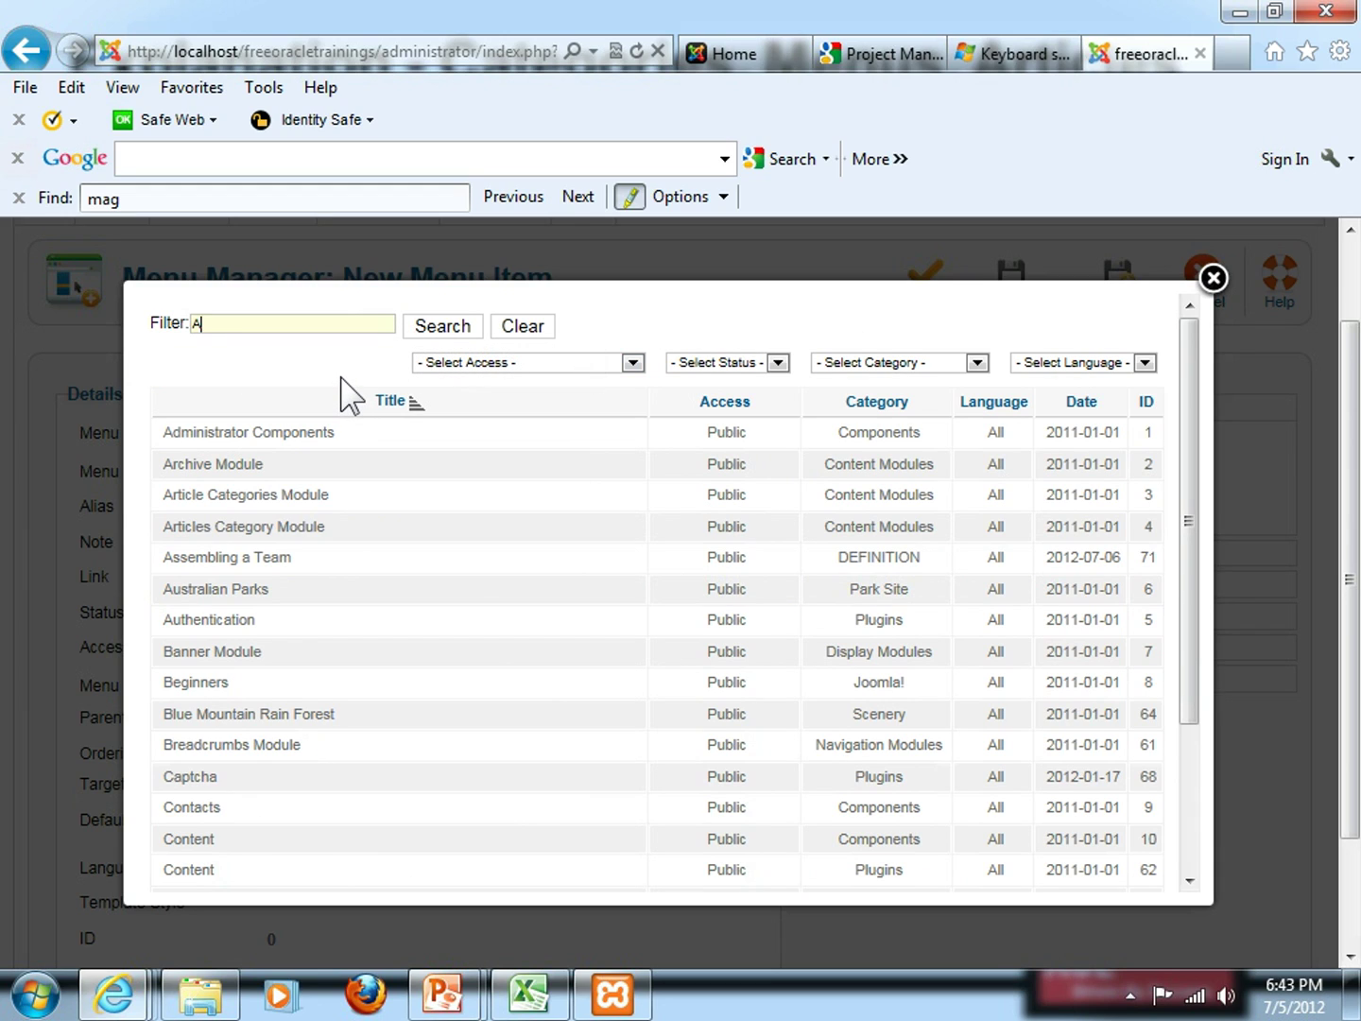
text(mbling)
key(Return)
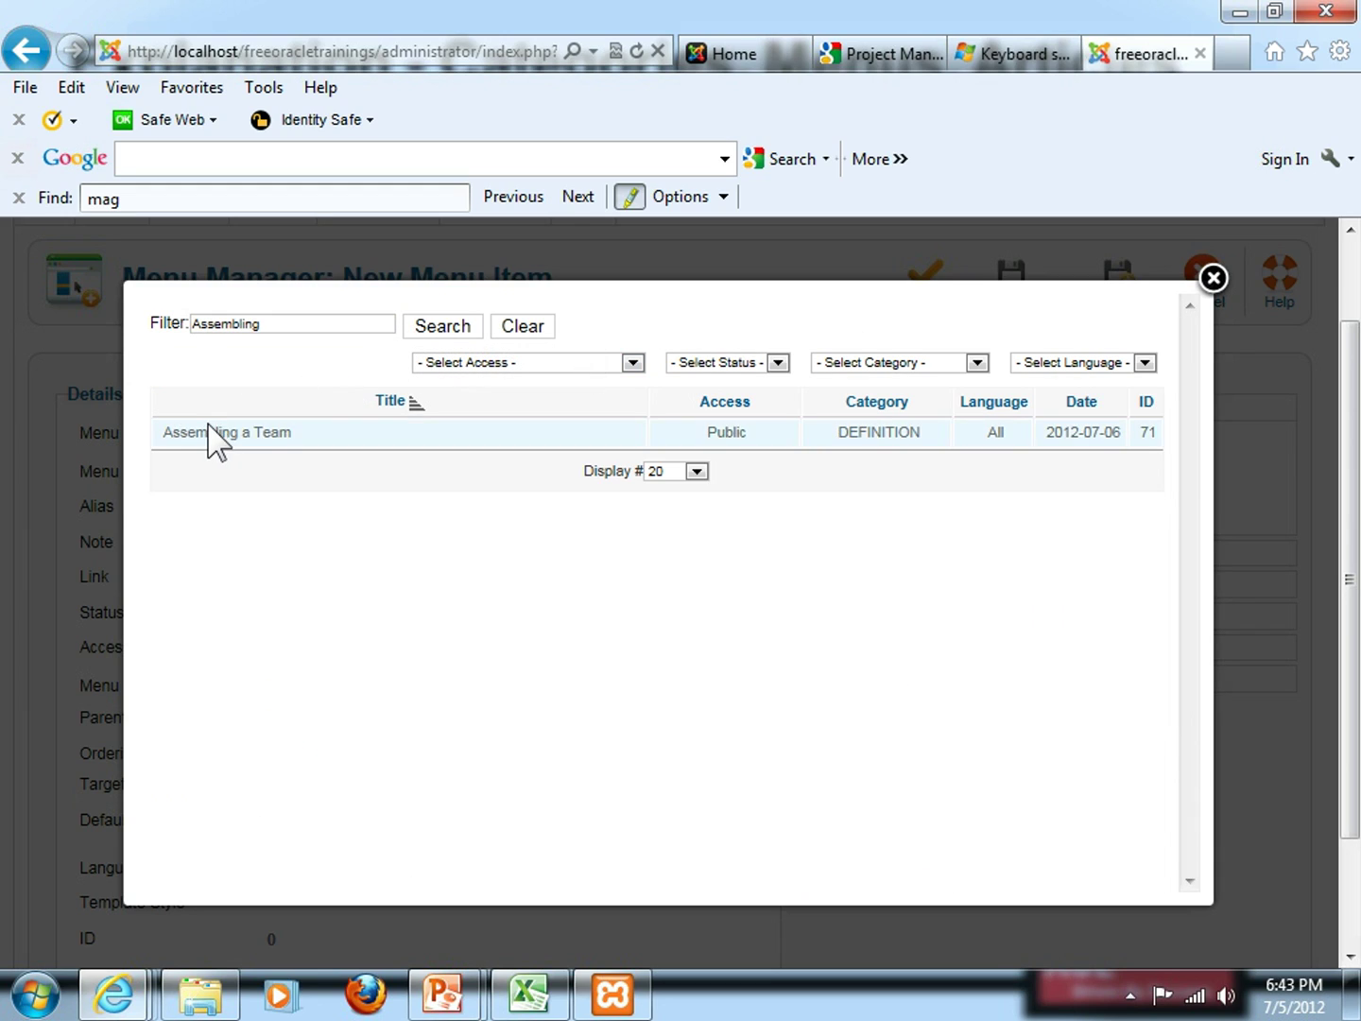
click(210, 434)
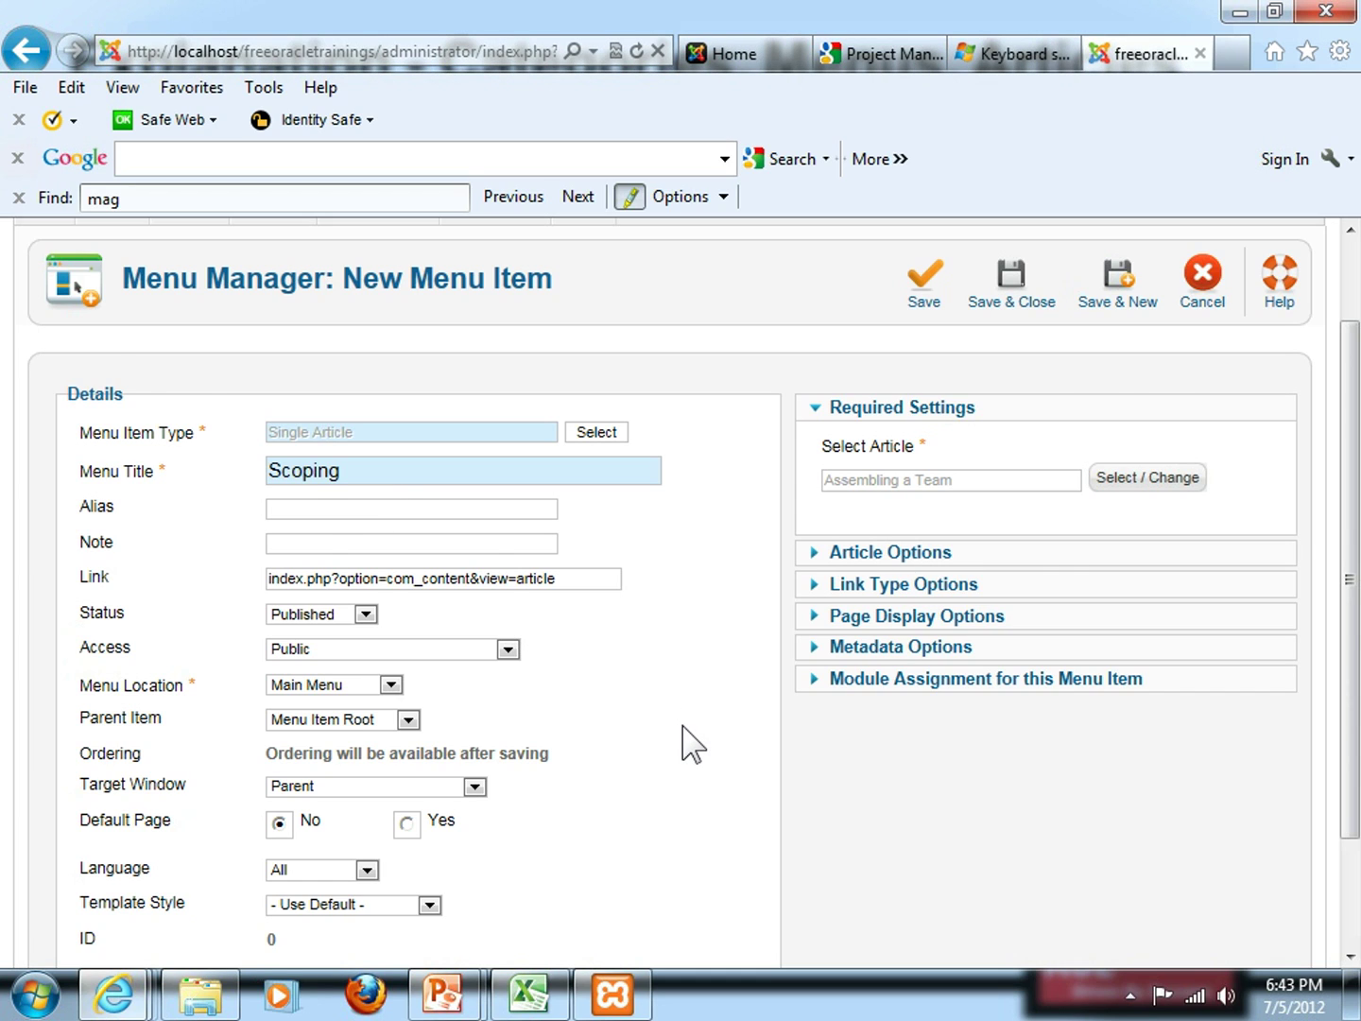
scroll(693, 744, down, 2)
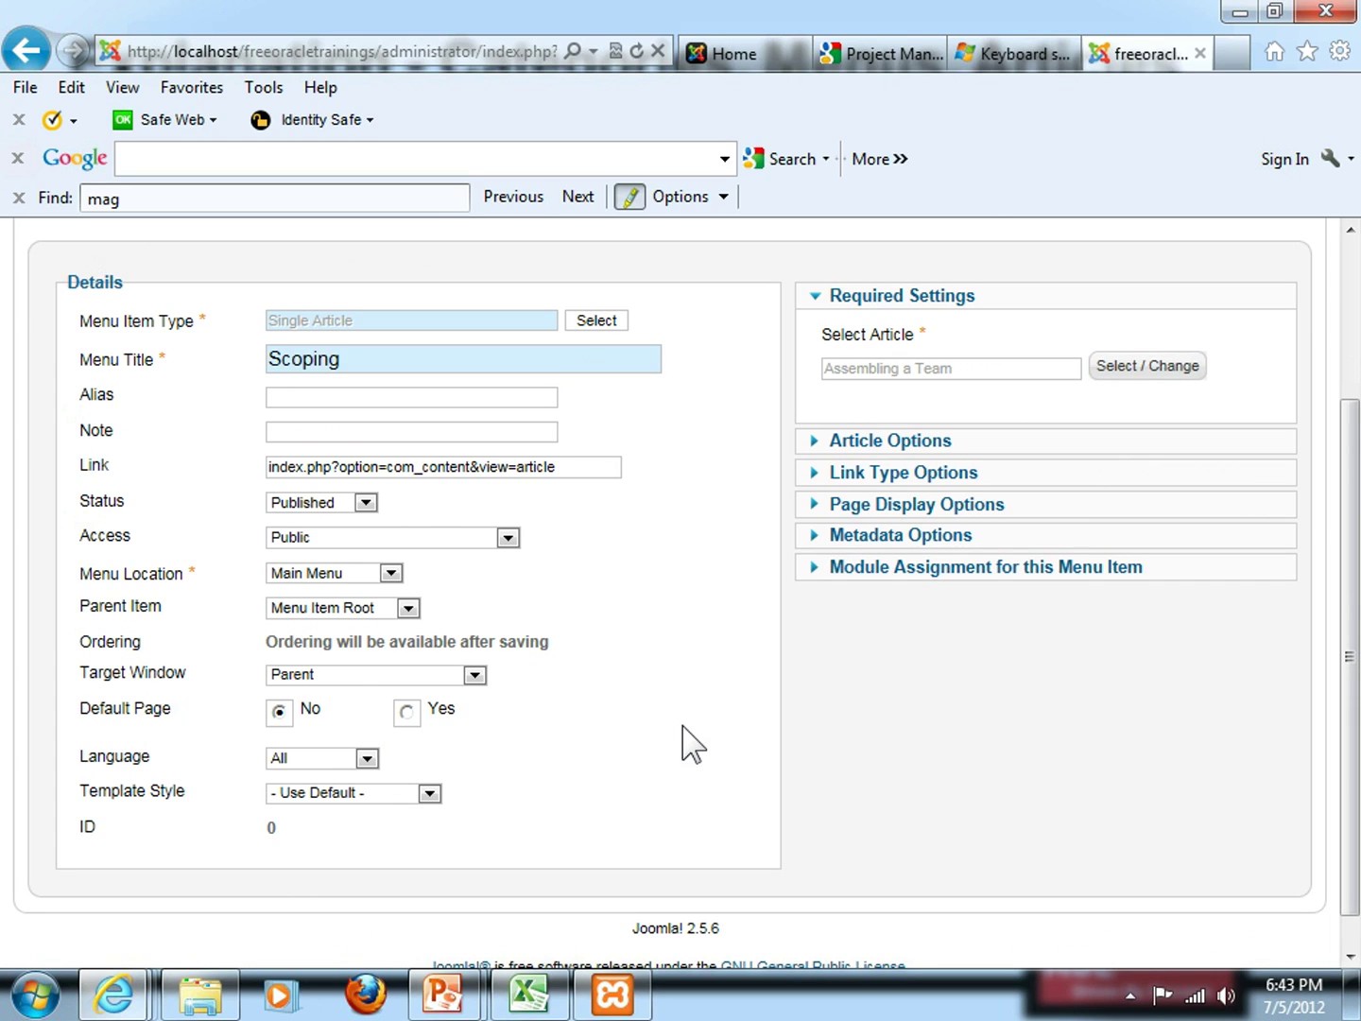
click(364, 502)
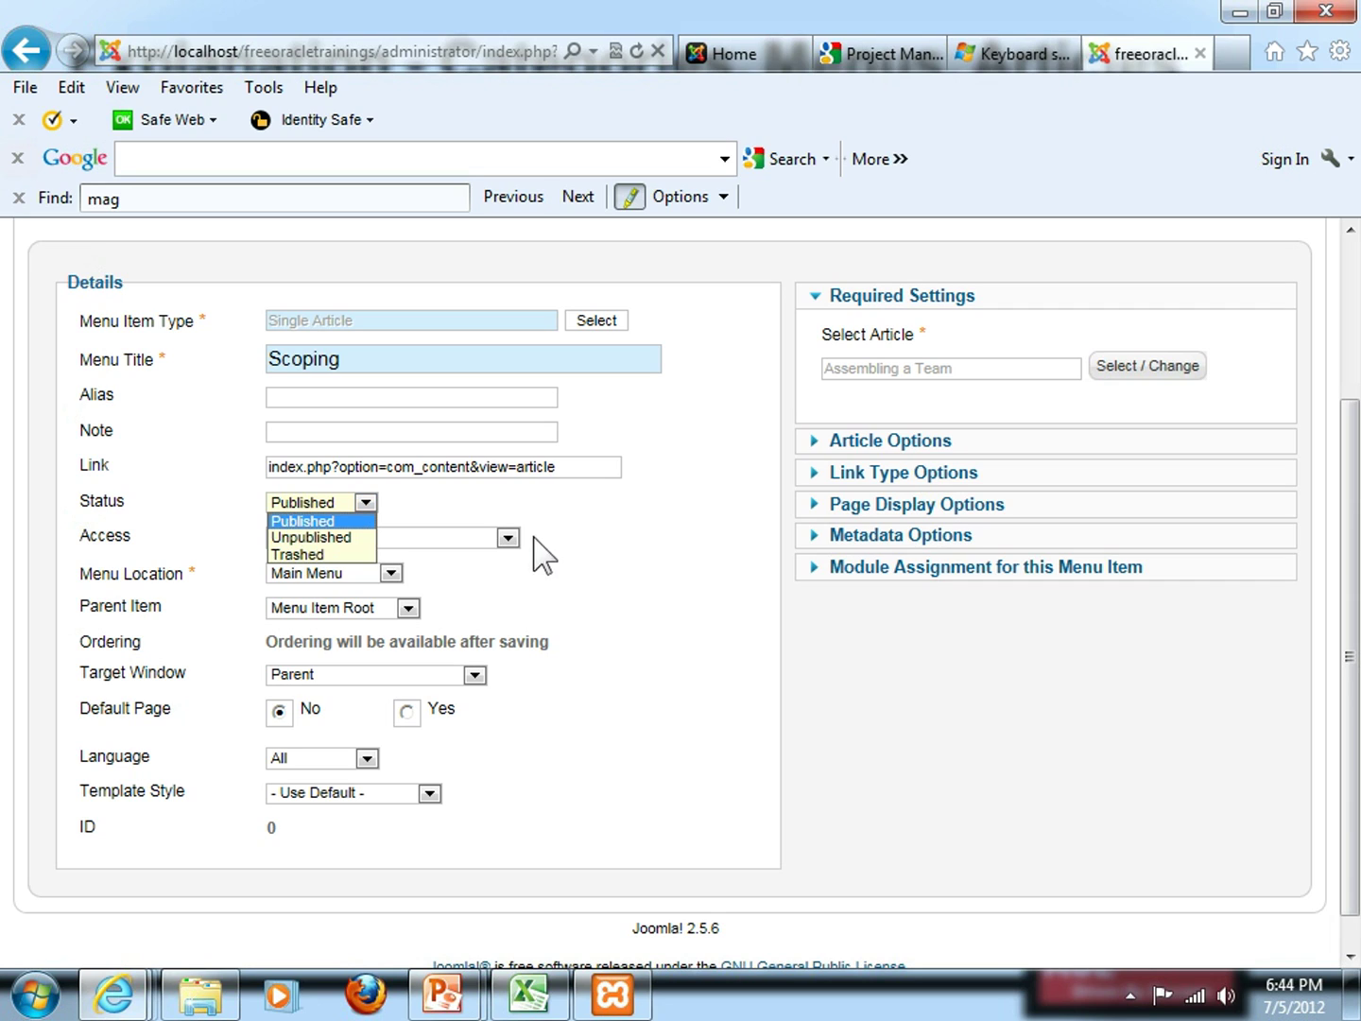
click(595, 560)
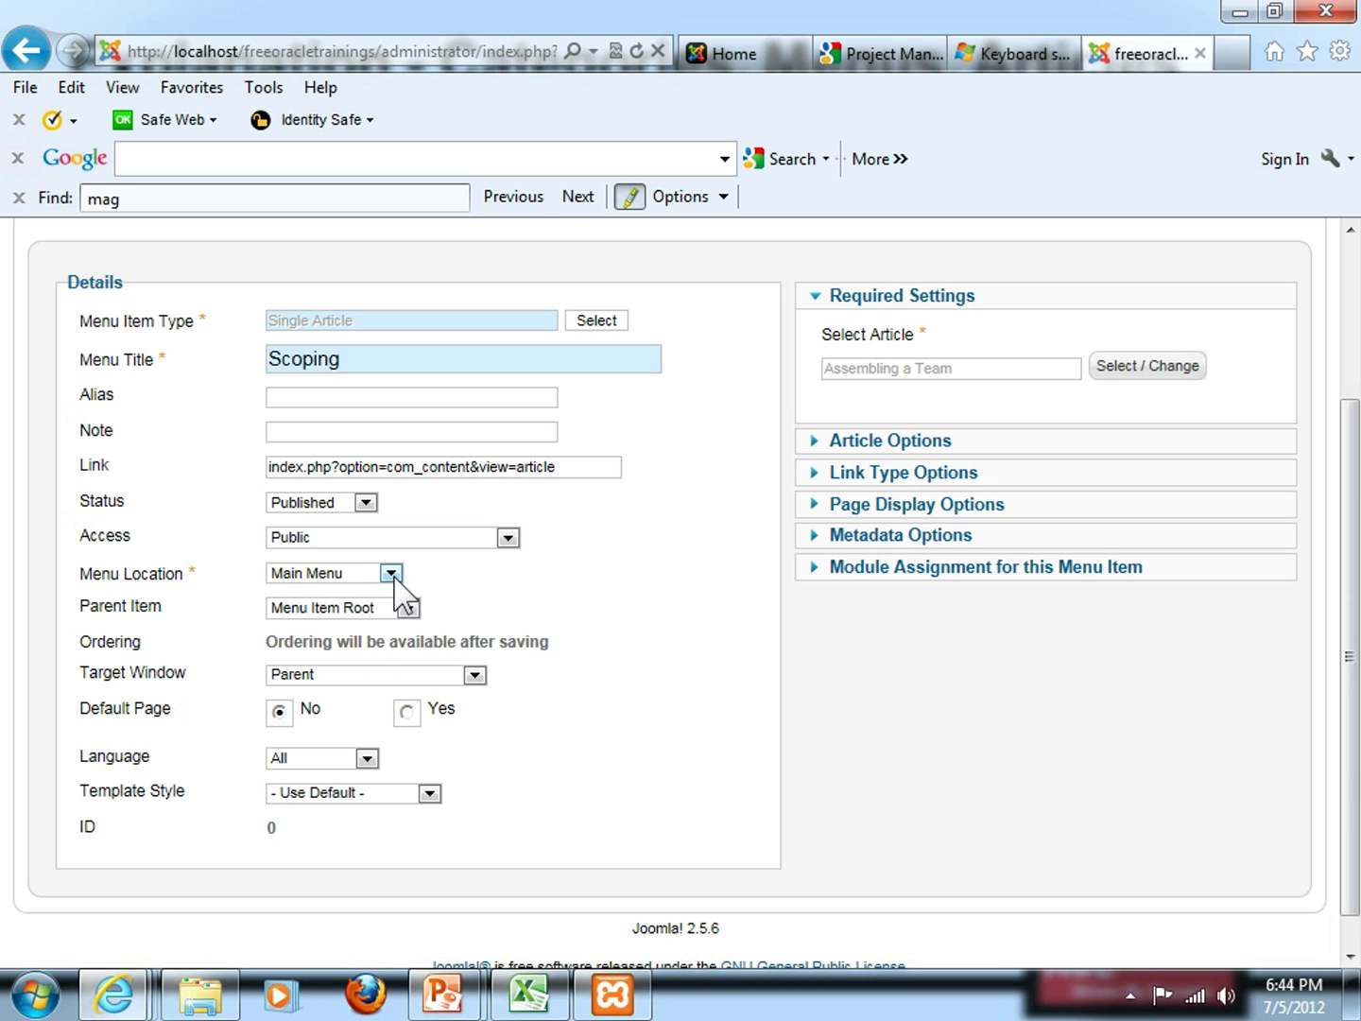
Keep Main Menu as the location and set the Scoping item's parent to '- Sample Sites'
click(723, 56)
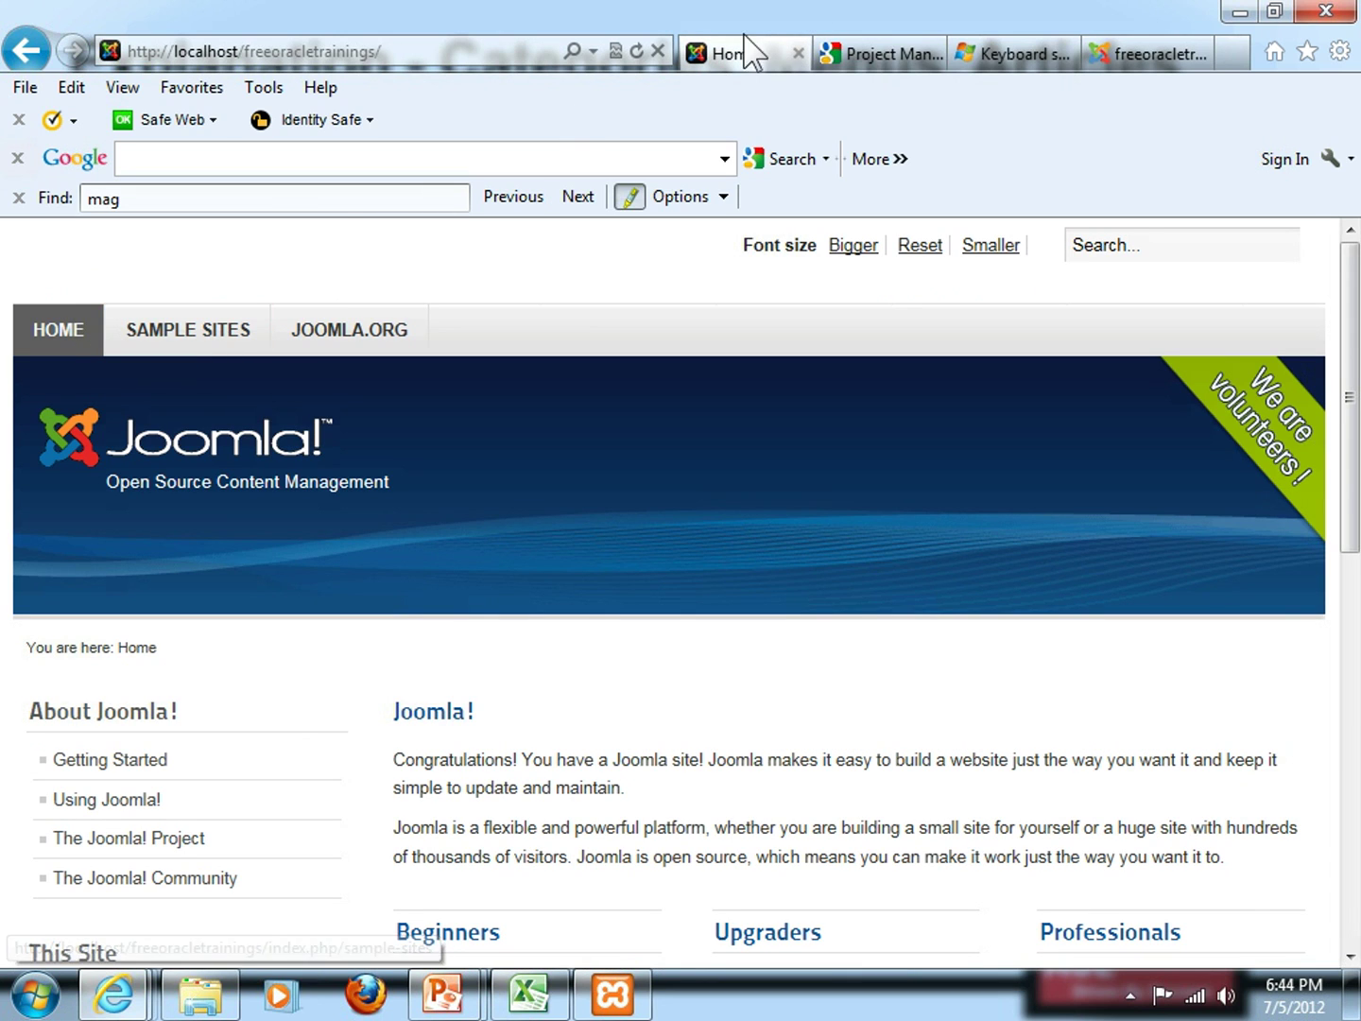
click(1125, 65)
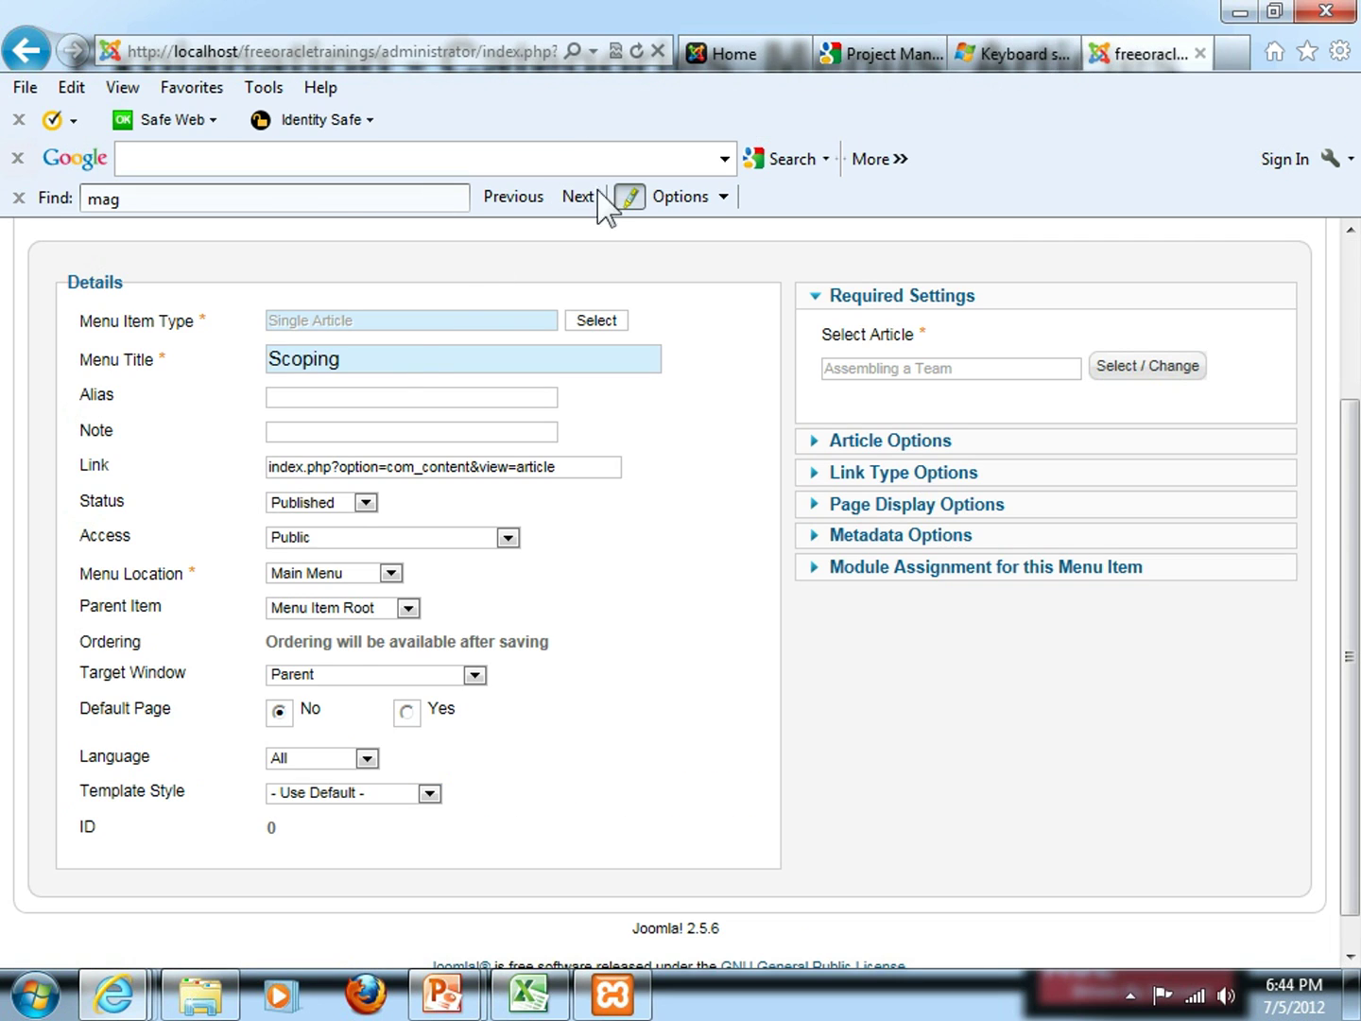
click(392, 574)
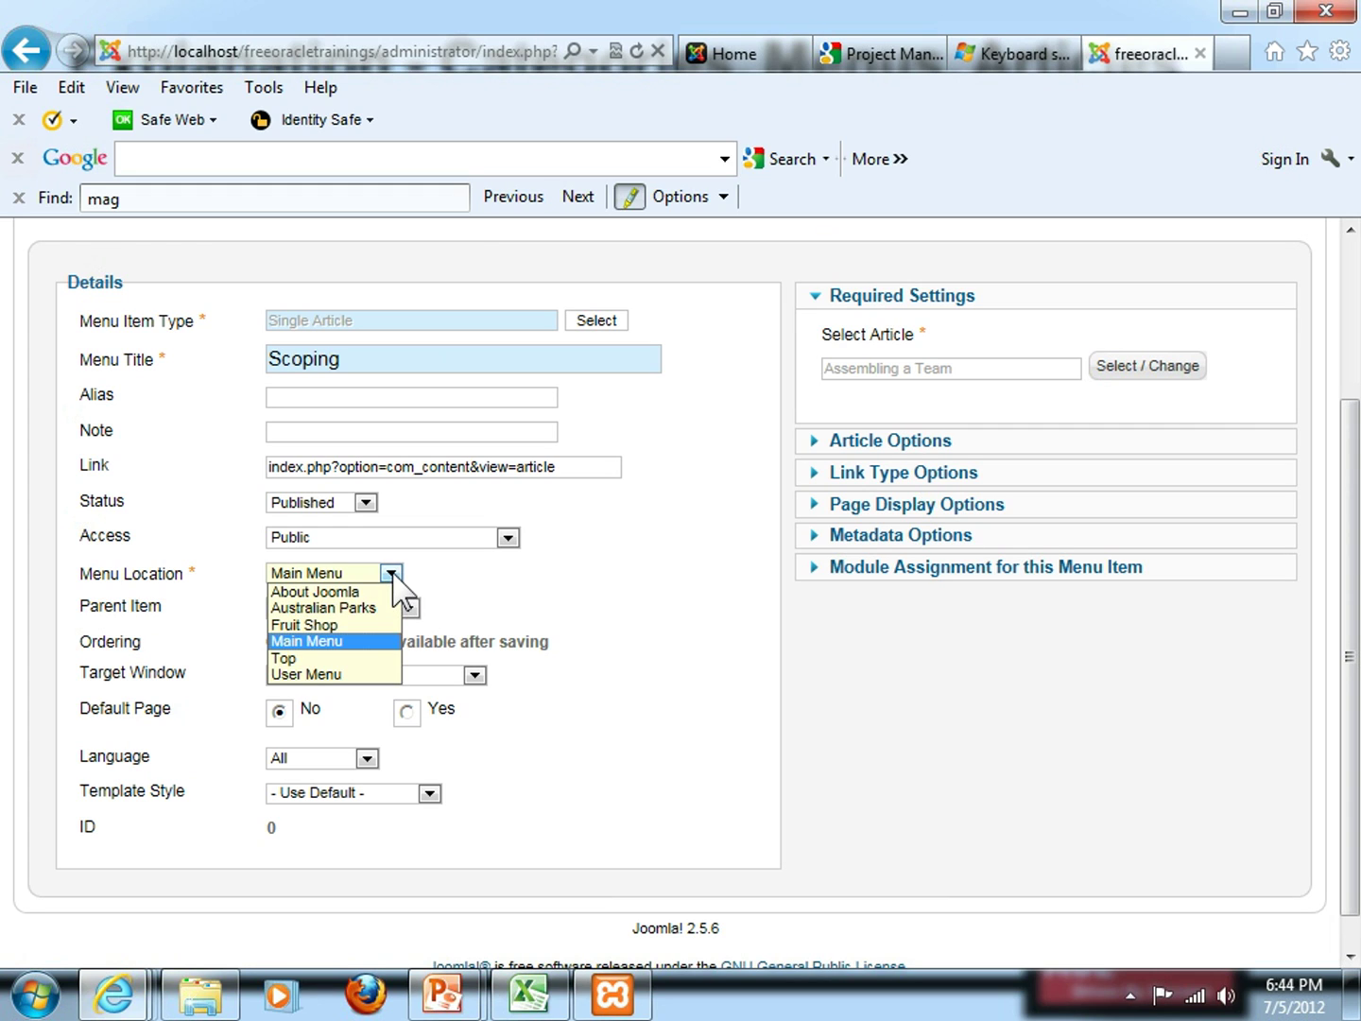
click(391, 575)
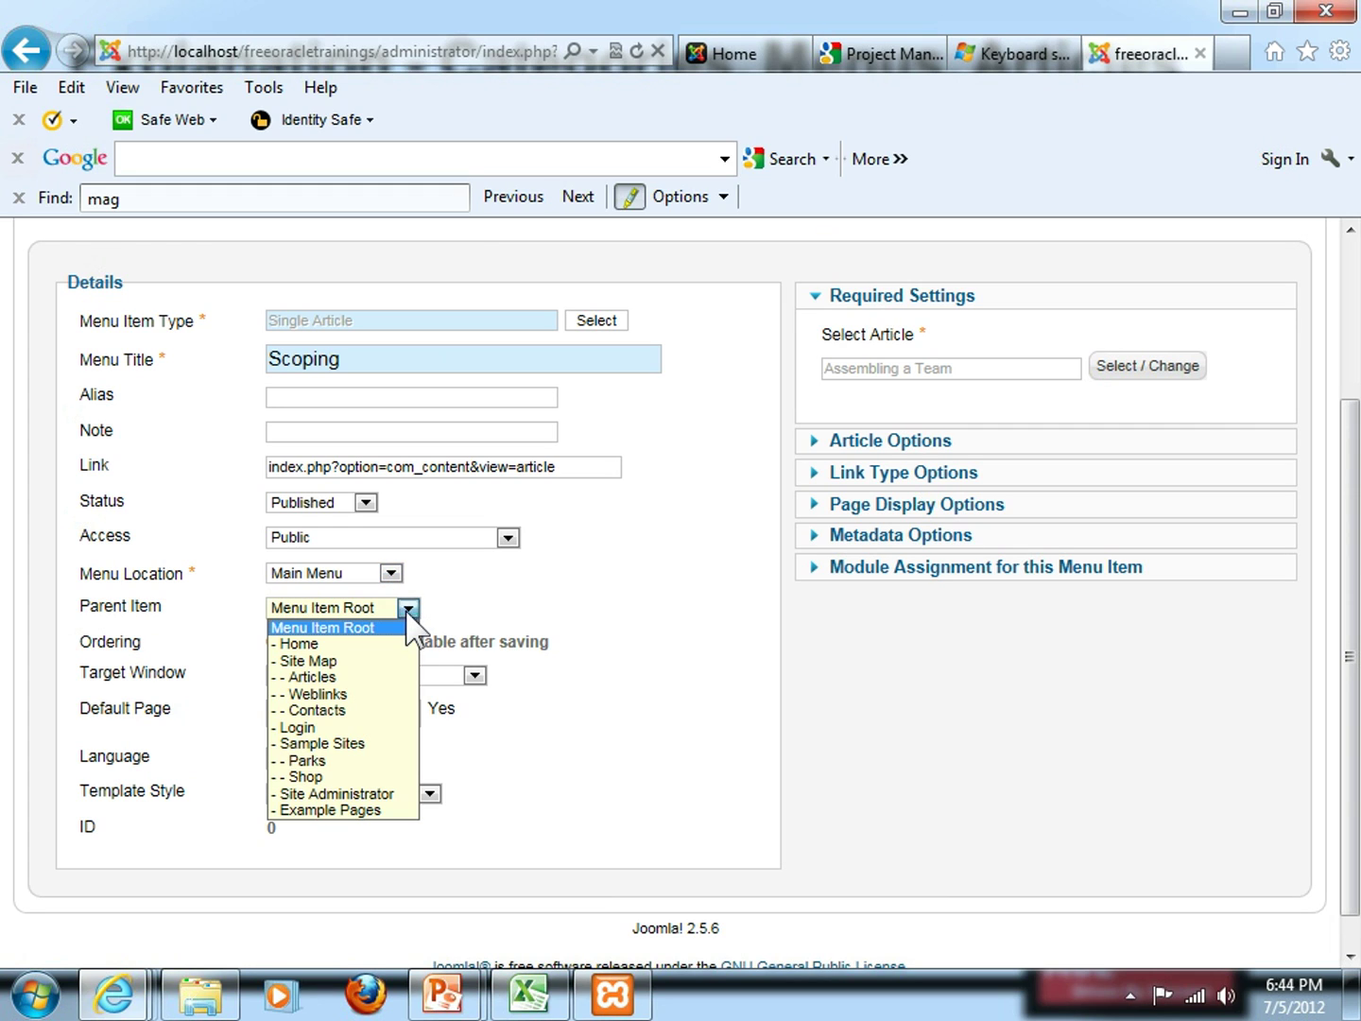
click(410, 610)
click(407, 610)
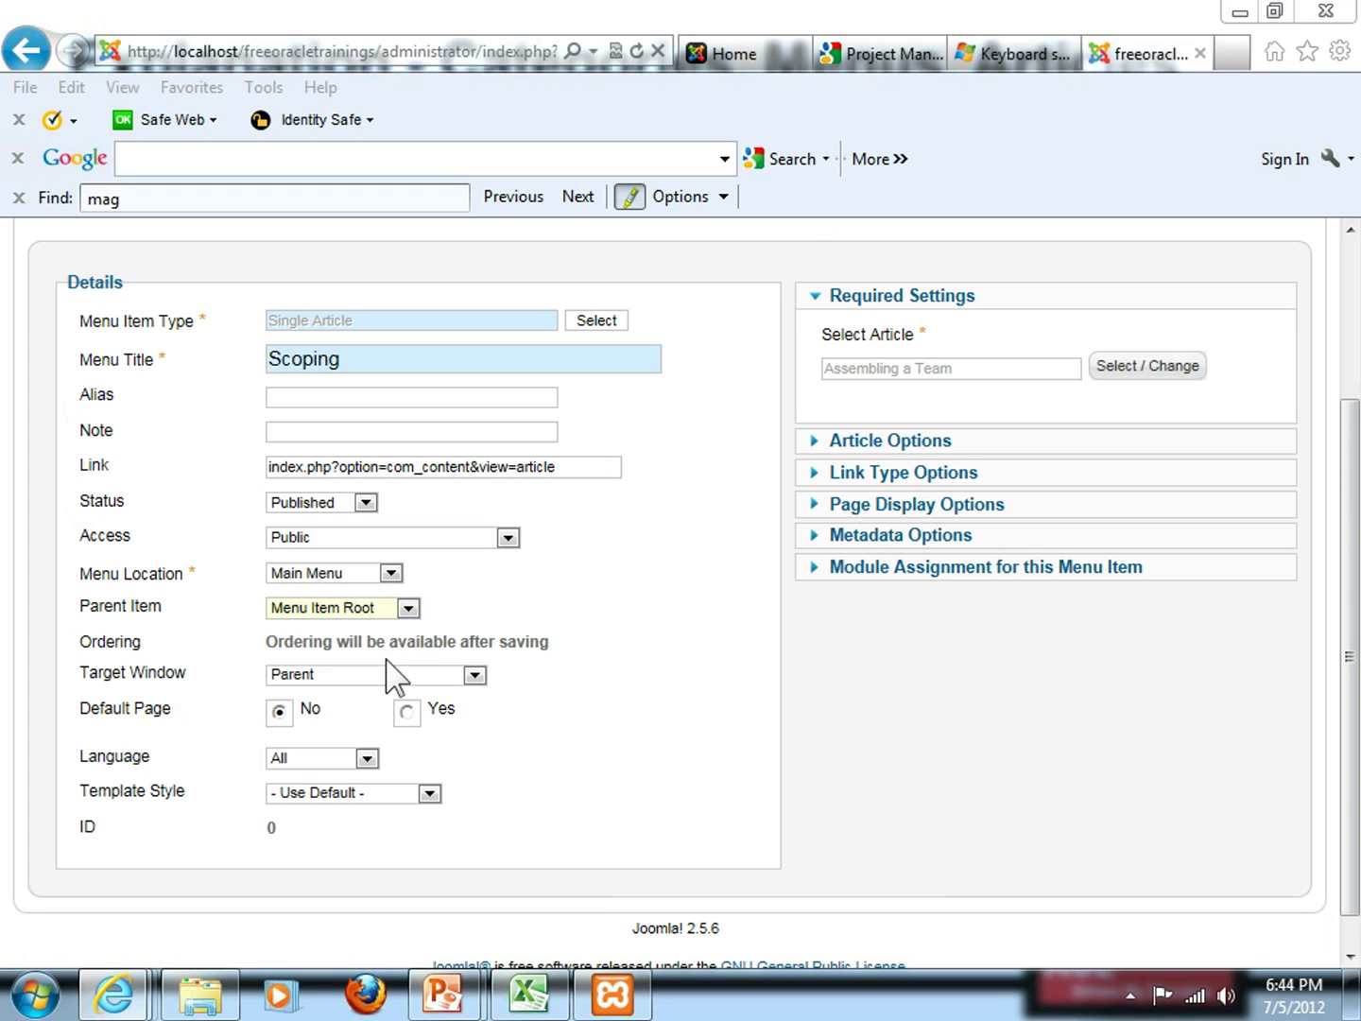
click(409, 609)
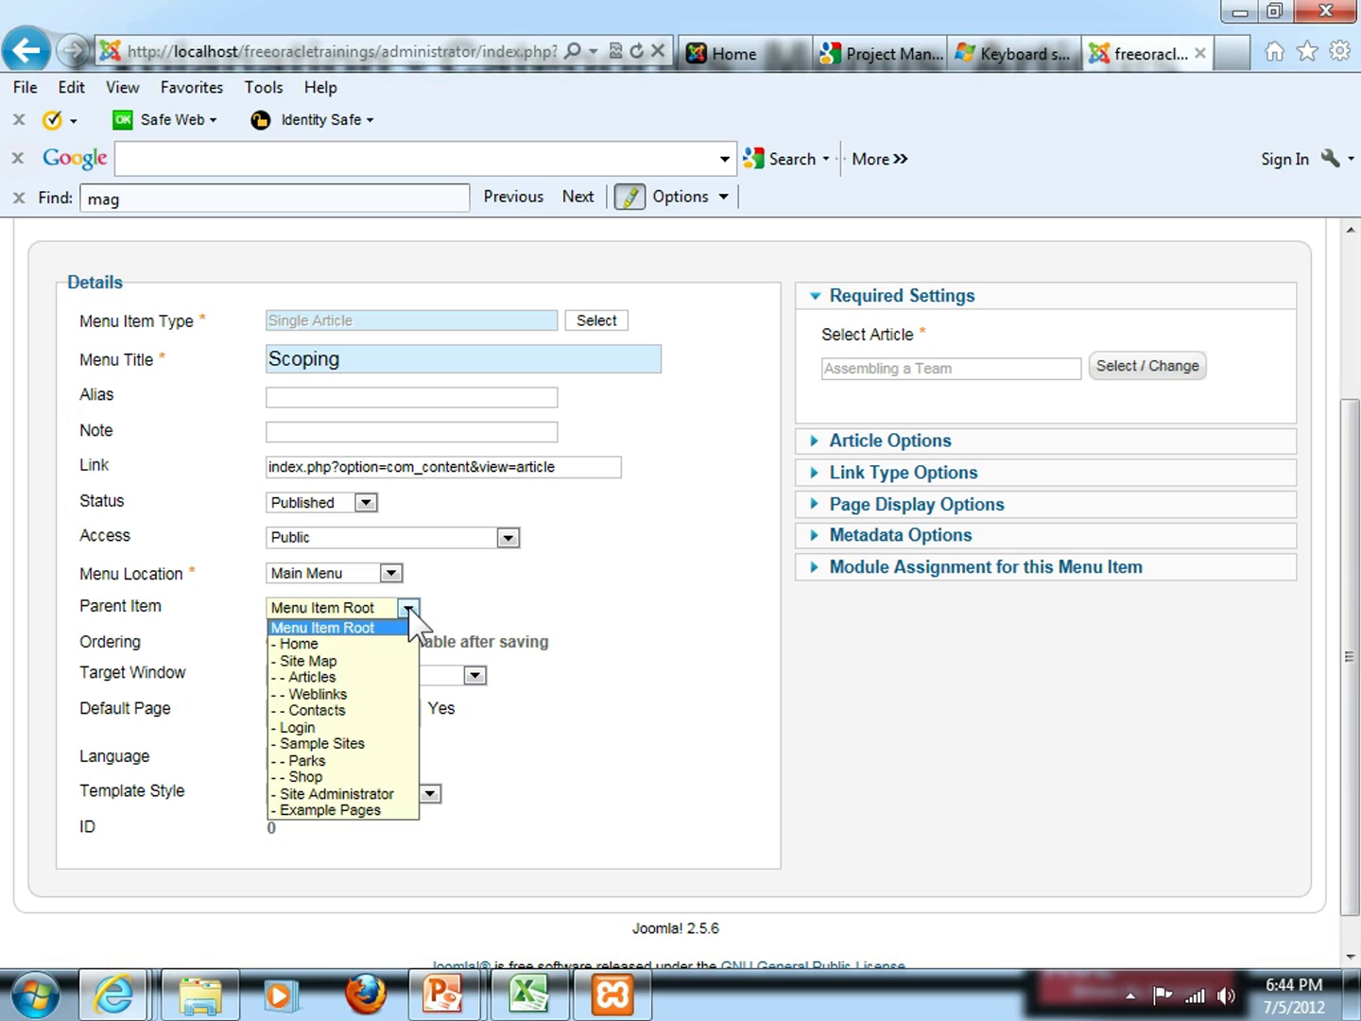
click(383, 745)
click(397, 362)
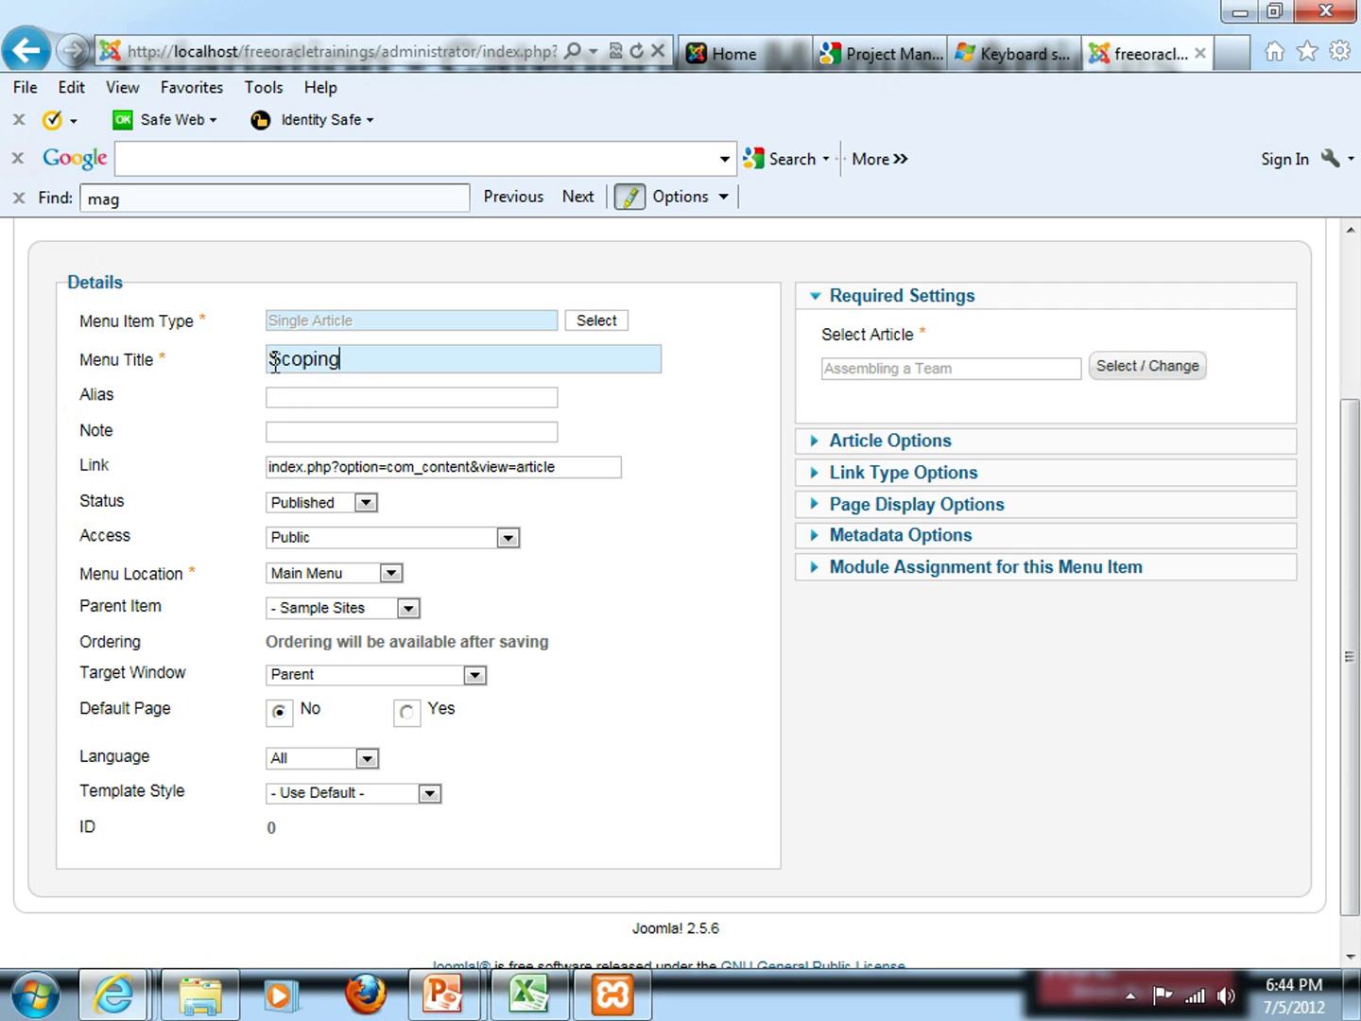
drag(1346, 465, 1349, 373)
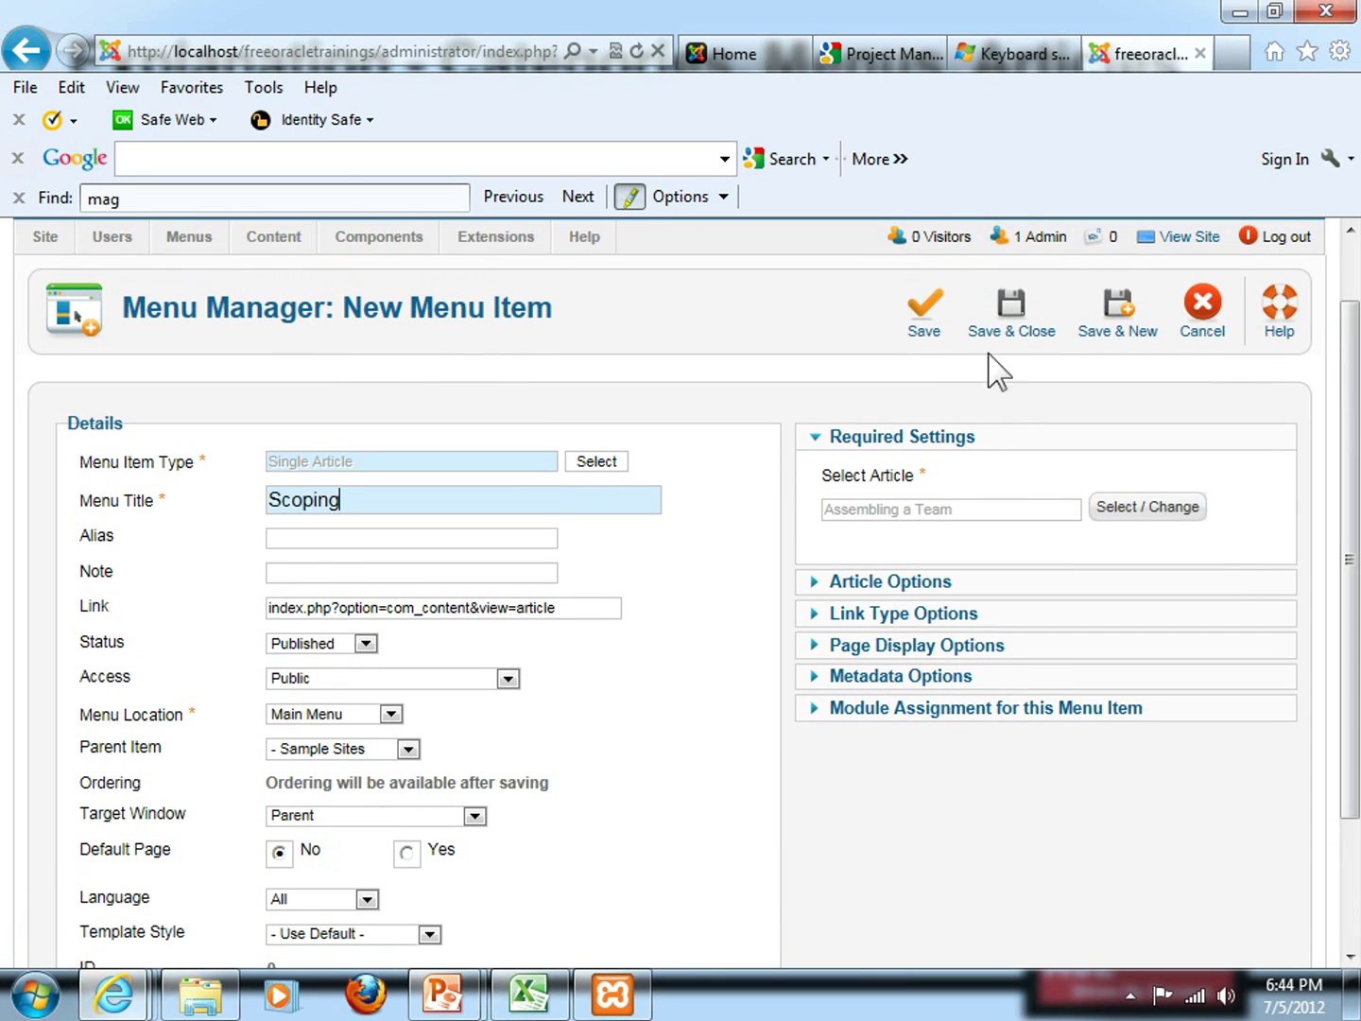
Save the Scoping menu item (alias 'scoping', article 71) and bring up the front-end home page
click(924, 314)
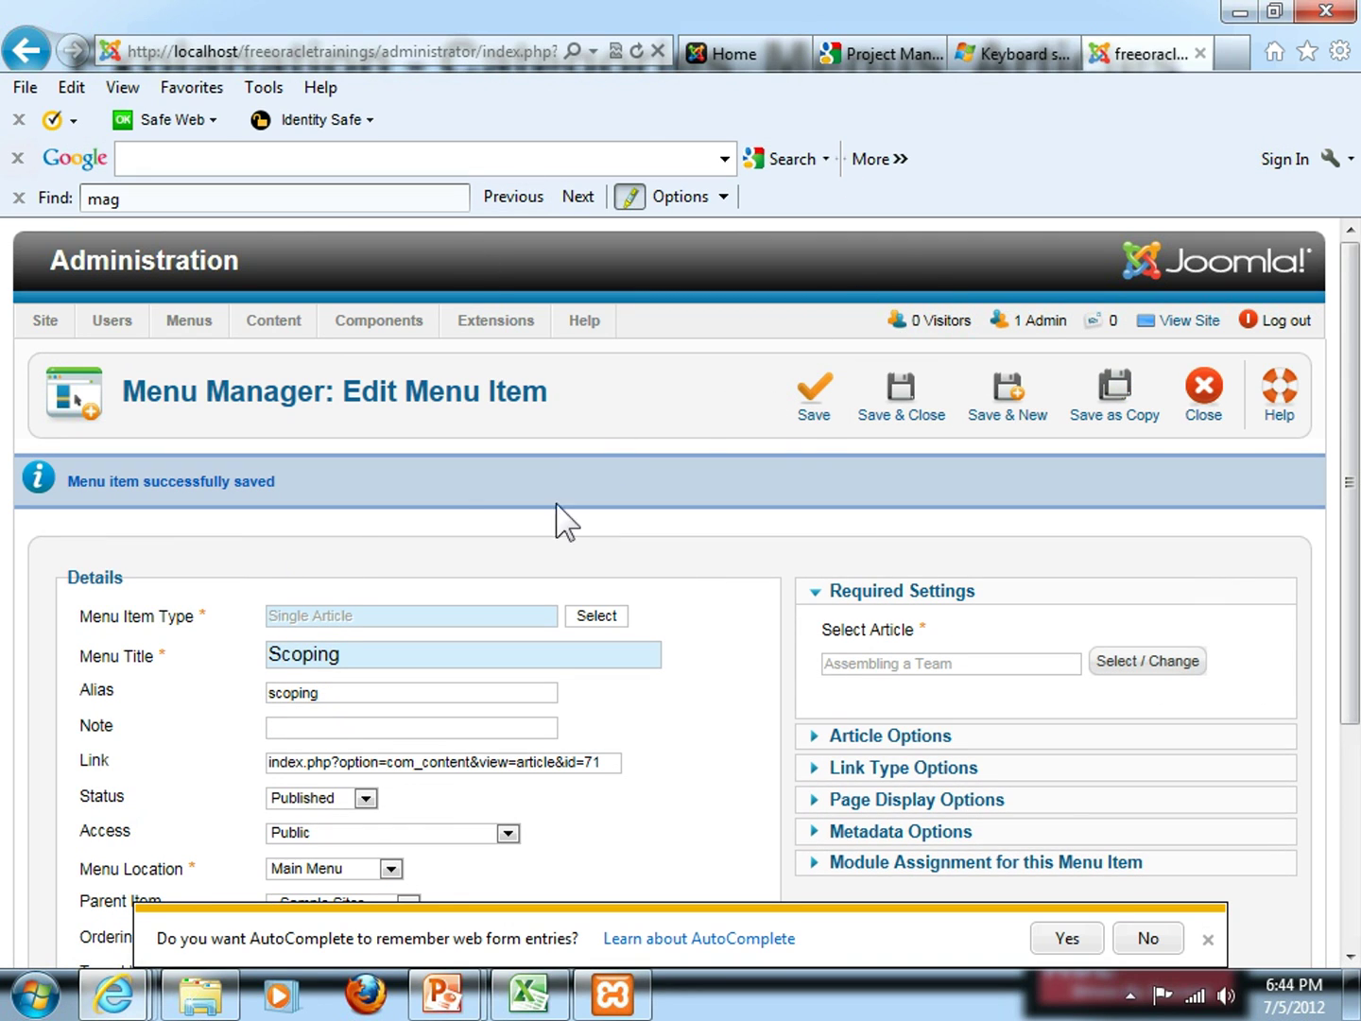
click(733, 59)
Reload the front-end home page, then view the Sample Sites page with its Australian Parks and Fruit Shop menus
click(448, 52)
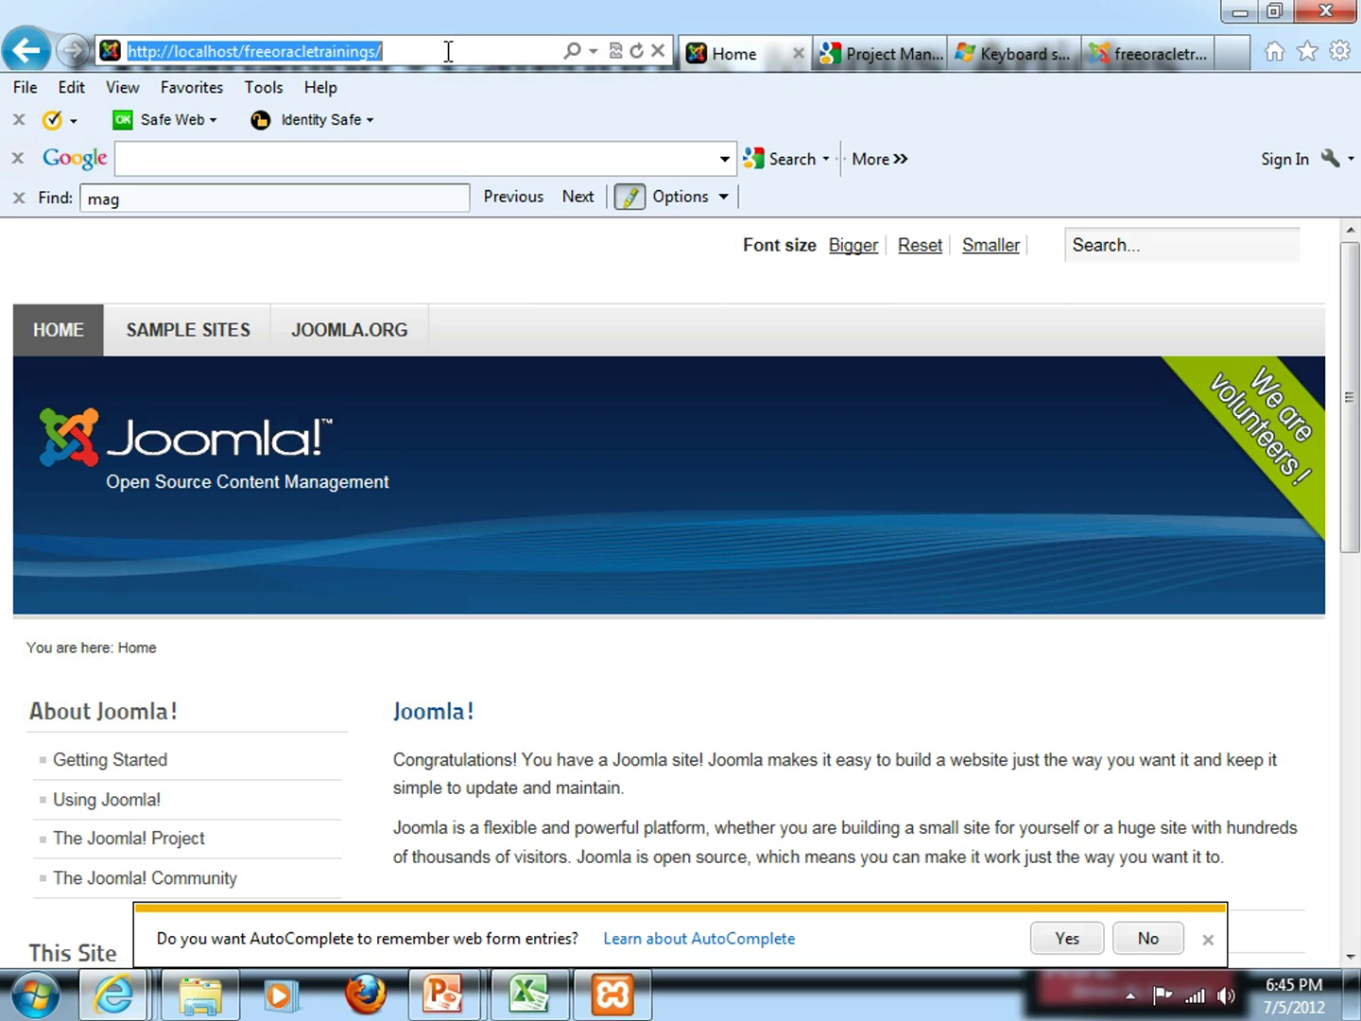
key(Return)
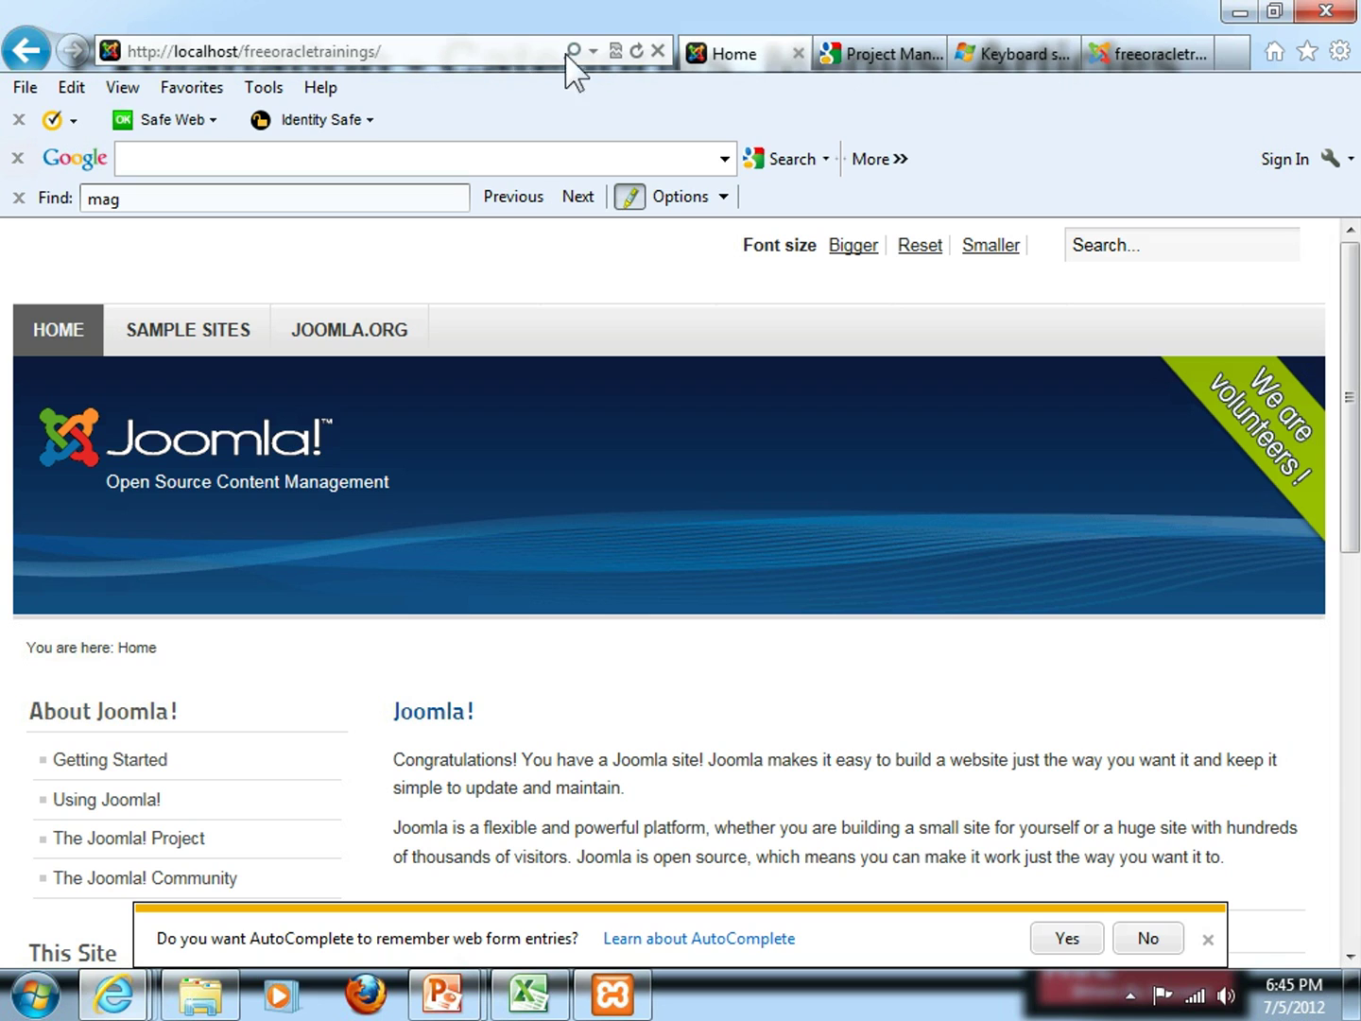
click(636, 52)
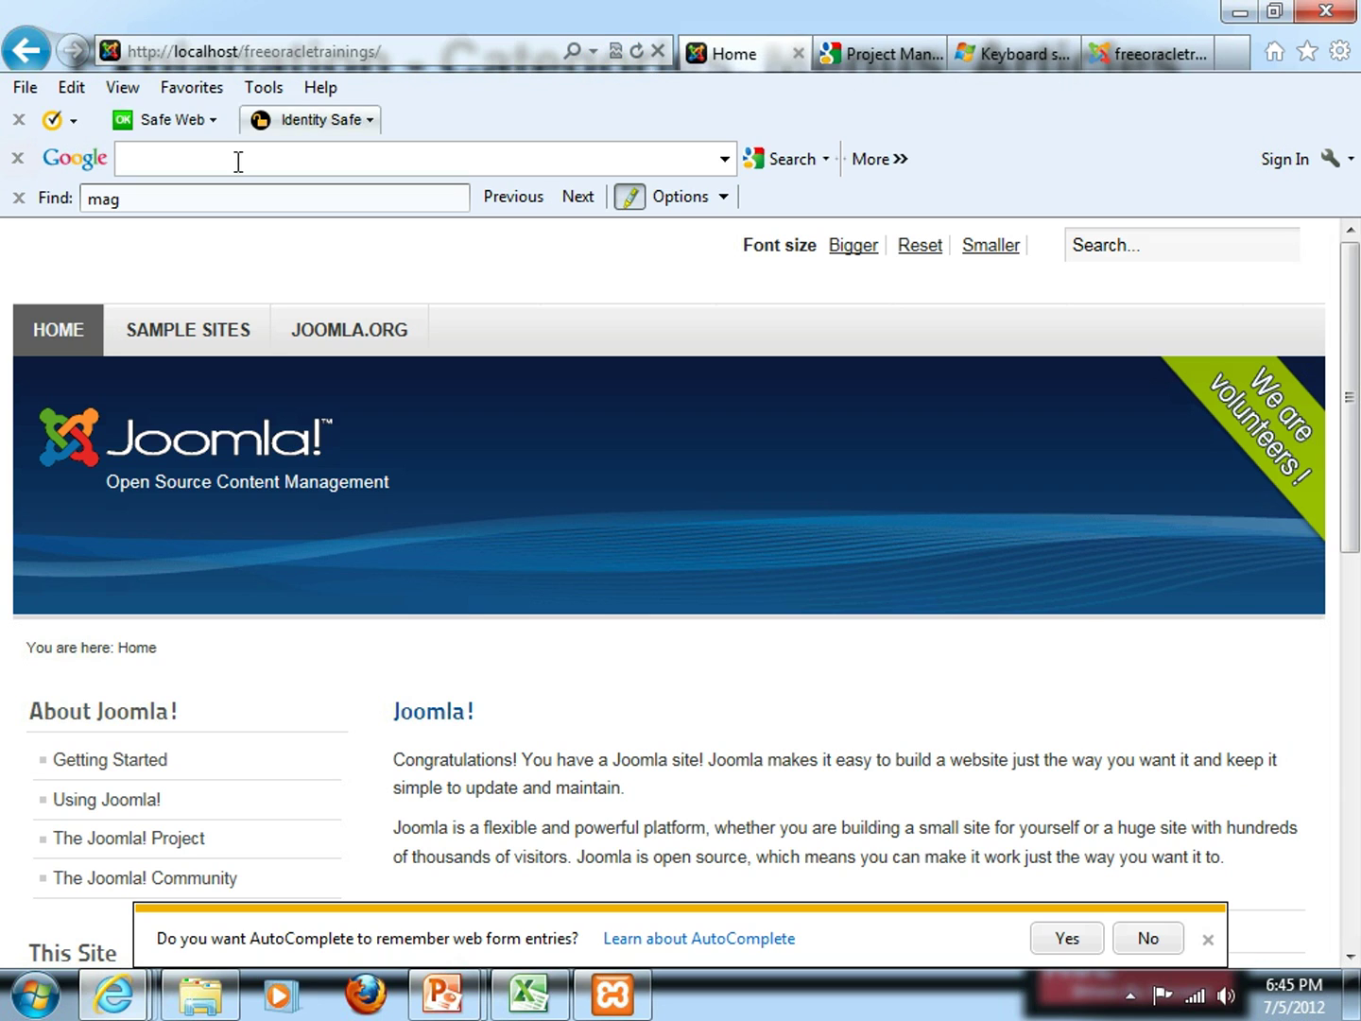
click(164, 342)
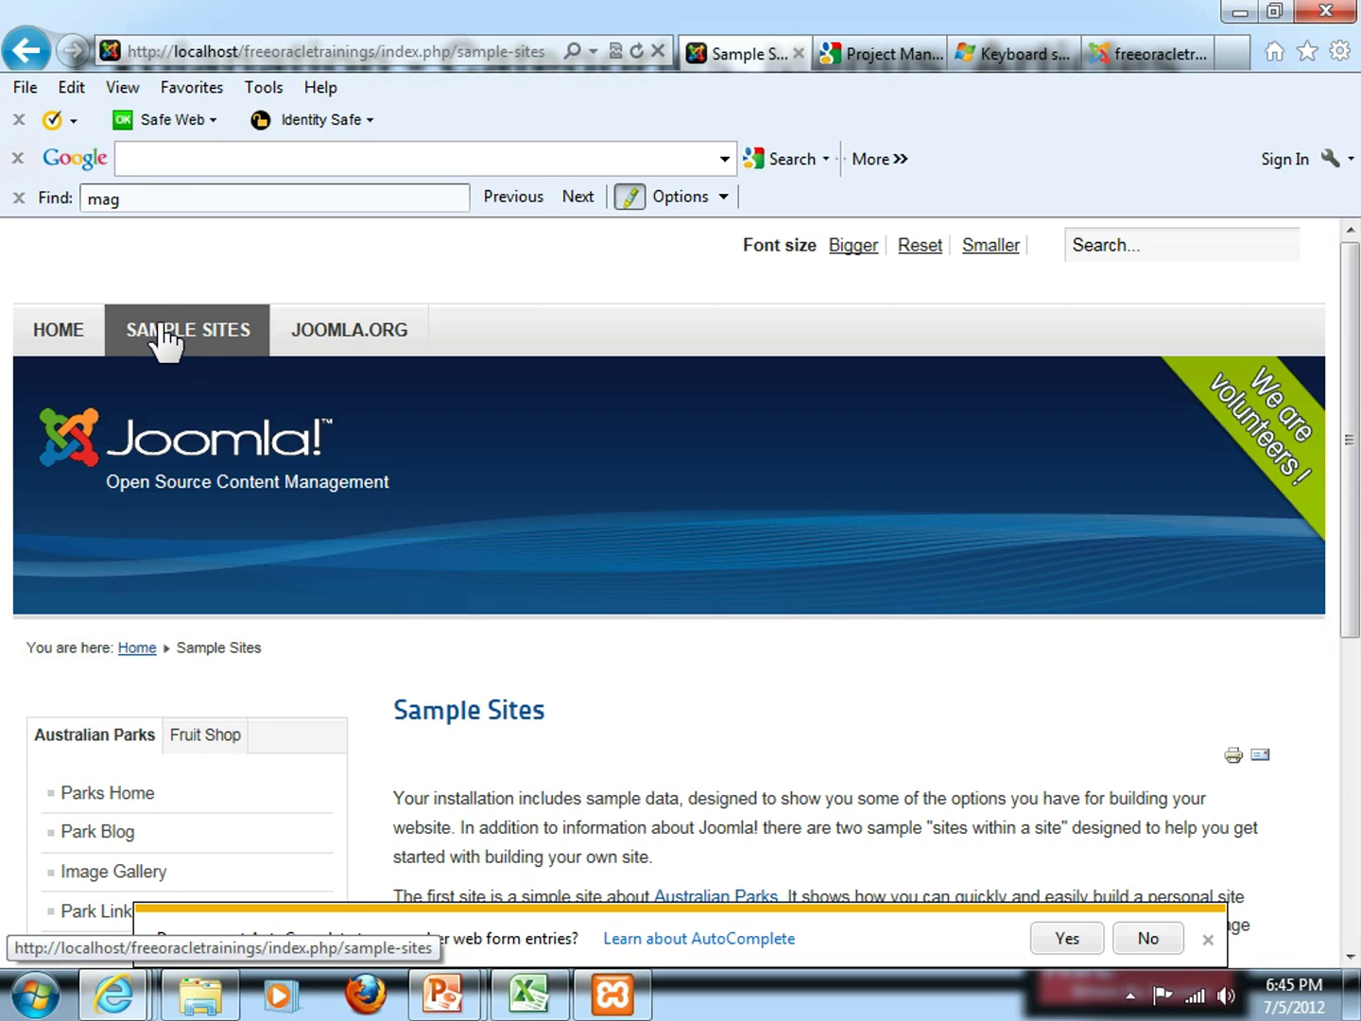
scroll(276, 387, down, 1)
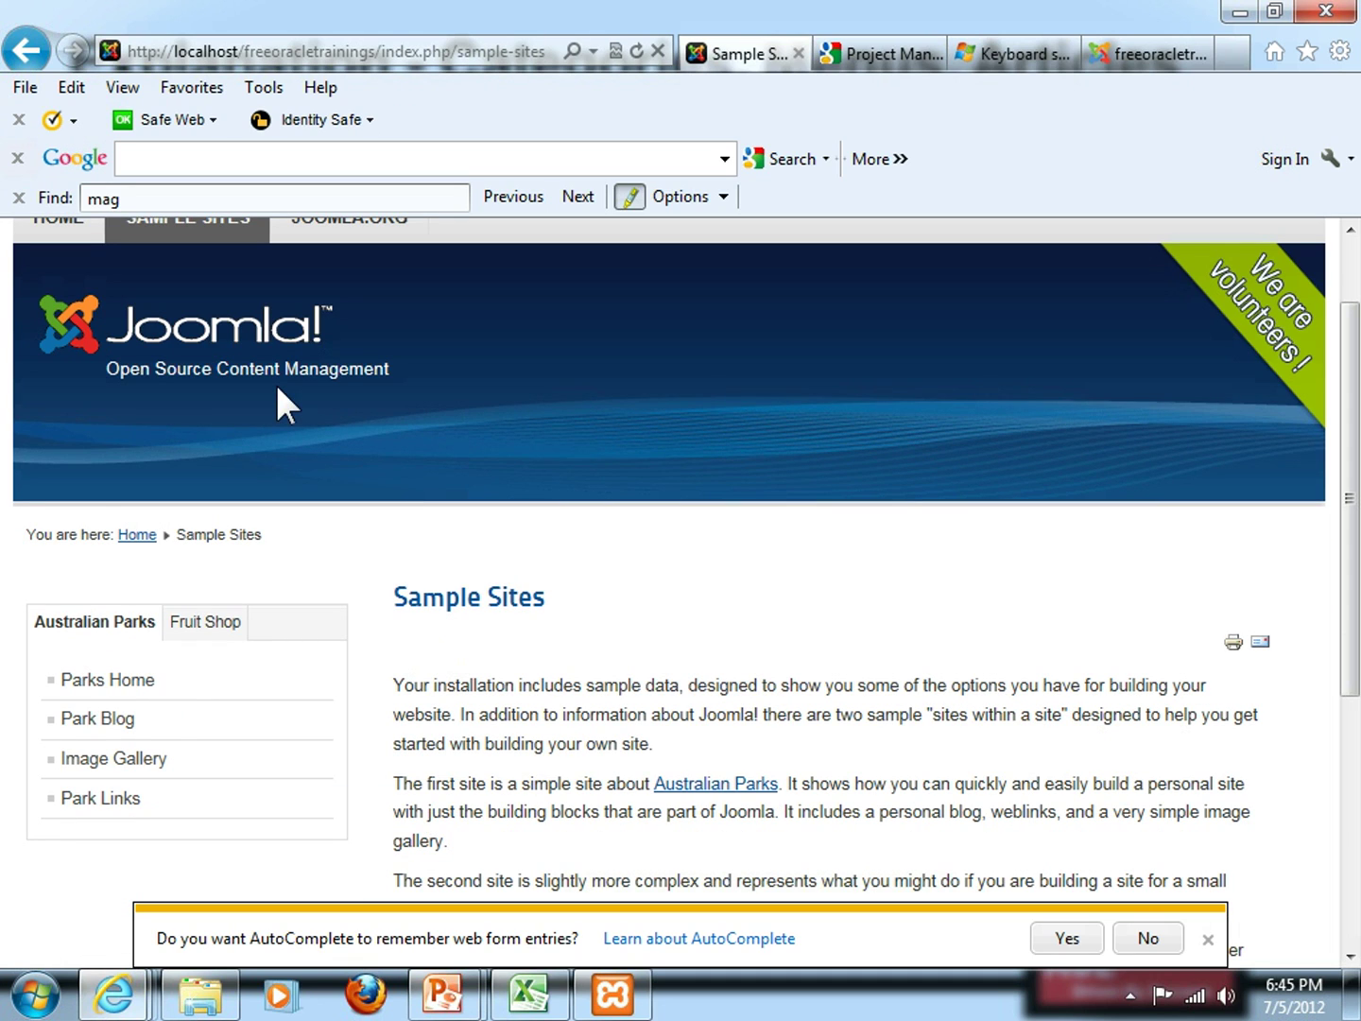